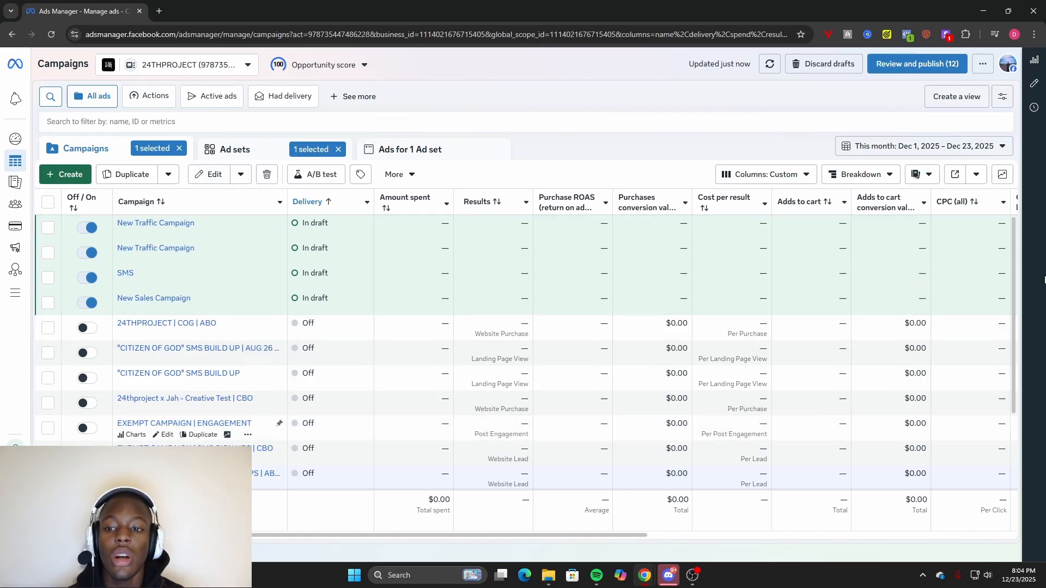
- Start a new campaign with the Create button to show the campaign objectives
{"action": "left_click", "coordinate": [75, 173]}
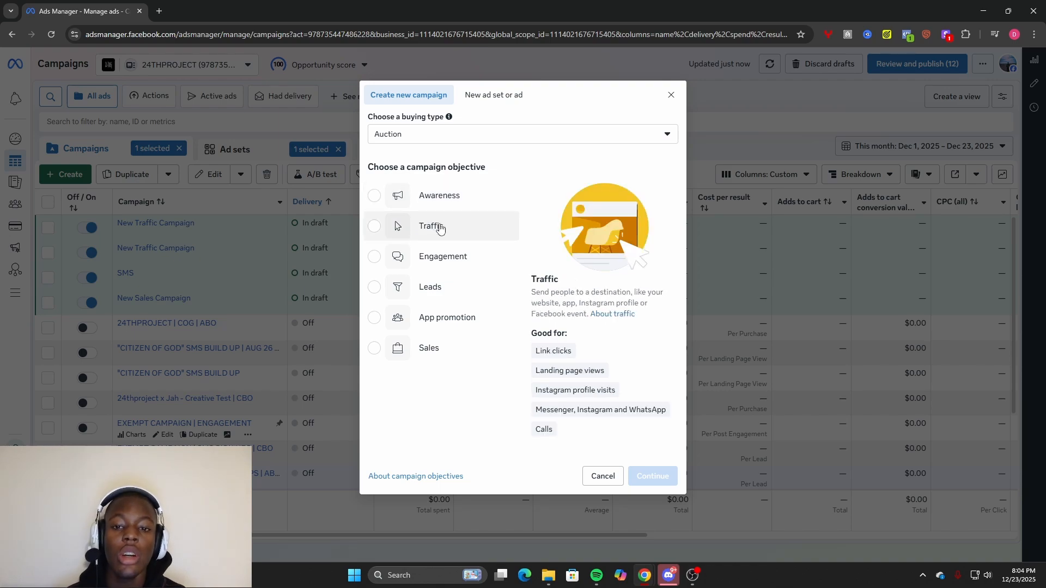
- Compare the Traffic, Engagement, Leads and App promotion objectives, then pick Sales and continue
{"action": "left_click", "coordinate": [440, 228]}
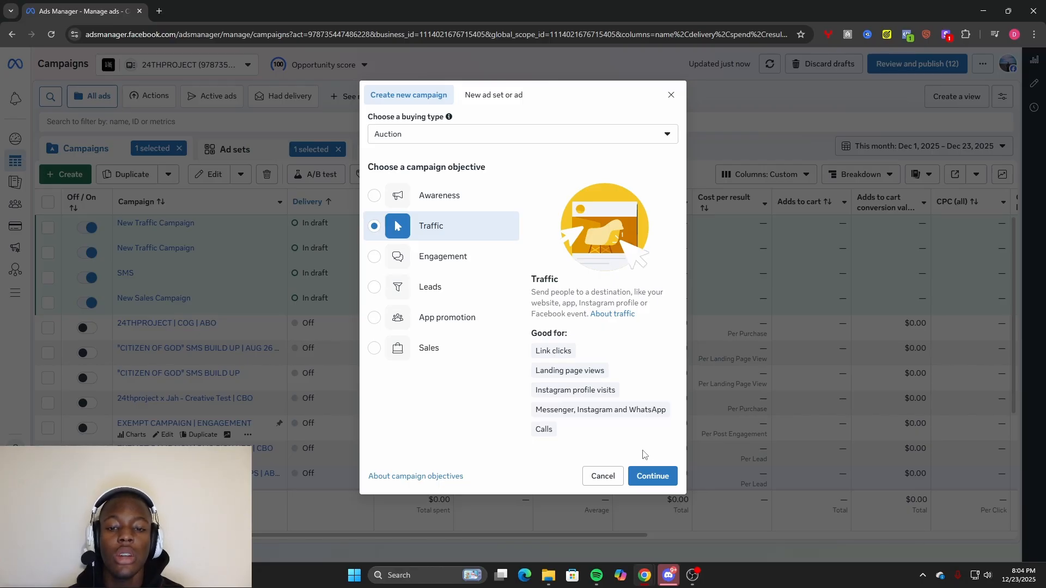
{"action": "left_click", "coordinate": [472, 262]}
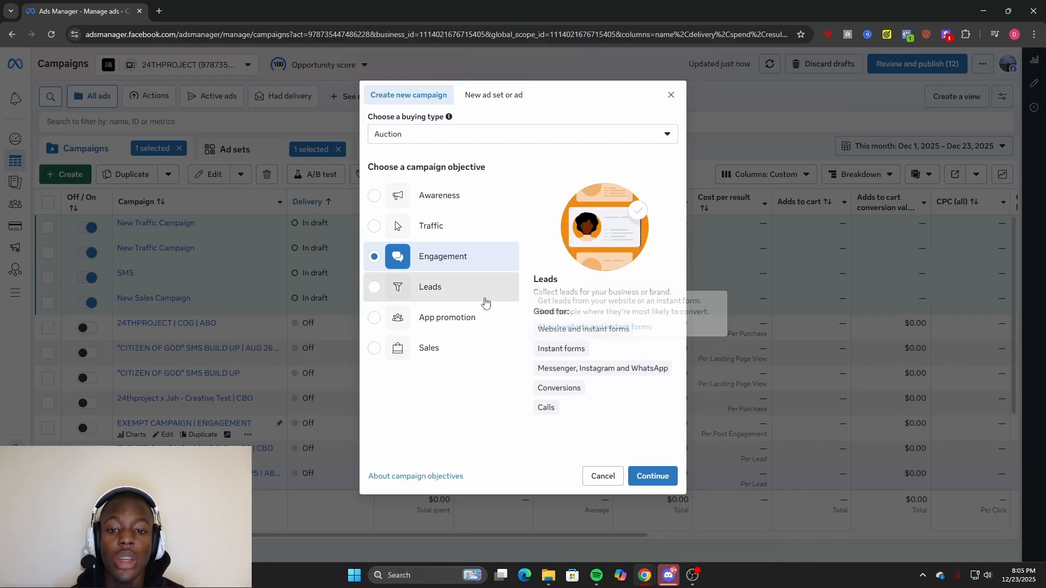
{"action": "left_click", "coordinate": [485, 303]}
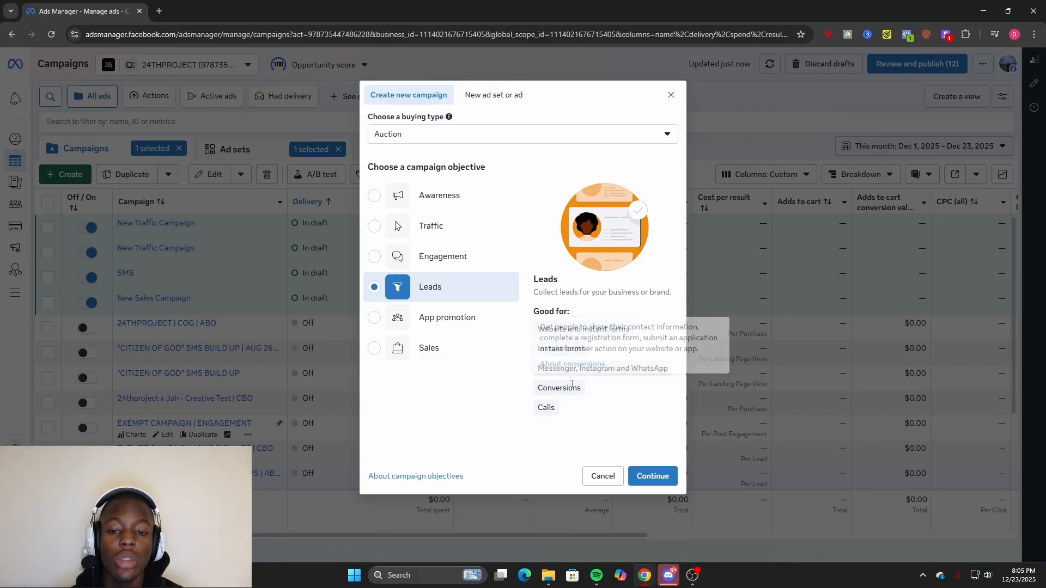
{"action": "left_click", "coordinate": [469, 327]}
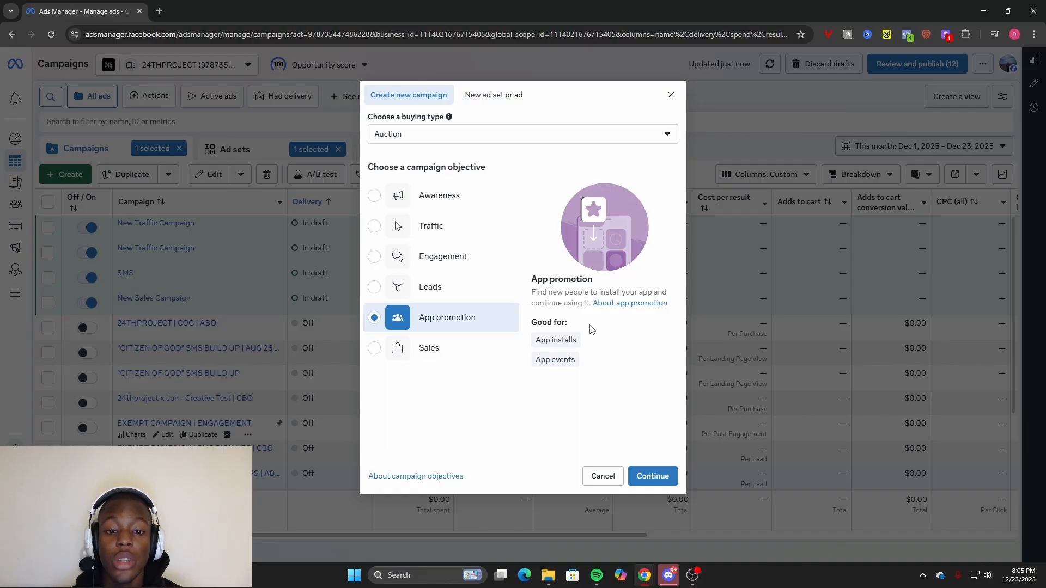
{"action": "left_click", "coordinate": [493, 348]}
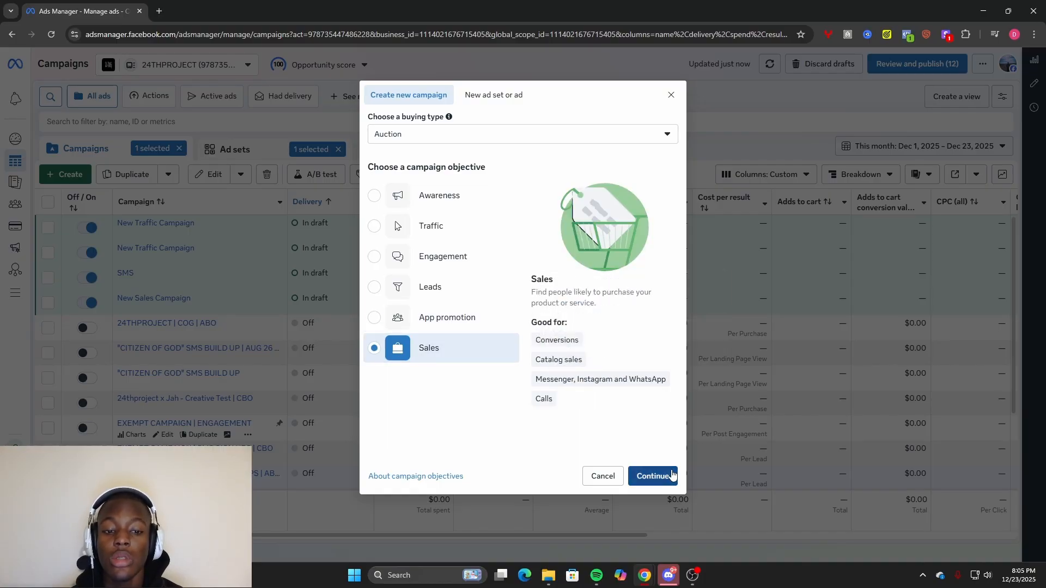
{"action": "left_click", "coordinate": [673, 475]}
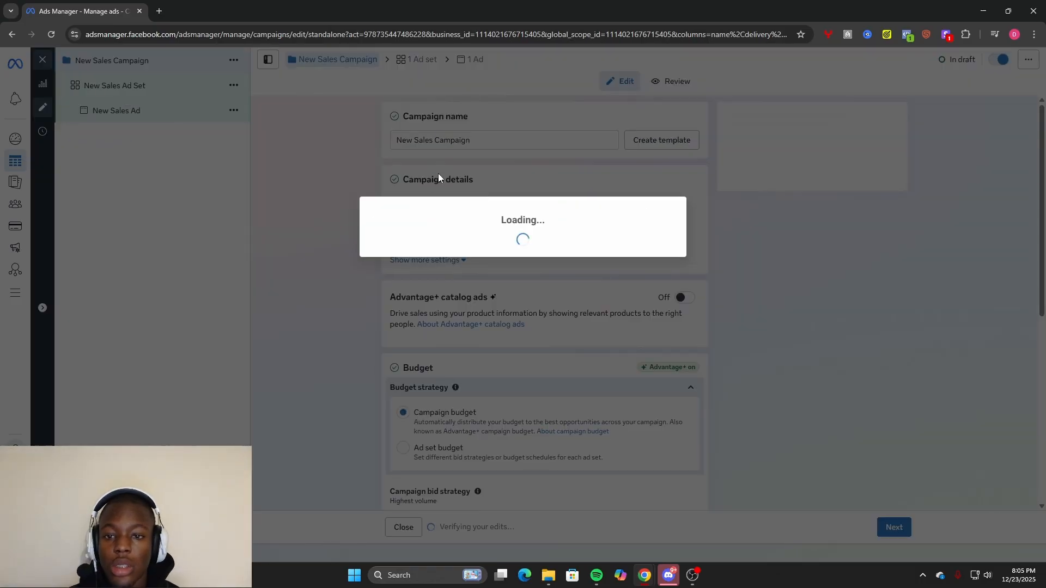
- Replace the campaign name with 'Cold Conversion ABO Test'
{"action": "scroll", "coordinate": [487, 188], "scroll_direction": "down", "scroll_amount": 5}
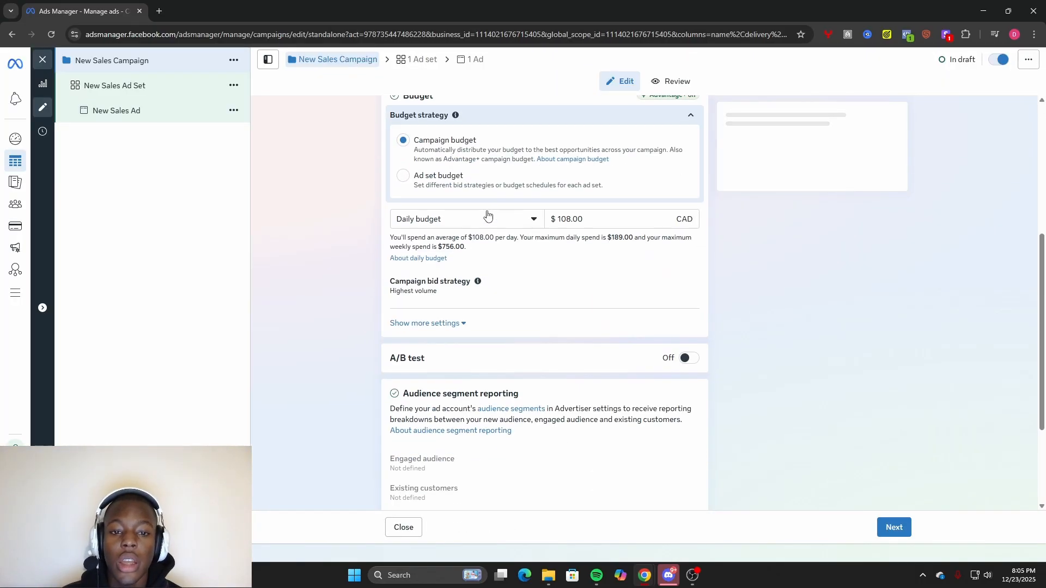
{"action": "scroll", "coordinate": [486, 217], "scroll_direction": "up", "scroll_amount": 5}
{"action": "scroll", "coordinate": [513, 387], "scroll_direction": "down", "scroll_amount": 3}
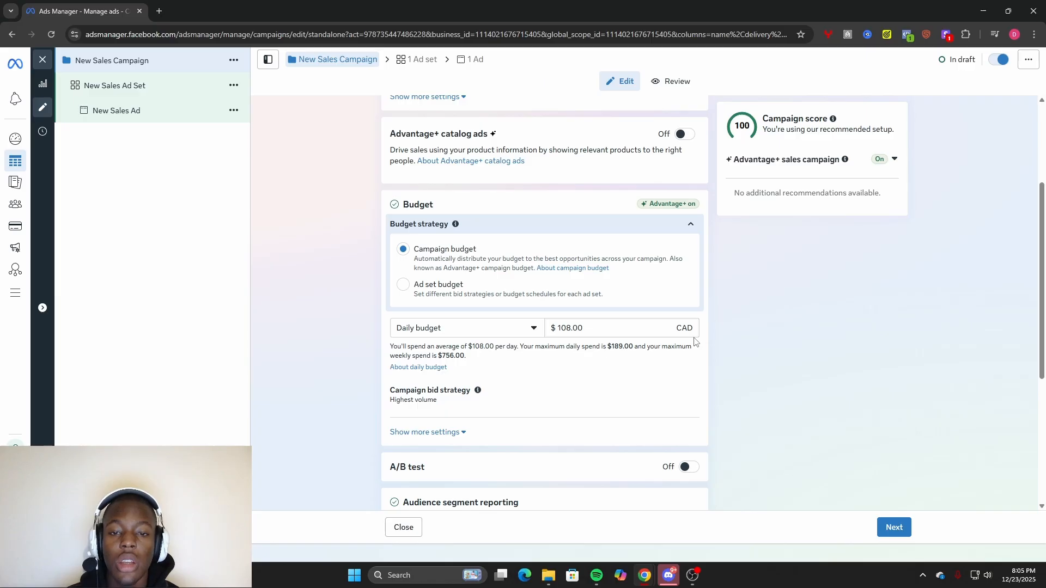
{"action": "scroll", "coordinate": [692, 343], "scroll_direction": "up", "scroll_amount": 3}
{"action": "double_click", "coordinate": [489, 140]}
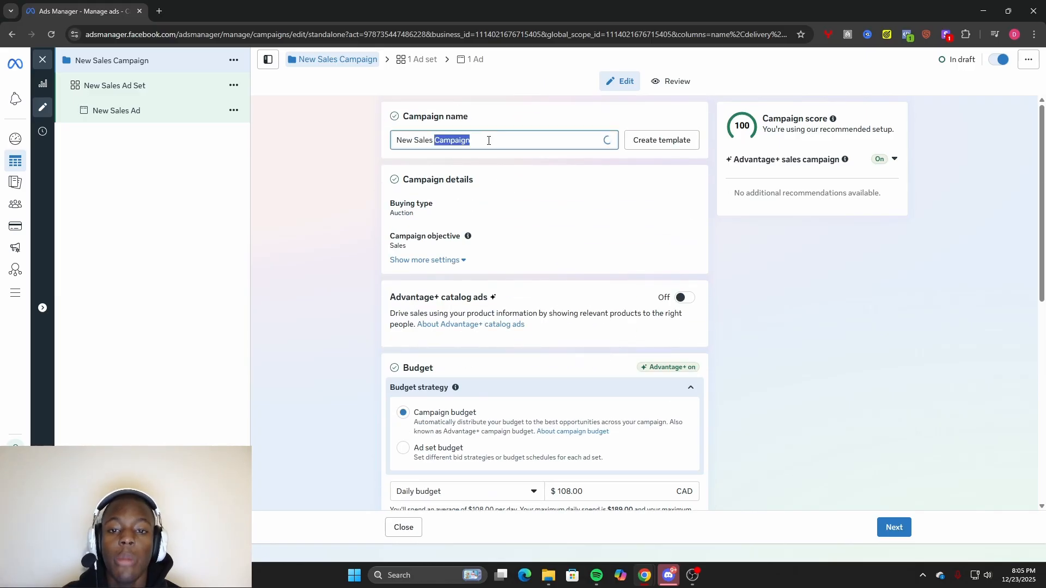
{"action": "left_click", "coordinate": [489, 140]}
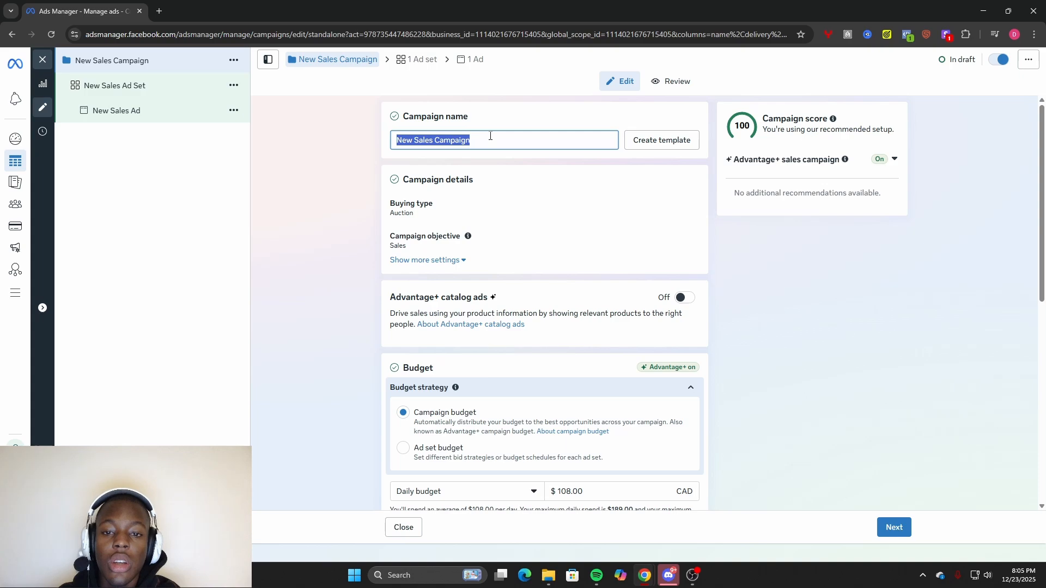
{"action": "type", "text": "Cold"}
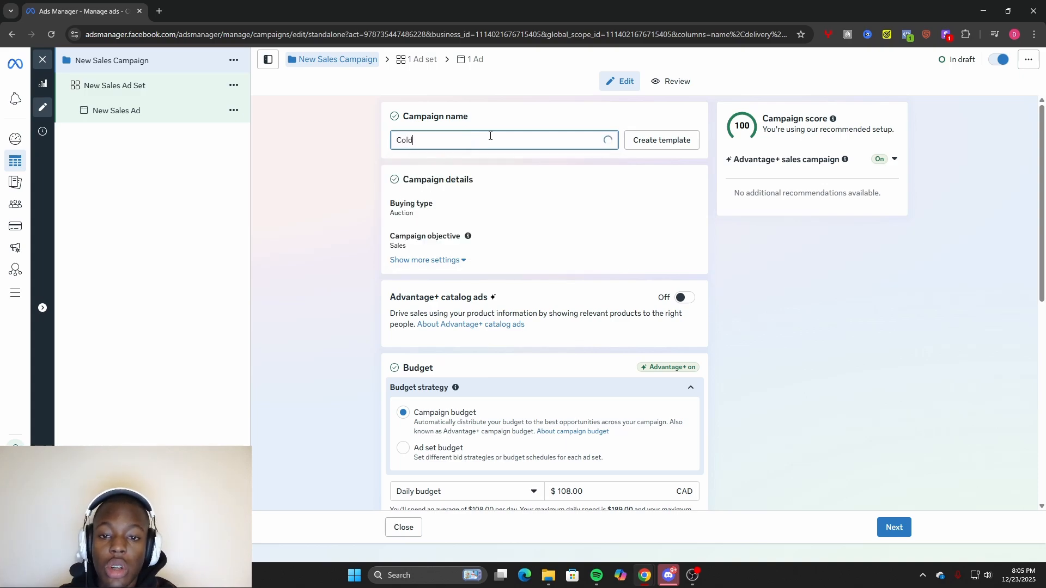
{"action": "type", "text": " Convers"}
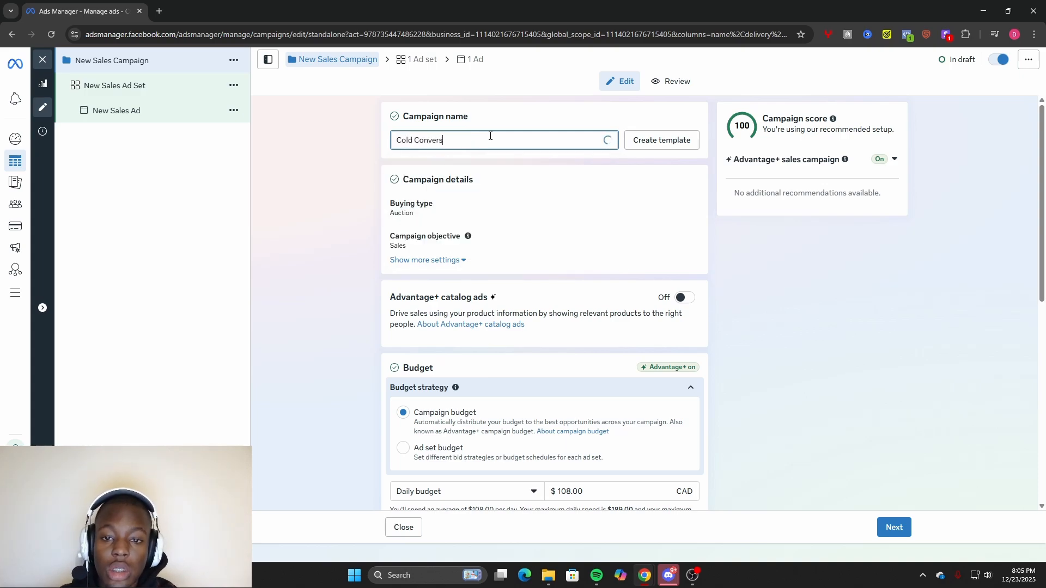
{"action": "type", "text": "ion AB"}
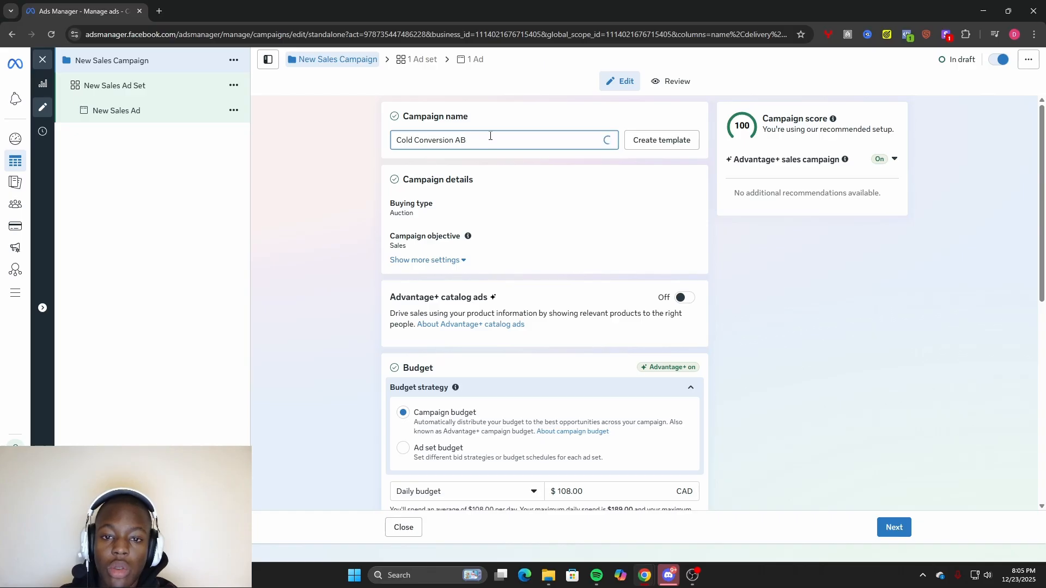
{"action": "type", "text": "oO T"}
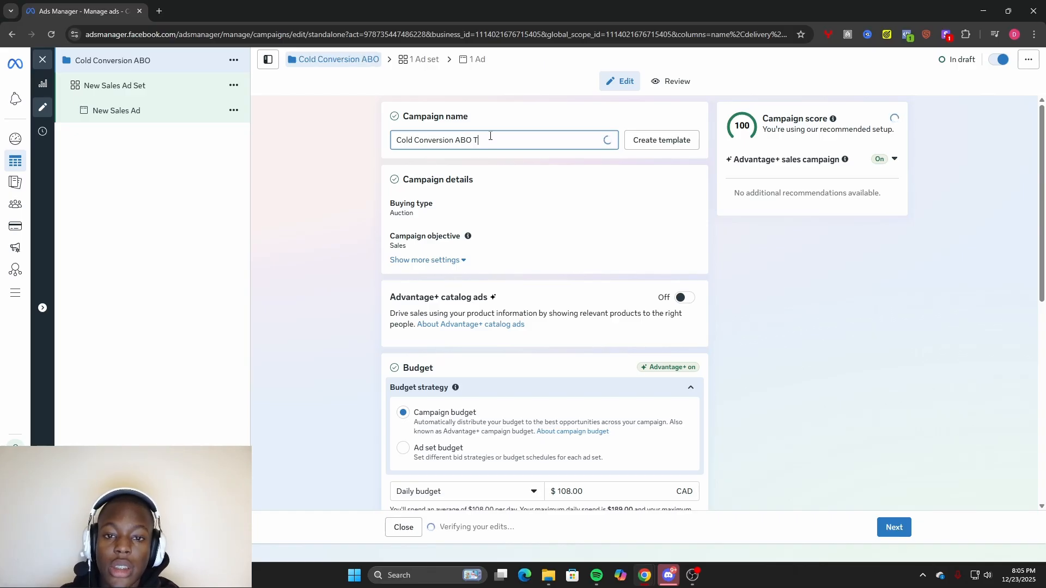
{"action": "type", "text": "est"}
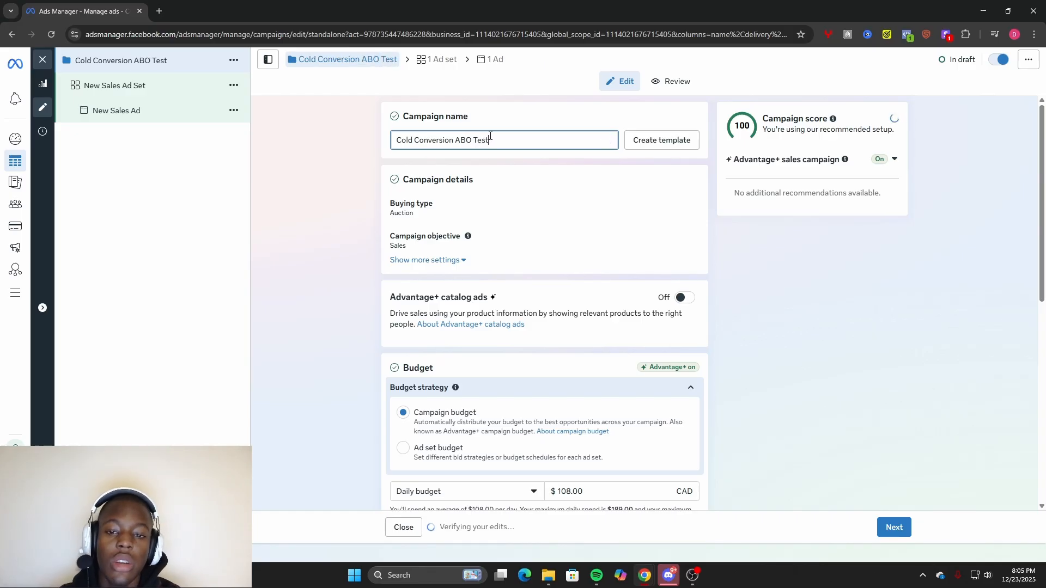
{"action": "scroll", "coordinate": [534, 315], "scroll_direction": "down", "scroll_amount": 1}
{"action": "scroll", "coordinate": [534, 316], "scroll_direction": "down", "scroll_amount": 1}
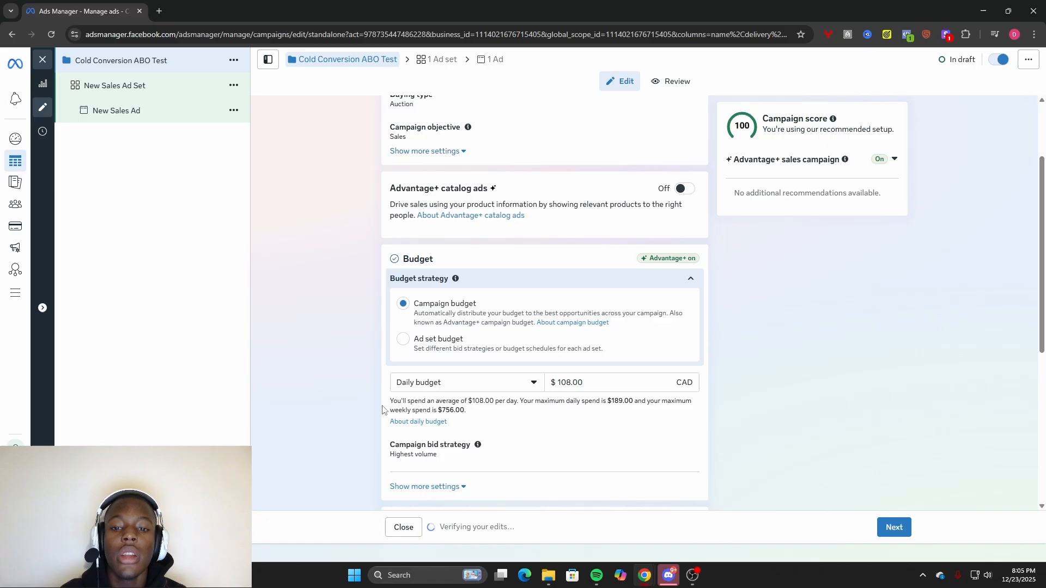
- Switch to Ad set budget, leave budget sharing off, and continue to the ad set
{"action": "left_click", "coordinate": [403, 340]}
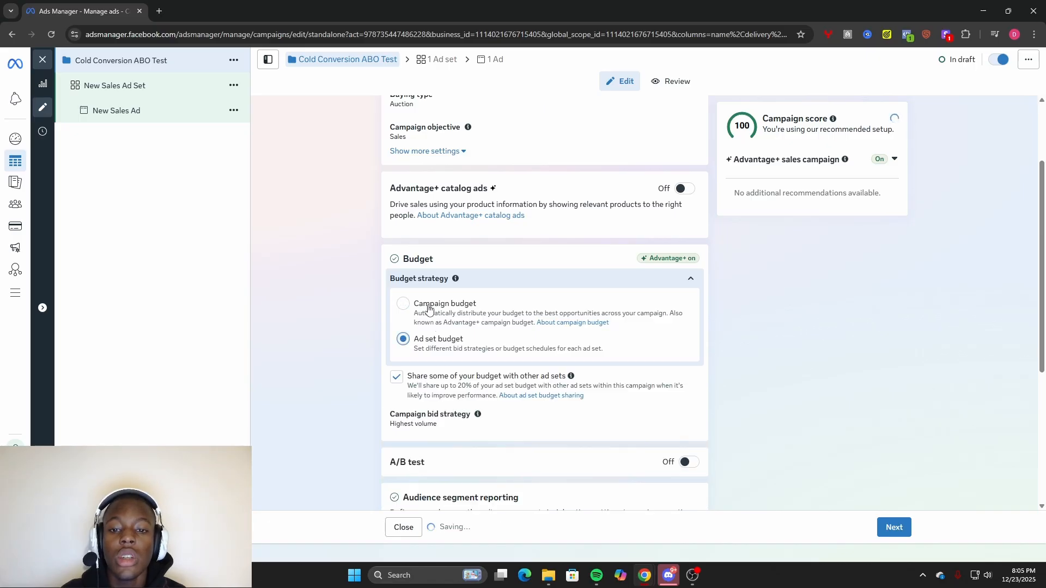
{"action": "left_click", "coordinate": [397, 377]}
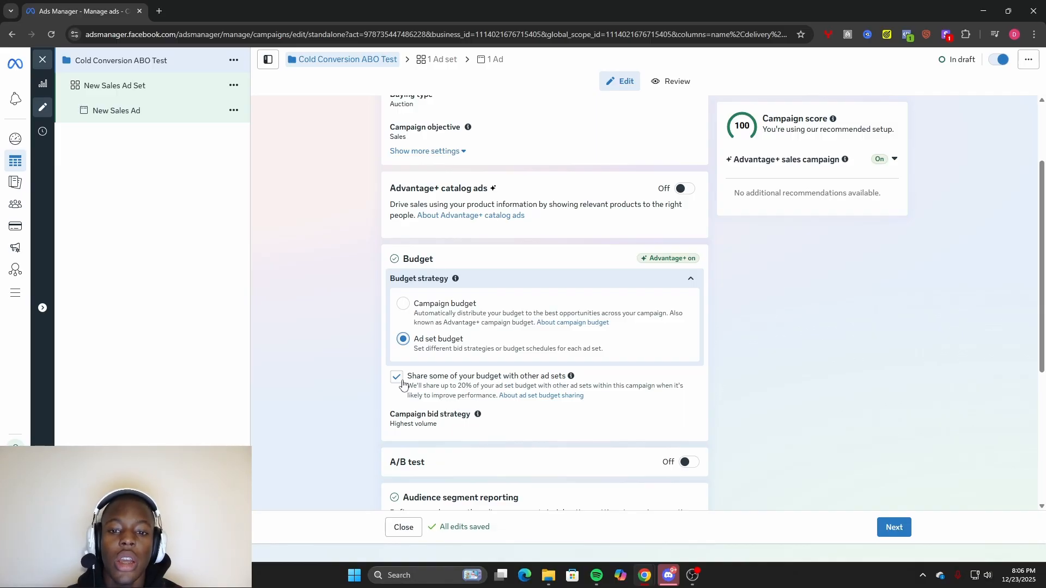
{"action": "scroll", "coordinate": [401, 381], "scroll_direction": "down", "scroll_amount": 2}
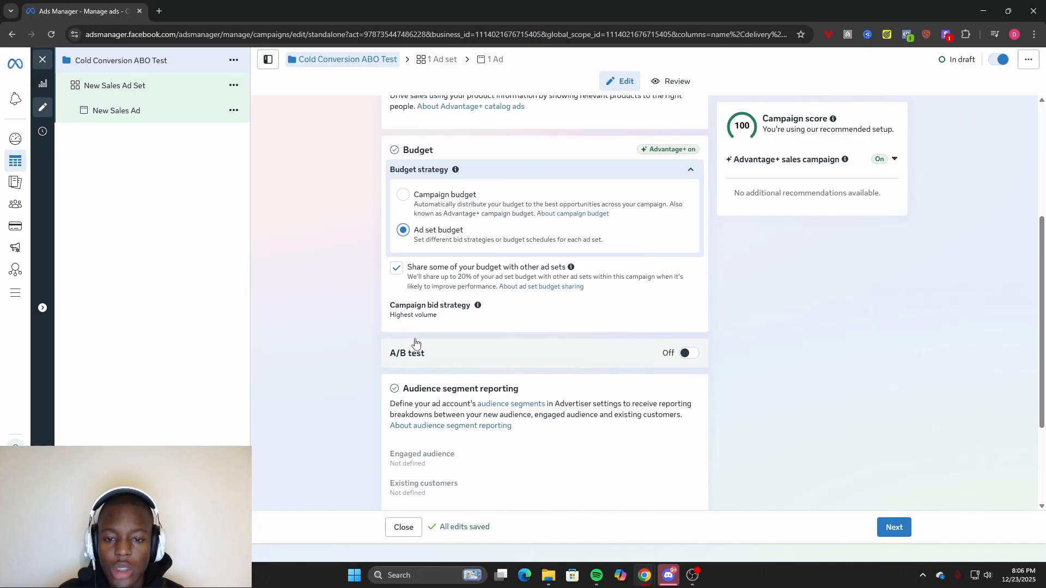
{"action": "left_click", "coordinate": [396, 268]}
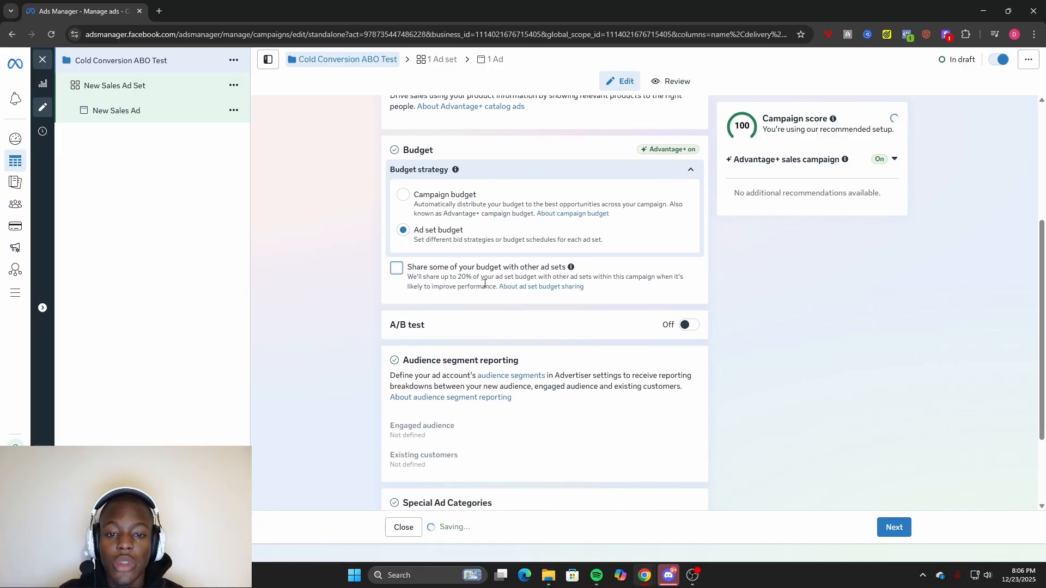
{"action": "scroll", "coordinate": [526, 319], "scroll_direction": "down", "scroll_amount": 2}
{"action": "left_click", "coordinate": [894, 527]}
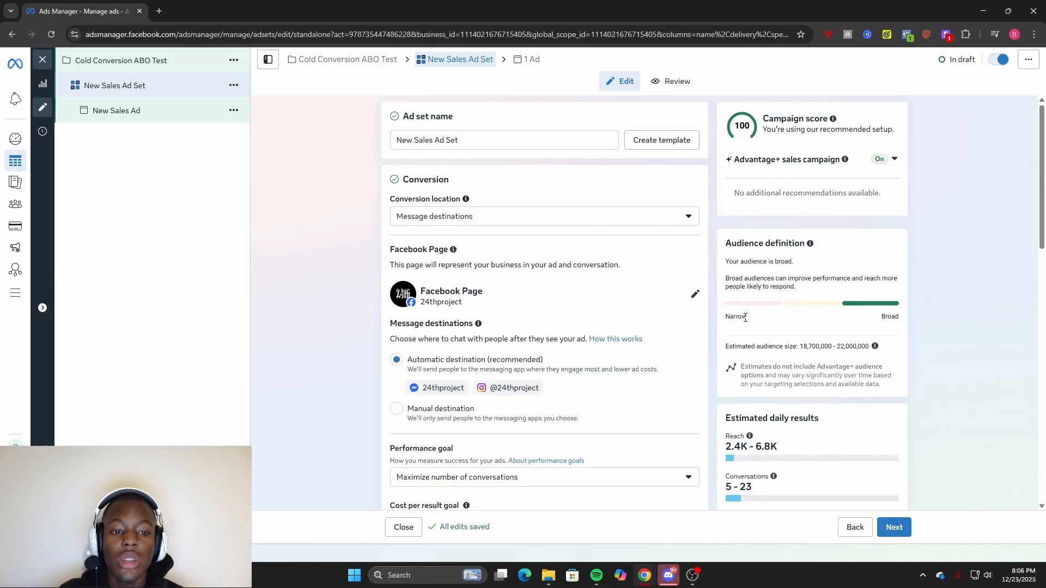
- Set the ad set's conversion location to Website
{"action": "left_click", "coordinate": [545, 224]}
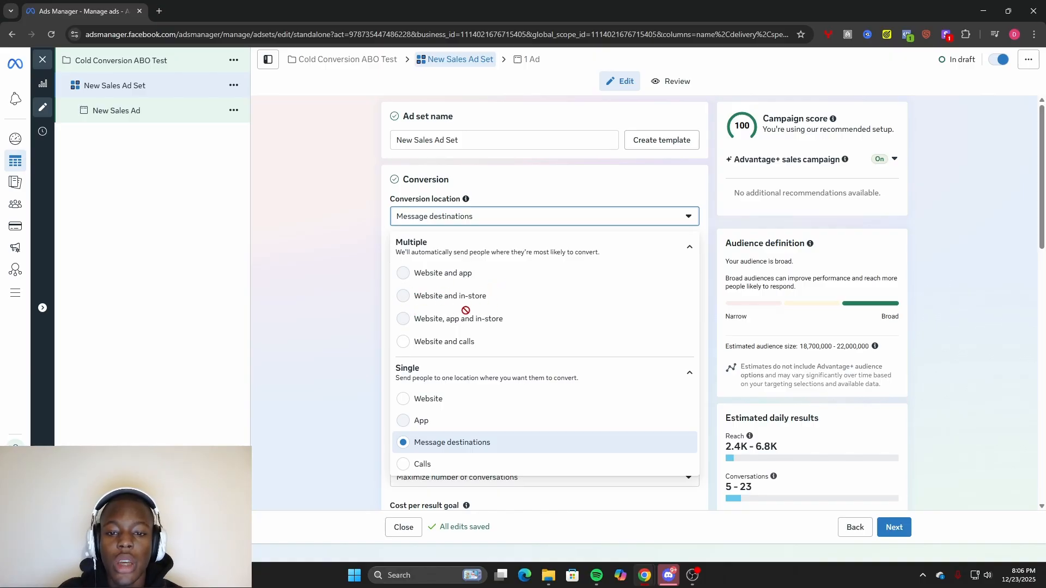
{"action": "scroll", "coordinate": [470, 309], "scroll_direction": "down", "scroll_amount": 1}
{"action": "scroll", "coordinate": [470, 309], "scroll_direction": "down", "scroll_amount": 3}
{"action": "scroll", "coordinate": [473, 306], "scroll_direction": "up", "scroll_amount": 2}
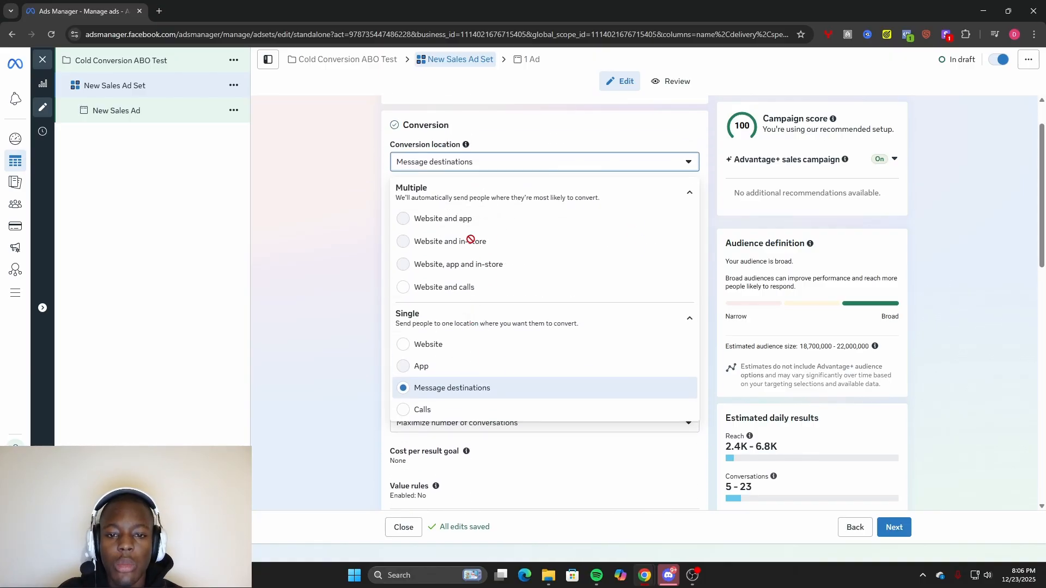
{"action": "mouse_move", "coordinate": [470, 245]}
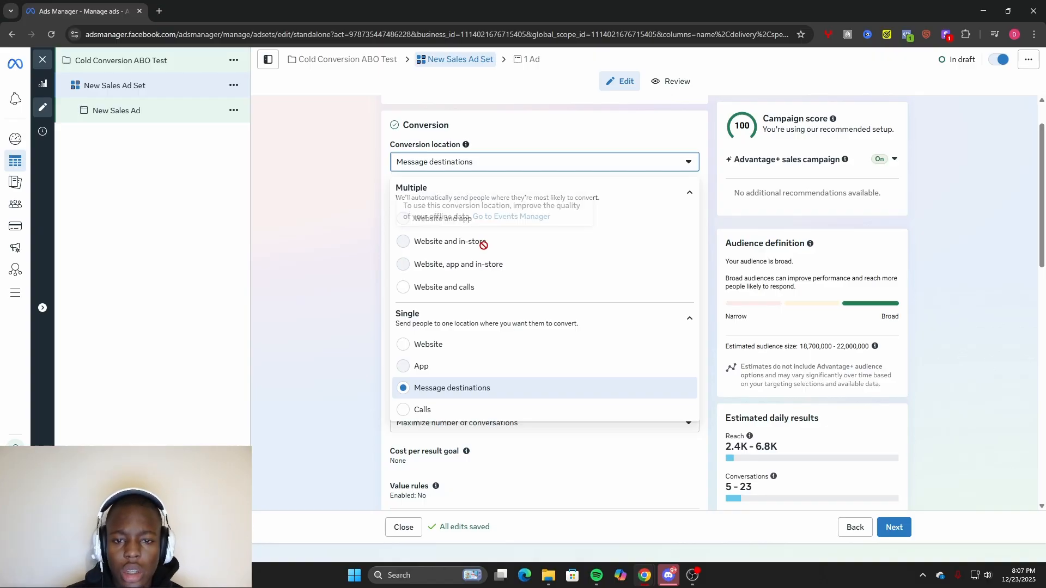
{"action": "left_click", "coordinate": [468, 335]}
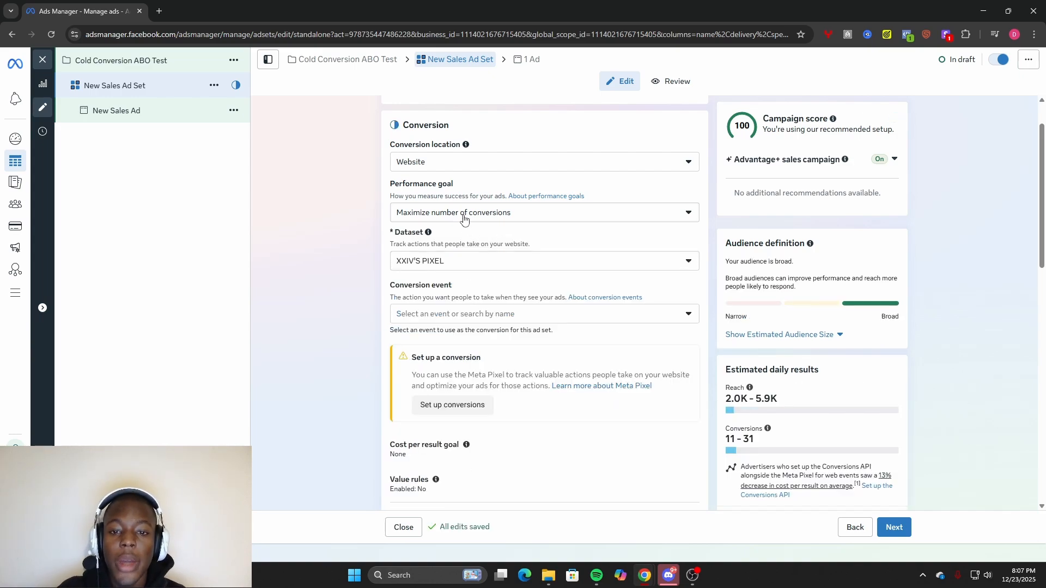
- Keep Maximize number of conversions as the goal and use the XXIV'S PIXEL dataset
{"action": "left_click", "coordinate": [464, 220]}
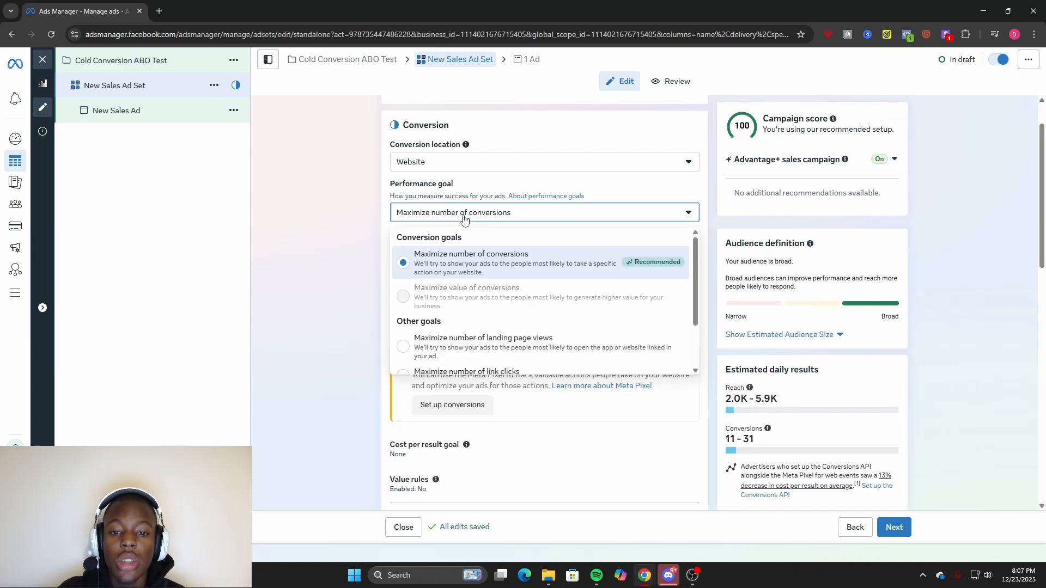
{"action": "left_click", "coordinate": [463, 219]}
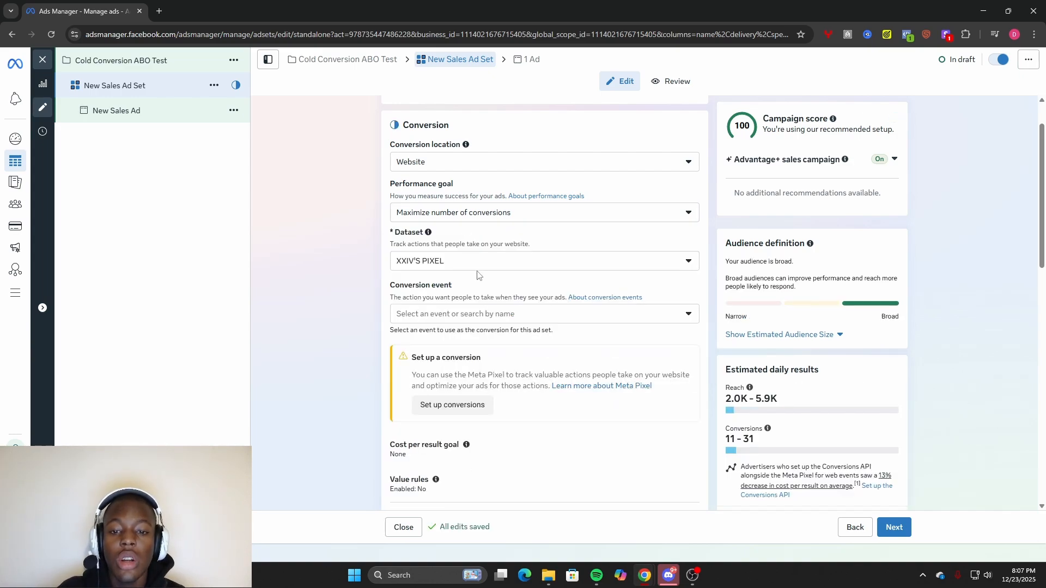
{"action": "left_click", "coordinate": [467, 219]}
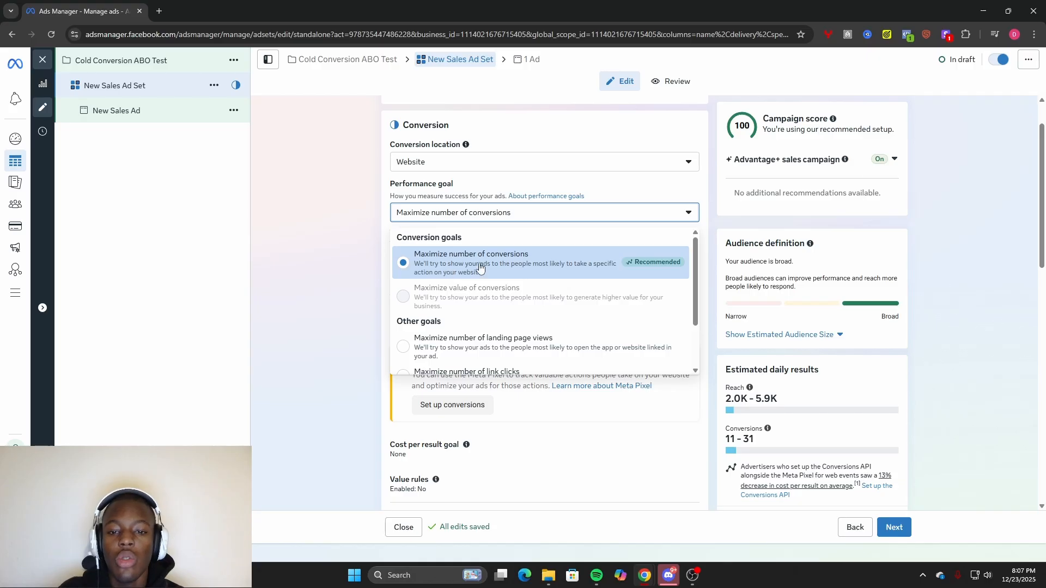
{"action": "left_click", "coordinate": [402, 213]}
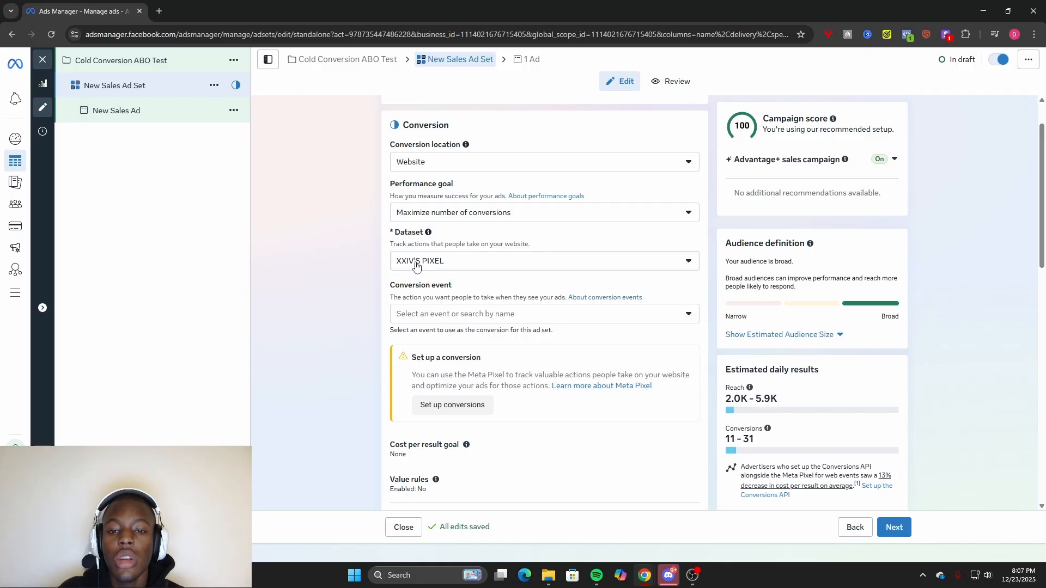
{"action": "left_click", "coordinate": [415, 263]}
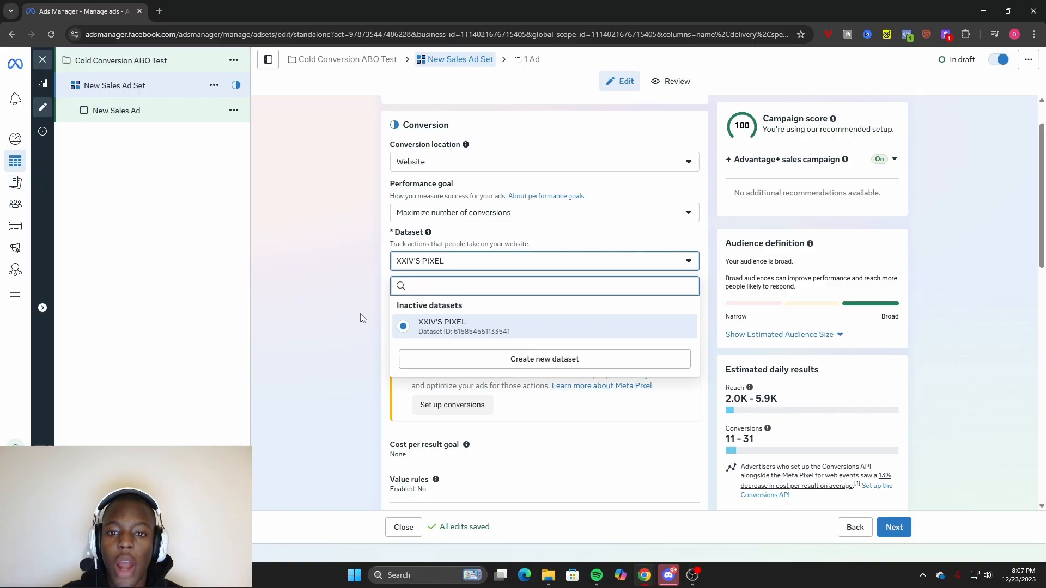
{"action": "left_click", "coordinate": [331, 325]}
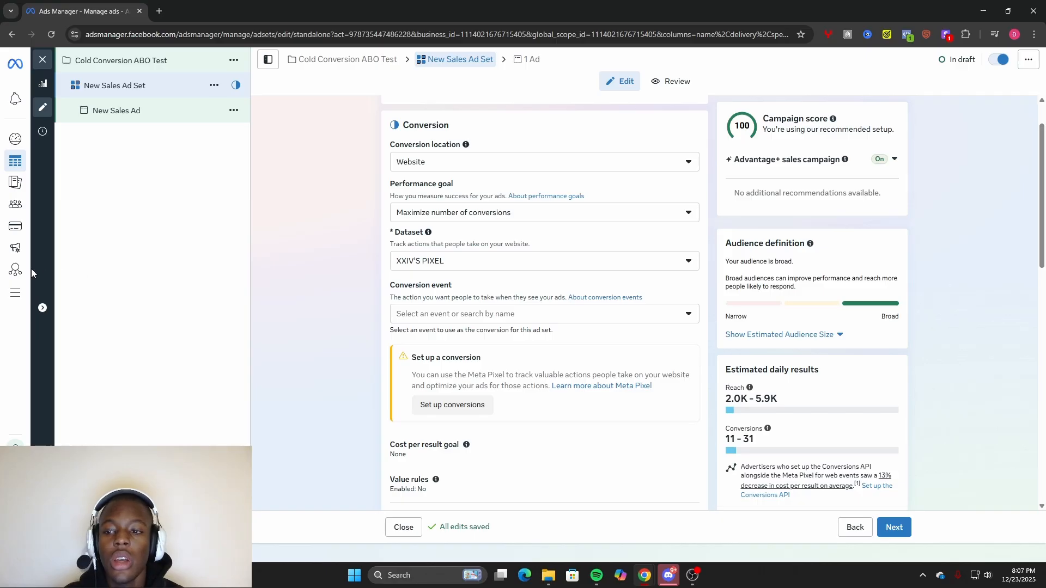
- Open Business settings from All tools in a new browser tab and switch to it
{"action": "mouse_move", "coordinate": [16, 271]}
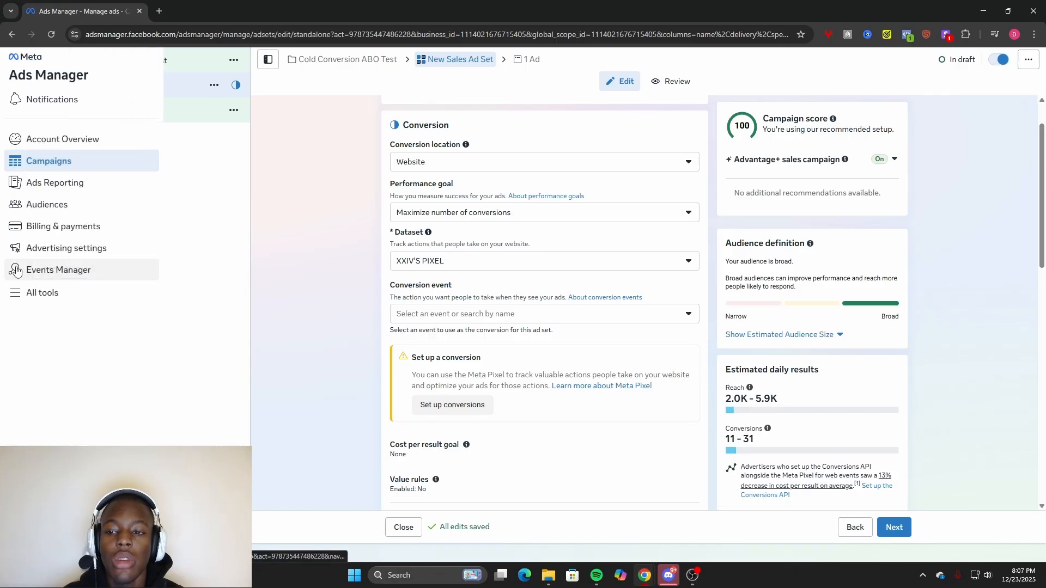
{"action": "right_click", "coordinate": [36, 299]}
{"action": "left_click", "coordinate": [60, 311]}
{"action": "left_click", "coordinate": [65, 294]}
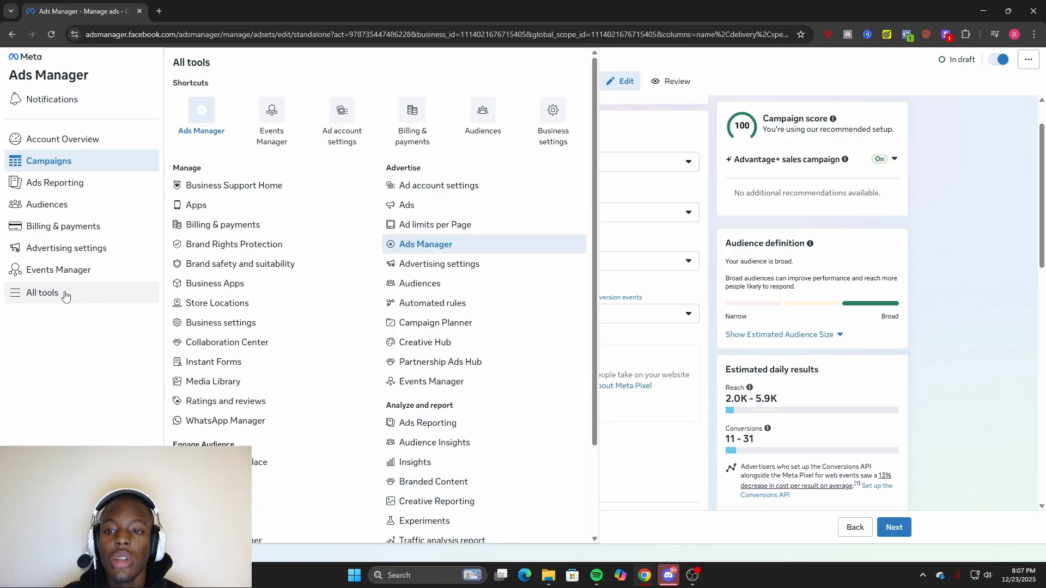
{"action": "right_click", "coordinate": [544, 112]}
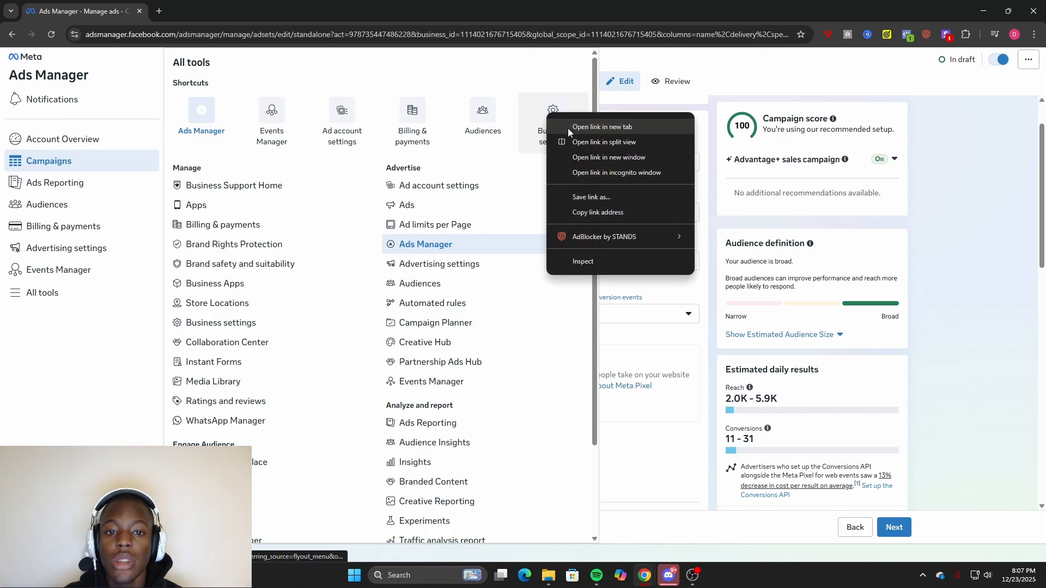
{"action": "left_click", "coordinate": [568, 129]}
{"action": "left_click", "coordinate": [244, 10]}
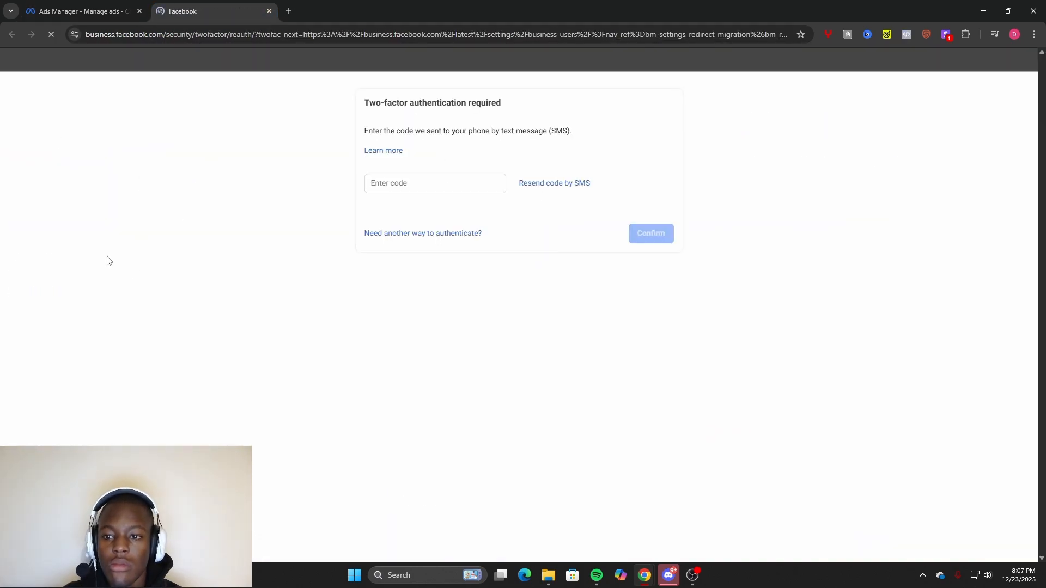
- Enter the SMS two-factor authentication code in the code field
{"action": "left_click", "coordinate": [450, 185]}
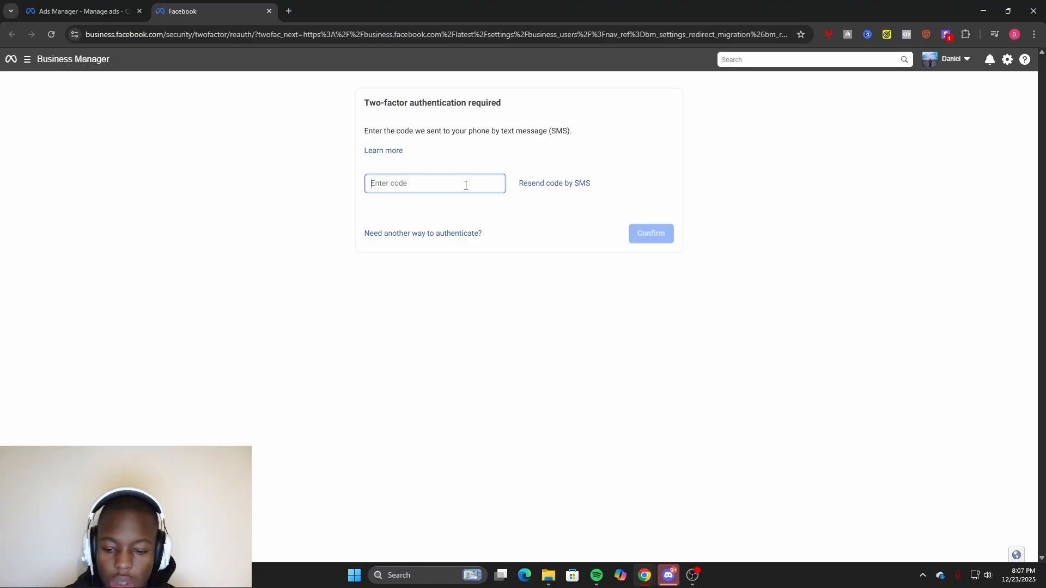
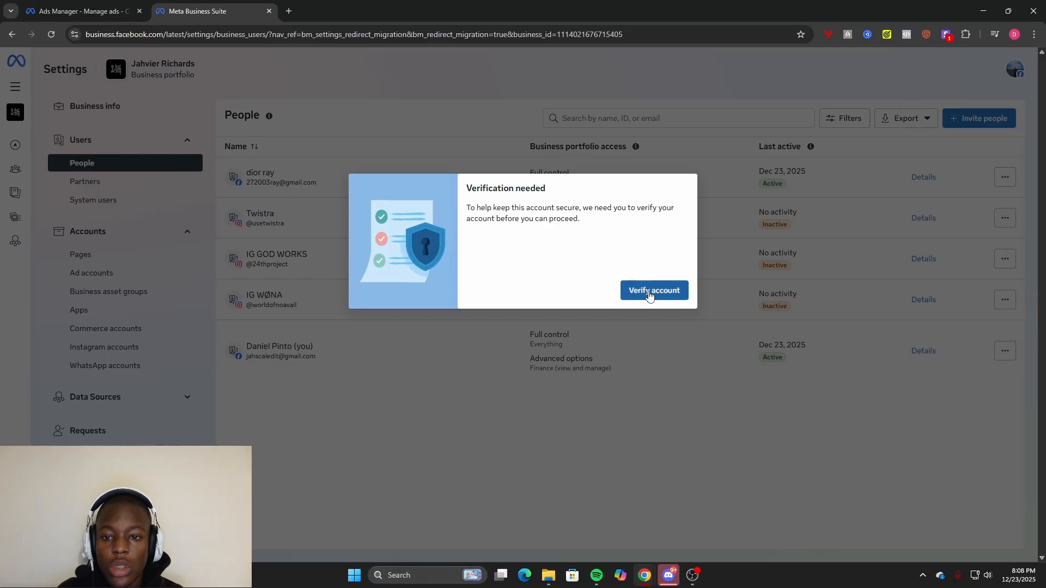
- Verify the account with a texted confirmation code, submit it, and dismiss the confirmation
{"action": "left_click", "coordinate": [651, 291]}
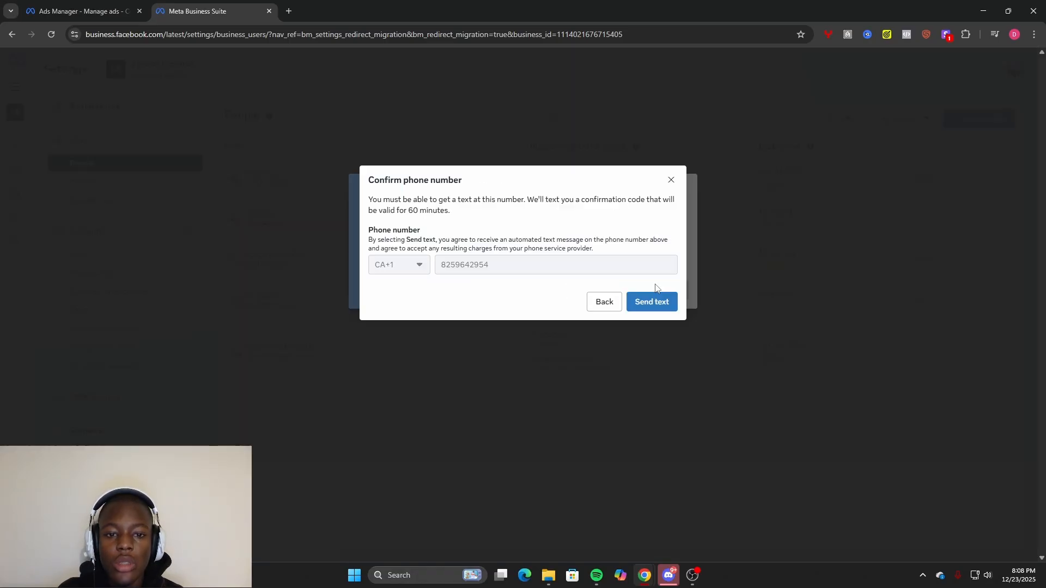
{"action": "left_click", "coordinate": [650, 303]}
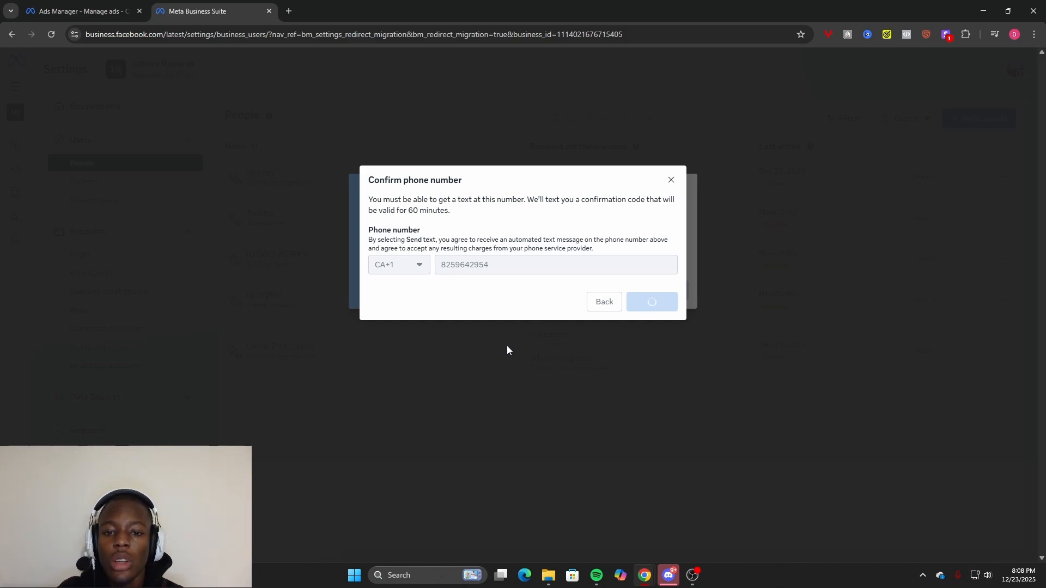
{"action": "left_click", "coordinate": [515, 232]}
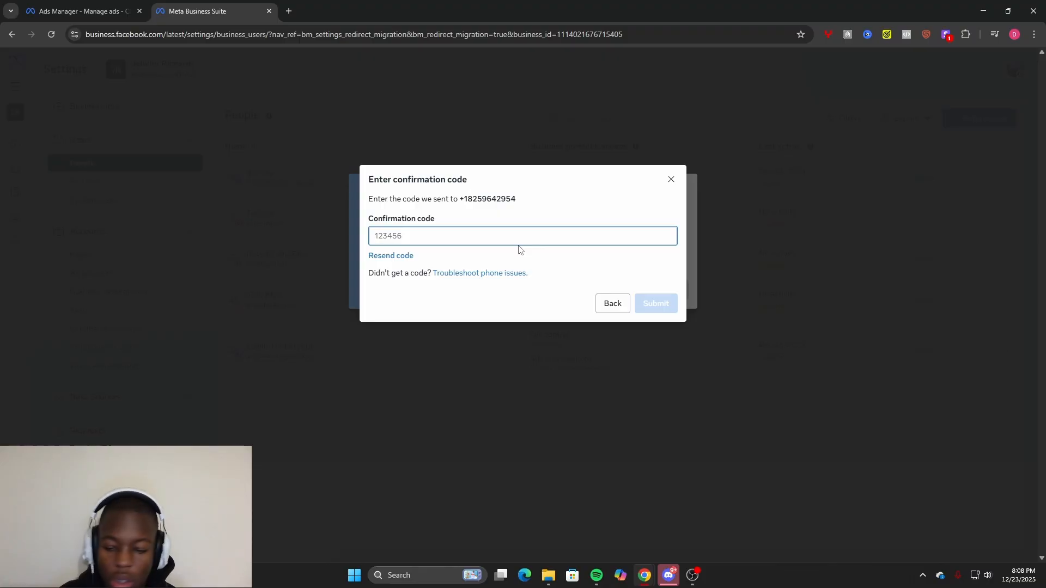
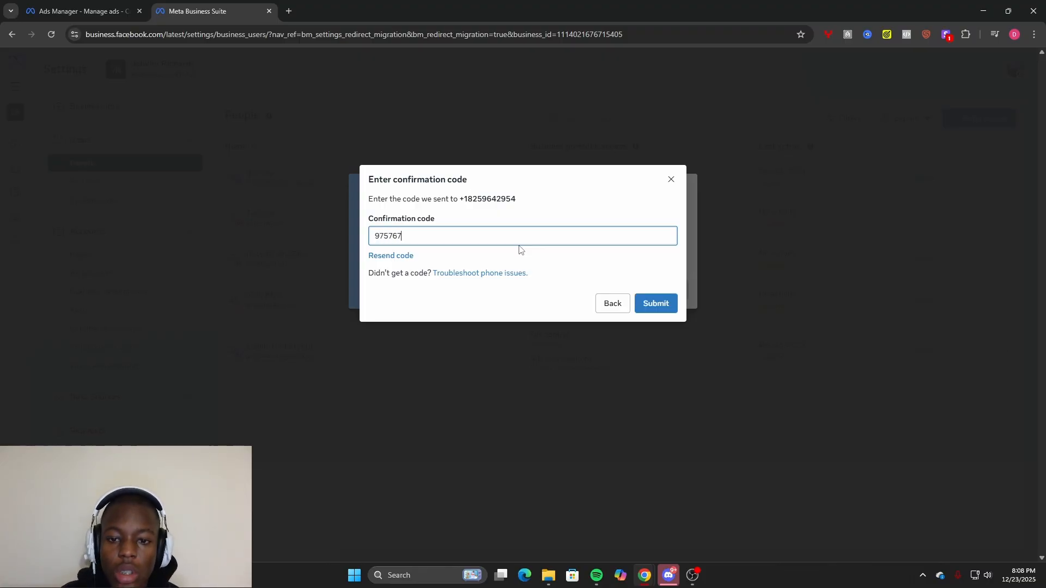
{"action": "left_click", "coordinate": [660, 304]}
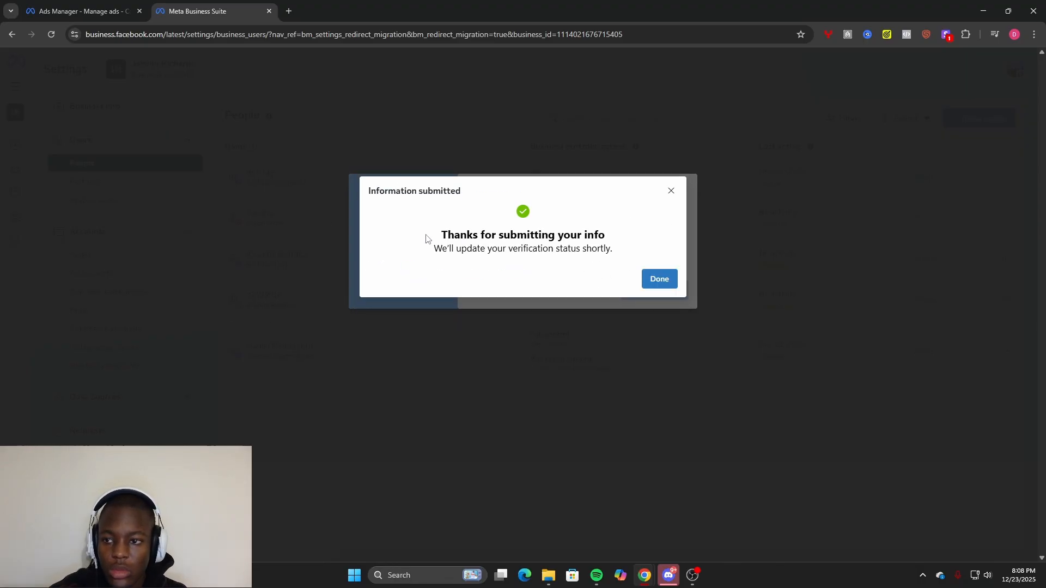
{"action": "left_click", "coordinate": [659, 279]}
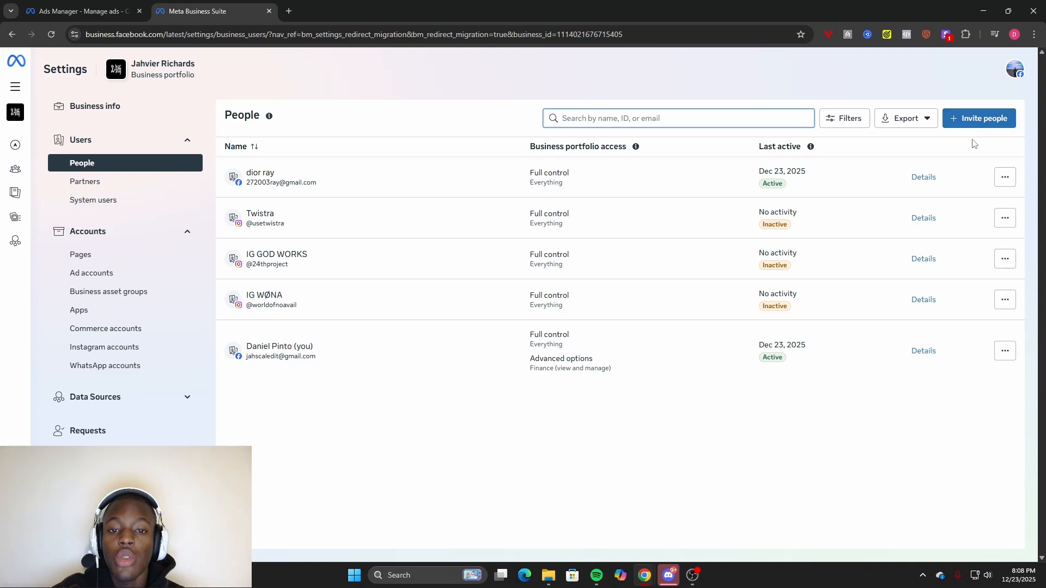
- Review Pages, Ad accounts and Instagram accounts, then open Data Sources > Datasets & pixels
{"action": "left_click", "coordinate": [90, 260]}
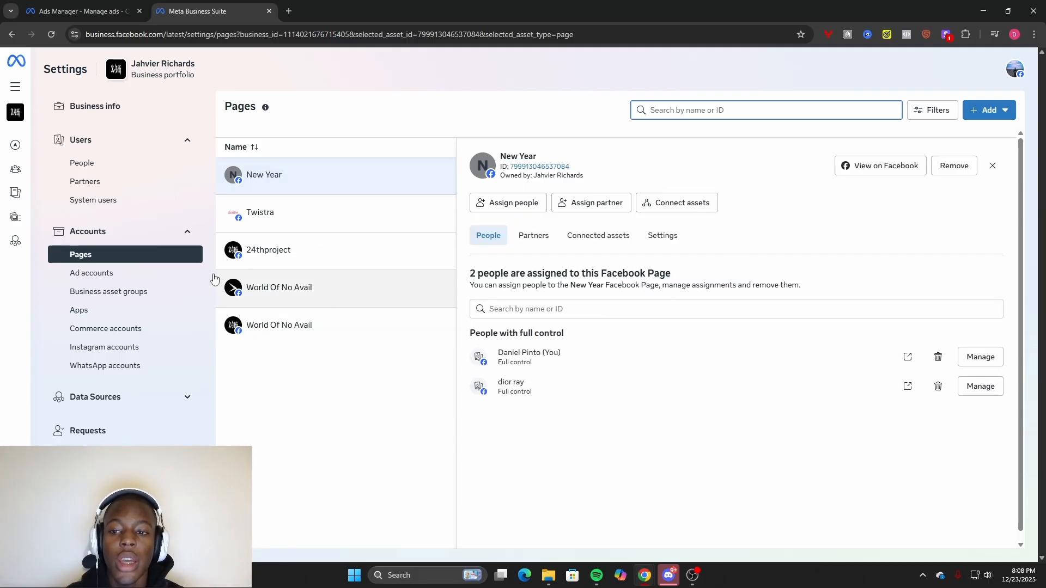
{"action": "left_click", "coordinate": [104, 273]}
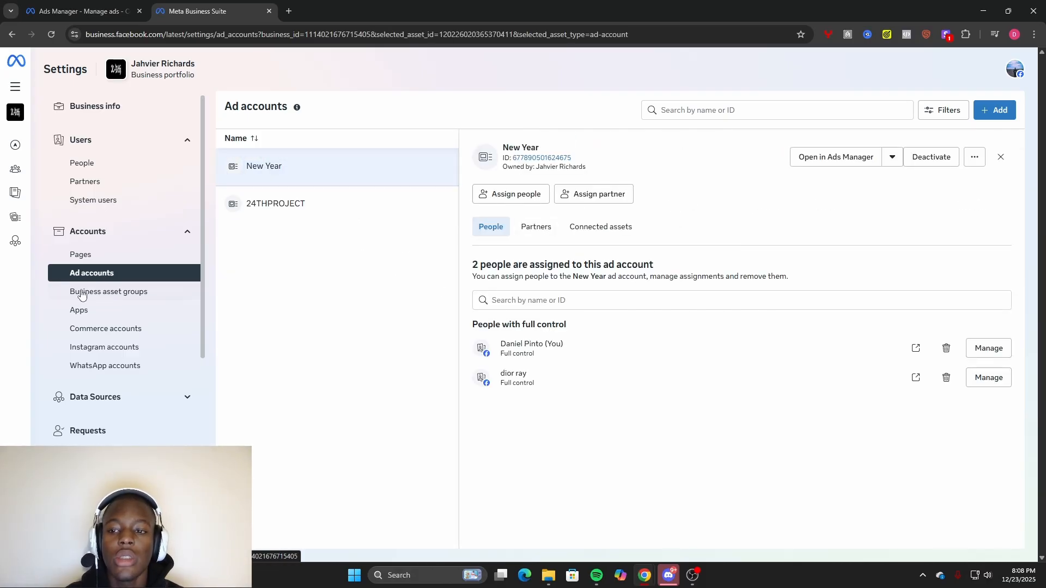
{"action": "left_click", "coordinate": [130, 346]}
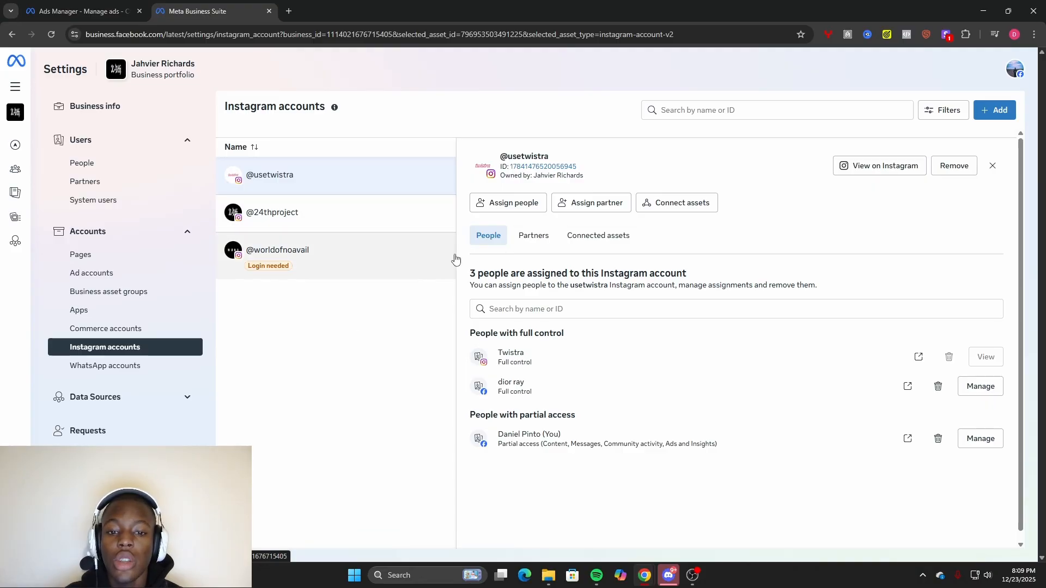
{"action": "scroll", "coordinate": [115, 369], "scroll_direction": "down", "scroll_amount": 1}
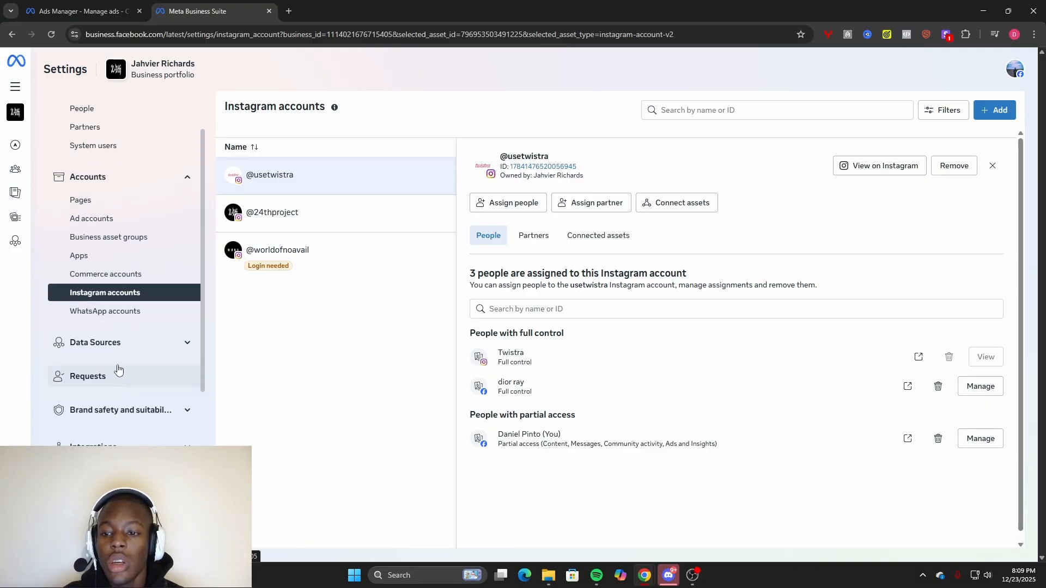
{"action": "left_click", "coordinate": [123, 342]}
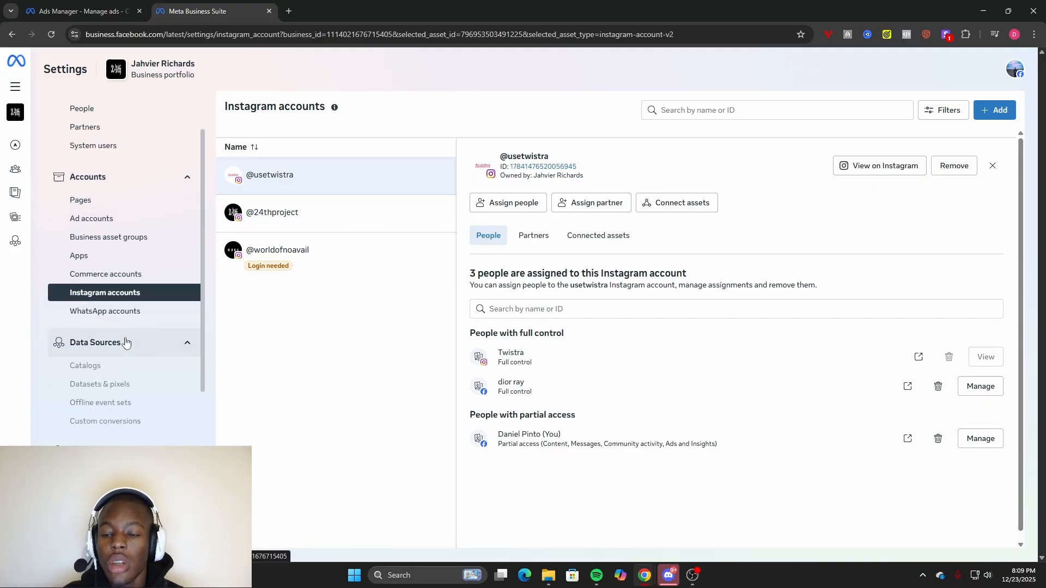
{"action": "left_click", "coordinate": [135, 391]}
{"action": "scroll", "coordinate": [142, 381], "scroll_direction": "down", "scroll_amount": 5}
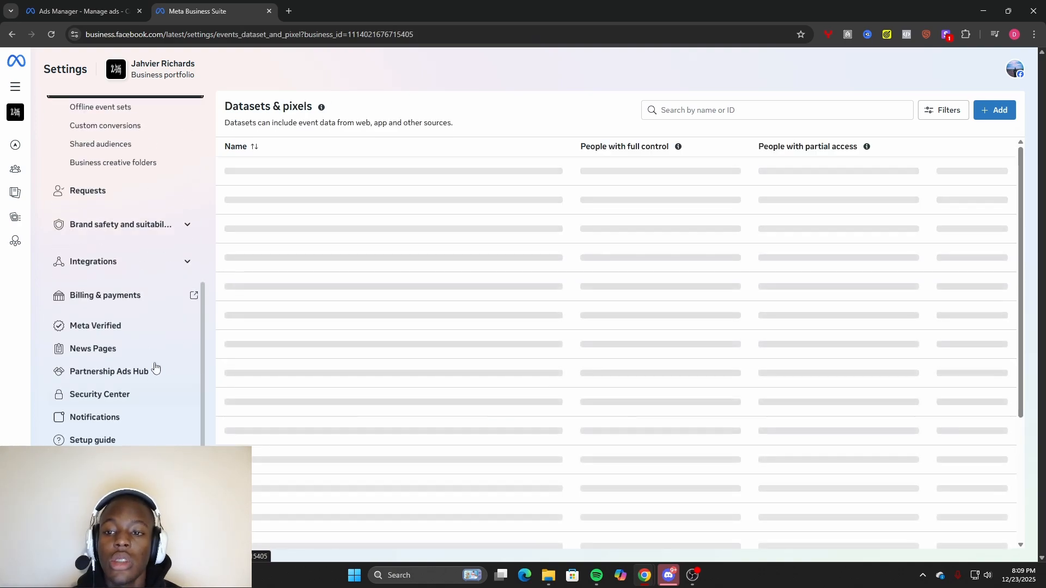
{"action": "scroll", "coordinate": [155, 369], "scroll_direction": "up", "scroll_amount": 5}
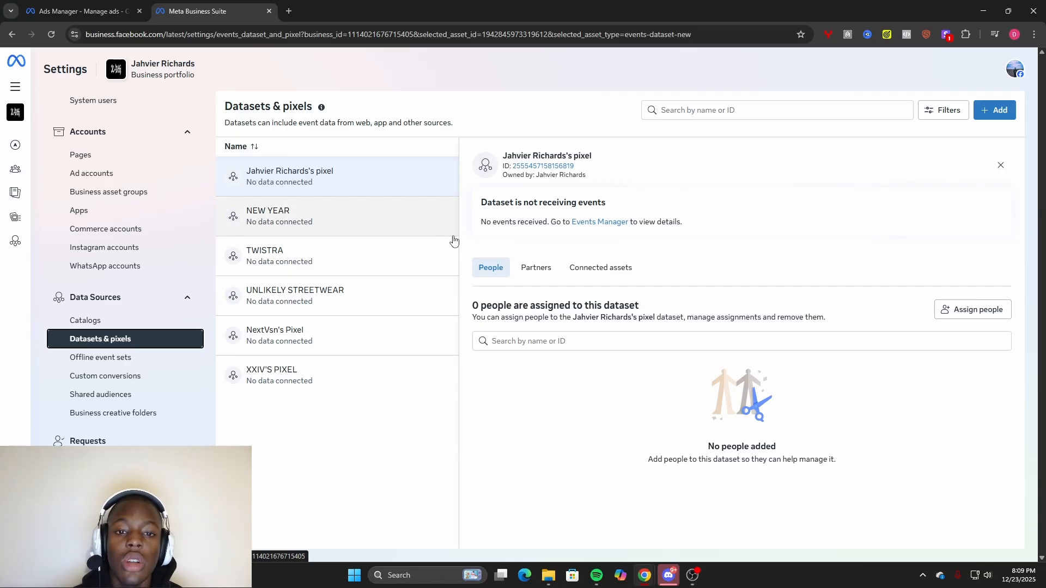
- Add a dataset named 24THPROJECT'S PIXEL, skip connecting an ad account, and close the confirmation
{"action": "left_click", "coordinate": [1004, 114]}
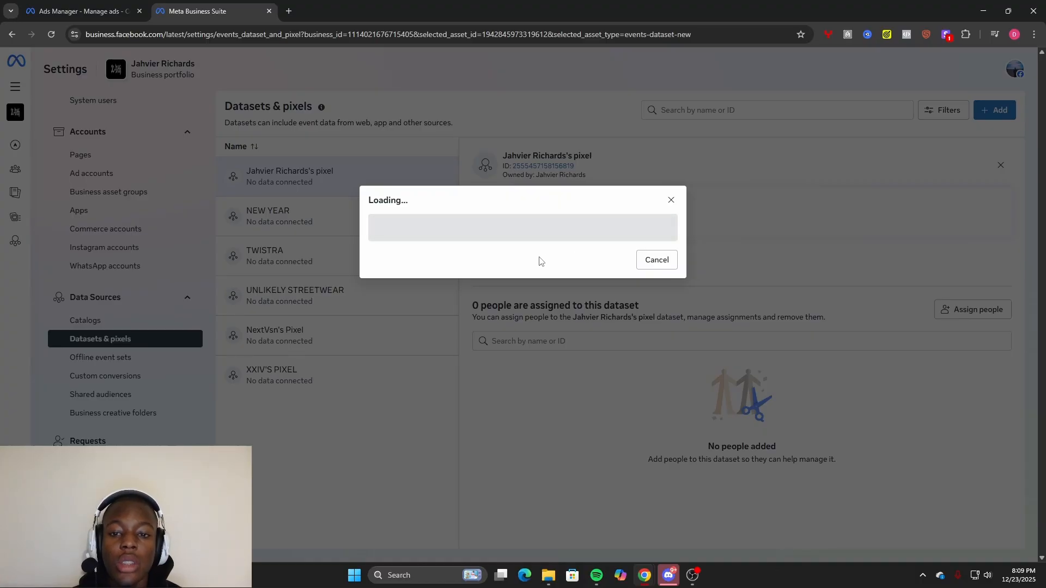
{"action": "left_click", "coordinate": [504, 244]}
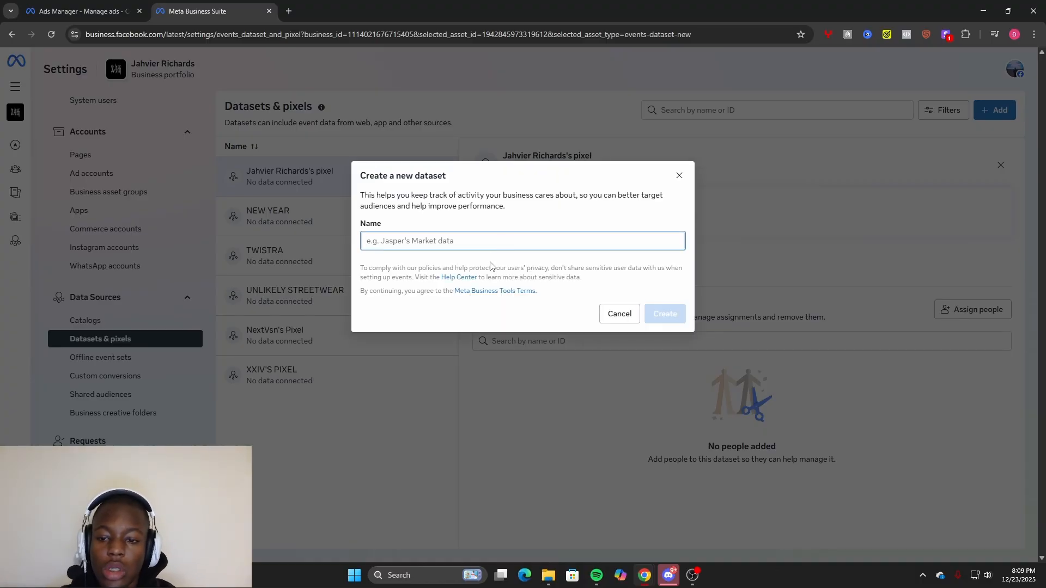
{"action": "type", "text": "24"}
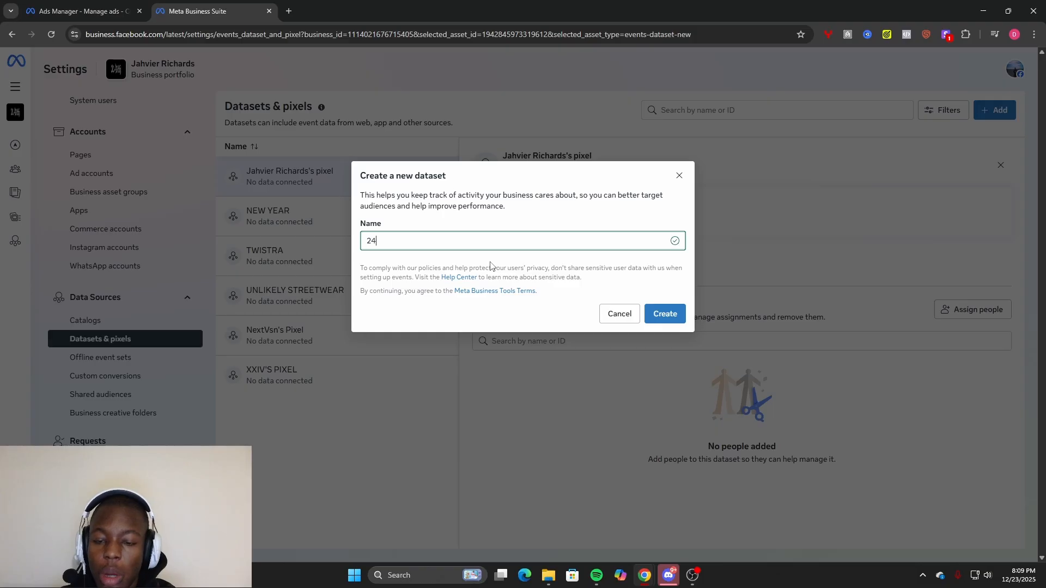
{"action": "type", "text": "THPROJECT'S PIXEL"}
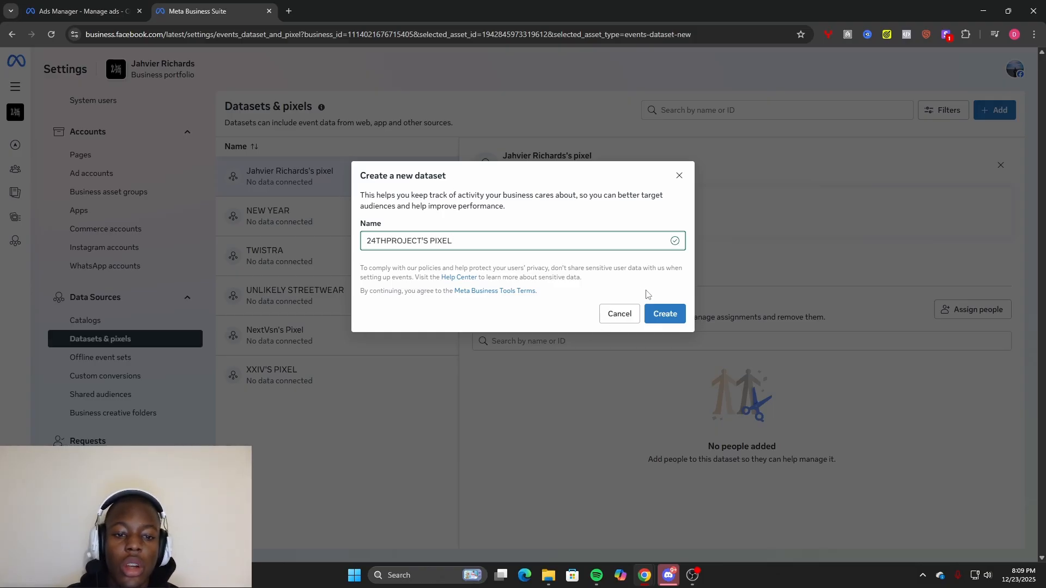
{"action": "left_click", "coordinate": [667, 319]}
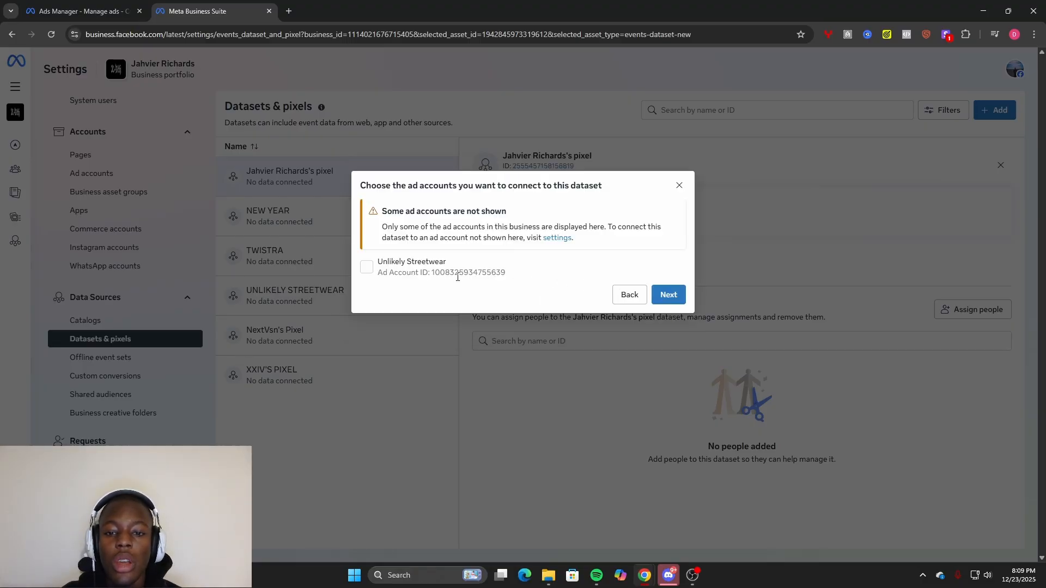
{"action": "left_click", "coordinate": [667, 295]}
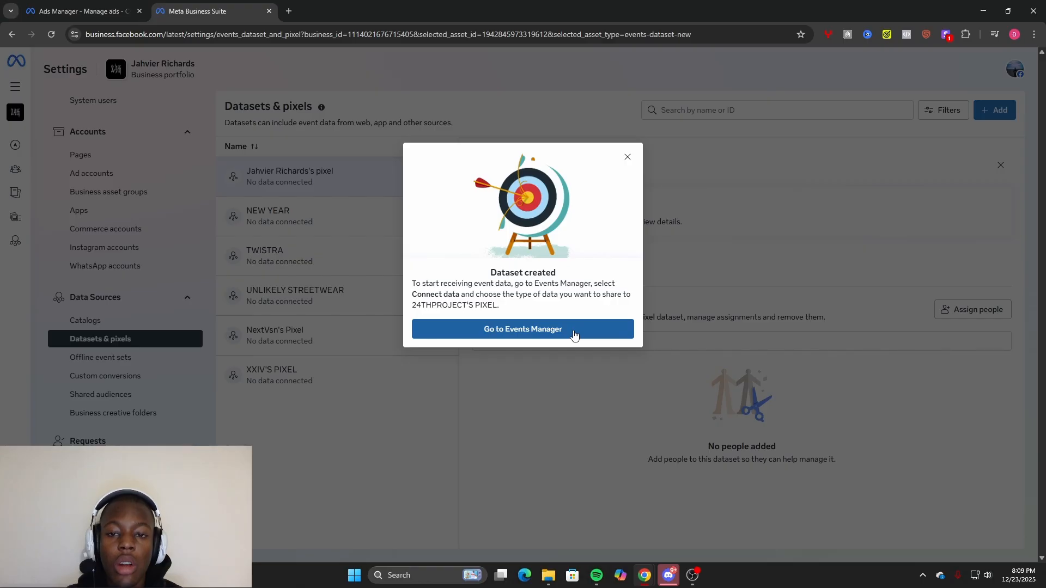
{"action": "left_click", "coordinate": [628, 157]}
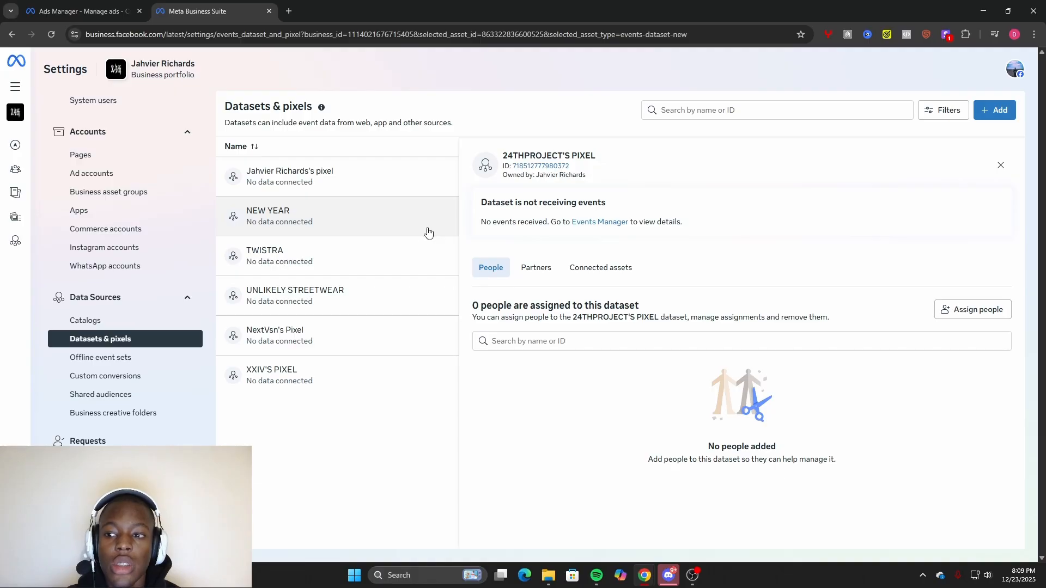
{"action": "scroll", "coordinate": [163, 360], "scroll_direction": "down", "scroll_amount": 3}
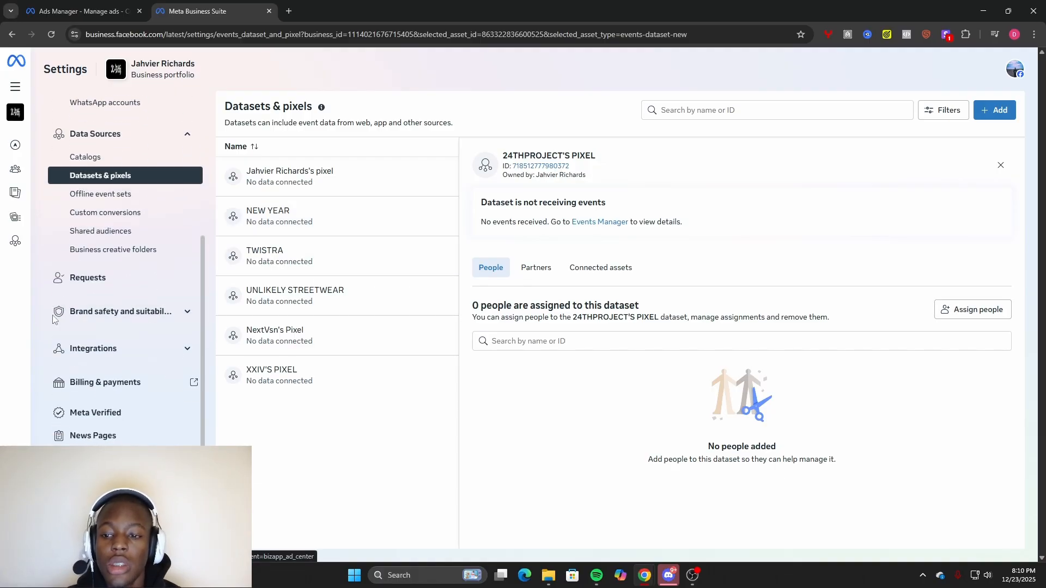
- Return to the ad set and choose Purchase as its conversion event
{"action": "left_click", "coordinate": [269, 11]}
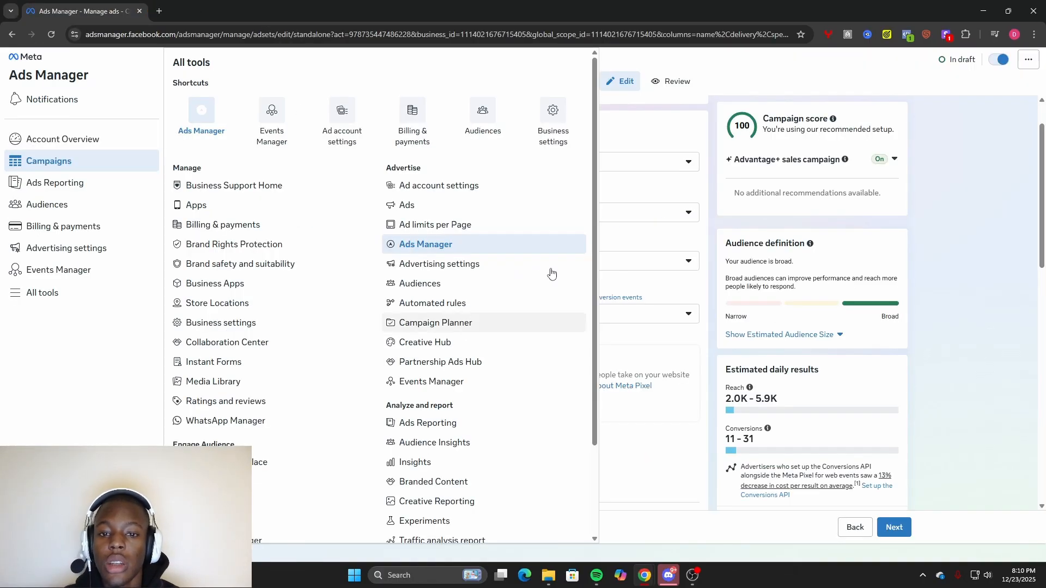
{"action": "left_click", "coordinate": [552, 244]}
{"action": "left_click", "coordinate": [490, 318]}
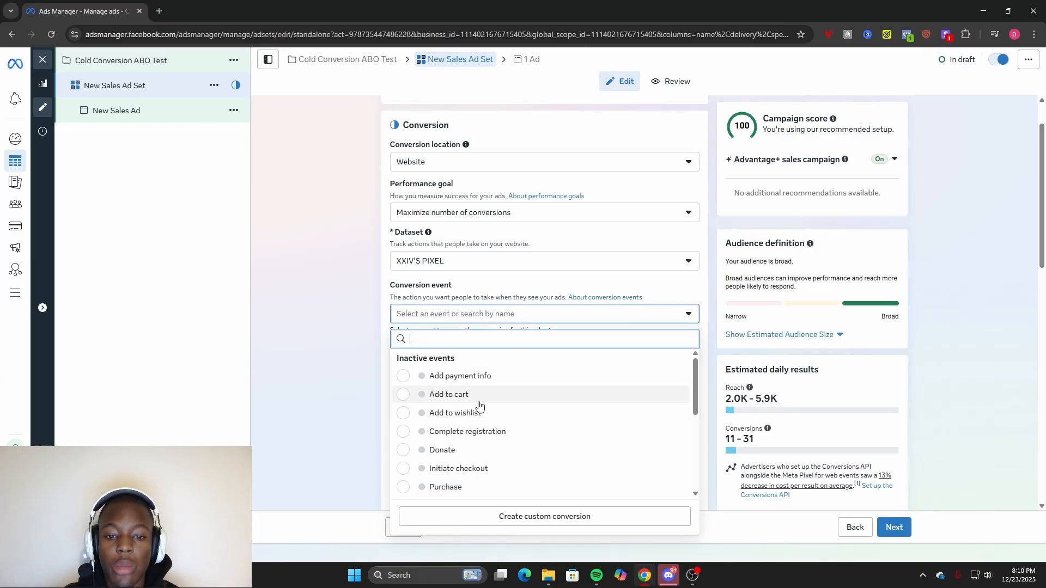
{"action": "scroll", "coordinate": [469, 418], "scroll_direction": "down", "scroll_amount": 2}
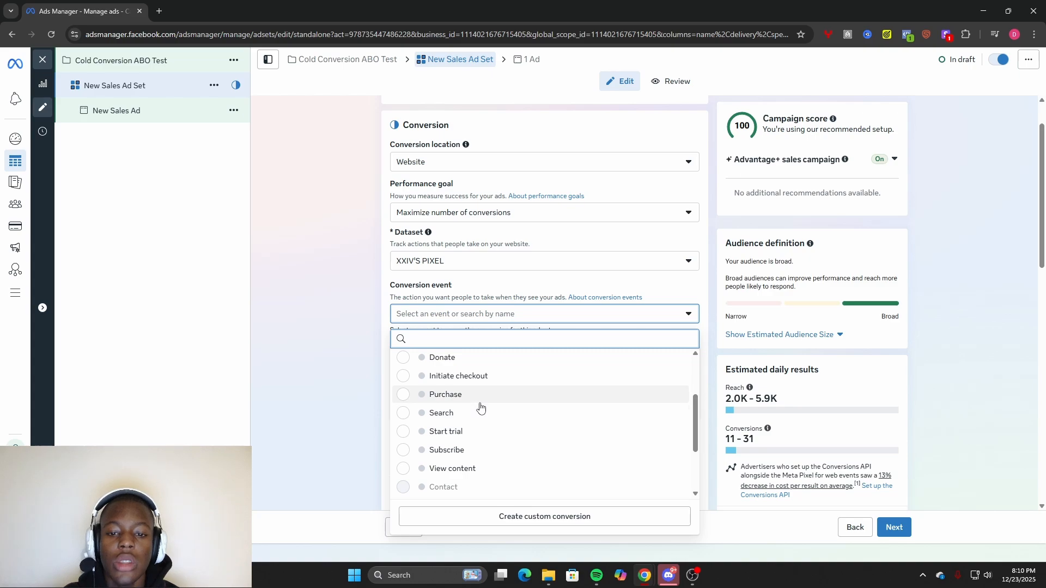
{"action": "left_click", "coordinate": [480, 403]}
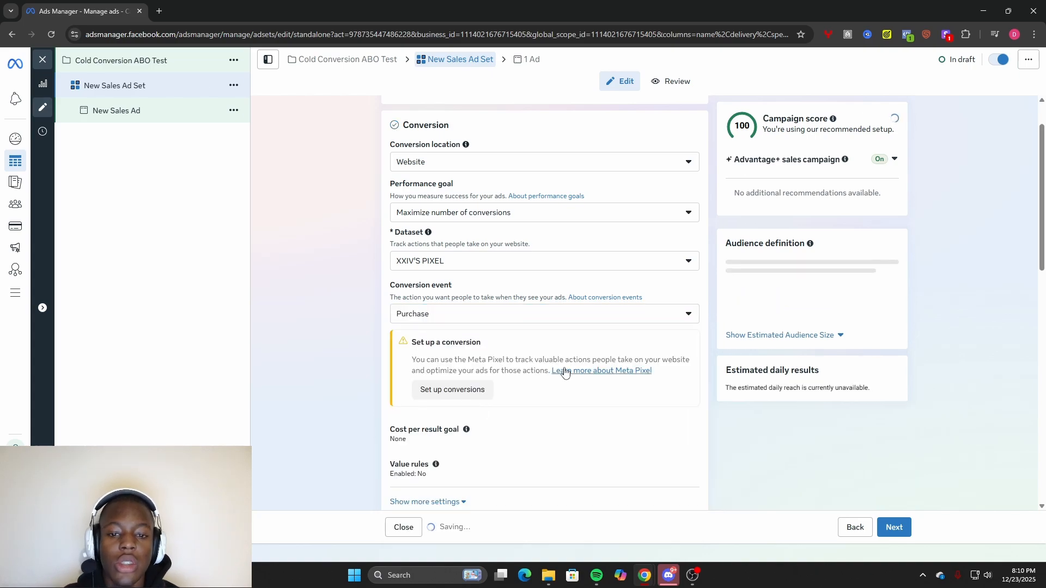
{"action": "scroll", "coordinate": [610, 376], "scroll_direction": "down", "scroll_amount": 2}
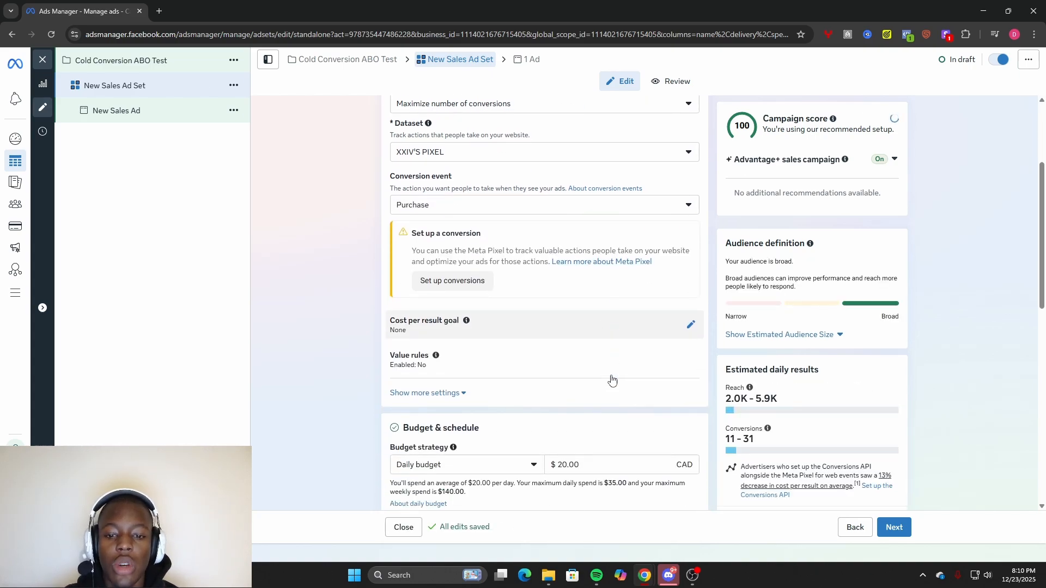
{"action": "scroll", "coordinate": [611, 380], "scroll_direction": "down", "scroll_amount": 3}
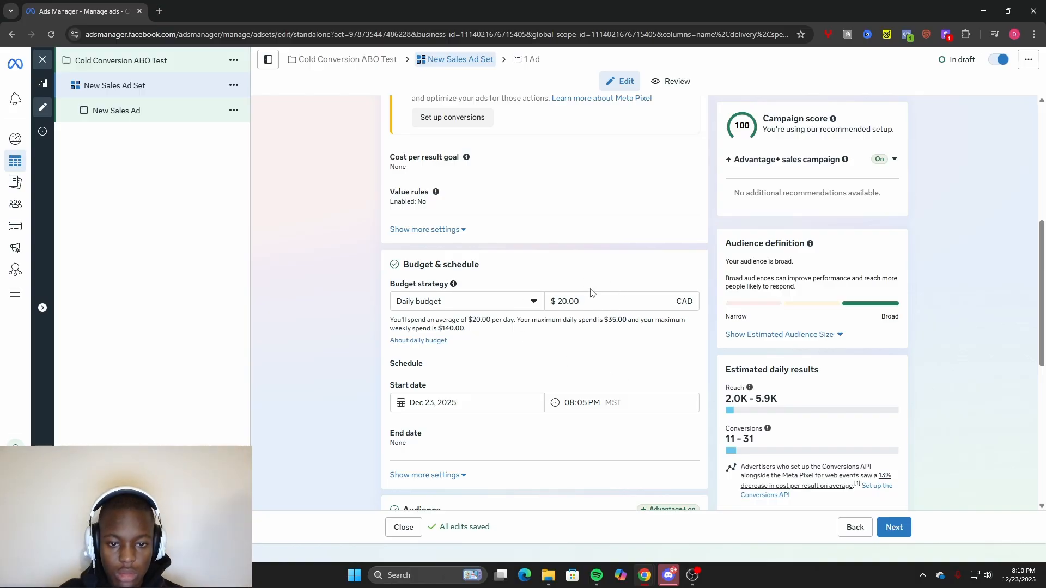
- Change the ad set's daily budget from $20.00 to $50.00 CAD
{"action": "left_click", "coordinate": [564, 301]}
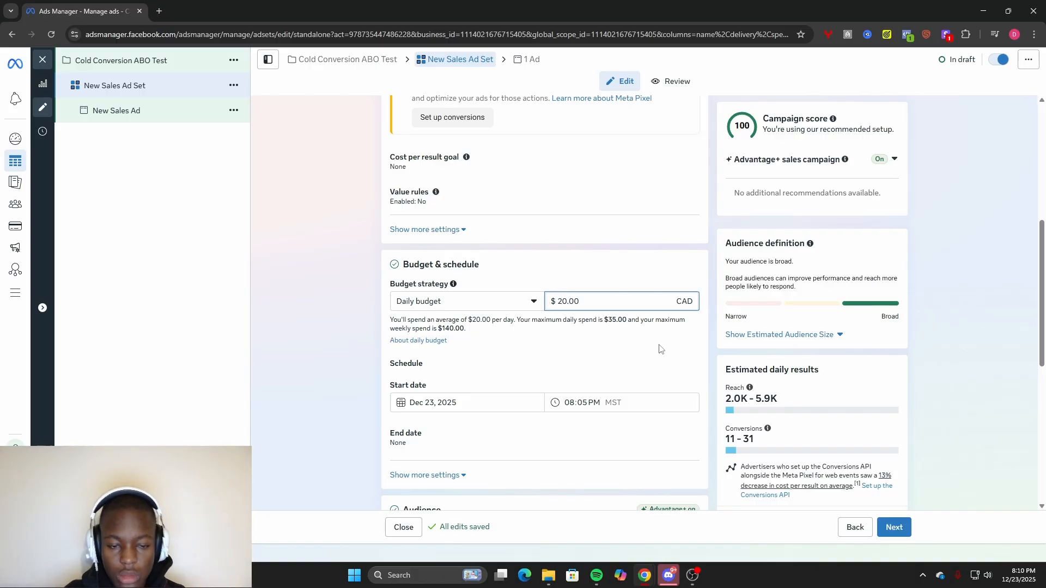
{"action": "key", "text": "BackSpace"}
{"action": "type", "text": "5"}
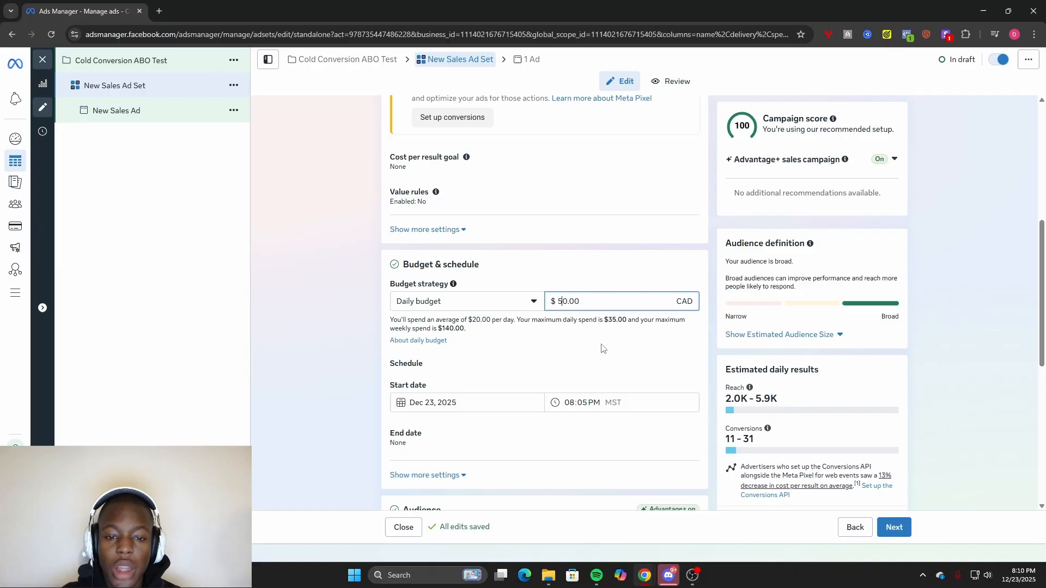
{"action": "left_click", "coordinate": [369, 343]}
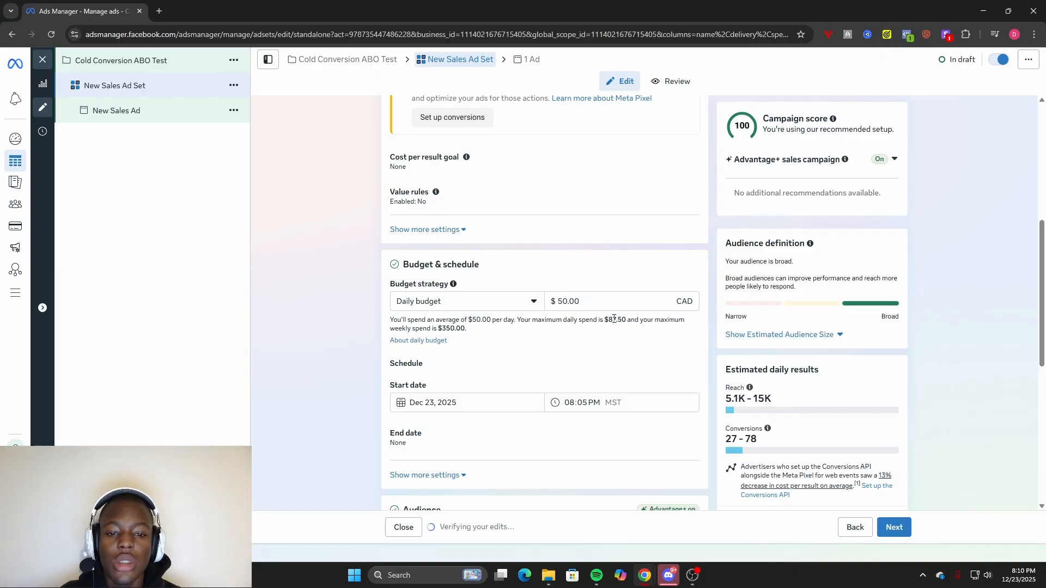
{"action": "left_click", "coordinate": [564, 301]}
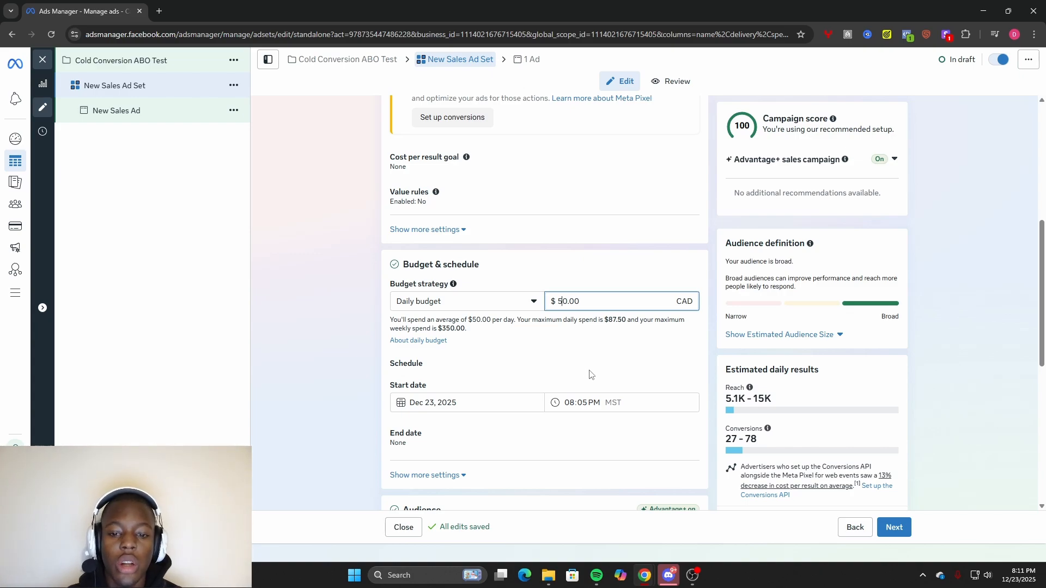
- Add United States as a target location for the ad set
{"action": "scroll", "coordinate": [600, 362], "scroll_direction": "down", "scroll_amount": 3}
{"action": "scroll", "coordinate": [599, 300], "scroll_direction": "up", "scroll_amount": 1}
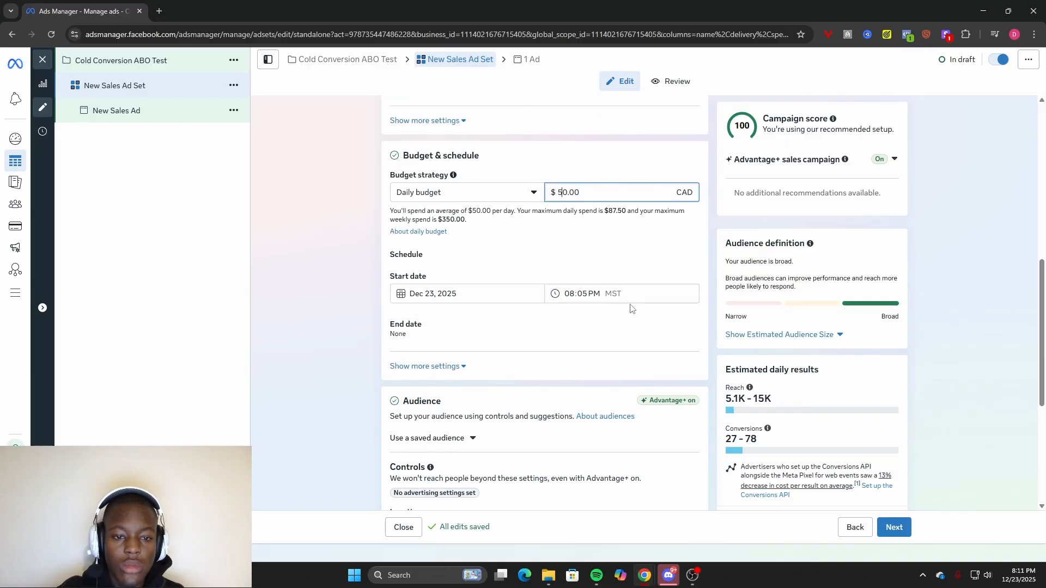
{"action": "scroll", "coordinate": [616, 297], "scroll_direction": "down", "scroll_amount": 1}
{"action": "scroll", "coordinate": [600, 287], "scroll_direction": "up", "scroll_amount": 1}
{"action": "scroll", "coordinate": [523, 283], "scroll_direction": "down", "scroll_amount": 3}
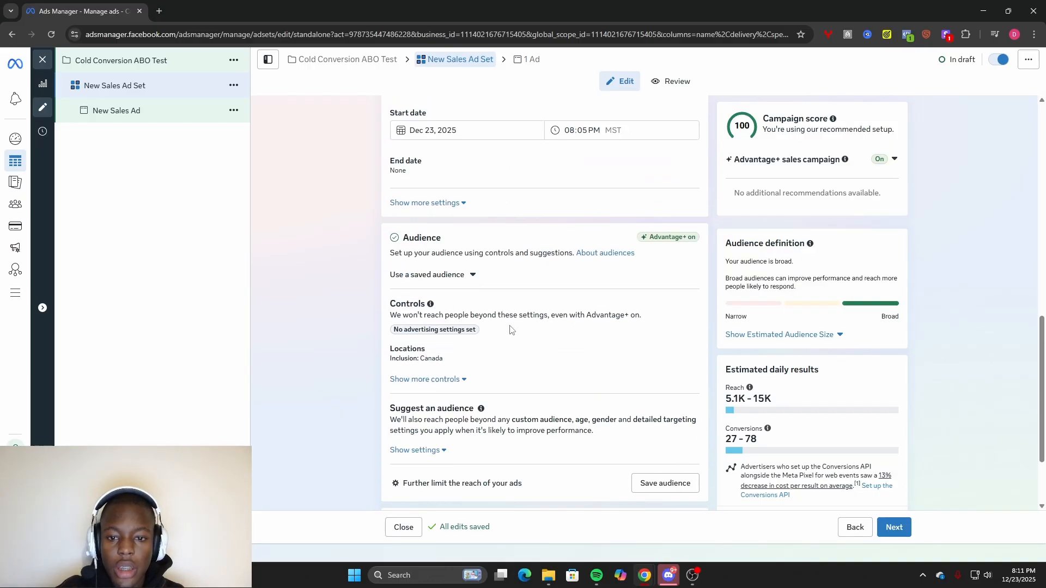
{"action": "left_click", "coordinate": [532, 354]}
{"action": "left_click", "coordinate": [501, 442]}
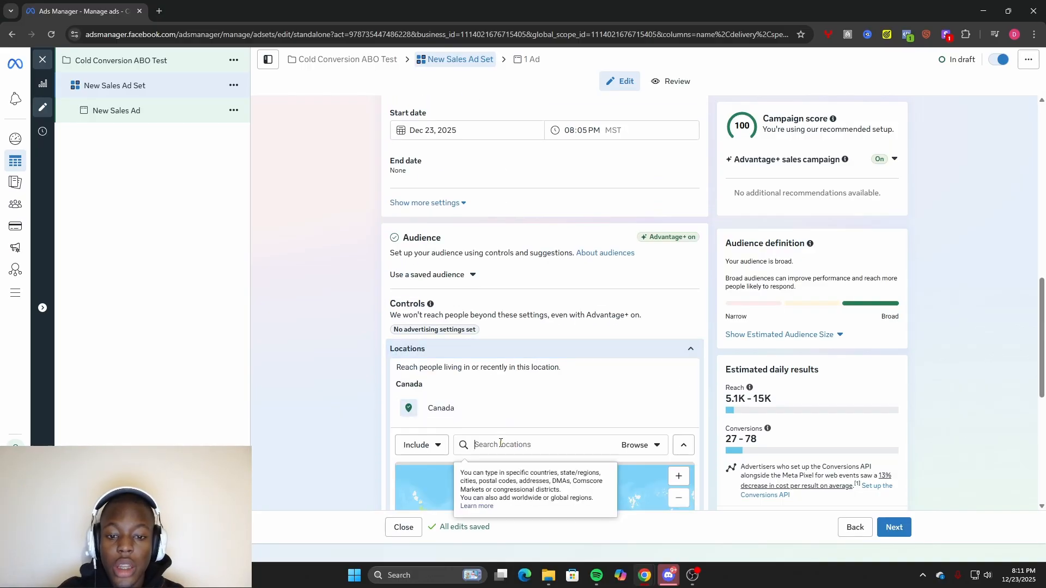
{"action": "type", "text": "UN"}
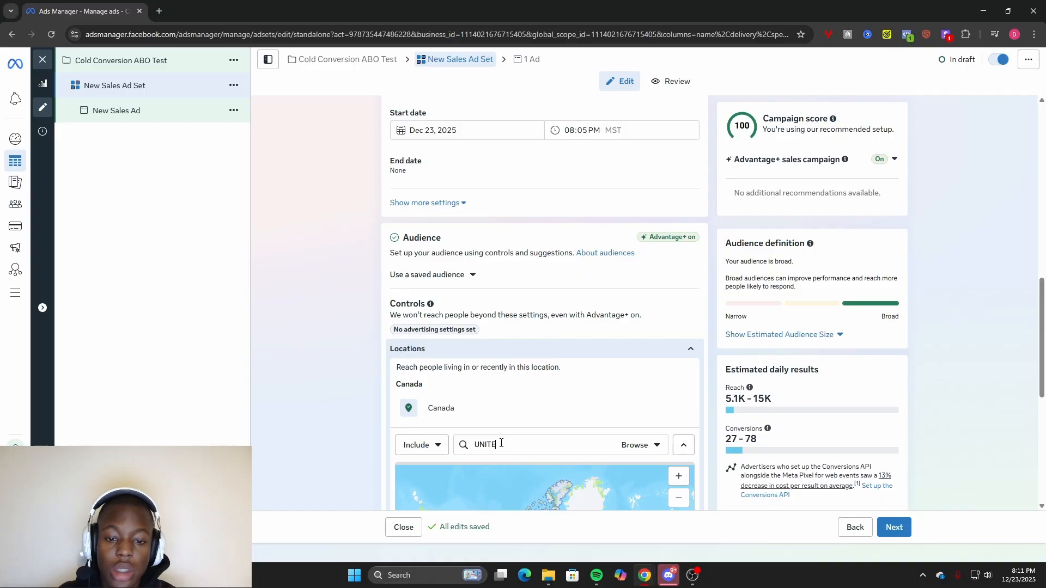
{"action": "type", "text": "ITED STATES"}
{"action": "left_click", "coordinate": [635, 468]}
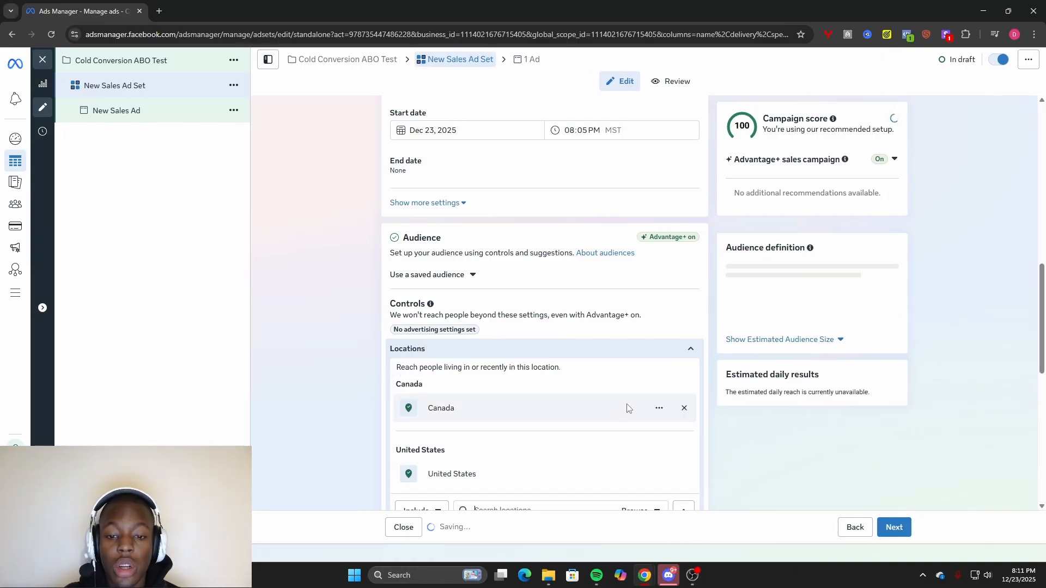
- Remove Canada so the United States is the only target location
{"action": "left_click", "coordinate": [684, 408]}
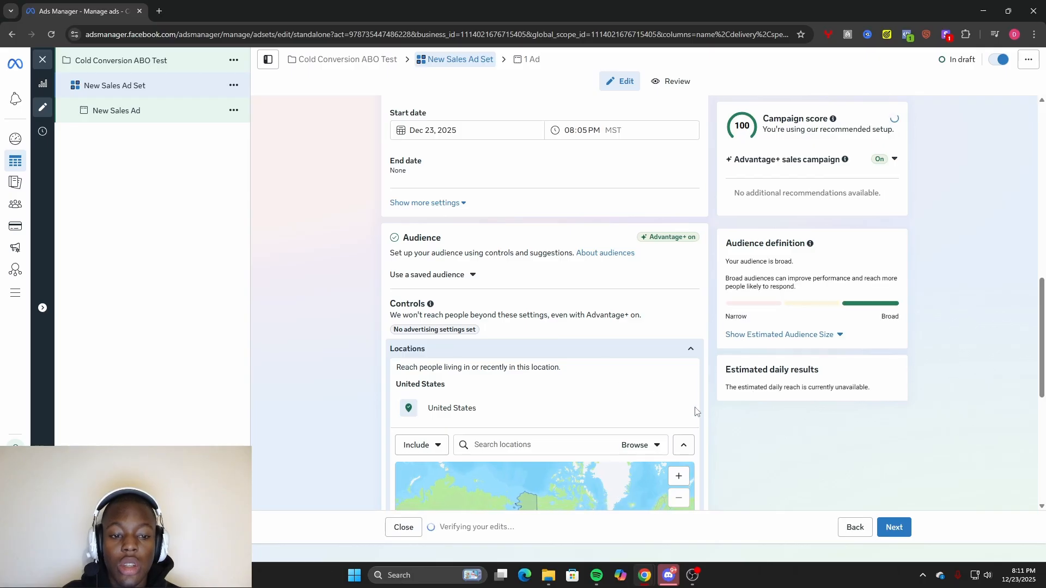
{"action": "scroll", "coordinate": [695, 412], "scroll_direction": "down", "scroll_amount": 7}
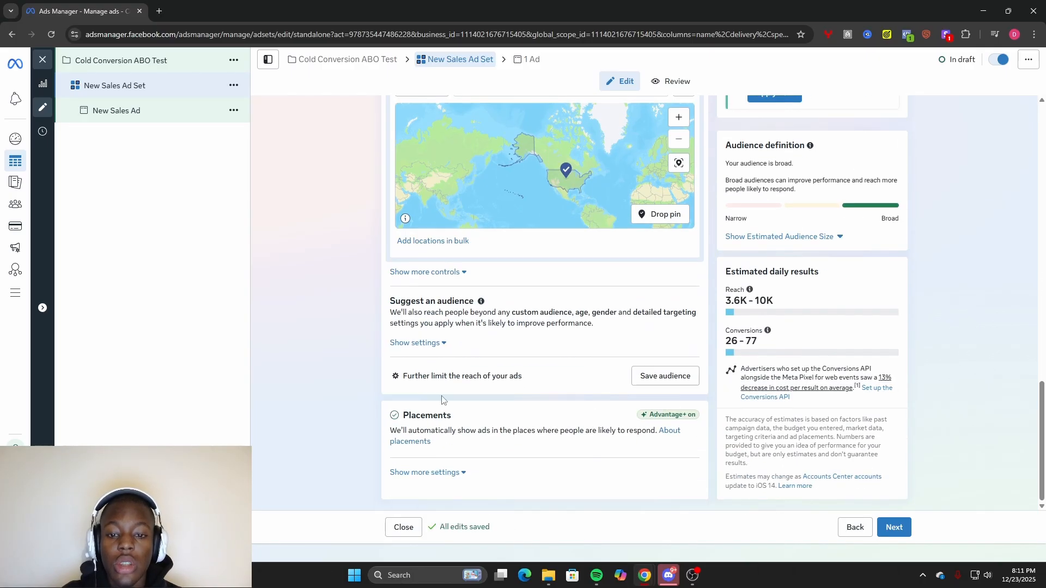
{"action": "scroll", "coordinate": [430, 422], "scroll_direction": "up", "scroll_amount": 1}
{"action": "scroll", "coordinate": [427, 418], "scroll_direction": "down", "scroll_amount": 1}
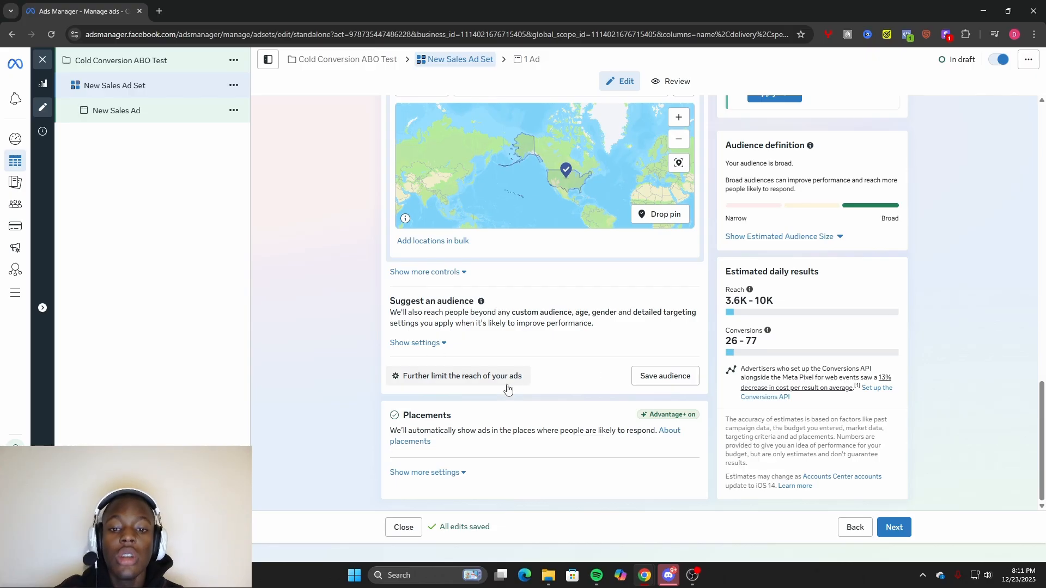
{"action": "left_click", "coordinate": [470, 387]}
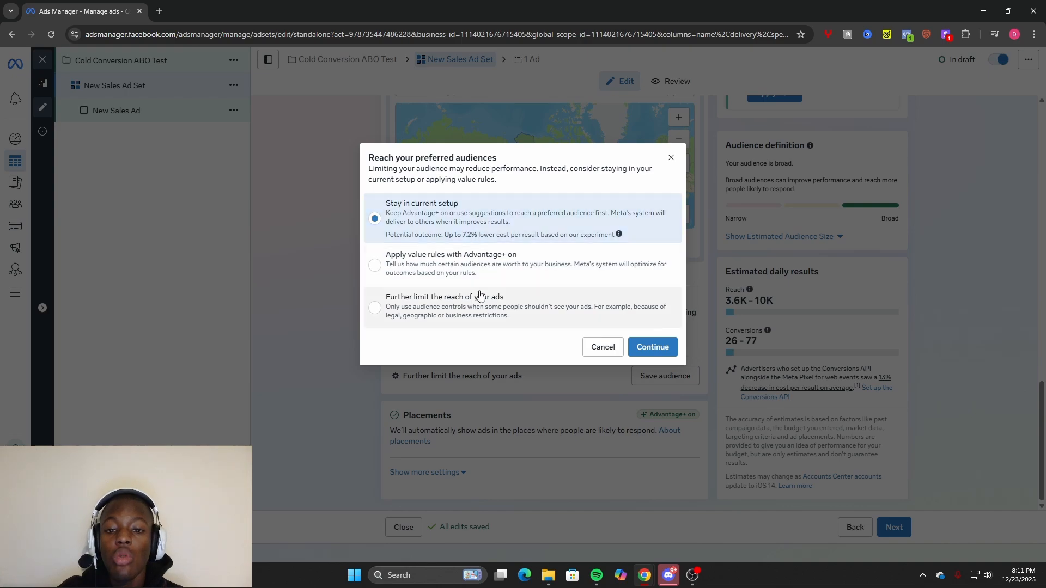
{"action": "left_click", "coordinate": [482, 298]}
{"action": "left_click", "coordinate": [651, 351]}
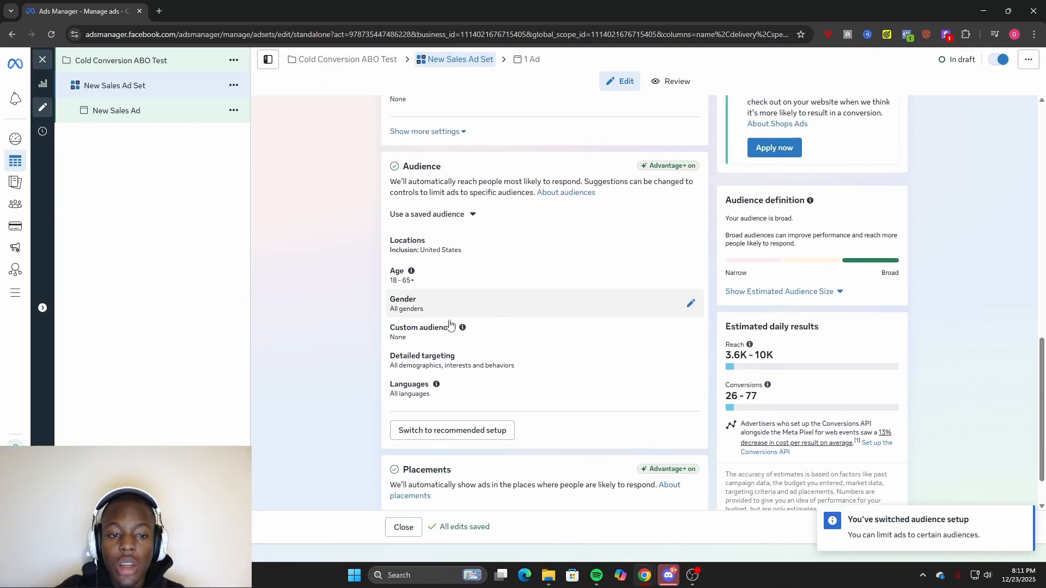
{"action": "left_click", "coordinate": [476, 430]}
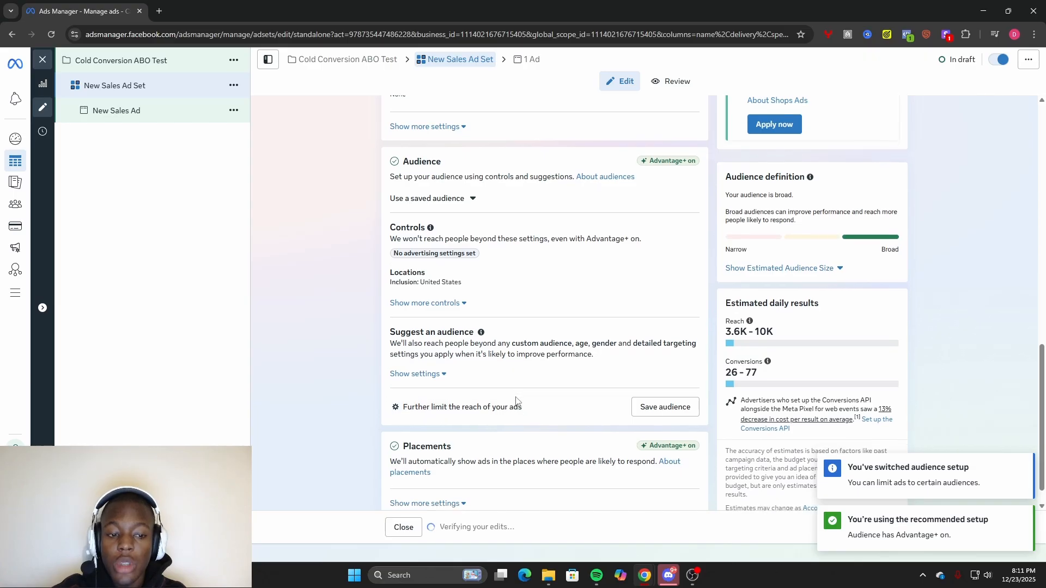
{"action": "scroll", "coordinate": [516, 401], "scroll_direction": "down", "scroll_amount": 1}
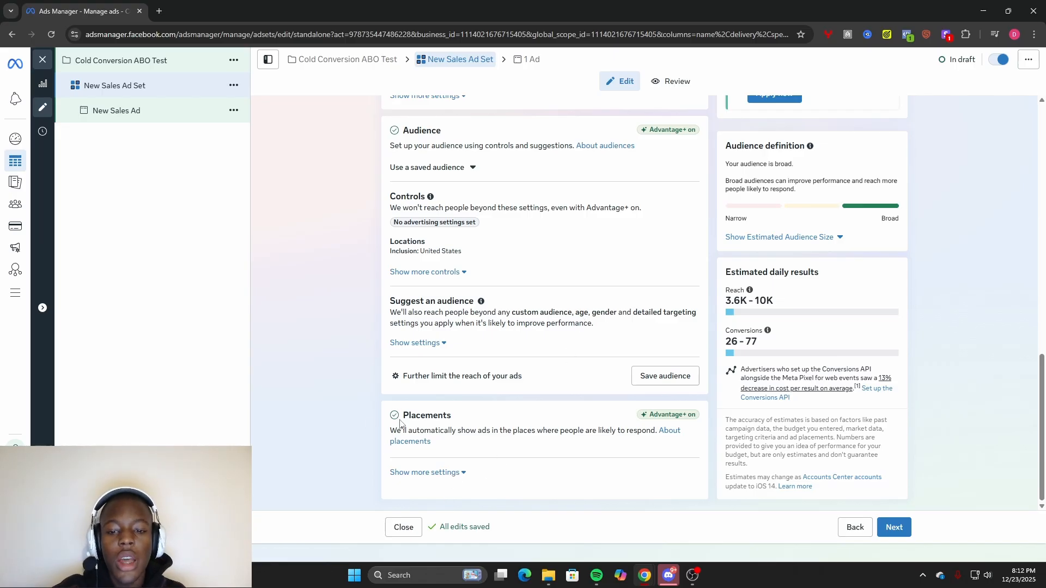
- Review the extra placement and Platforms settings unchanged, then select New Sales Ad
{"action": "left_click", "coordinate": [449, 472]}
{"action": "scroll", "coordinate": [449, 472], "scroll_direction": "down", "scroll_amount": 2}
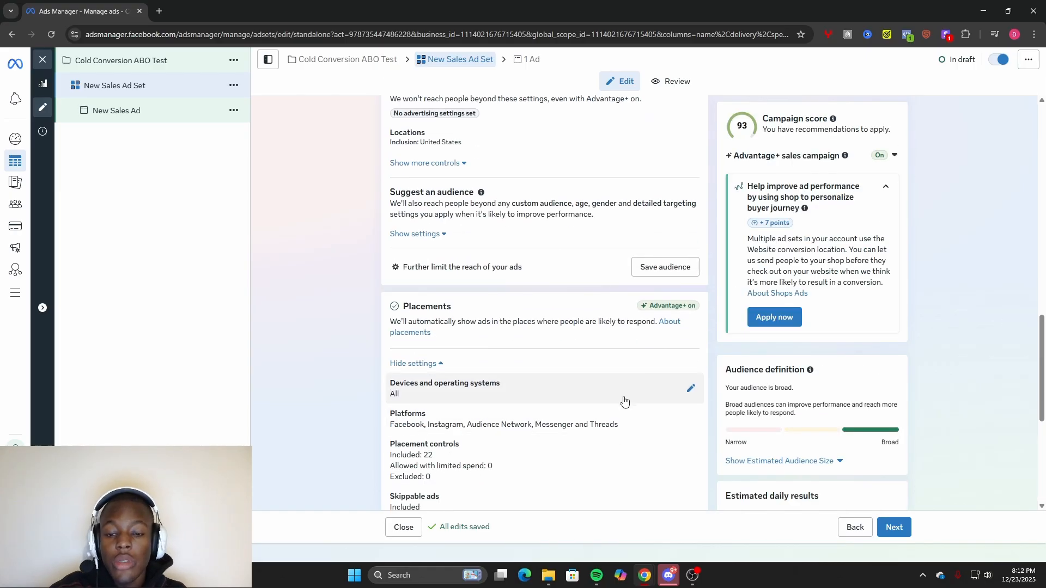
{"action": "left_click", "coordinate": [690, 419]}
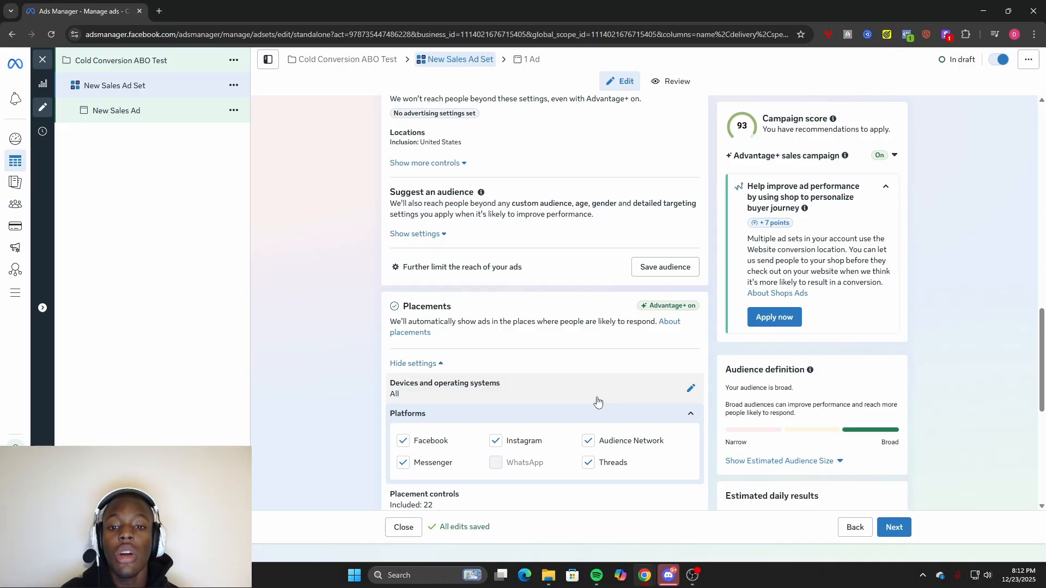
{"action": "left_click", "coordinate": [540, 425]}
{"action": "scroll", "coordinate": [539, 428], "scroll_direction": "down", "scroll_amount": 5}
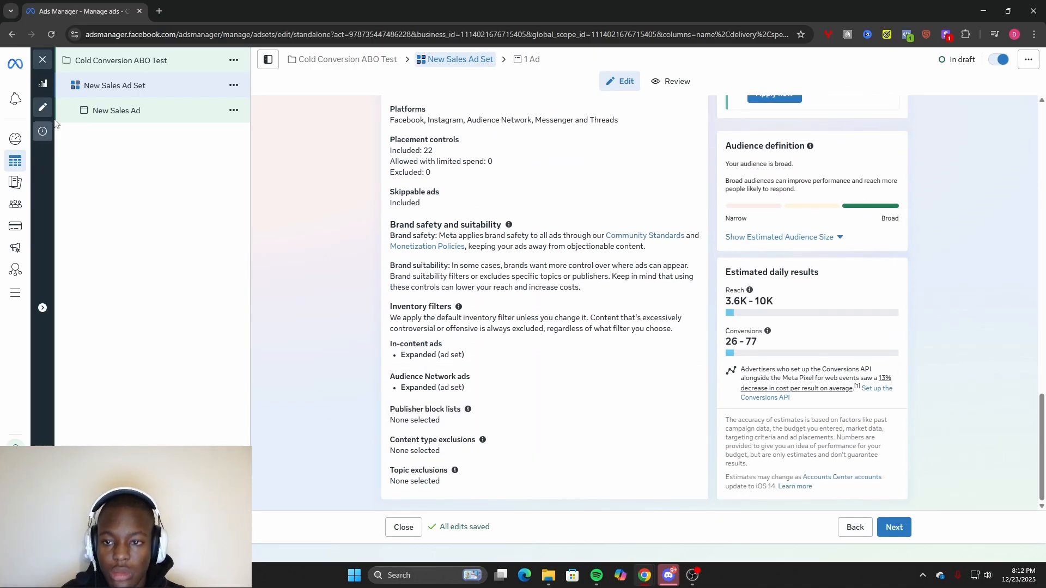
{"action": "left_click", "coordinate": [87, 111]}
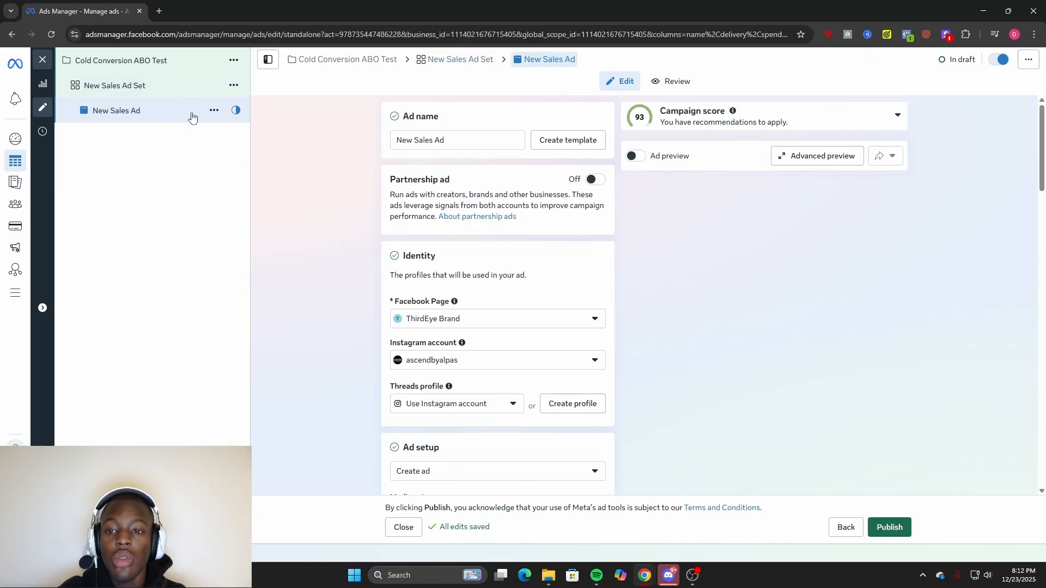
{"action": "scroll", "coordinate": [451, 264], "scroll_direction": "down", "scroll_amount": 7}
{"action": "scroll", "coordinate": [451, 264], "scroll_direction": "down", "scroll_amount": 3}
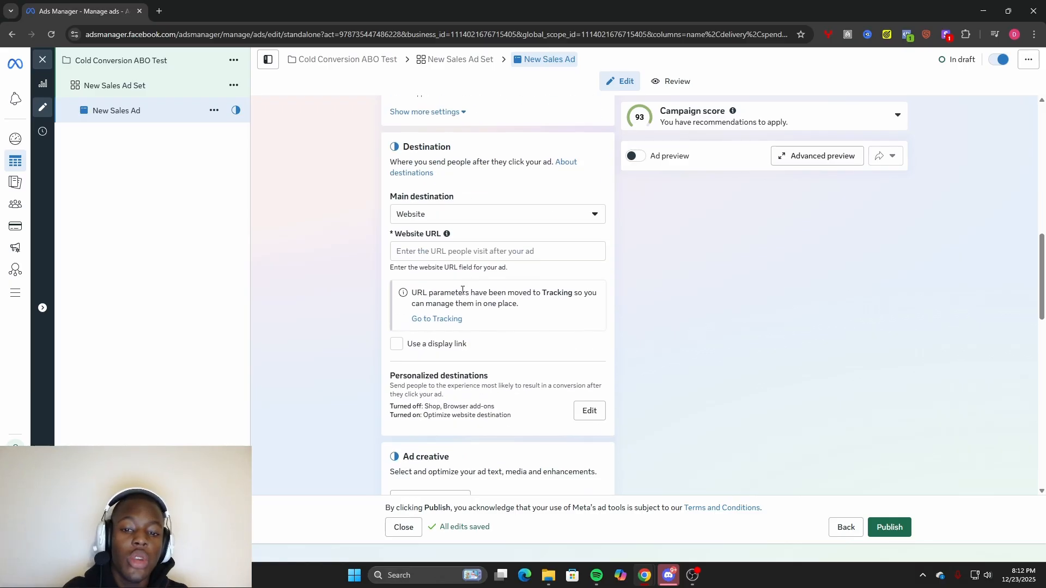
{"action": "left_click", "coordinate": [465, 251]}
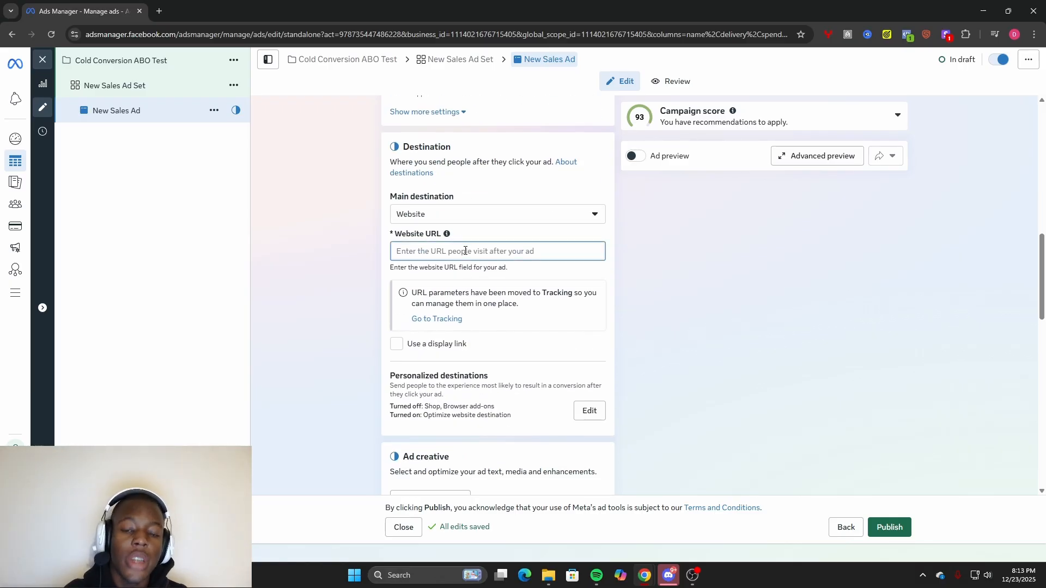
{"action": "scroll", "coordinate": [456, 351], "scroll_direction": "down", "scroll_amount": 3}
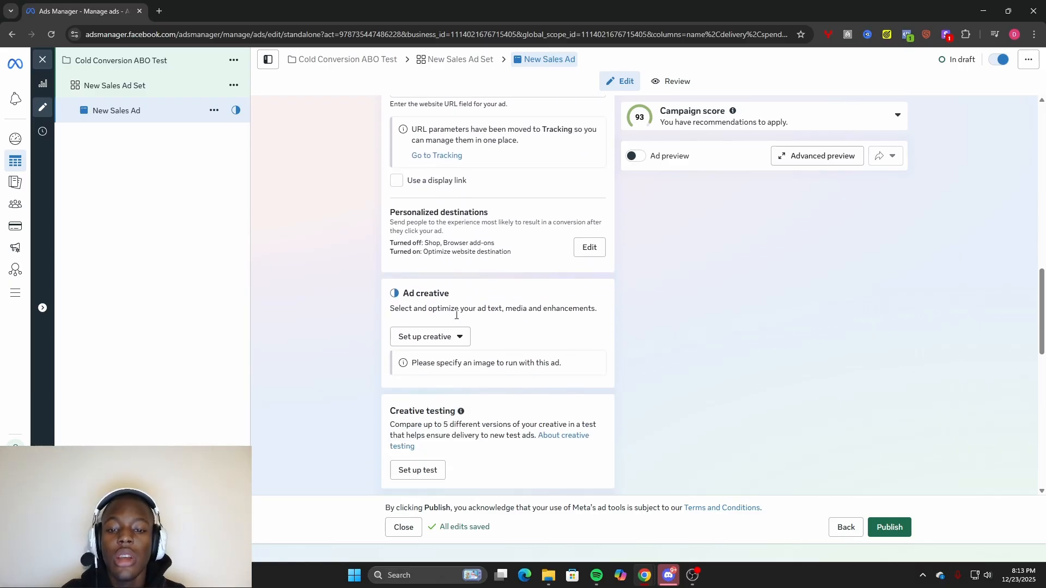
{"action": "left_click", "coordinate": [456, 339]}
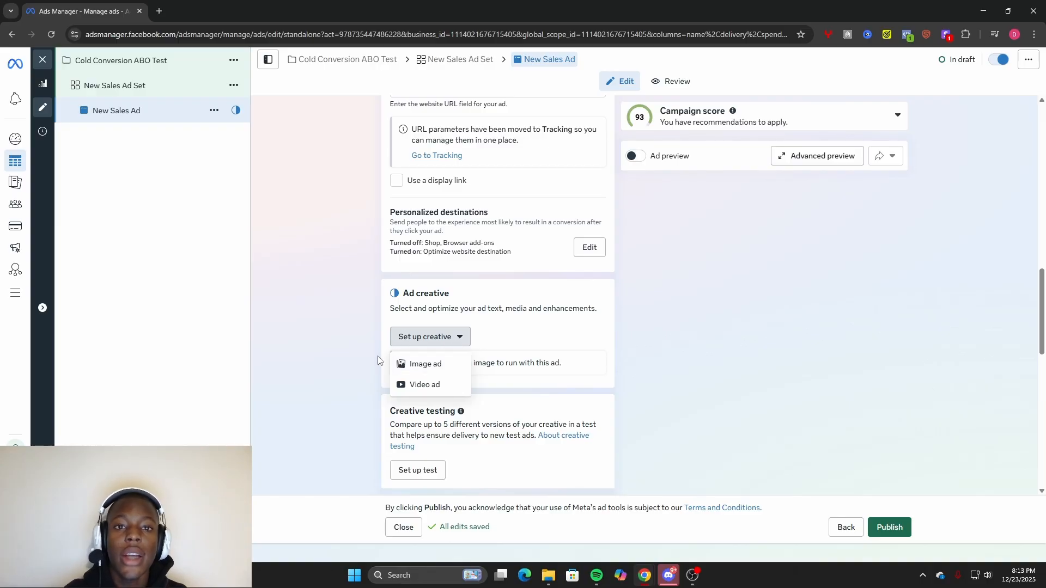
{"action": "scroll", "coordinate": [378, 360], "scroll_direction": "down", "scroll_amount": 8}
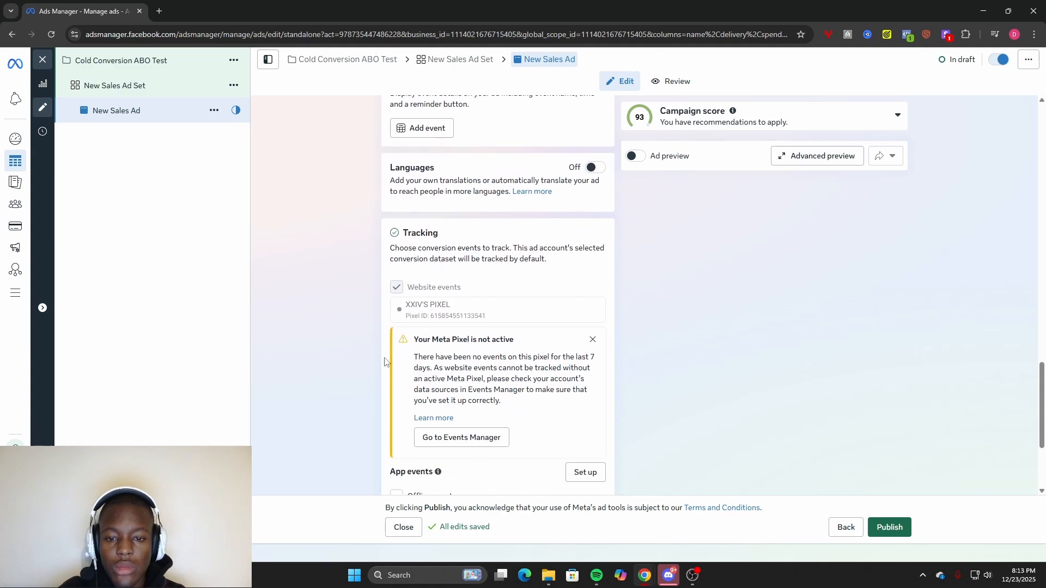
{"action": "scroll", "coordinate": [398, 304], "scroll_direction": "down", "scroll_amount": 2}
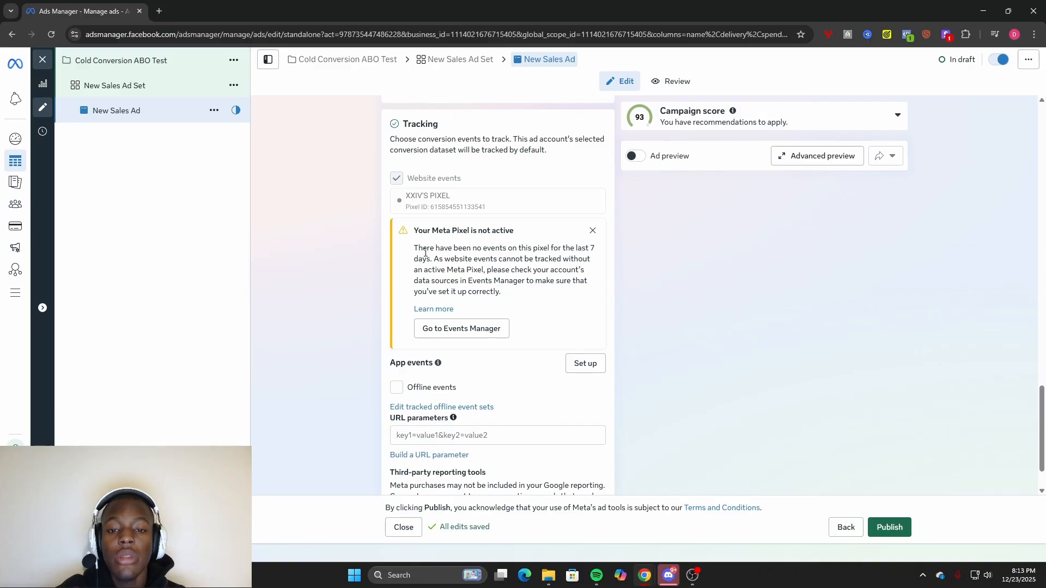
{"action": "scroll", "coordinate": [425, 253], "scroll_direction": "down", "scroll_amount": 1}
{"action": "scroll", "coordinate": [425, 283], "scroll_direction": "up", "scroll_amount": 2}
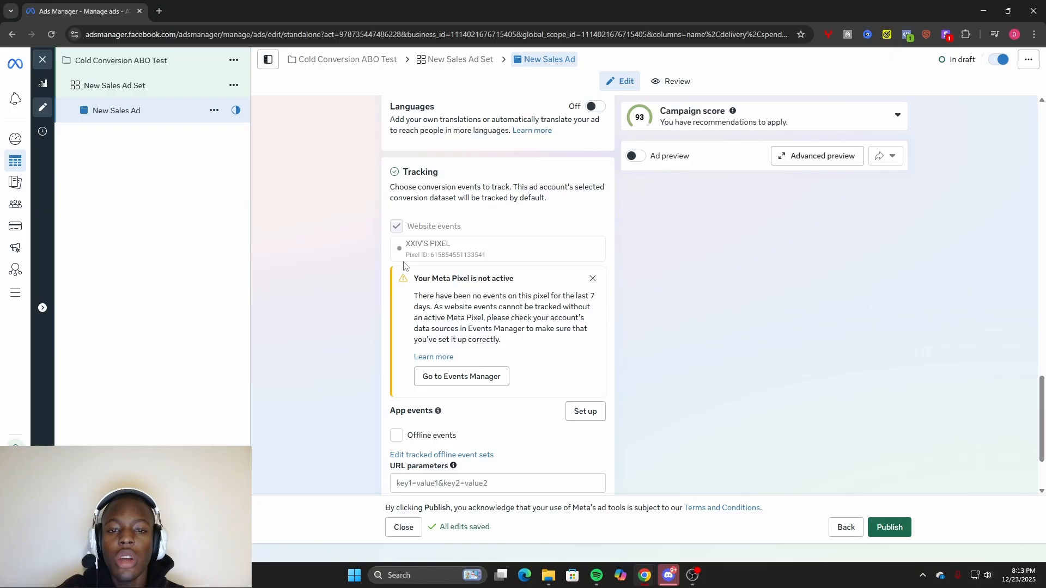
{"action": "scroll", "coordinate": [326, 217], "scroll_direction": "up", "scroll_amount": 10}
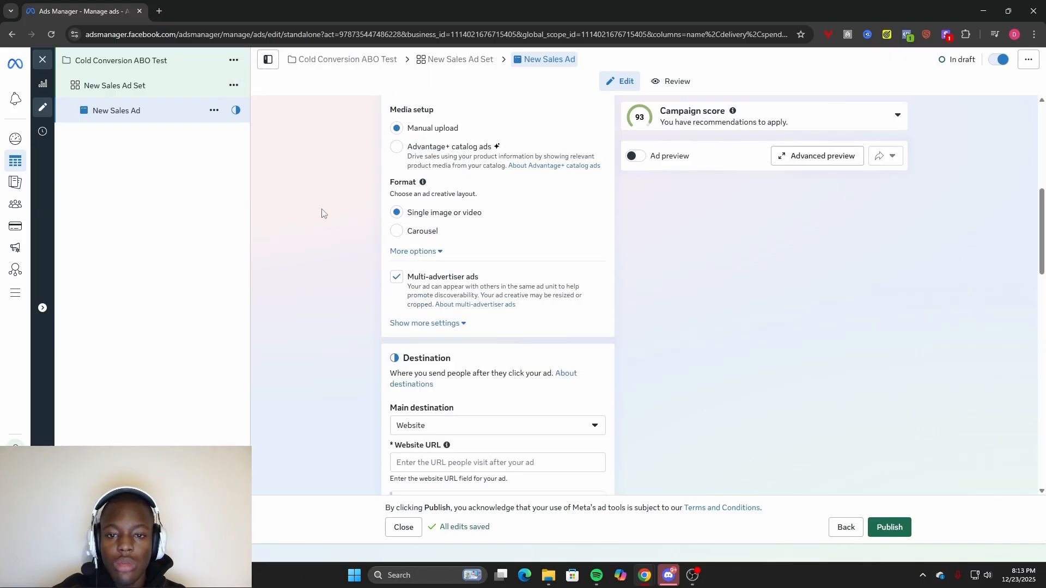
{"action": "scroll", "coordinate": [322, 213], "scroll_direction": "up", "scroll_amount": 7}
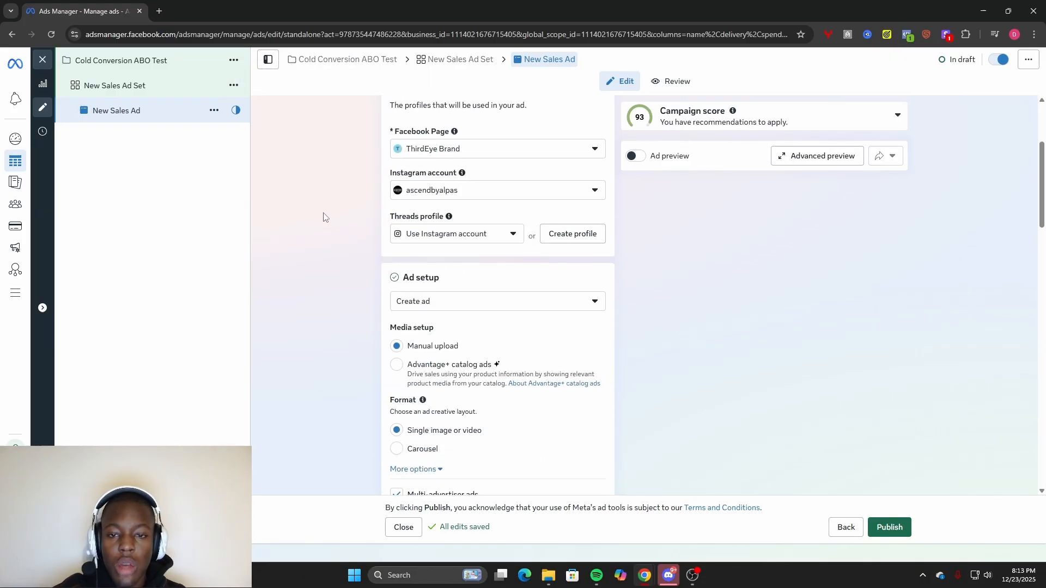
- Duplicate New Sales Ad into 9 copies within its original campaign
{"action": "left_click", "coordinate": [214, 110]}
{"action": "left_click", "coordinate": [283, 155]}
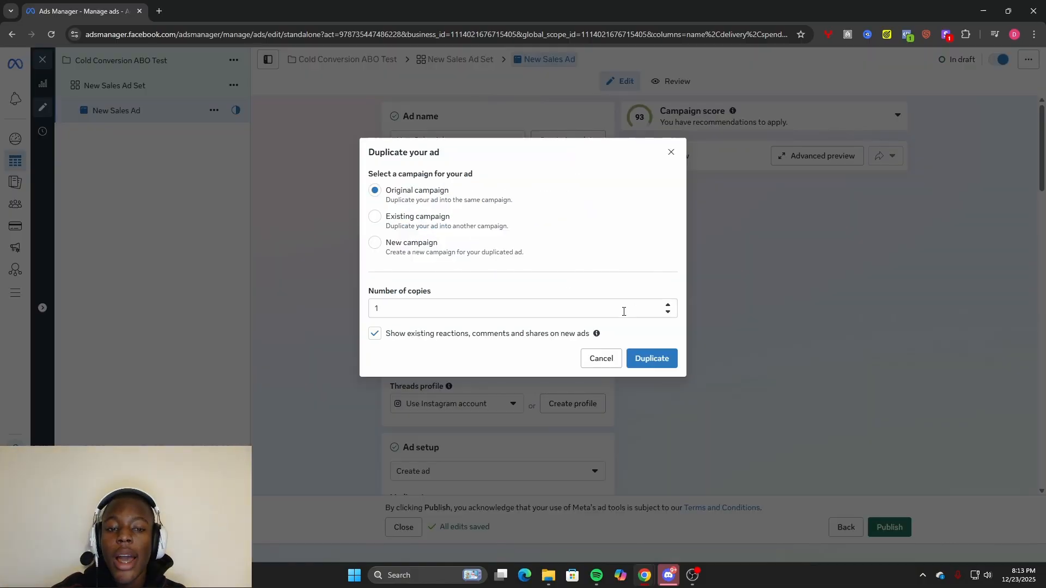
{"action": "left_click", "coordinate": [669, 307]}
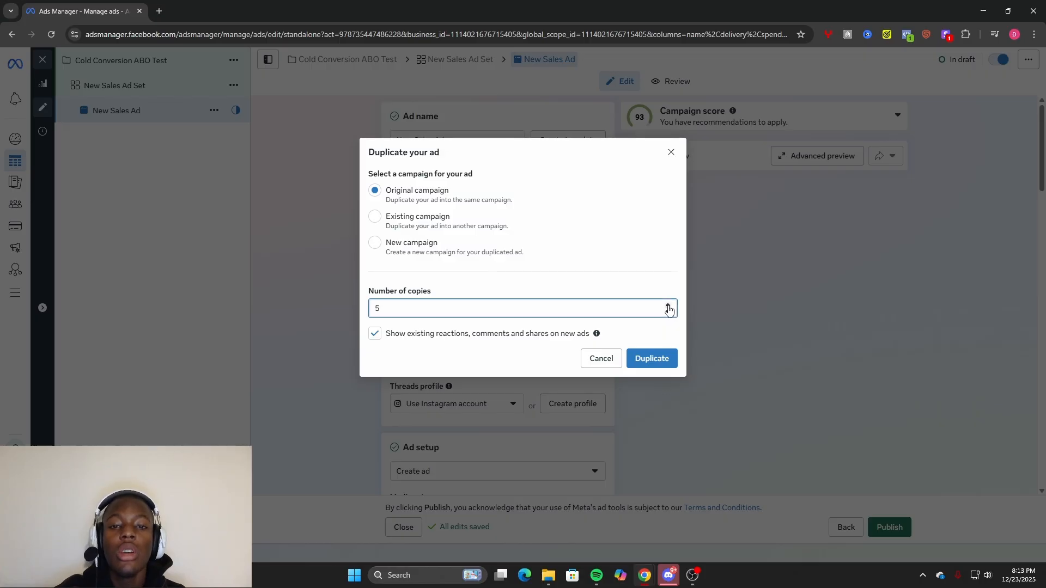
{"action": "left_click", "coordinate": [669, 306]}
{"action": "left_click", "coordinate": [669, 307]}
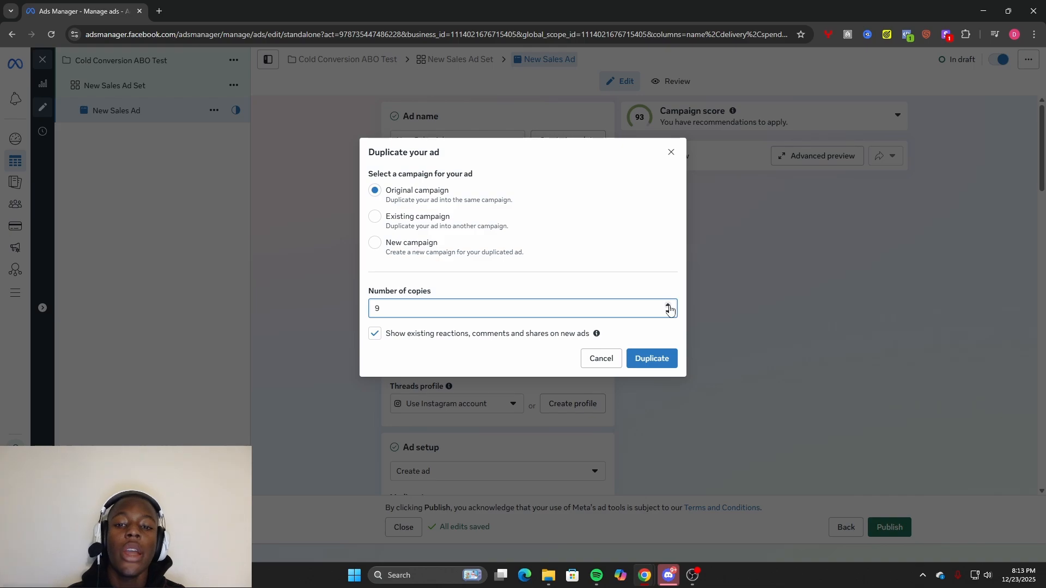
{"action": "left_click", "coordinate": [665, 359]}
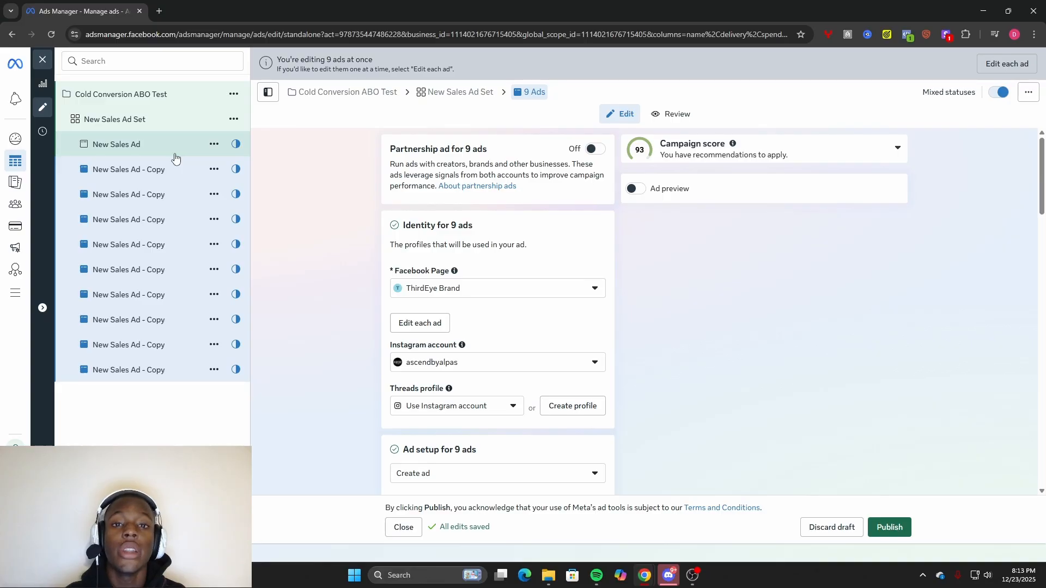
- Set 24thproject as the Facebook Page on the original ad and its first two copies
{"action": "left_click", "coordinate": [175, 157]}
{"action": "left_click", "coordinate": [470, 318]}
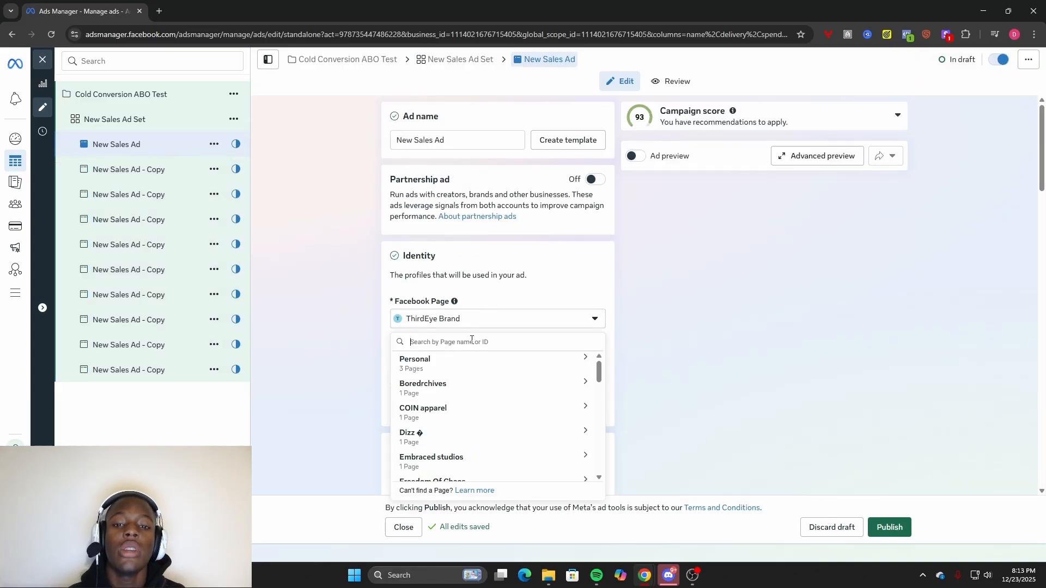
{"action": "scroll", "coordinate": [489, 345], "scroll_direction": "down", "scroll_amount": 4}
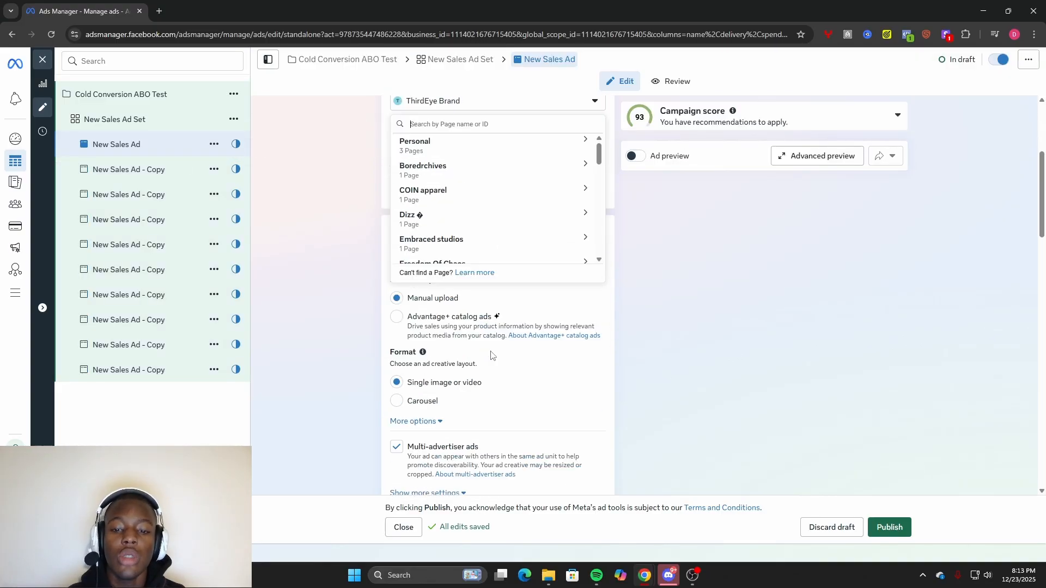
{"action": "scroll", "coordinate": [493, 358], "scroll_direction": "up", "scroll_amount": 3}
{"action": "scroll", "coordinate": [493, 358], "scroll_direction": "down", "scroll_amount": 5}
{"action": "scroll", "coordinate": [493, 358], "scroll_direction": "down", "scroll_amount": 2}
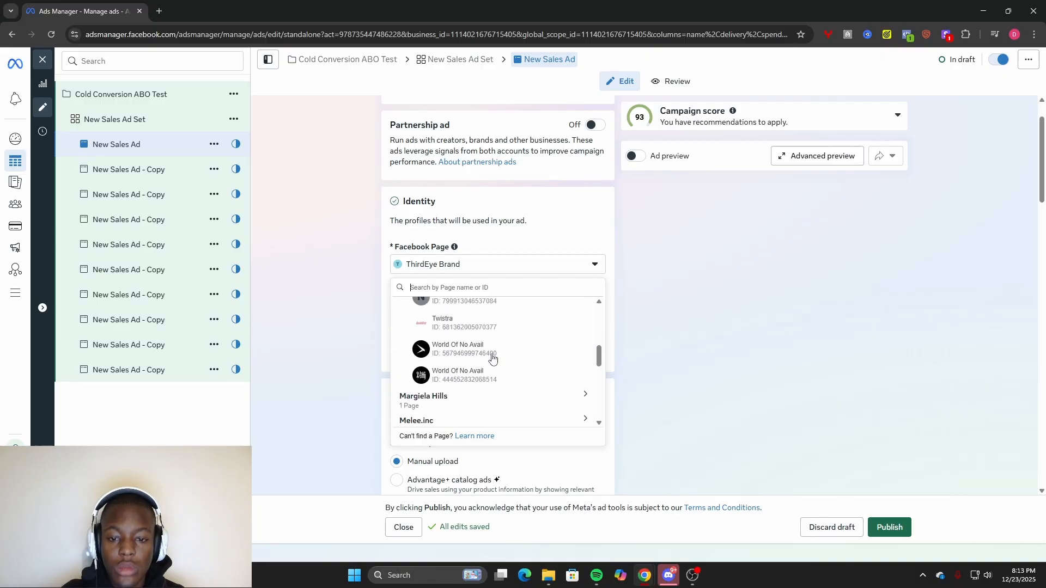
{"action": "scroll", "coordinate": [493, 358], "scroll_direction": "up", "scroll_amount": 2}
{"action": "left_click", "coordinate": [491, 358]}
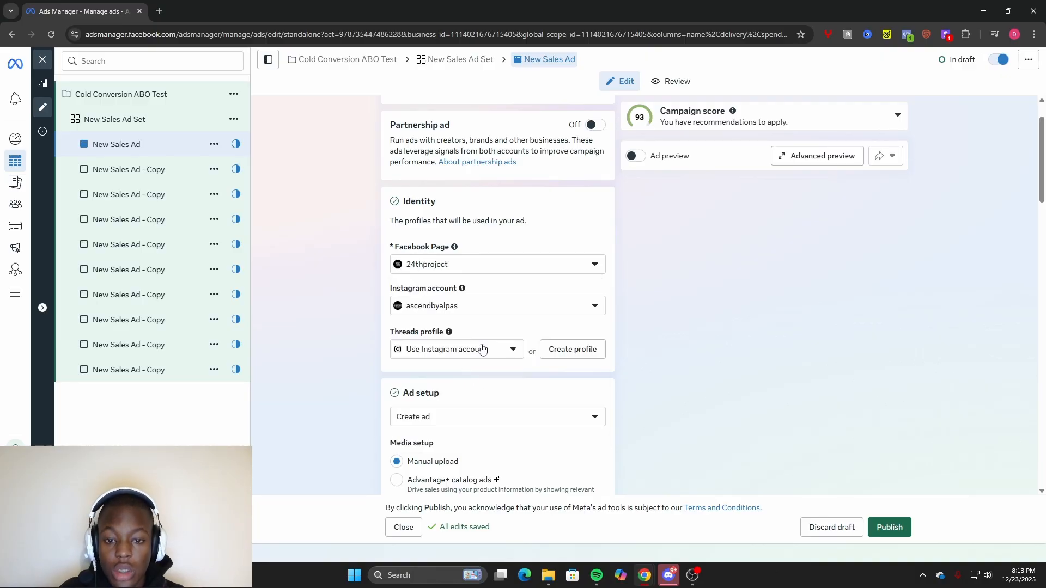
{"action": "left_click", "coordinate": [146, 172]}
{"action": "left_click", "coordinate": [461, 265]}
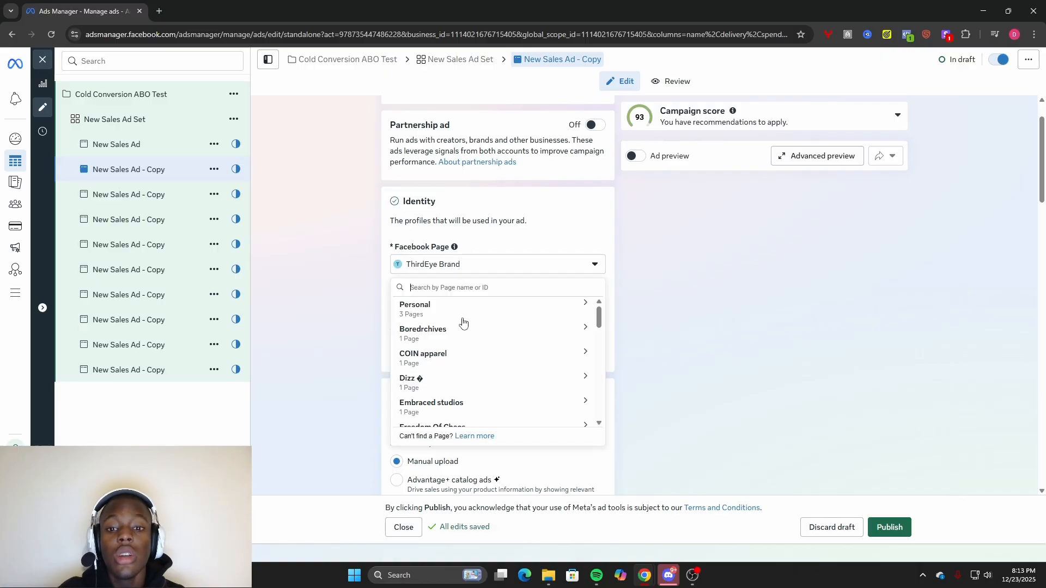
{"action": "scroll", "coordinate": [463, 330], "scroll_direction": "down", "scroll_amount": 3}
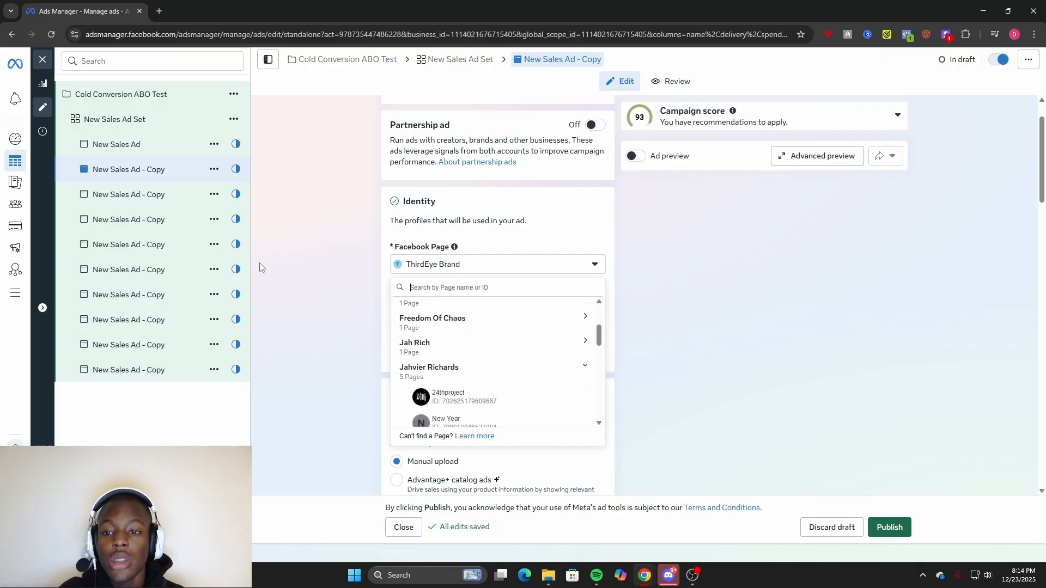
{"action": "left_click", "coordinate": [440, 399]}
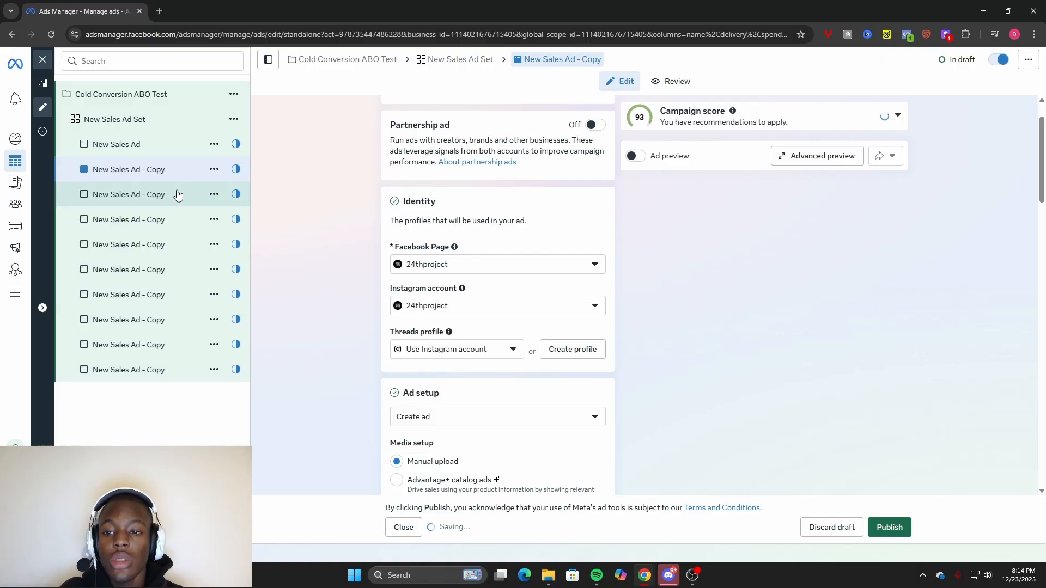
{"action": "left_click", "coordinate": [177, 194]}
{"action": "left_click", "coordinate": [488, 265]}
{"action": "scroll", "coordinate": [488, 362], "scroll_direction": "down", "scroll_amount": 4}
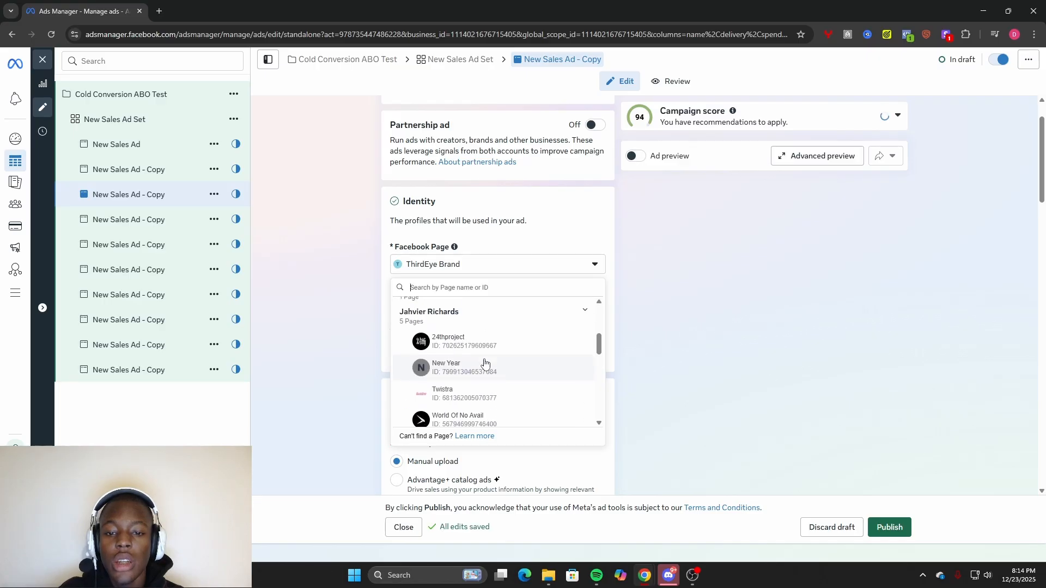
{"action": "left_click", "coordinate": [466, 343]}
- Set 24thproject as the Facebook Page on copies three through six
{"action": "left_click", "coordinate": [161, 225]}
{"action": "left_click", "coordinate": [422, 267]}
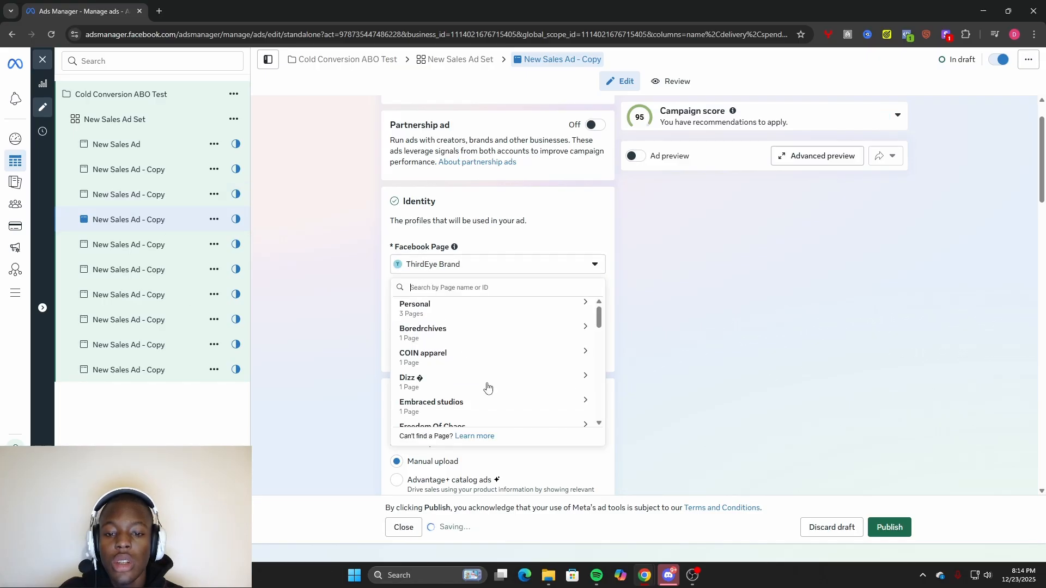
{"action": "scroll", "coordinate": [486, 388], "scroll_direction": "down", "scroll_amount": 4}
{"action": "left_click", "coordinate": [469, 395]}
{"action": "left_click", "coordinate": [175, 246]}
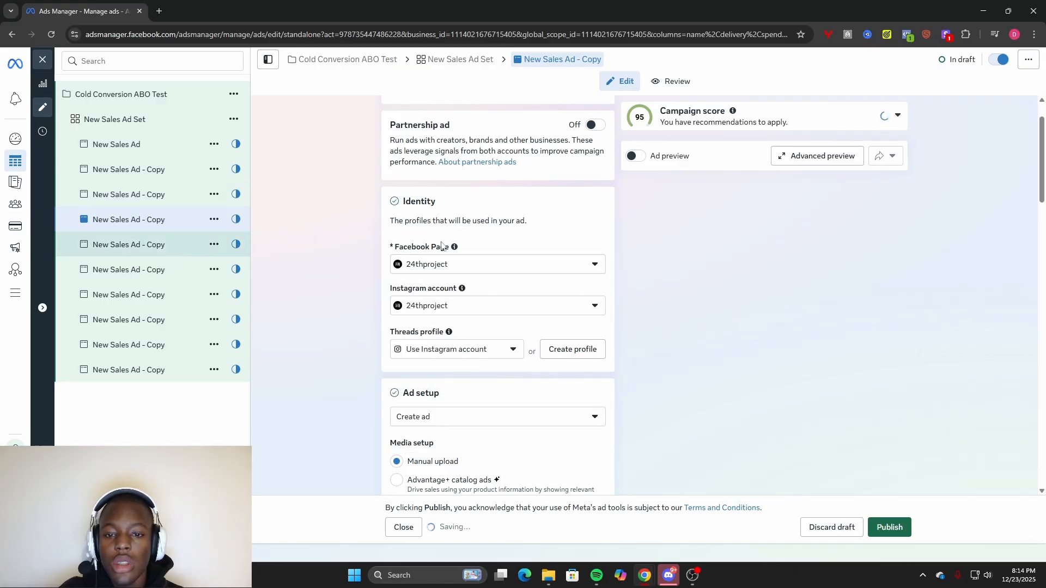
{"action": "left_click", "coordinate": [444, 264]}
{"action": "scroll", "coordinate": [476, 369], "scroll_direction": "down", "scroll_amount": 4}
{"action": "left_click", "coordinate": [465, 398]}
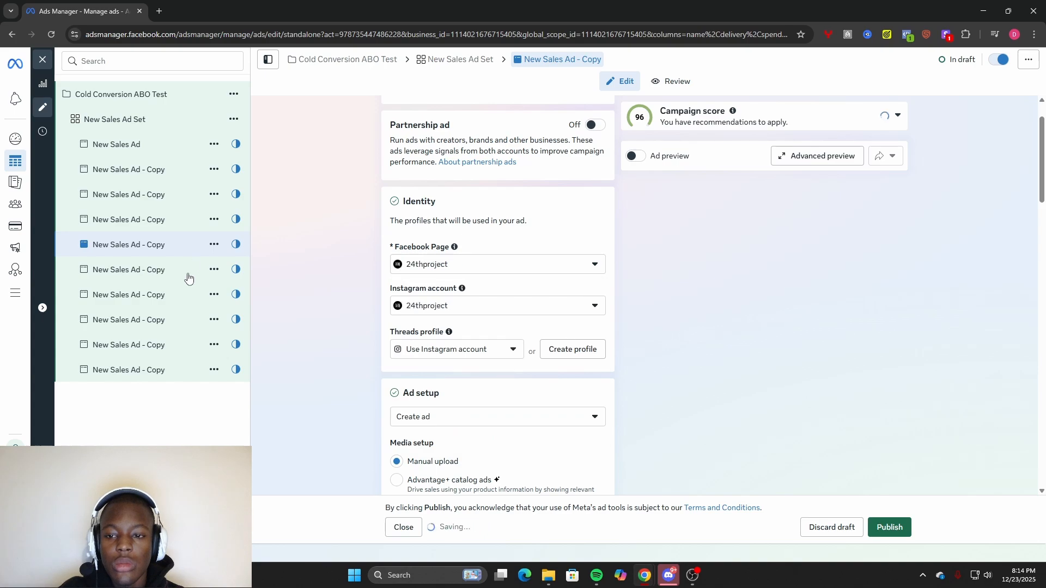
{"action": "left_click", "coordinate": [163, 269]}
{"action": "left_click", "coordinate": [444, 264]}
{"action": "scroll", "coordinate": [472, 359], "scroll_direction": "down", "scroll_amount": 4}
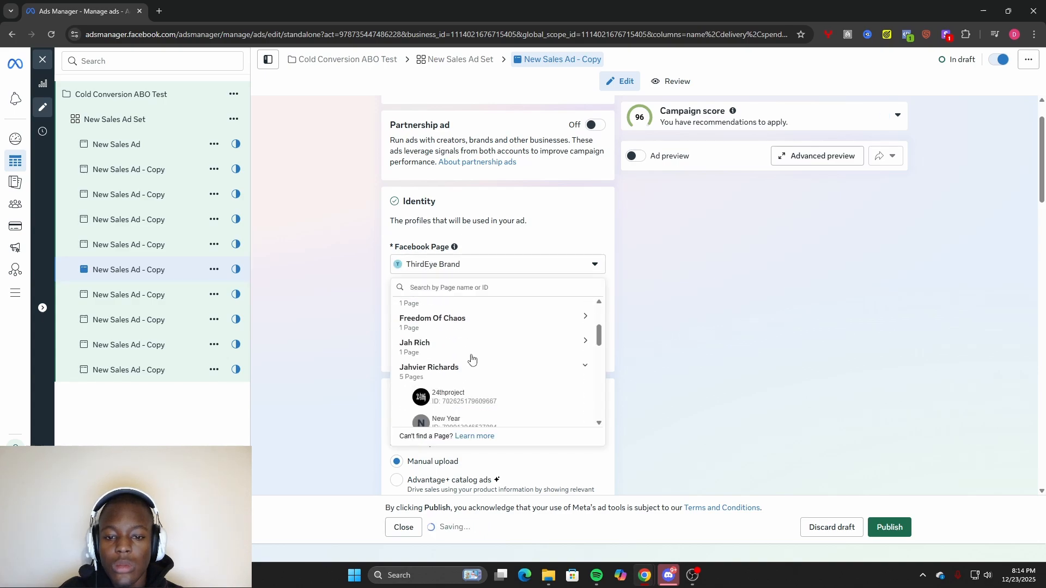
{"action": "left_click", "coordinate": [466, 397]}
{"action": "left_click", "coordinate": [188, 295]}
{"action": "left_click", "coordinate": [433, 265]}
{"action": "scroll", "coordinate": [472, 356], "scroll_direction": "down", "scroll_amount": 5}
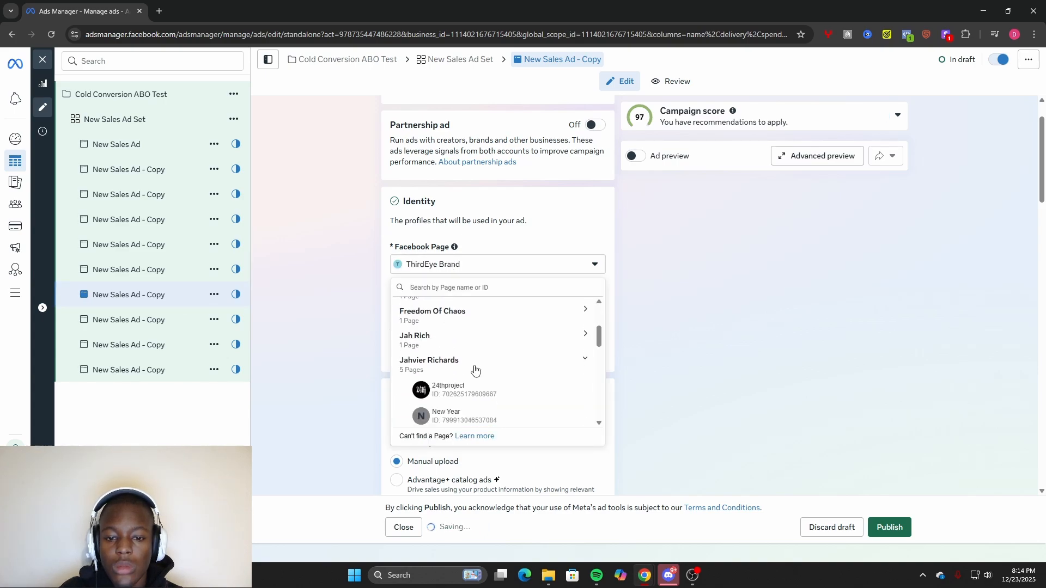
{"action": "scroll", "coordinate": [481, 318], "scroll_direction": "up", "scroll_amount": 1}
{"action": "left_click", "coordinate": [469, 345]}
- Set 24thproject on copies seven through nine, then go back to the original ad
{"action": "left_click", "coordinate": [185, 320]}
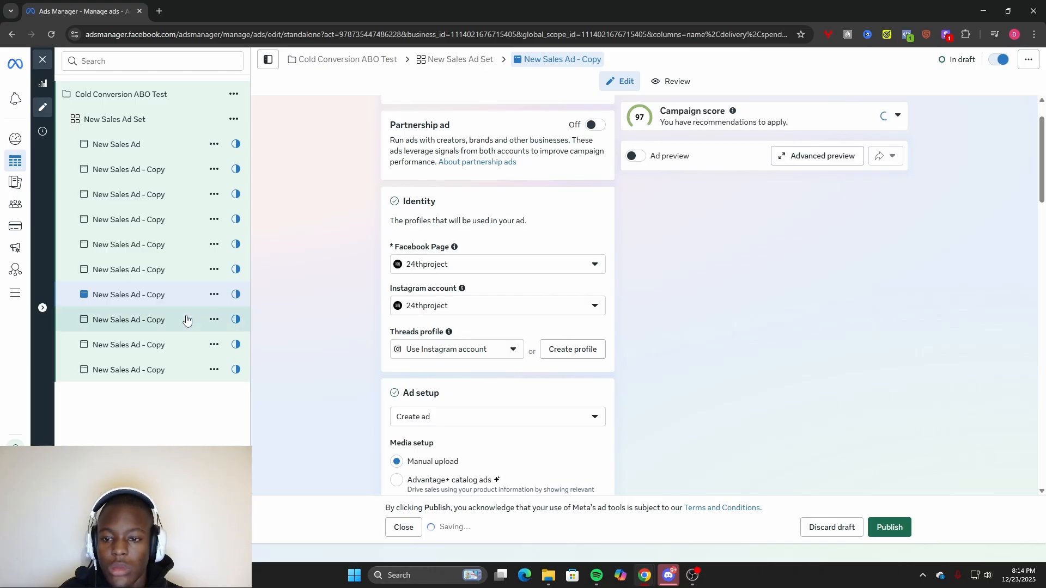
{"action": "left_click", "coordinate": [456, 264]}
{"action": "scroll", "coordinate": [458, 371], "scroll_direction": "down", "scroll_amount": 5}
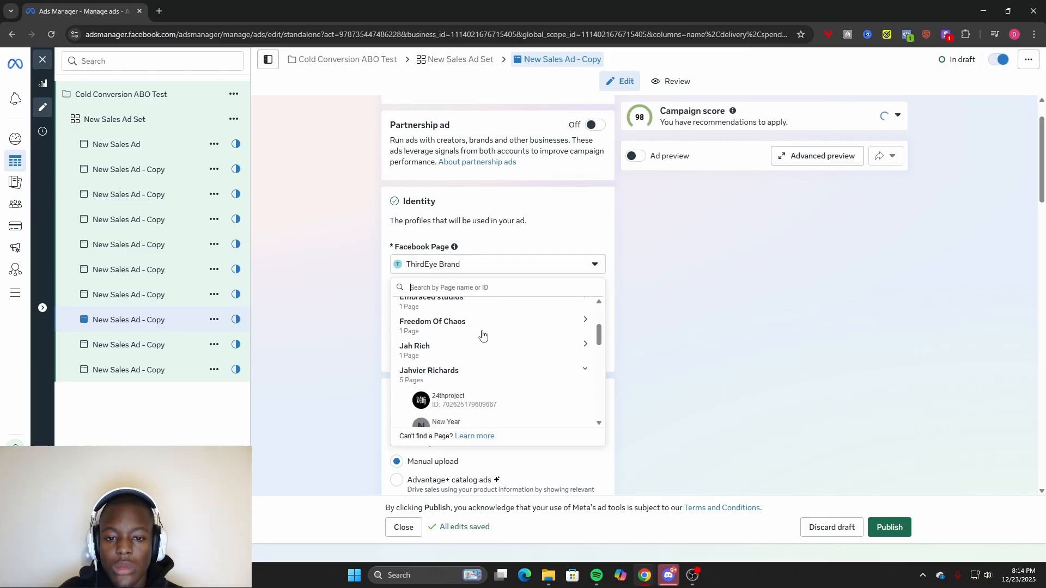
{"action": "left_click", "coordinate": [467, 348]}
{"action": "left_click", "coordinate": [166, 349]}
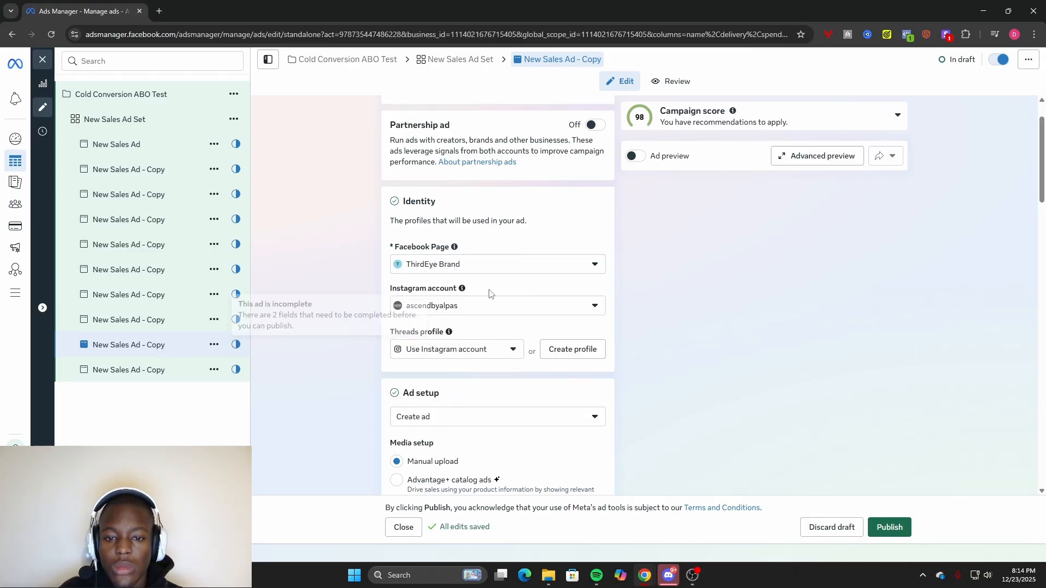
{"action": "scroll", "coordinate": [464, 313], "scroll_direction": "down", "scroll_amount": 3}
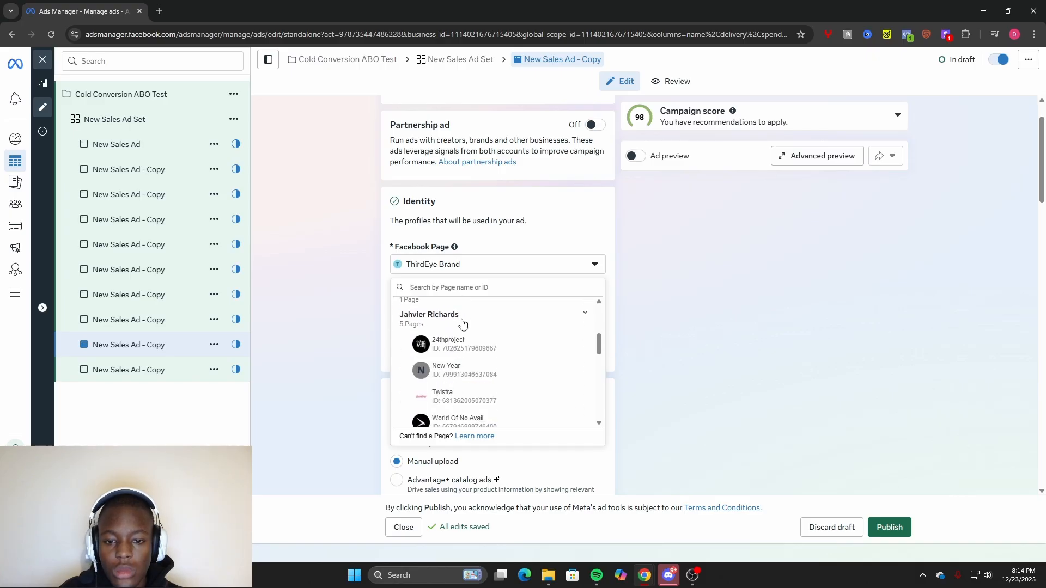
{"action": "scroll", "coordinate": [462, 340], "scroll_direction": "up", "scroll_amount": 1}
{"action": "left_click", "coordinate": [466, 396]}
{"action": "left_click", "coordinate": [166, 376]}
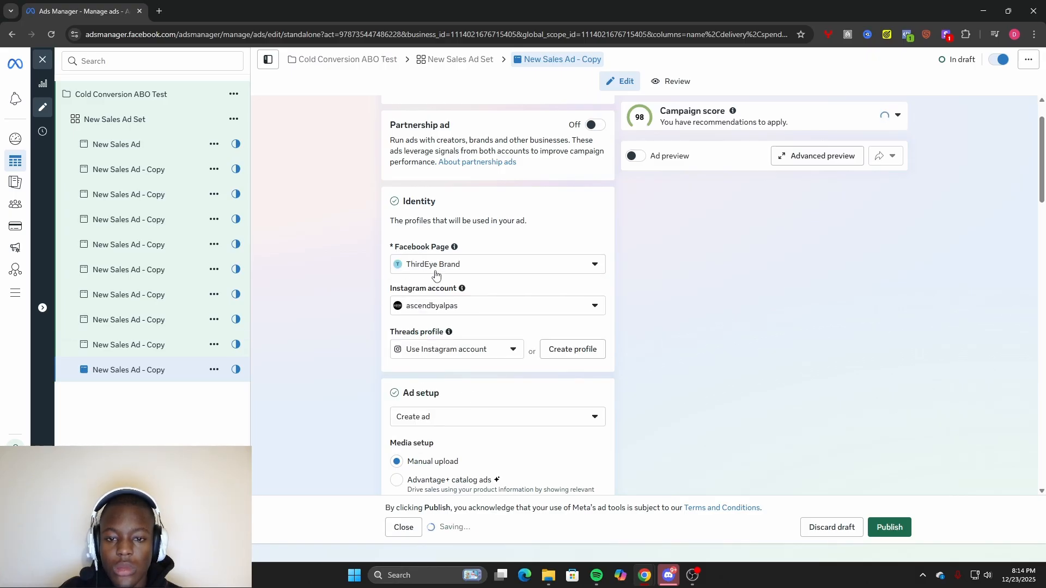
{"action": "left_click", "coordinate": [452, 266]}
{"action": "scroll", "coordinate": [451, 338], "scroll_direction": "down", "scroll_amount": 3}
{"action": "scroll", "coordinate": [451, 348], "scroll_direction": "up", "scroll_amount": 1}
{"action": "left_click", "coordinate": [450, 352]}
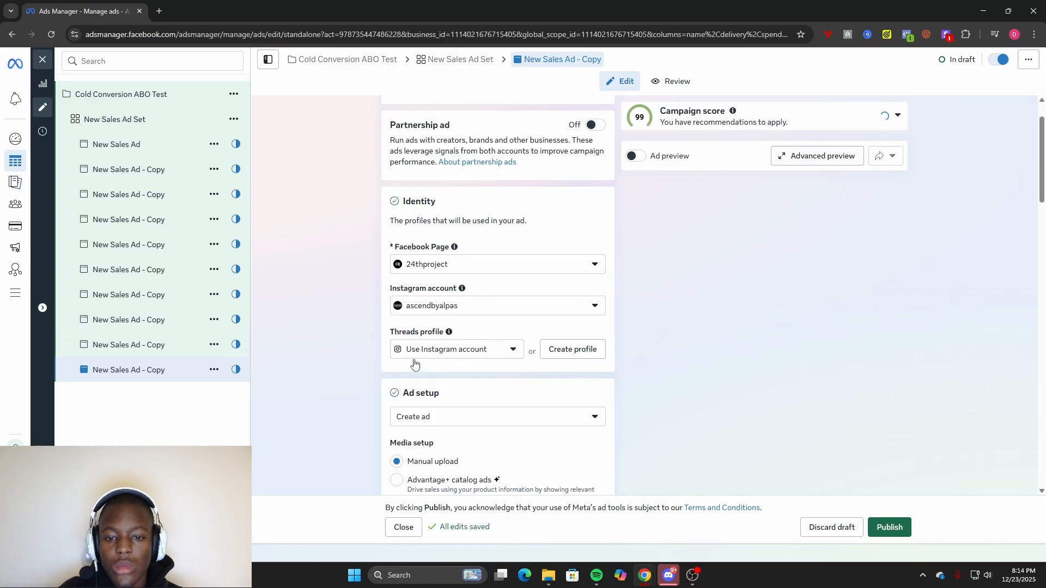
{"action": "left_click", "coordinate": [116, 145]}
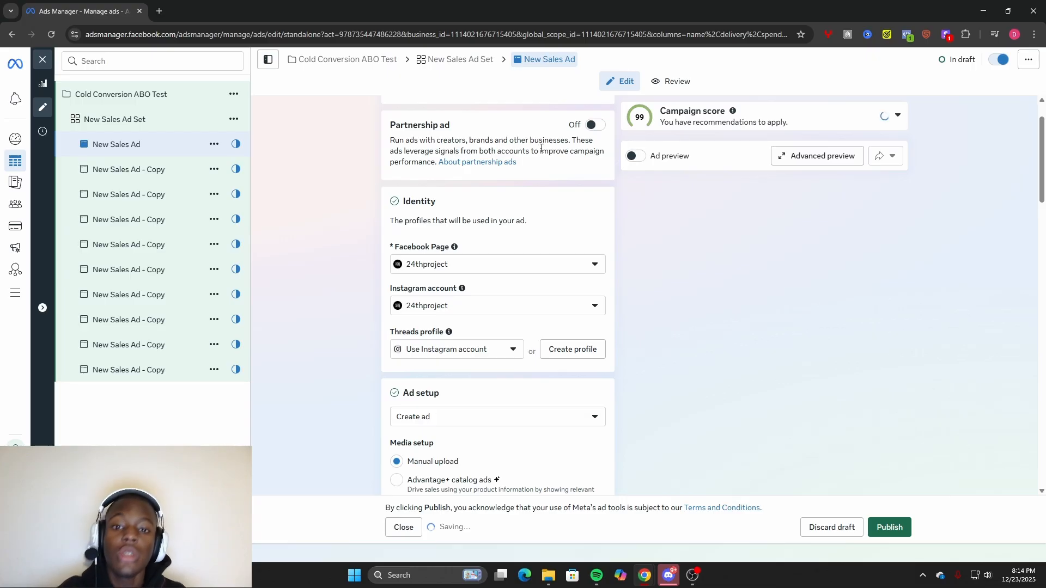
- Turn off Multi-advertiser ads for this ad
{"action": "scroll", "coordinate": [469, 265], "scroll_direction": "down", "scroll_amount": 7}
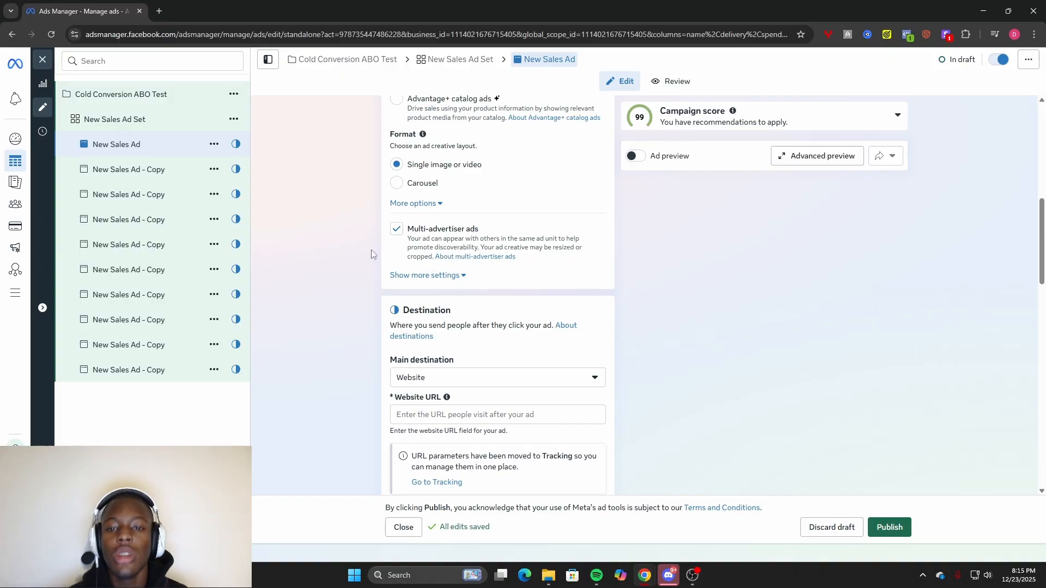
{"action": "left_click", "coordinate": [400, 233]}
{"action": "scroll", "coordinate": [432, 400], "scroll_direction": "down", "scroll_amount": 2}
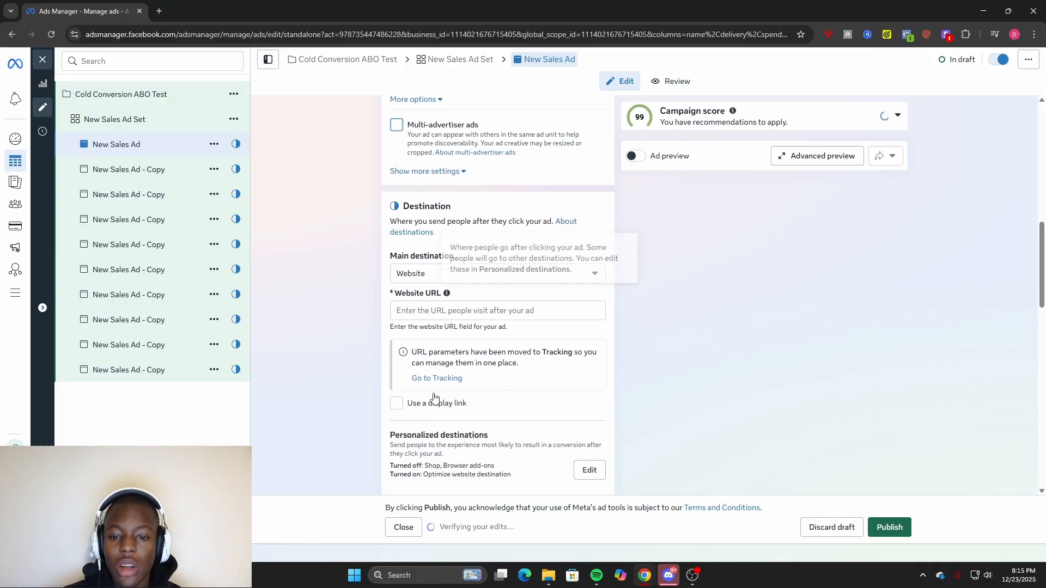
- Enter 24thproject.com as the website URL and open it in a new tab
{"action": "left_click", "coordinate": [444, 305]}
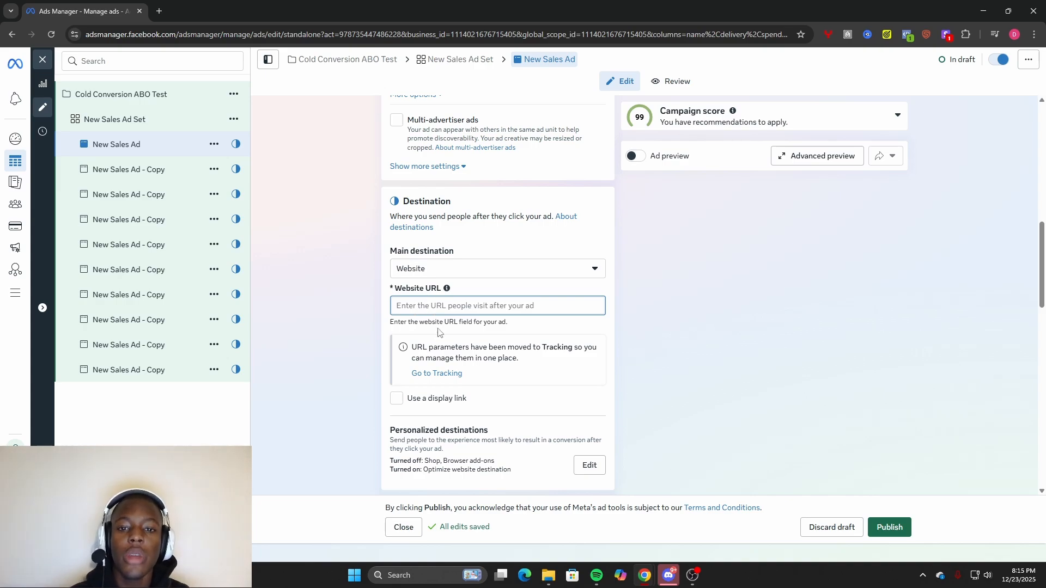
{"action": "type", "text": "2477"}
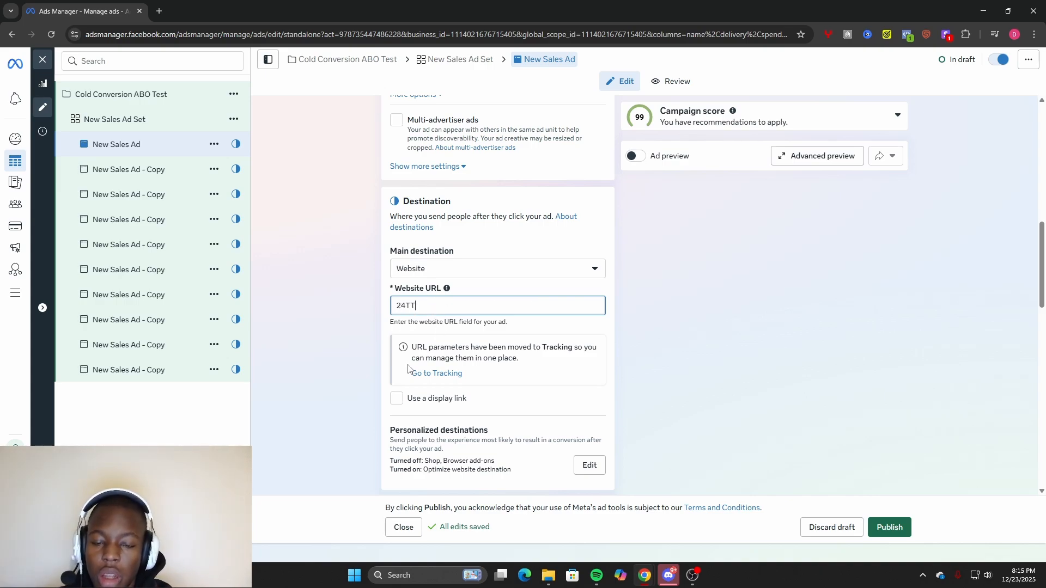
{"action": "key", "text": "BackSpace"}
{"action": "key", "text": "BackSpace"}
{"action": "key", "text": "BackSpace"}
{"action": "key", "text": "BackSpace"}
{"action": "type", "text": "24thp"}
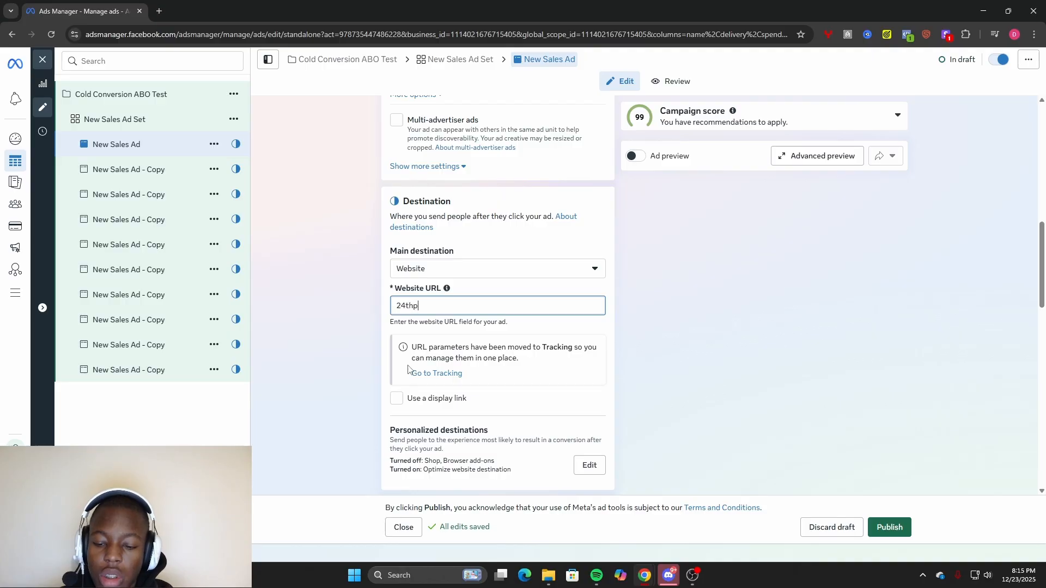
{"action": "type", "text": "roject.com"}
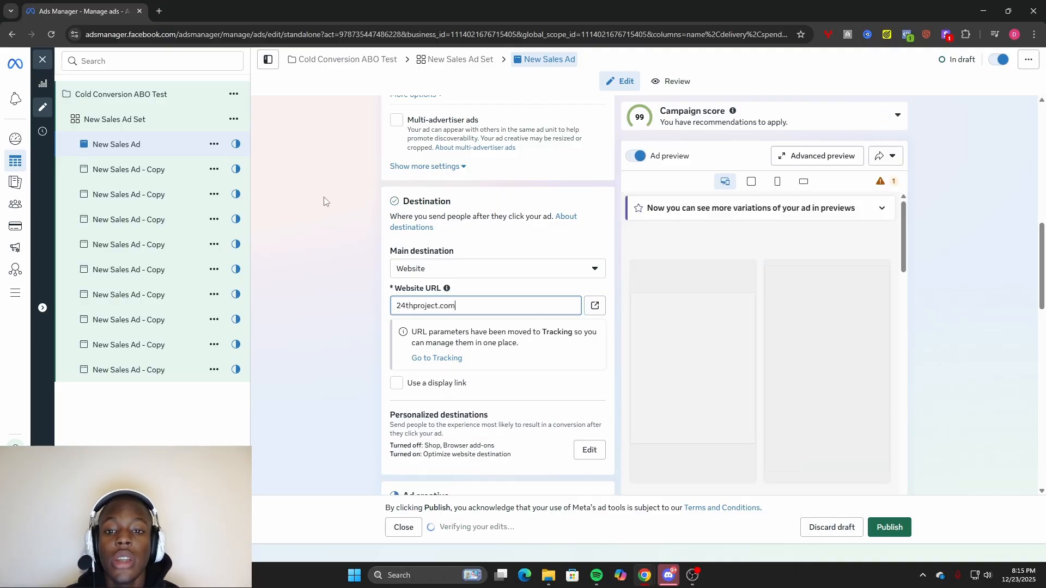
{"action": "left_click", "coordinate": [325, 198]}
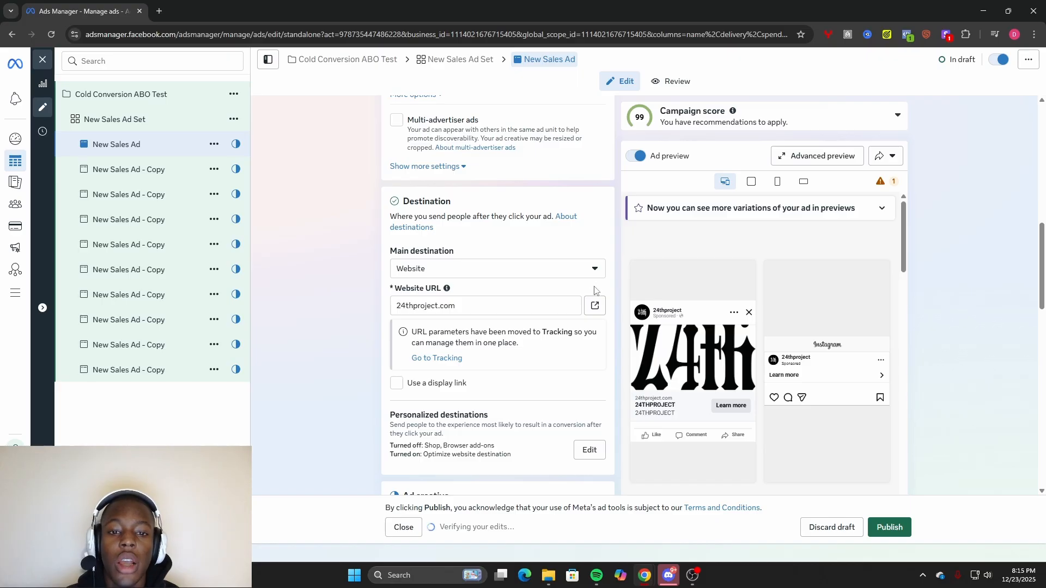
{"action": "left_click", "coordinate": [595, 305]}
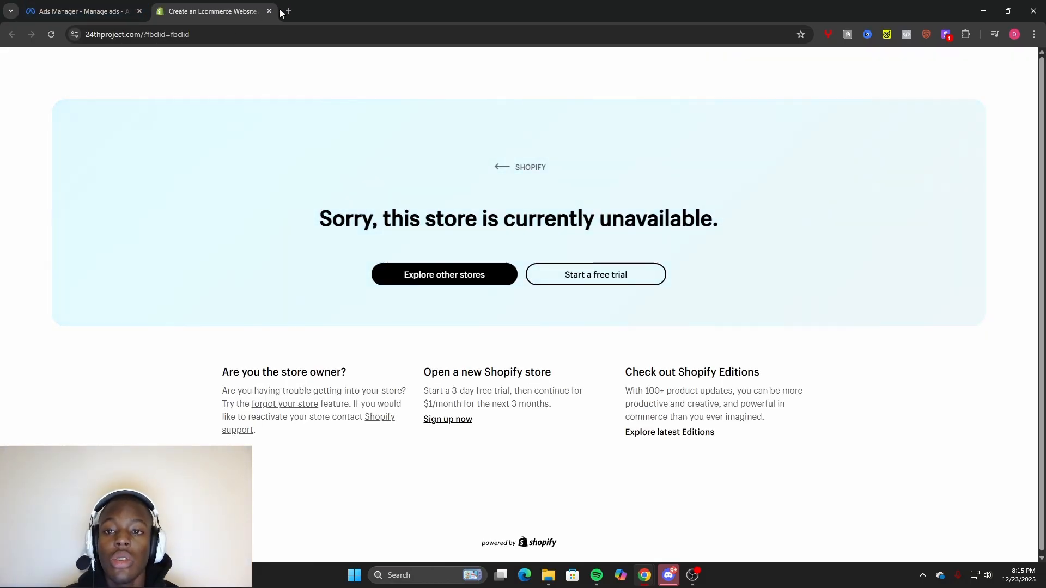
- Close the Shopify store-unavailable tab to get back to the ad editor
{"action": "left_click", "coordinate": [270, 12]}
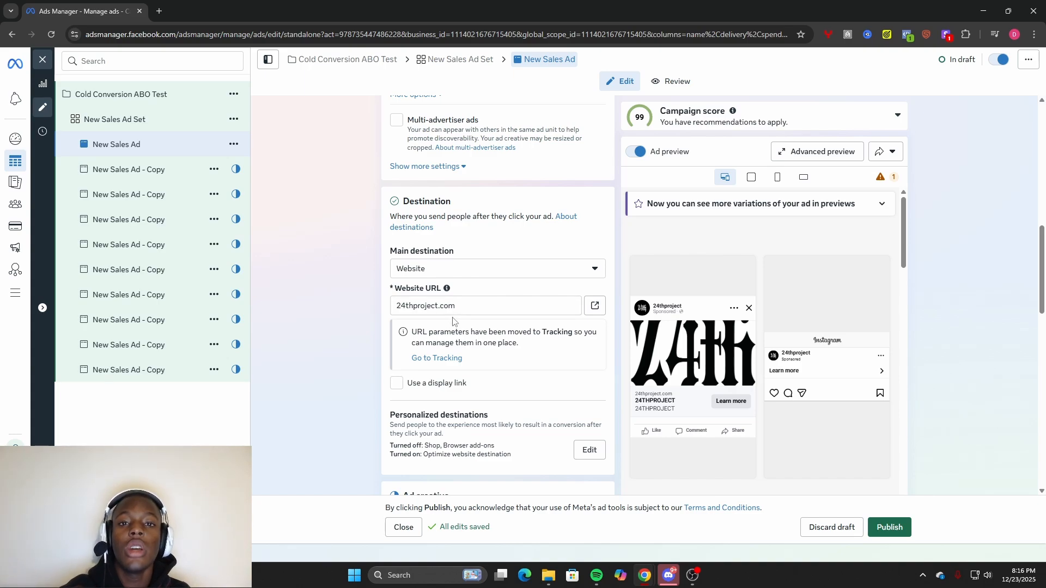
- Switch off Optimize website destination so all personalized destinations are off, then show creative formats
{"action": "scroll", "coordinate": [453, 321], "scroll_direction": "down", "scroll_amount": 2}
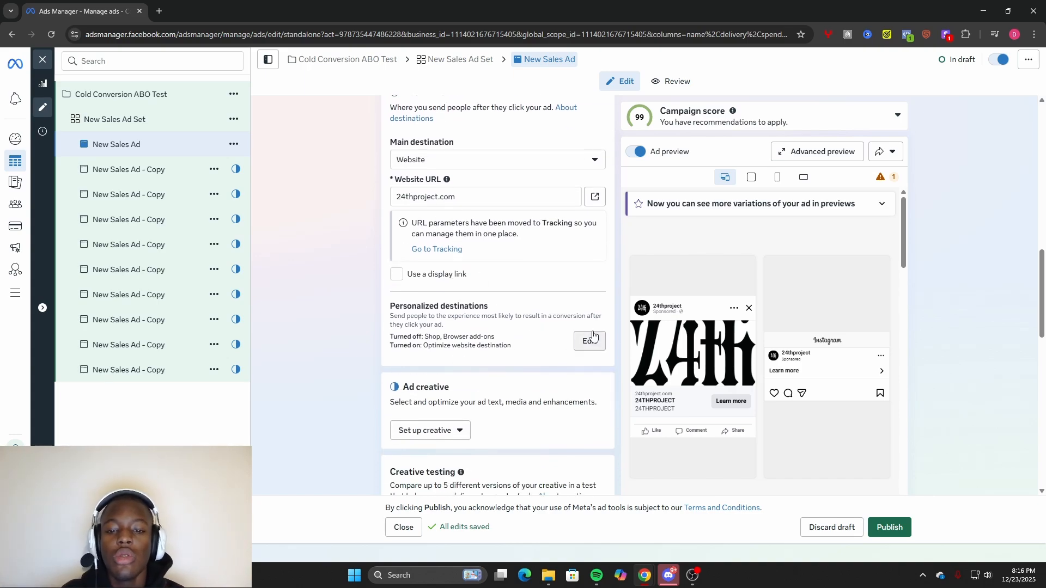
{"action": "left_click", "coordinate": [590, 339]}
{"action": "left_click", "coordinate": [401, 107]}
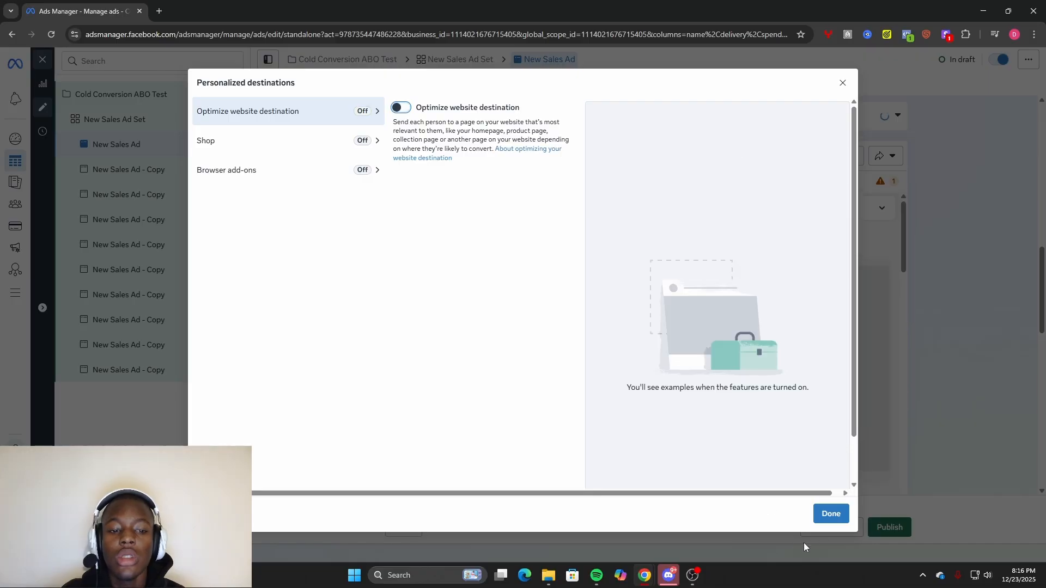
{"action": "left_click", "coordinate": [830, 513]}
{"action": "scroll", "coordinate": [438, 288], "scroll_direction": "down", "scroll_amount": 3}
{"action": "left_click", "coordinate": [442, 267]}
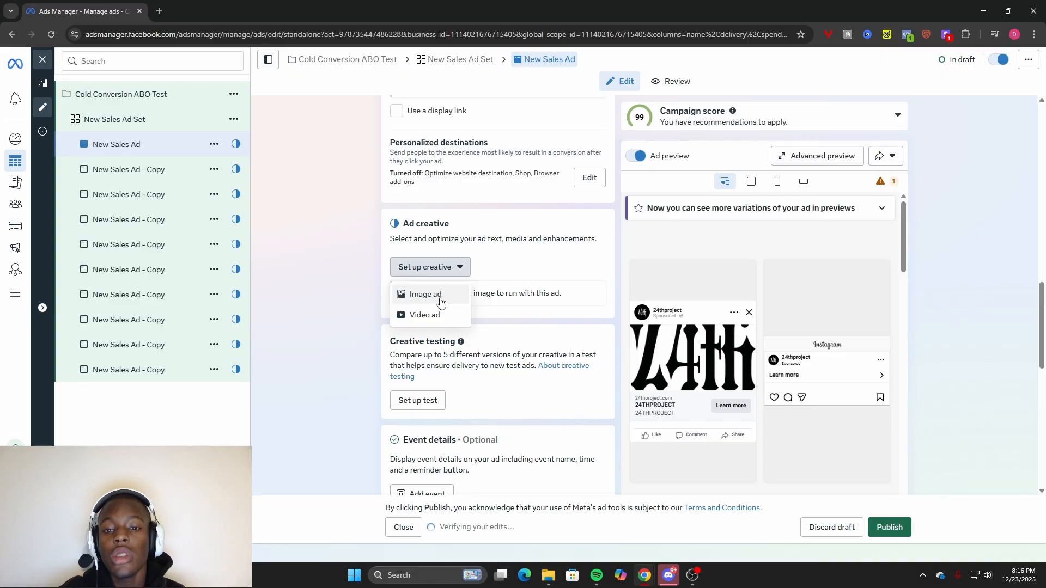
- Choose an image ad using the square 2048×2048 COG COLLECTION poster
{"action": "left_click", "coordinate": [440, 301]}
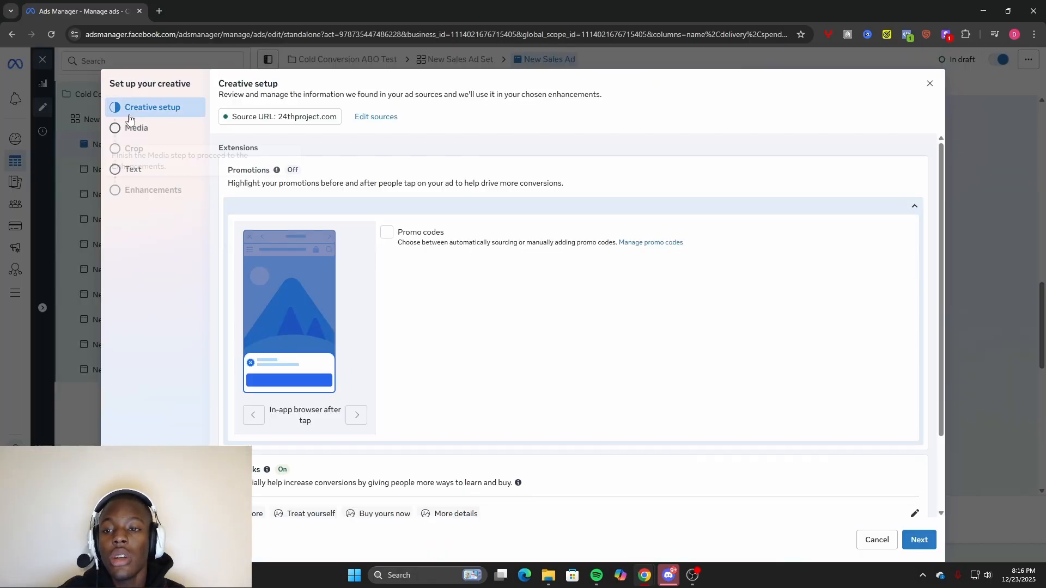
{"action": "left_click", "coordinate": [169, 131]}
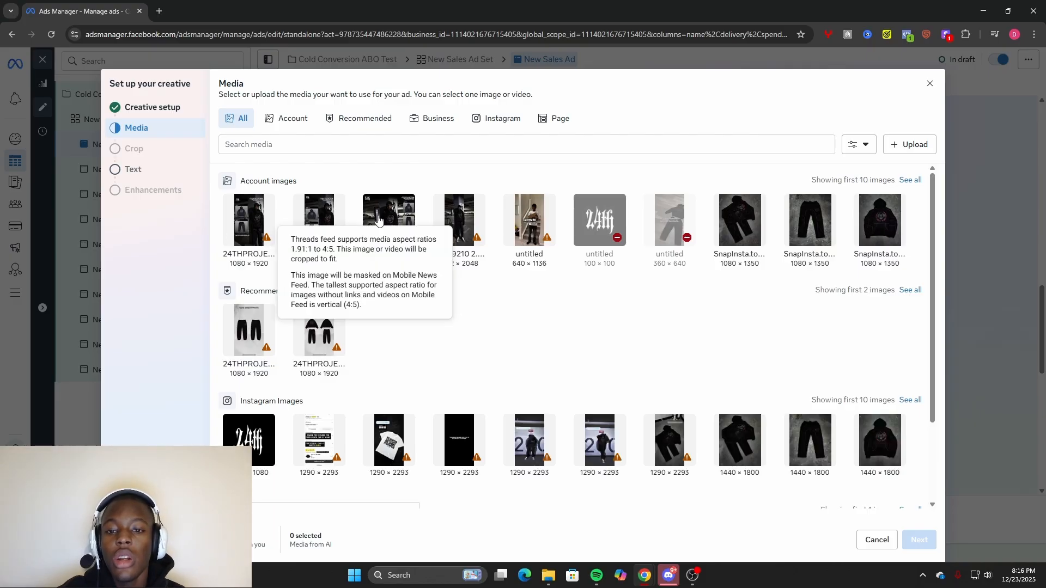
{"action": "left_click", "coordinate": [377, 226]}
{"action": "left_click", "coordinate": [919, 540]}
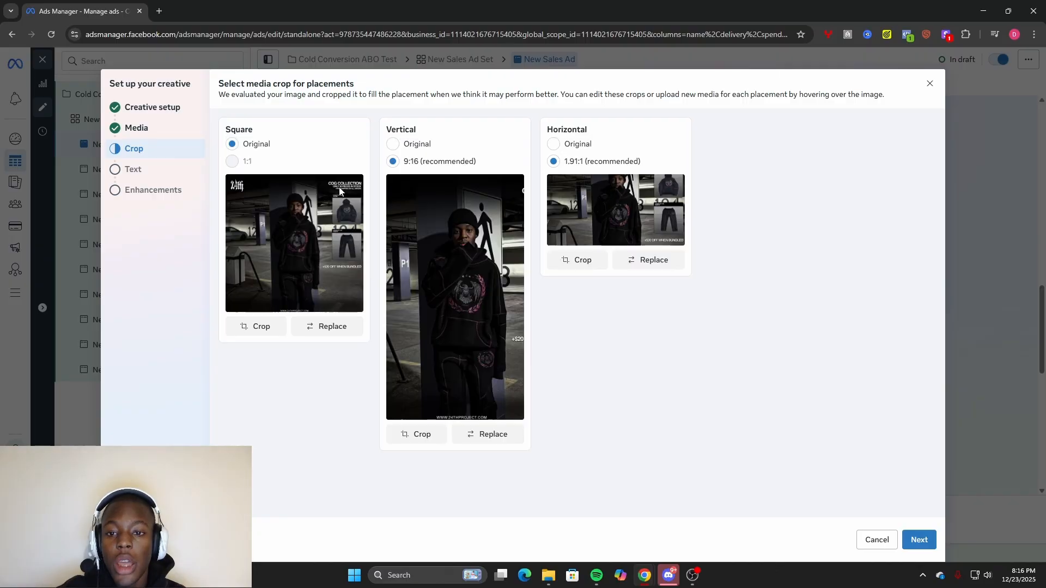
- Keep the original uncropped image for the vertical placement
{"action": "left_click", "coordinate": [488, 436]}
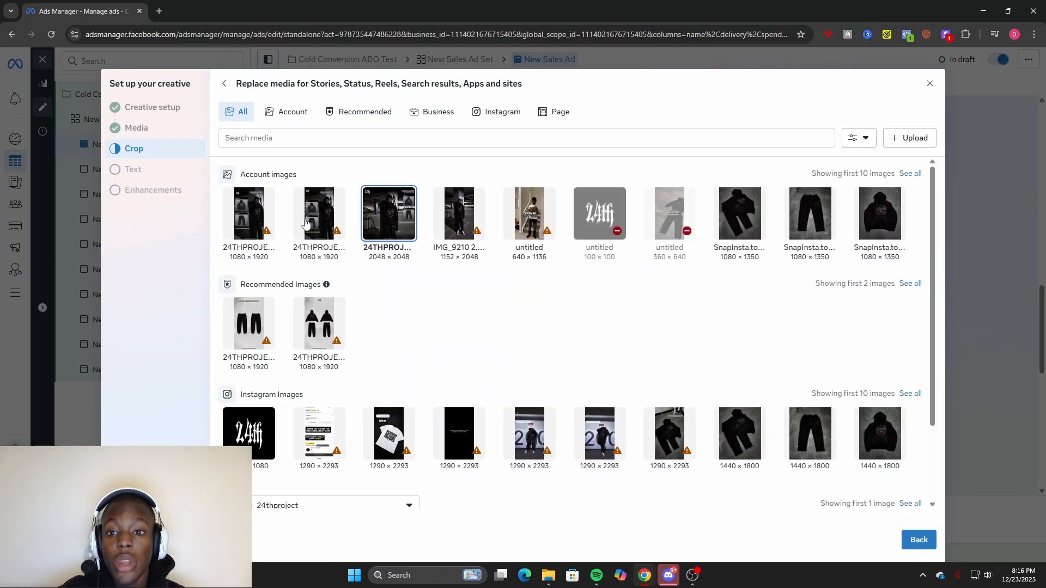
{"action": "left_click", "coordinate": [920, 540]}
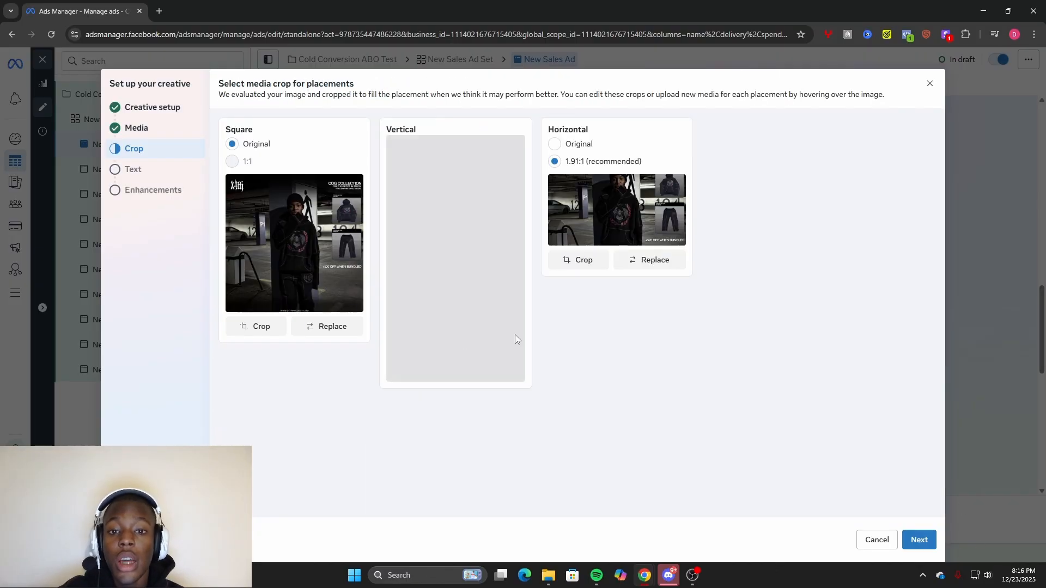
{"action": "left_click", "coordinate": [589, 145]}
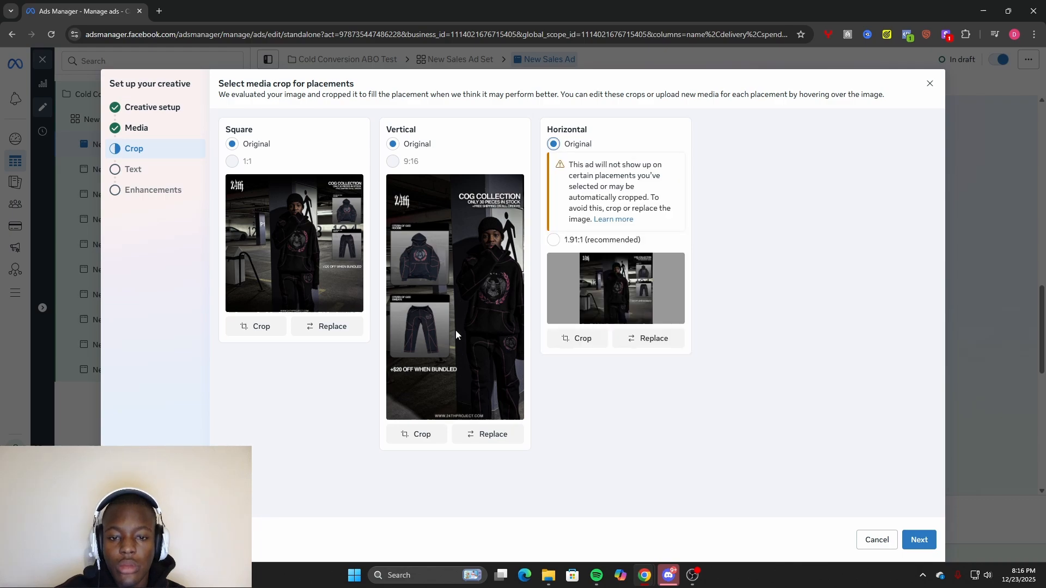
{"action": "left_click", "coordinate": [920, 540]}
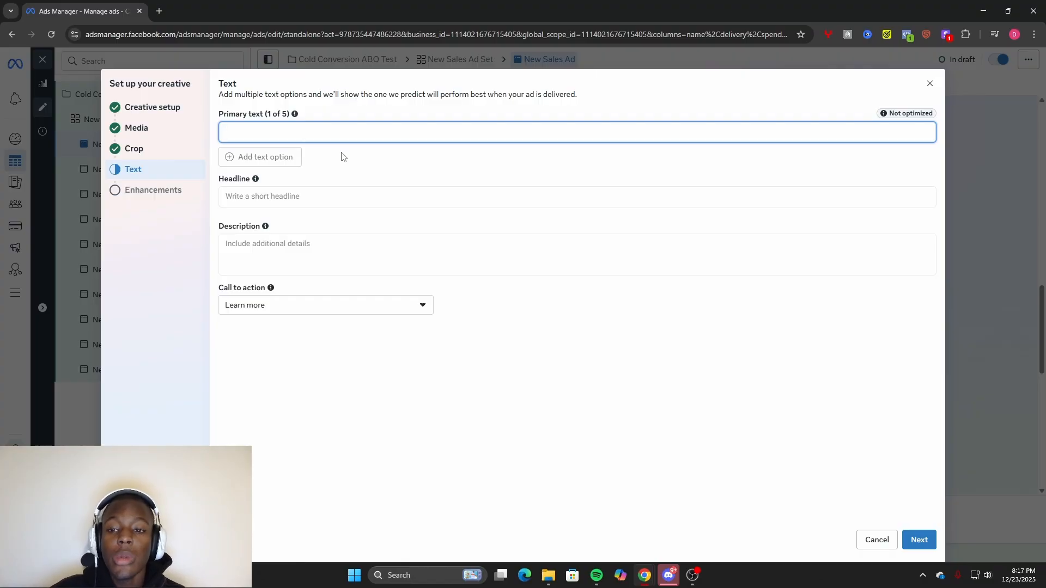
- Write the primary text 'LIMITED TIME ONLY: SAVE $20 OFF WHEN BUNDLED + FREE SHIPPING ON ALL ORDERS'
{"action": "left_click", "coordinate": [136, 129]}
{"action": "left_click", "coordinate": [148, 155]}
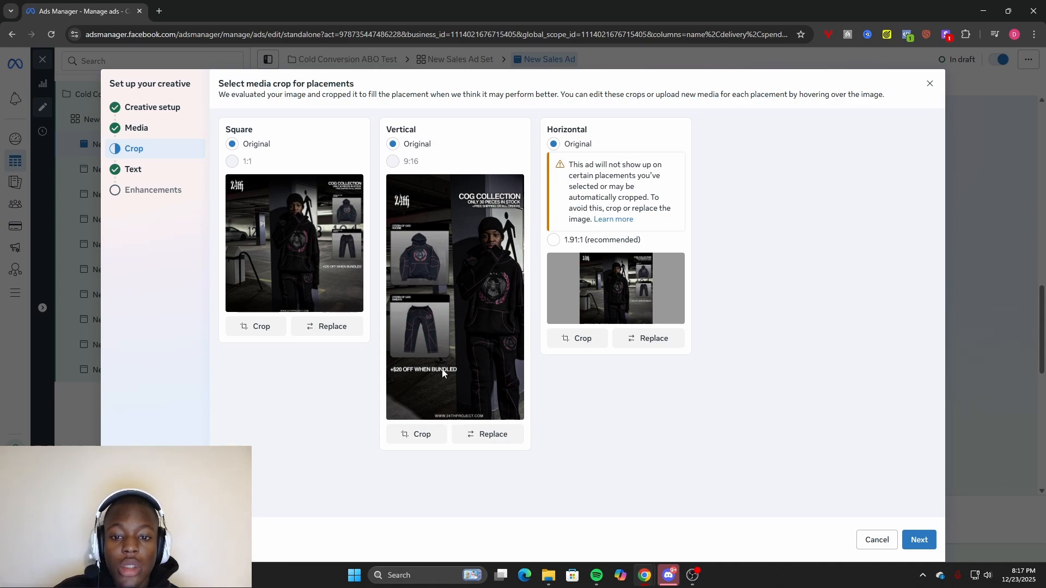
{"action": "left_click", "coordinate": [142, 169]}
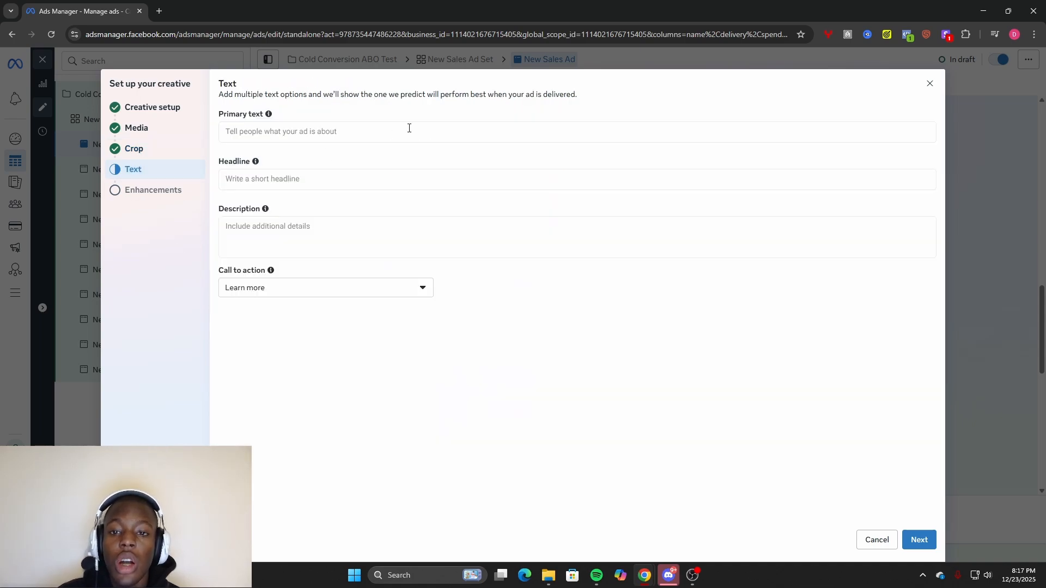
{"action": "left_click", "coordinate": [424, 136]}
{"action": "type", "text": "LI"}
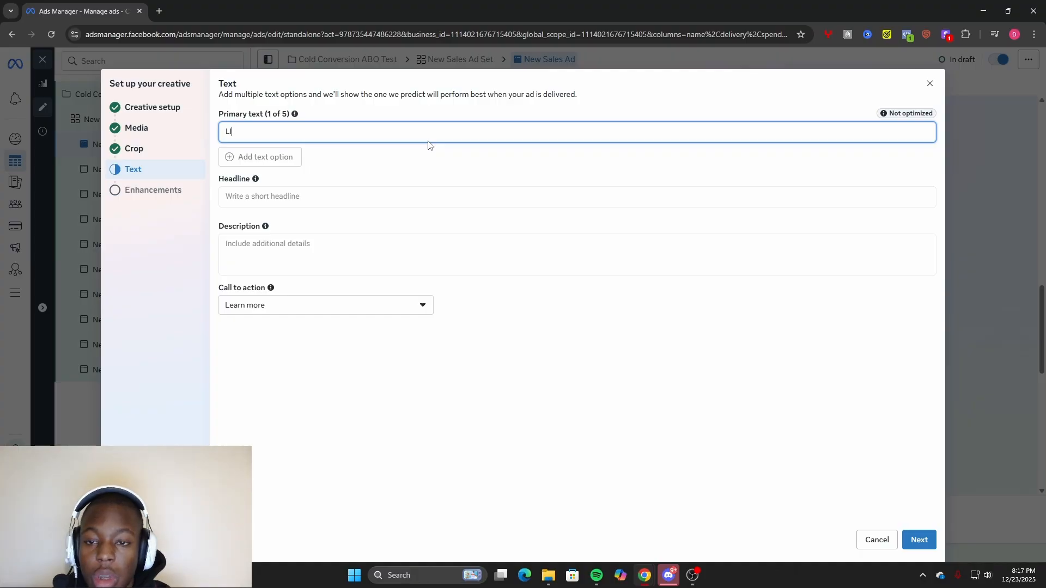
{"action": "type", "text": "MITED TIME ONLY"}
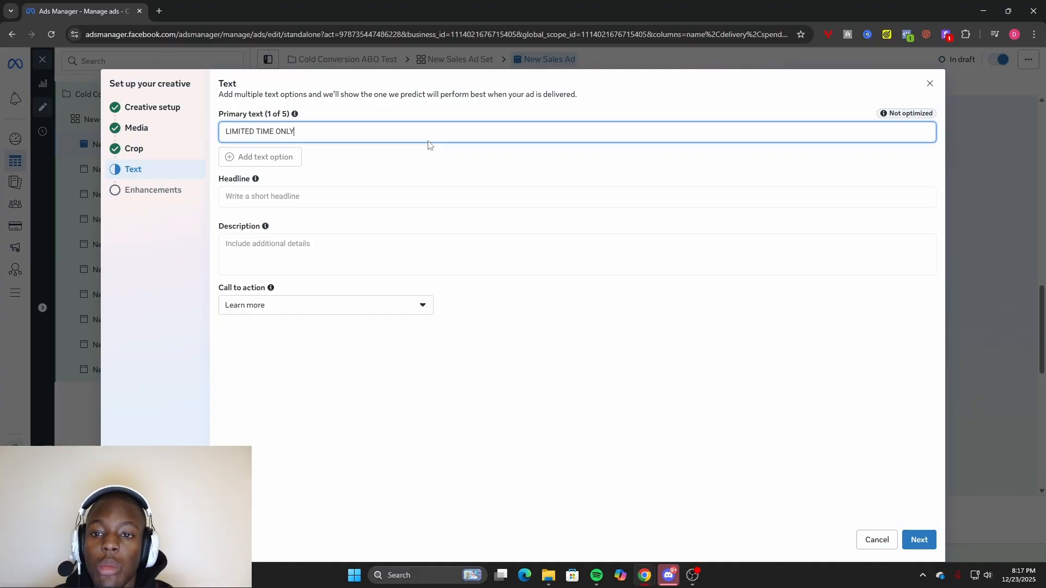
{"action": "type", "text": ": SAV"}
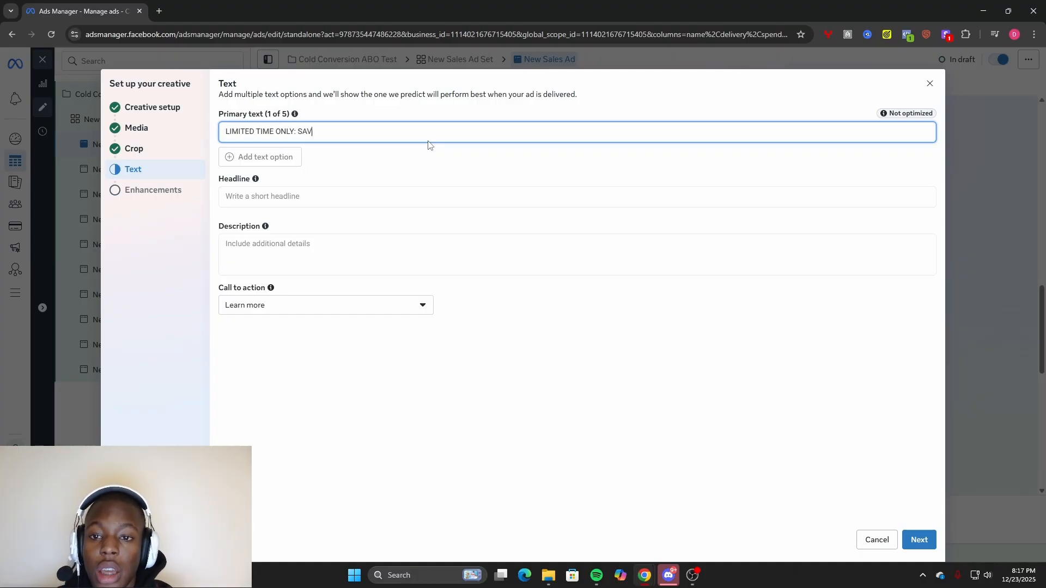
{"action": "type", "text": "E $2"}
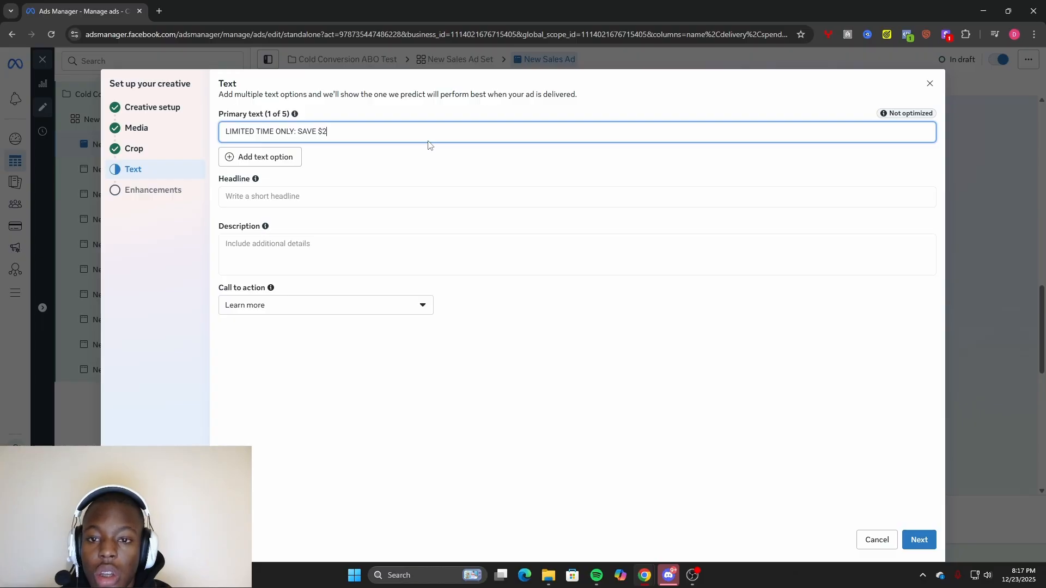
{"action": "type", "text": "0 OFF W"}
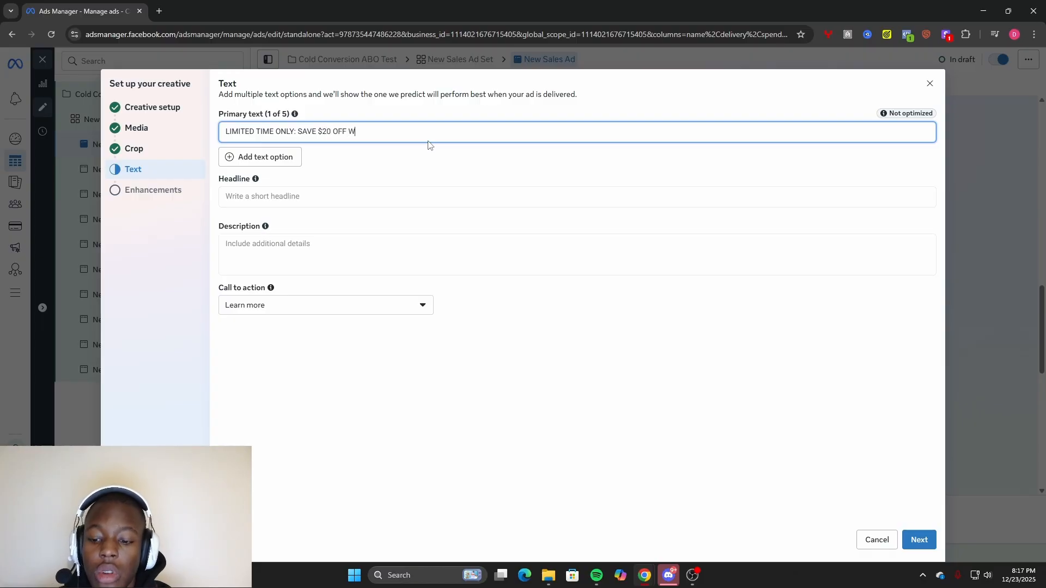
{"action": "type", "text": "HEN BUNDLED"}
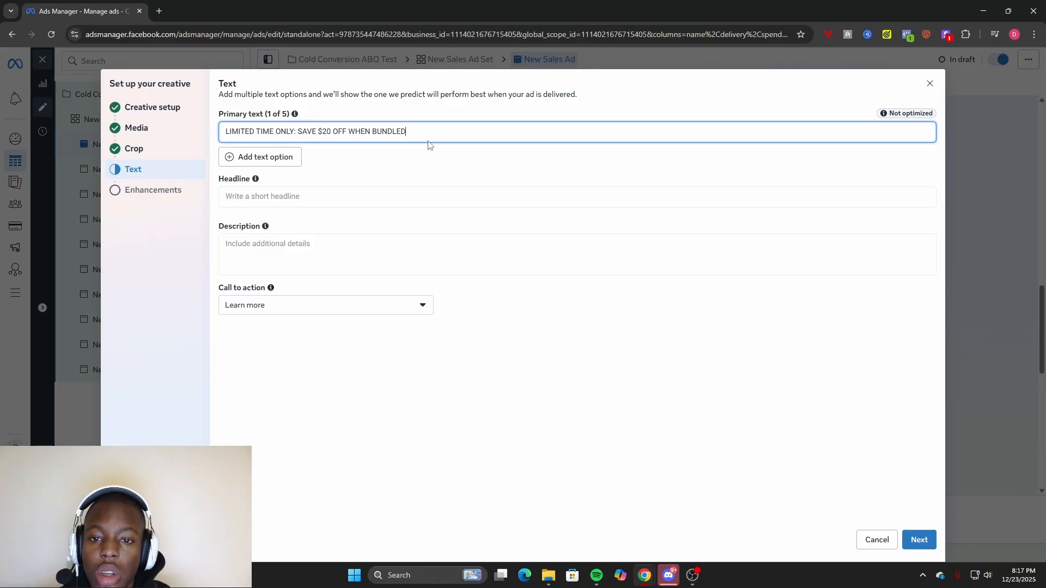
{"action": "type", "text": " +"}
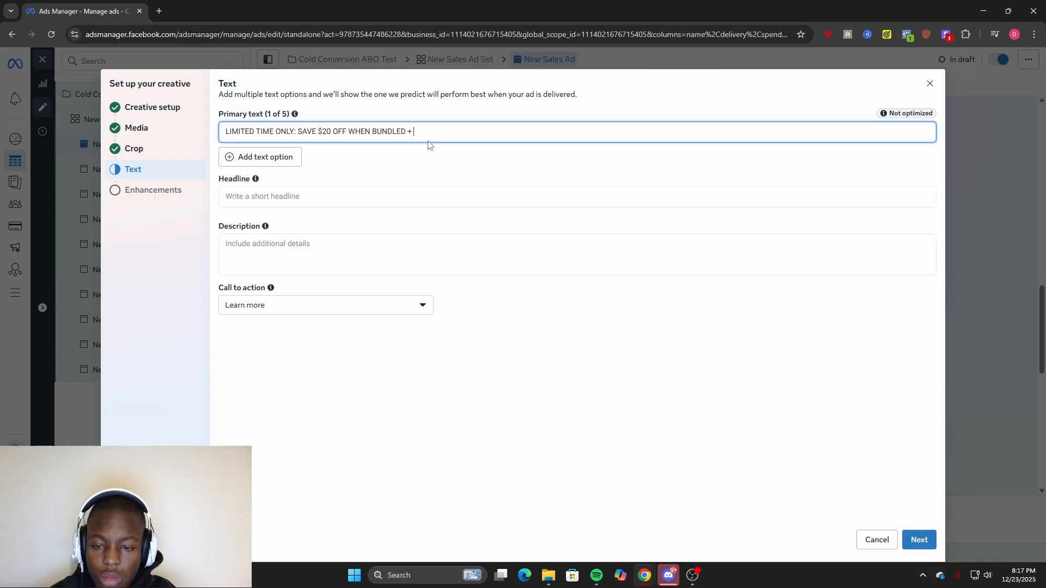
{"action": "type", "text": "F"}
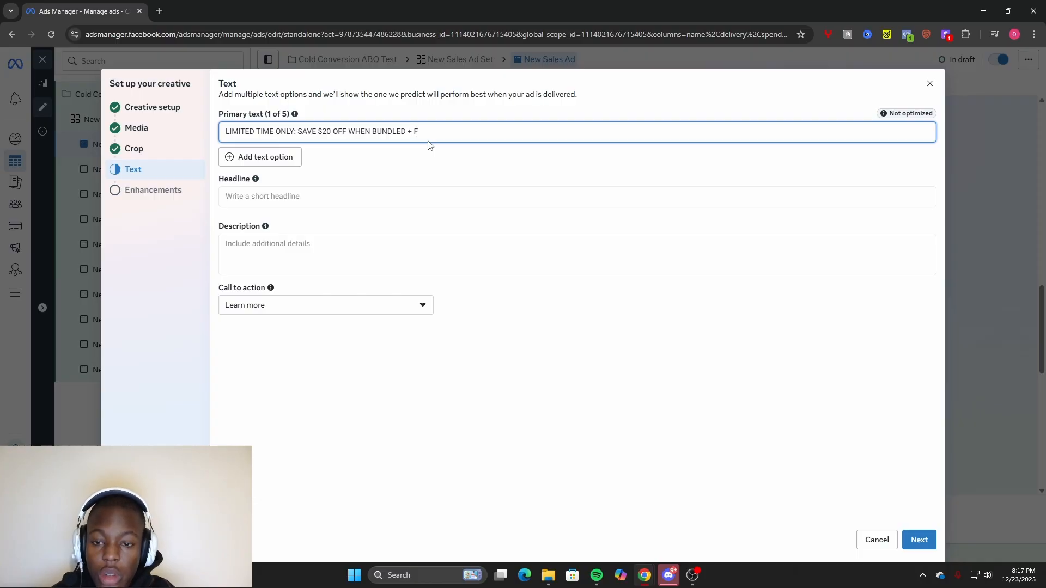
{"action": "type", "text": "REE SHIPPING O"}
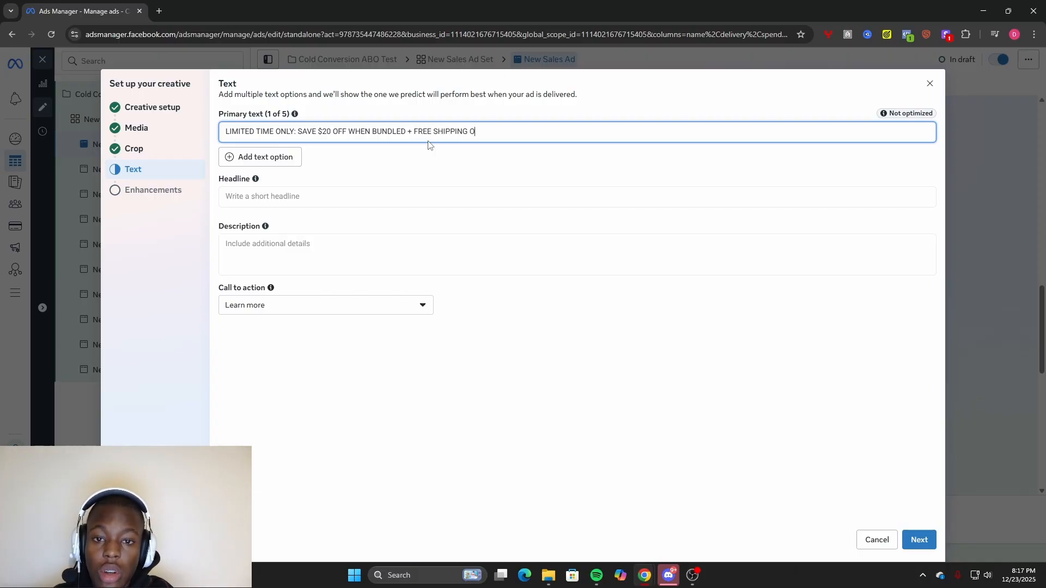
{"action": "type", "text": "N ALL ORDERS"}
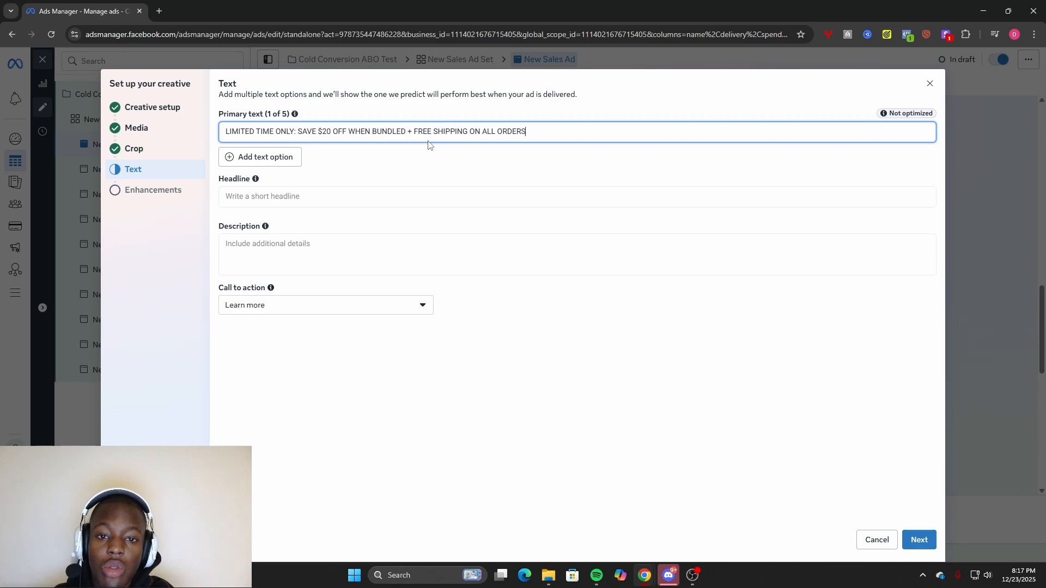
{"action": "left_click", "coordinate": [489, 158]}
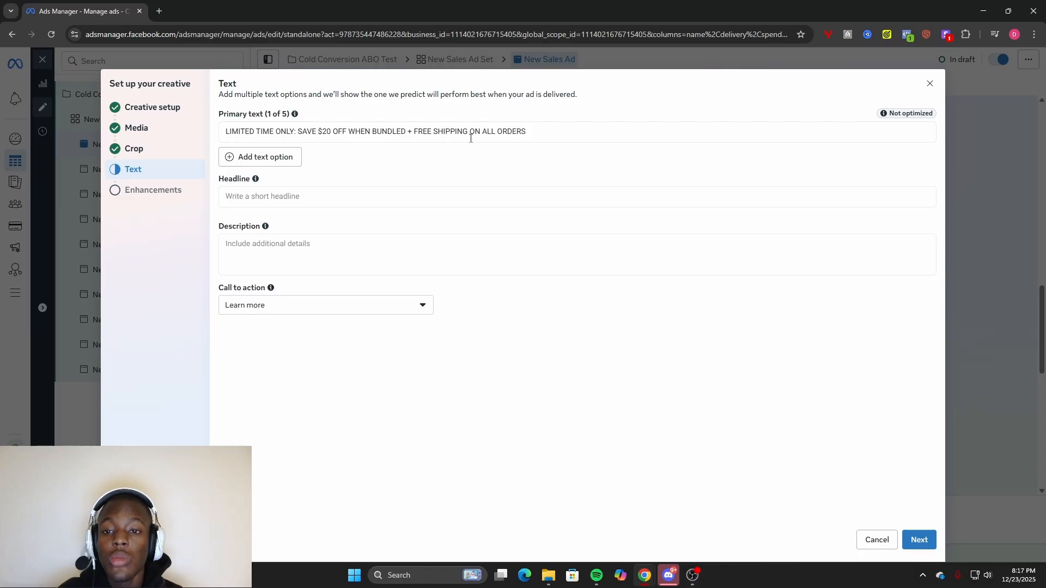
- Set the call to action to Shop now and continue to creative enhancements
{"action": "left_click", "coordinate": [283, 197]}
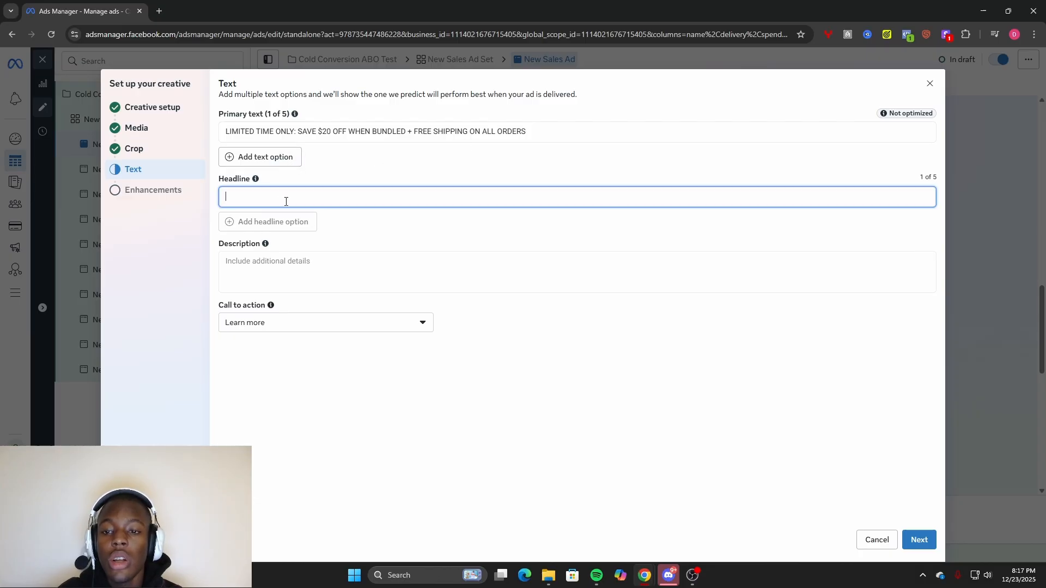
{"action": "left_click", "coordinate": [281, 326]}
{"action": "scroll", "coordinate": [283, 393], "scroll_direction": "down", "scroll_amount": 3}
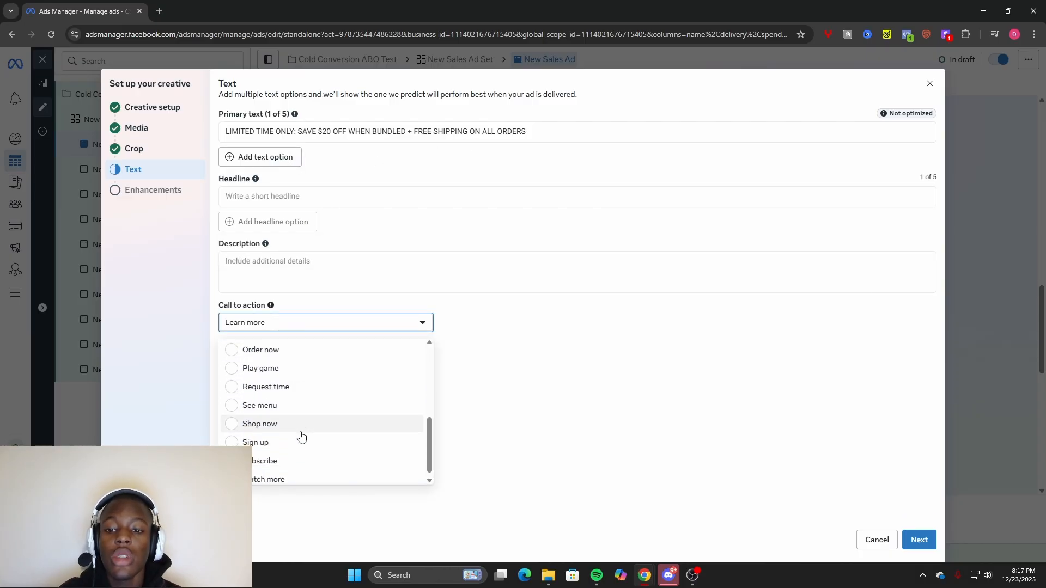
{"action": "left_click", "coordinate": [301, 433]}
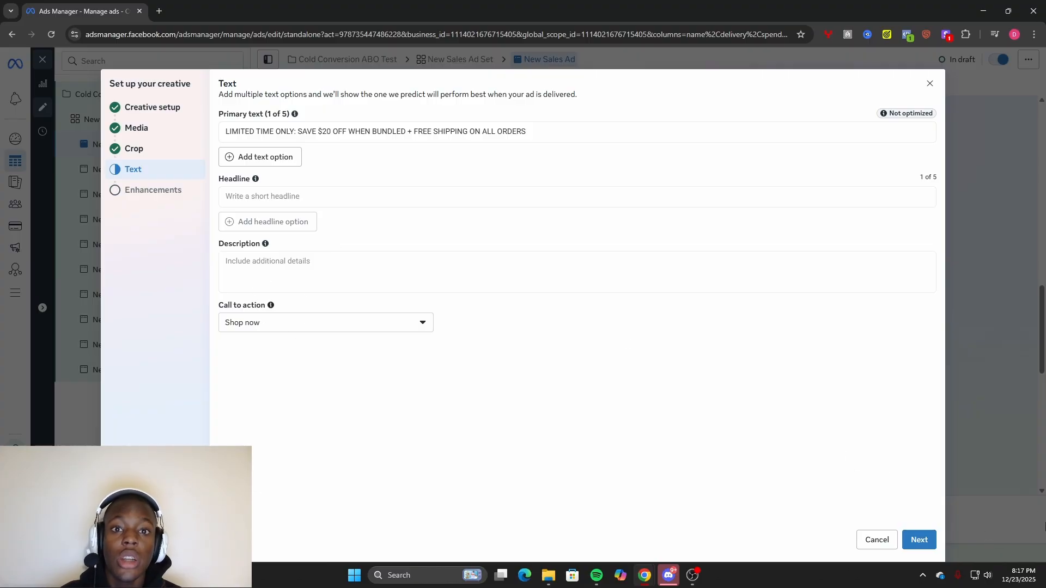
{"action": "left_click", "coordinate": [919, 540]}
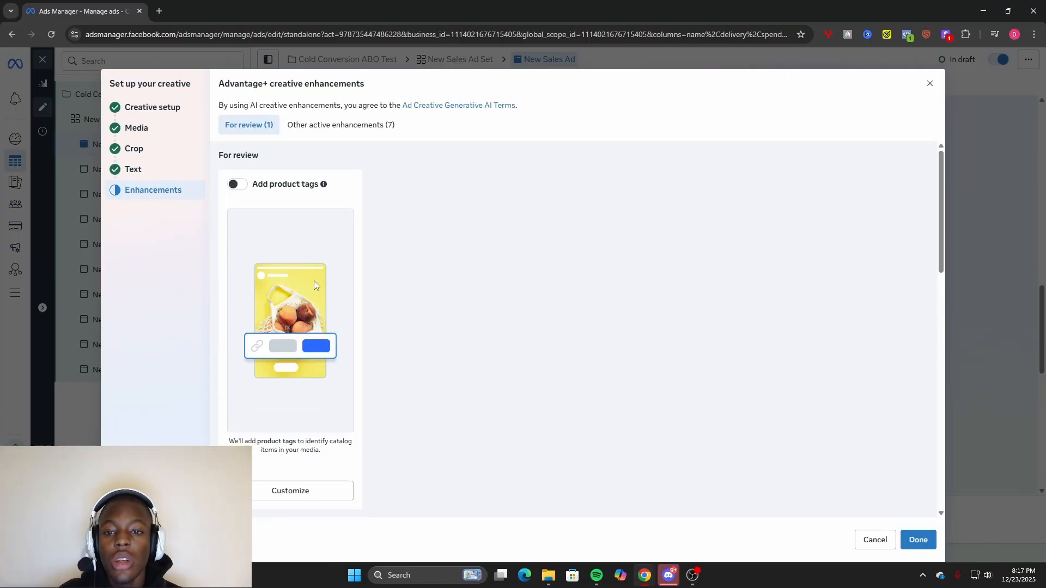
- Switch off the Add music, Flex media, Add animation and Adapt multi-image enhancements, then confirm with Done
{"action": "scroll", "coordinate": [314, 280], "scroll_direction": "down", "scroll_amount": 8}
{"action": "scroll", "coordinate": [314, 263], "scroll_direction": "up", "scroll_amount": 1}
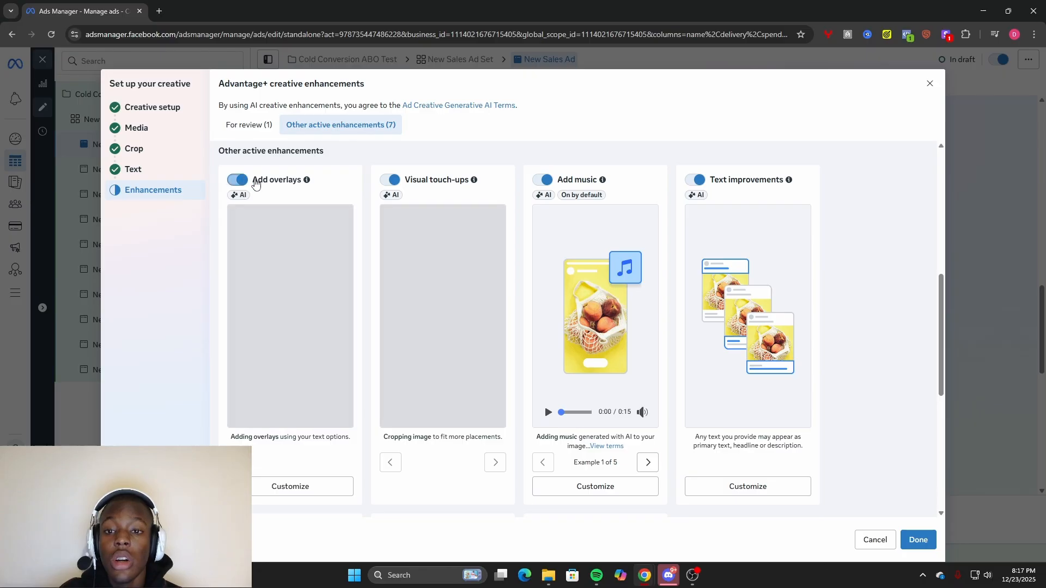
{"action": "left_click", "coordinate": [541, 181]}
{"action": "scroll", "coordinate": [696, 189], "scroll_direction": "down", "scroll_amount": 5}
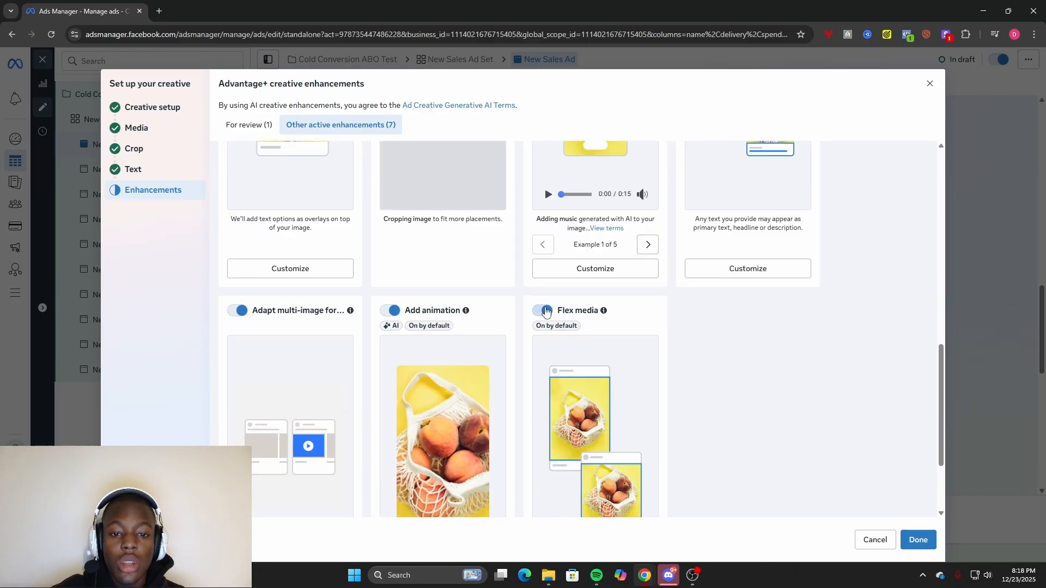
{"action": "left_click", "coordinate": [541, 310]}
{"action": "left_click", "coordinate": [390, 311]}
{"action": "left_click", "coordinate": [241, 311]}
{"action": "scroll", "coordinate": [779, 406], "scroll_direction": "down", "scroll_amount": 2}
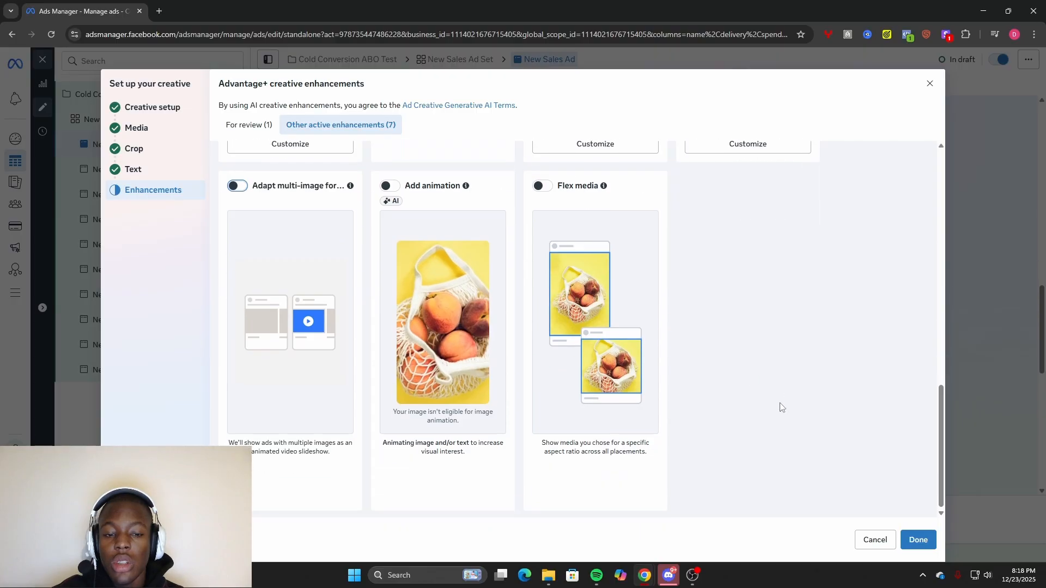
{"action": "left_click", "coordinate": [918, 539]}
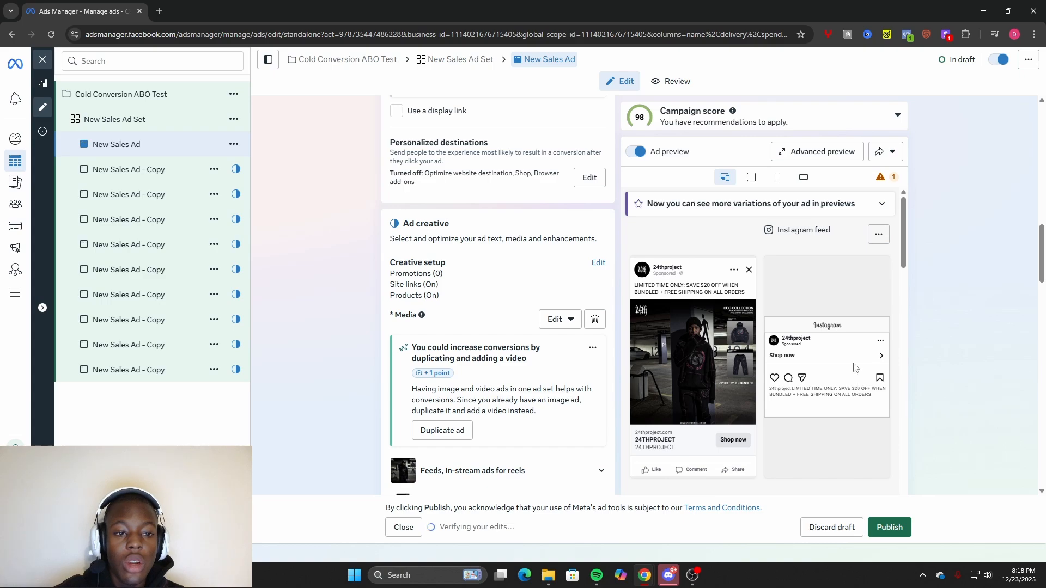
{"action": "scroll", "coordinate": [665, 329], "scroll_direction": "down", "scroll_amount": 1}
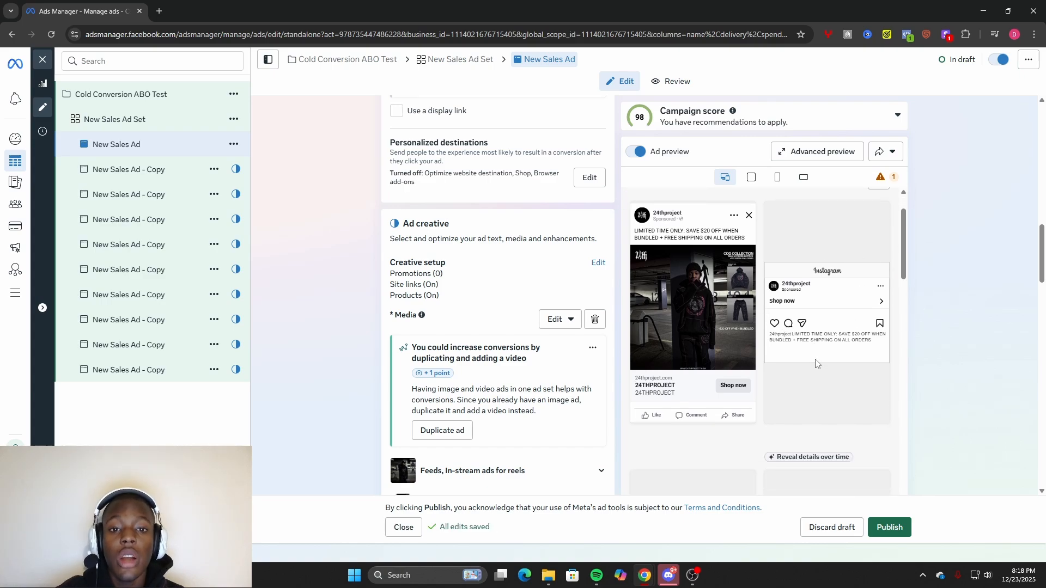
{"action": "scroll", "coordinate": [846, 358], "scroll_direction": "down", "scroll_amount": 4}
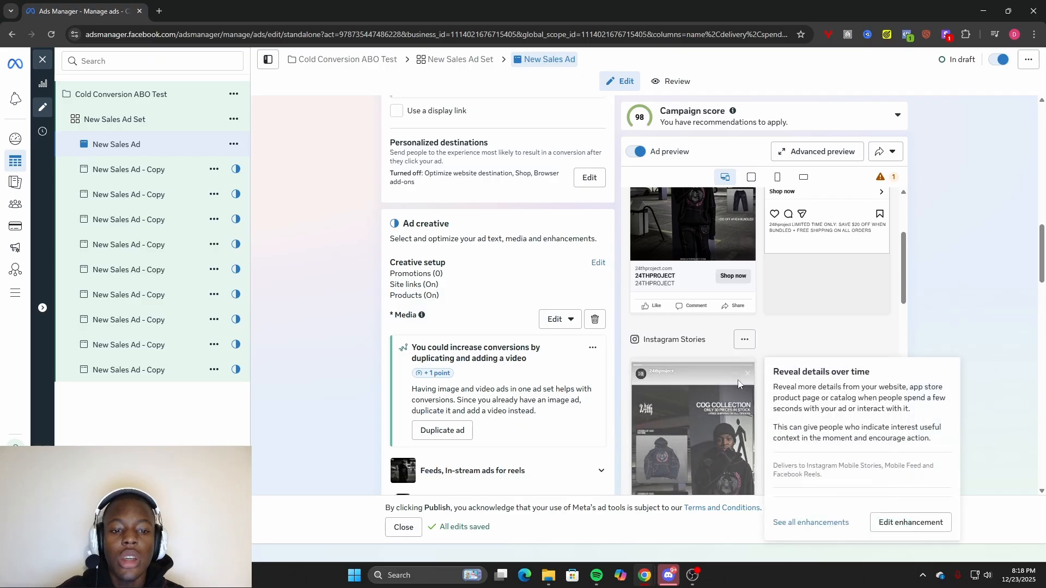
{"action": "scroll", "coordinate": [724, 378], "scroll_direction": "down", "scroll_amount": 2}
{"action": "scroll", "coordinate": [723, 379], "scroll_direction": "up", "scroll_amount": 2}
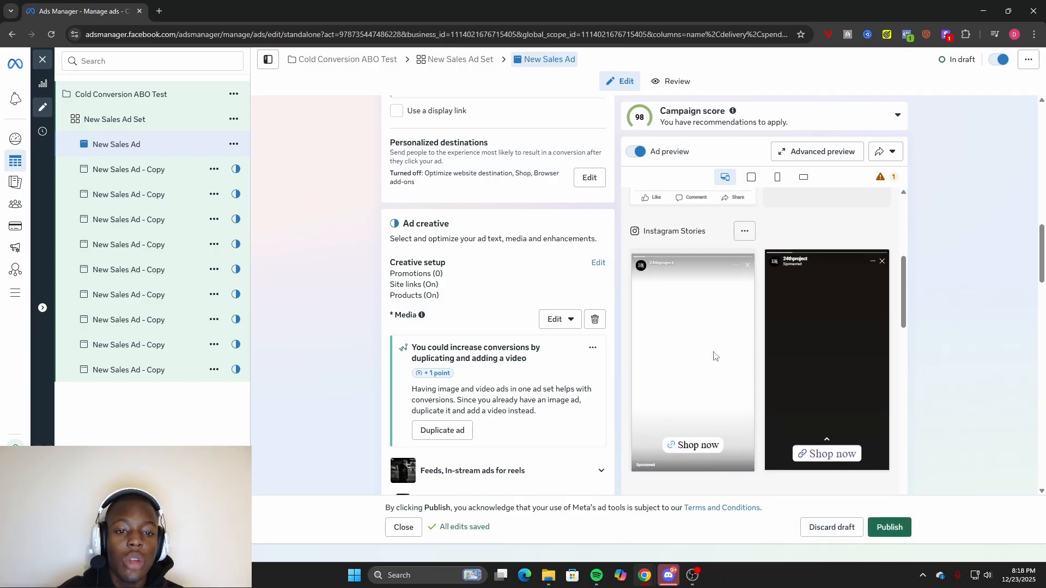
{"action": "left_click", "coordinate": [744, 231]}
{"action": "left_click", "coordinate": [760, 277]}
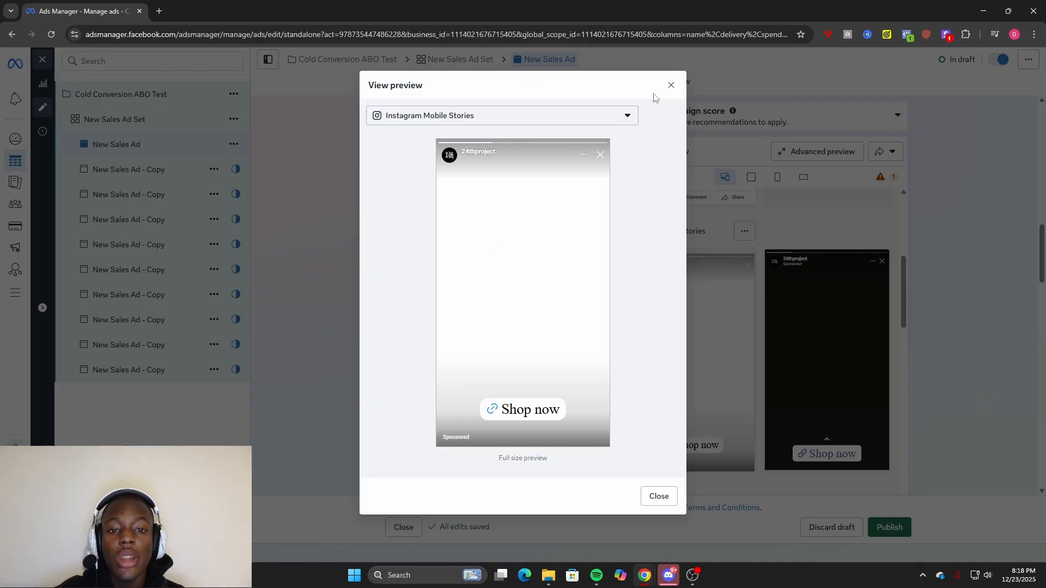
{"action": "left_click", "coordinate": [672, 85]}
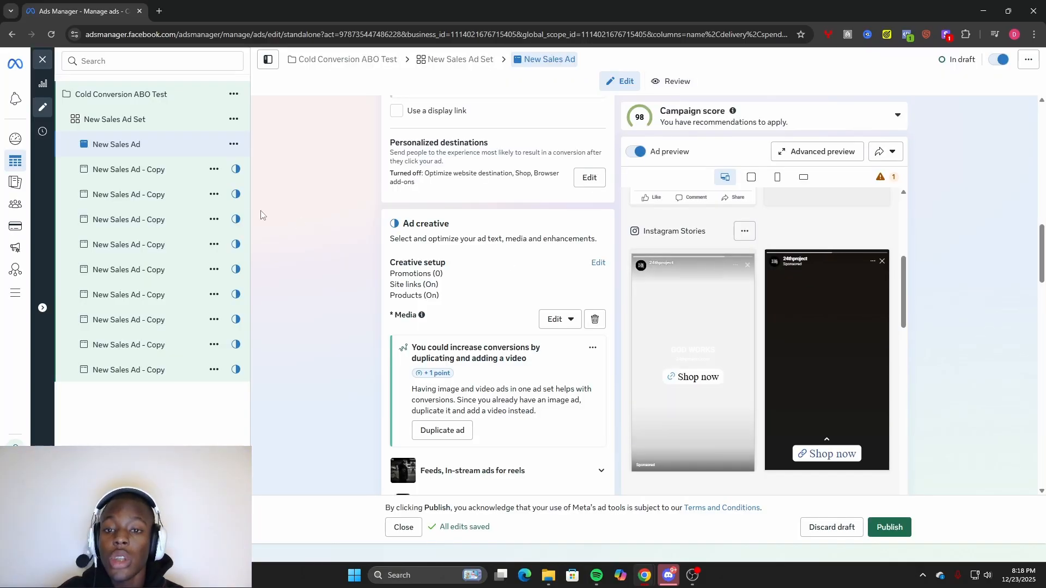
- Rename the original New Sales Ad to POSTER 1 and go to the first New Sales Ad - Copy
{"action": "left_click", "coordinate": [190, 167]}
{"action": "left_click", "coordinate": [169, 145]}
{"action": "scroll", "coordinate": [474, 185], "scroll_direction": "up", "scroll_amount": 10}
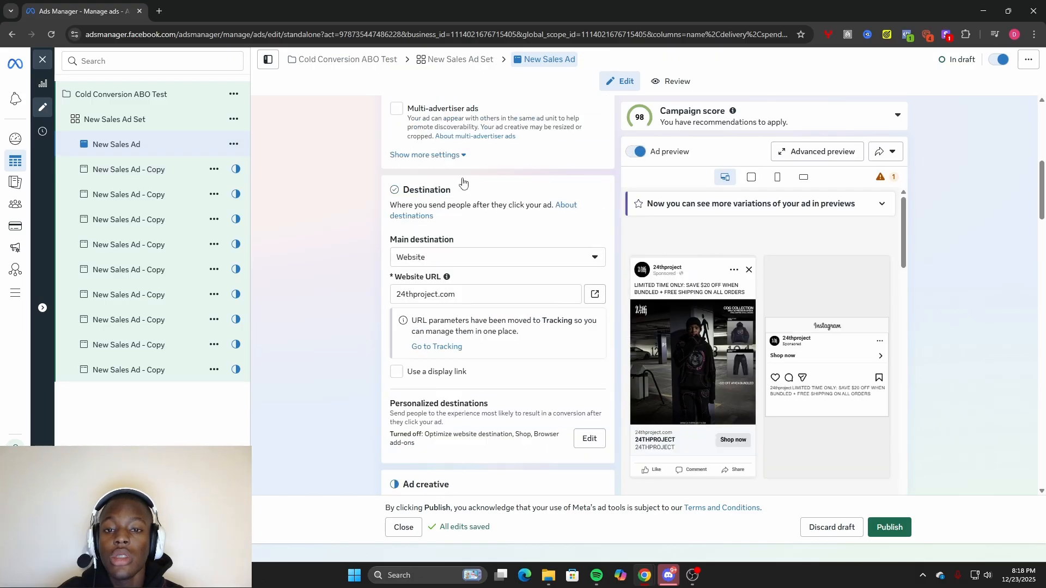
{"action": "double_click", "coordinate": [457, 144]}
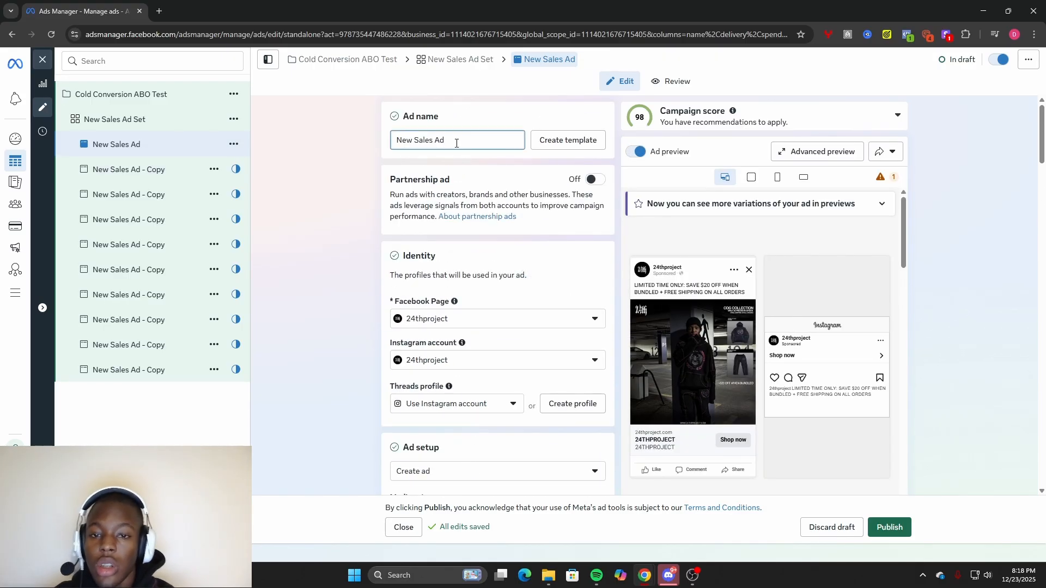
{"action": "left_click", "coordinate": [483, 140]}
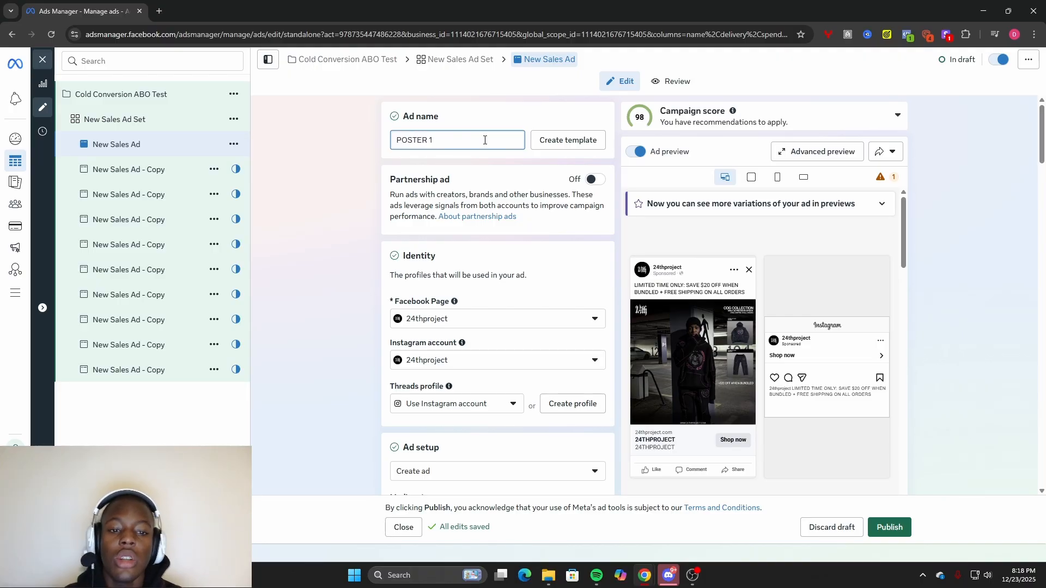
{"action": "left_click", "coordinate": [200, 164]}
- Replace the copy's name with 'POS' and choose an Image ad creative
{"action": "triple_click", "coordinate": [451, 140]}
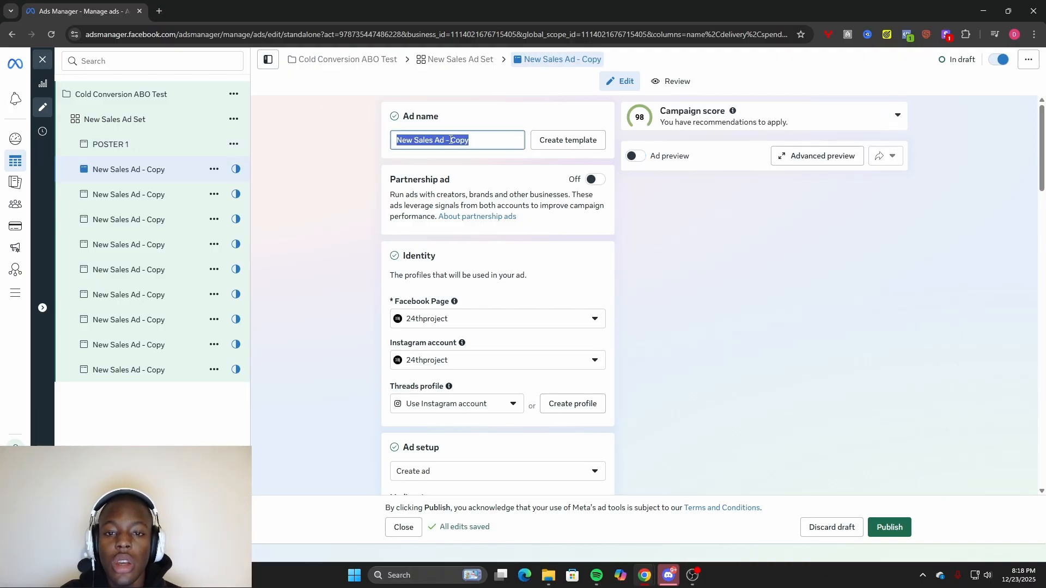
{"action": "type", "text": "POS"}
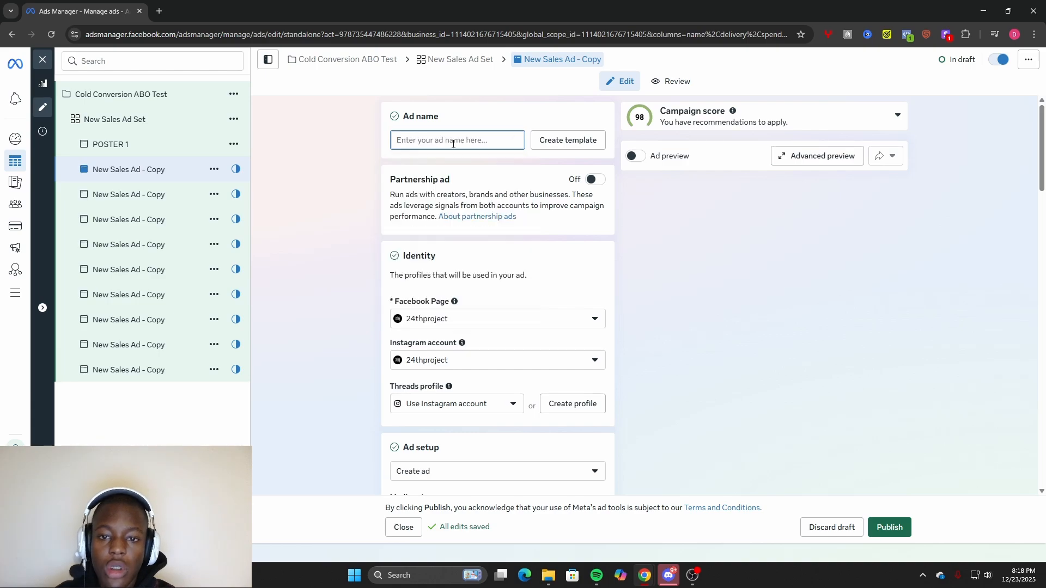
{"action": "scroll", "coordinate": [460, 299], "scroll_direction": "down", "scroll_amount": 6}
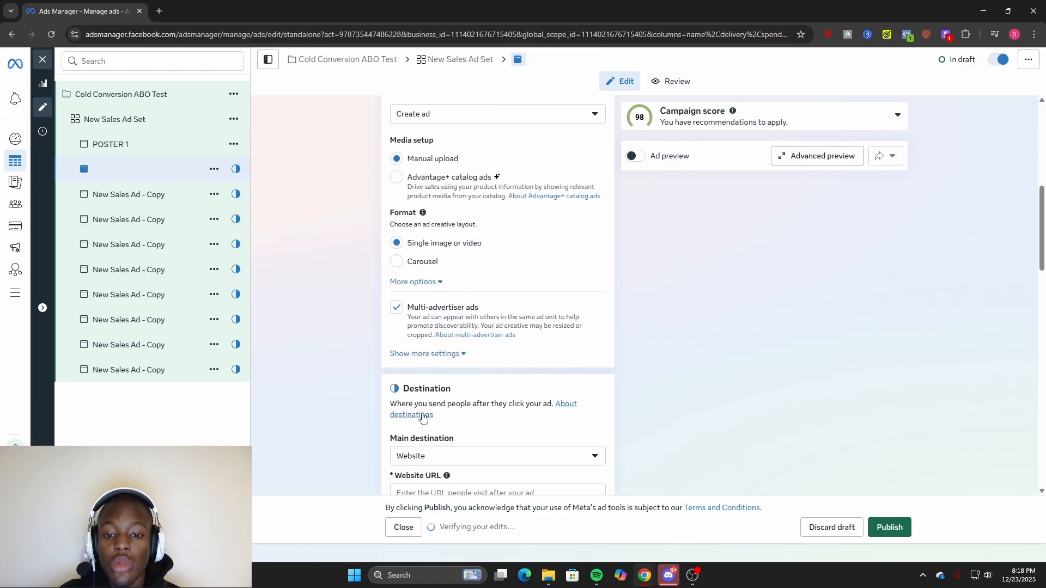
{"action": "scroll", "coordinate": [409, 327], "scroll_direction": "down", "scroll_amount": 6}
{"action": "left_click", "coordinate": [435, 416]}
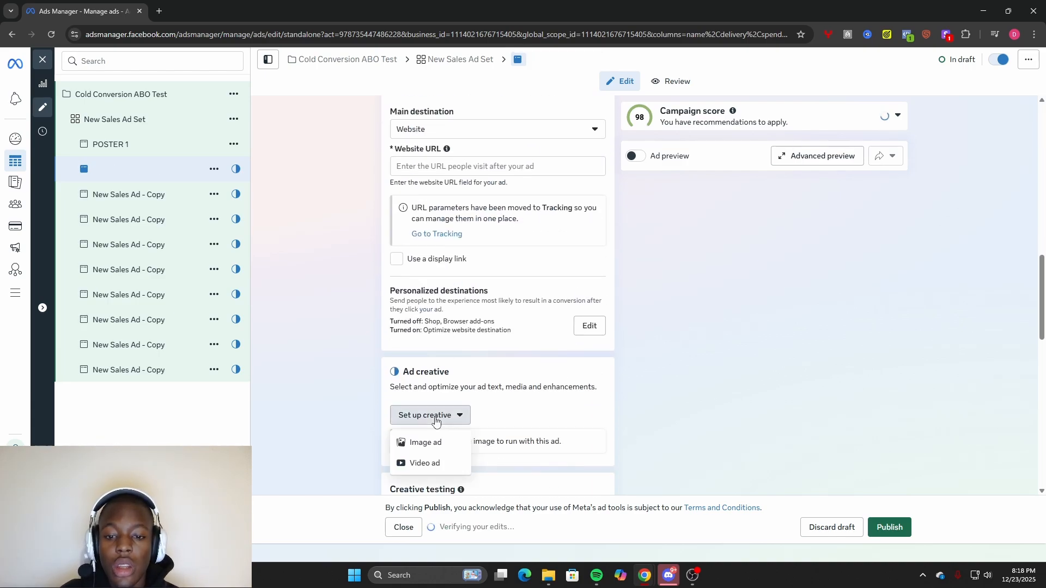
{"action": "left_click", "coordinate": [433, 442]}
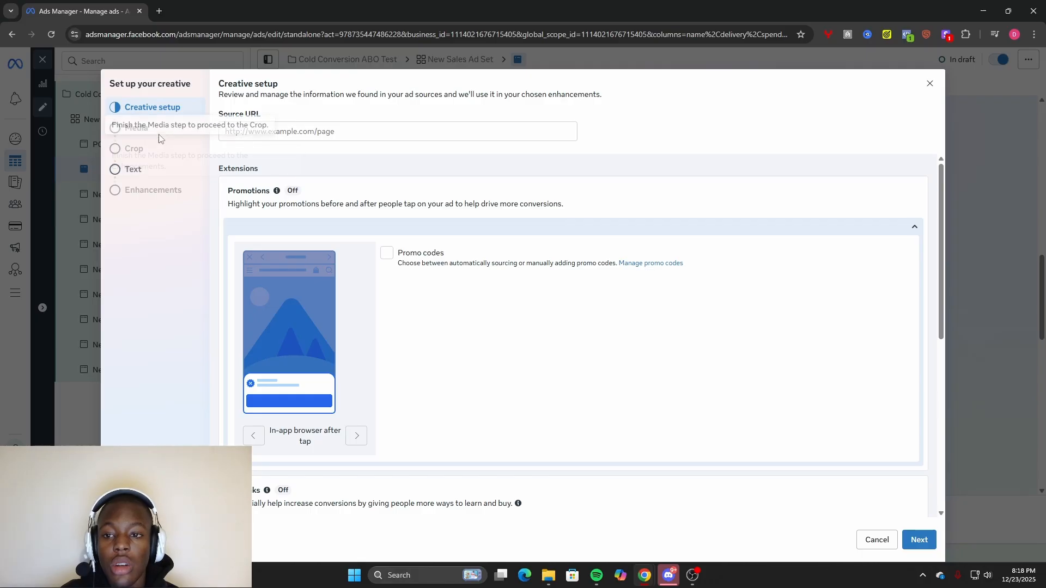
- Pick the black SnapInsta tracksuit photo from the account images as the ad's media
{"action": "left_click", "coordinate": [167, 131]}
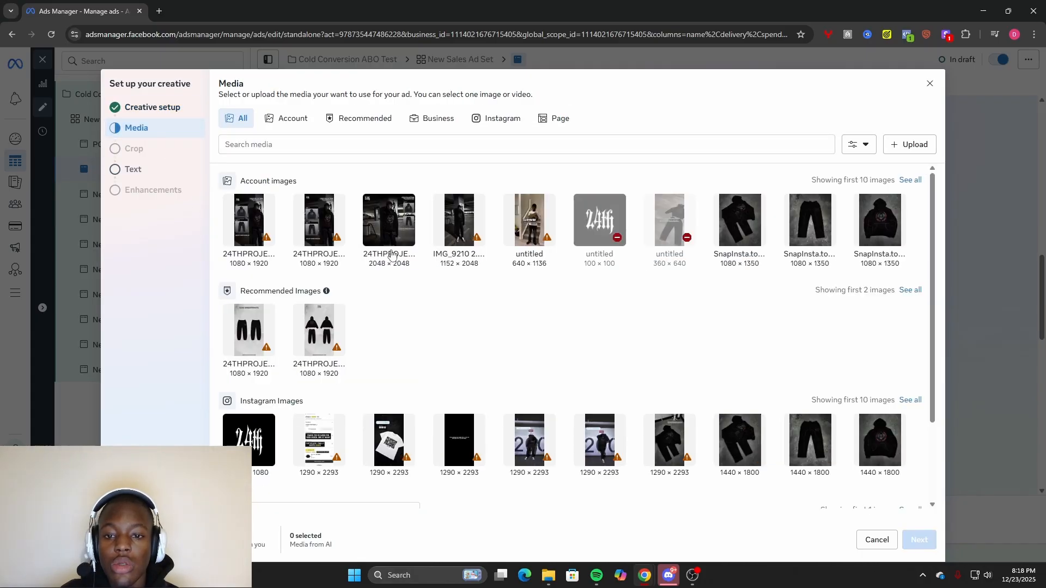
{"action": "scroll", "coordinate": [713, 441], "scroll_direction": "down", "scroll_amount": 1}
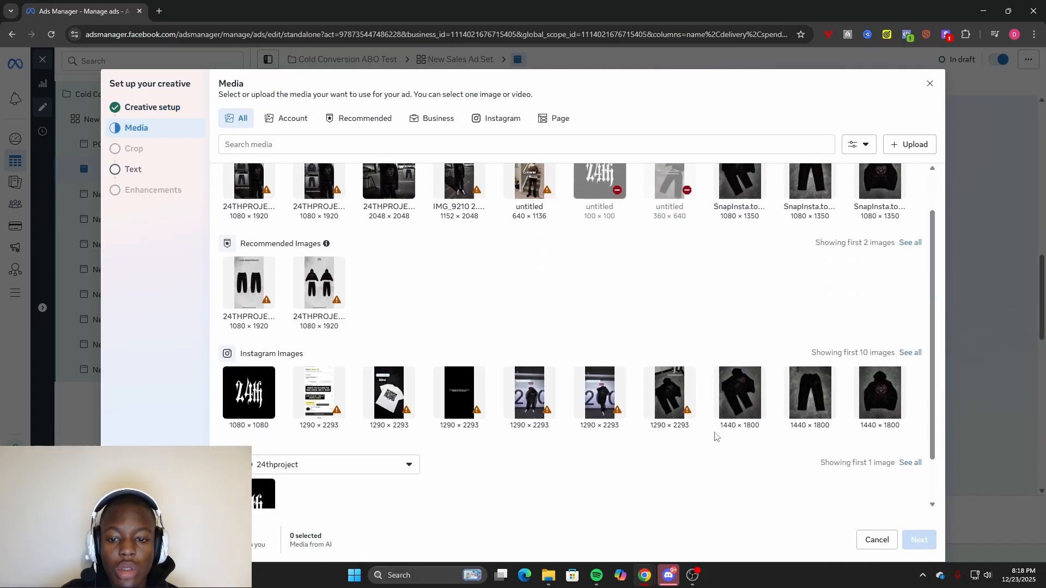
{"action": "scroll", "coordinate": [704, 417], "scroll_direction": "up", "scroll_amount": 1}
{"action": "mouse_move", "coordinate": [303, 347]}
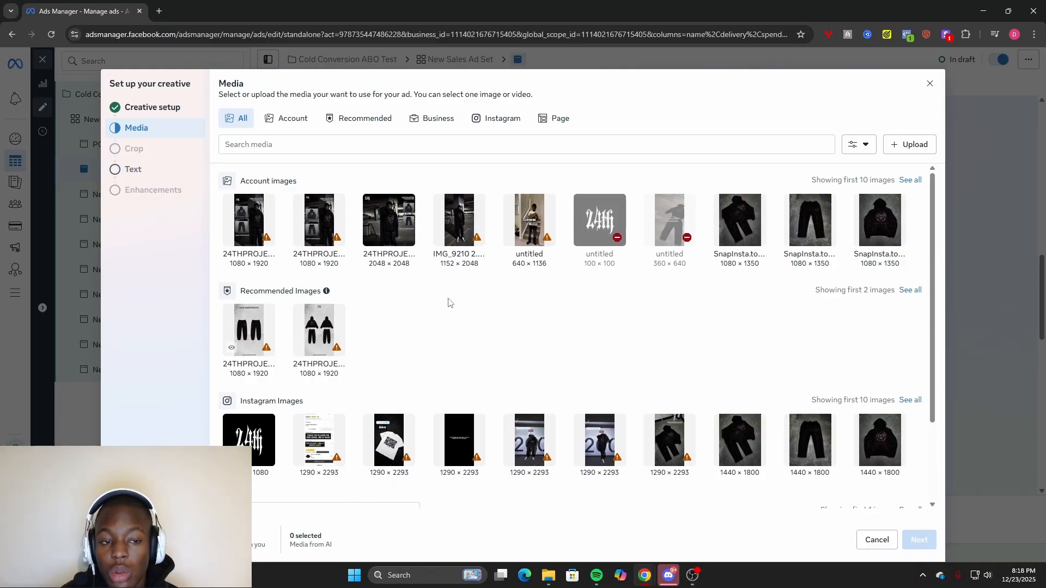
{"action": "left_click", "coordinate": [910, 180]}
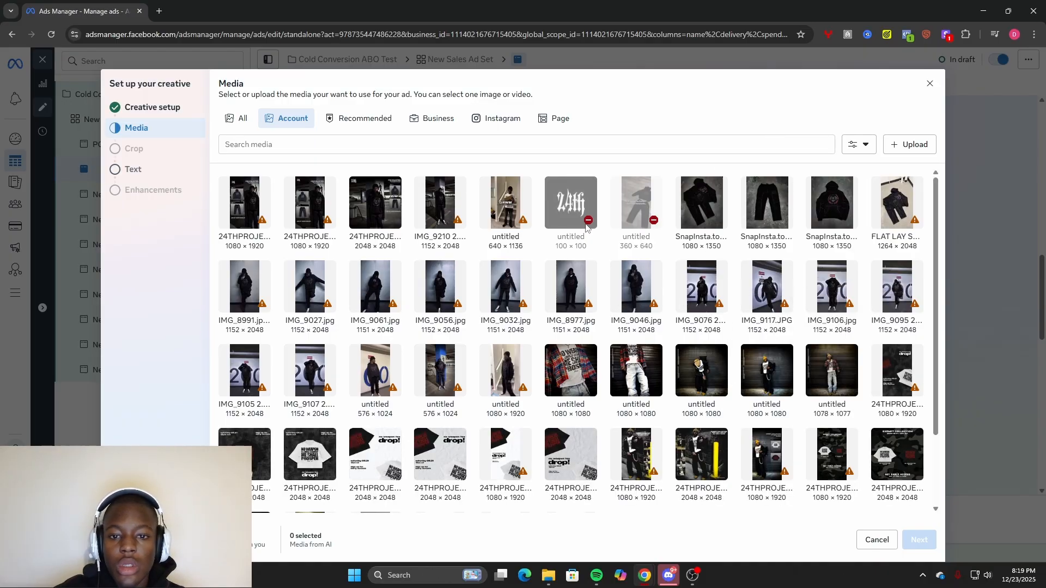
{"action": "mouse_move", "coordinate": [686, 220]}
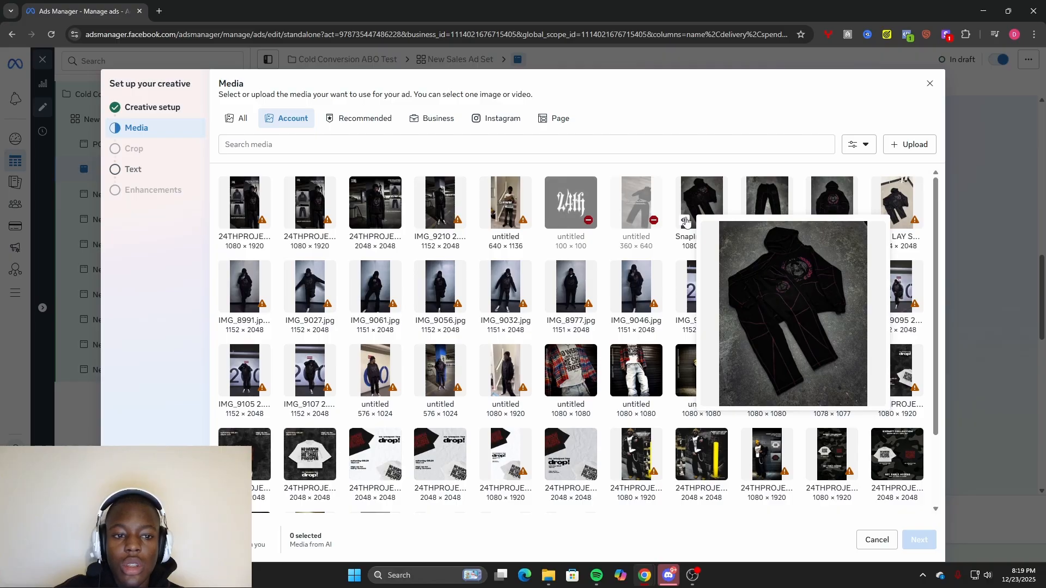
{"action": "left_click", "coordinate": [701, 203]}
{"action": "left_click", "coordinate": [919, 540]}
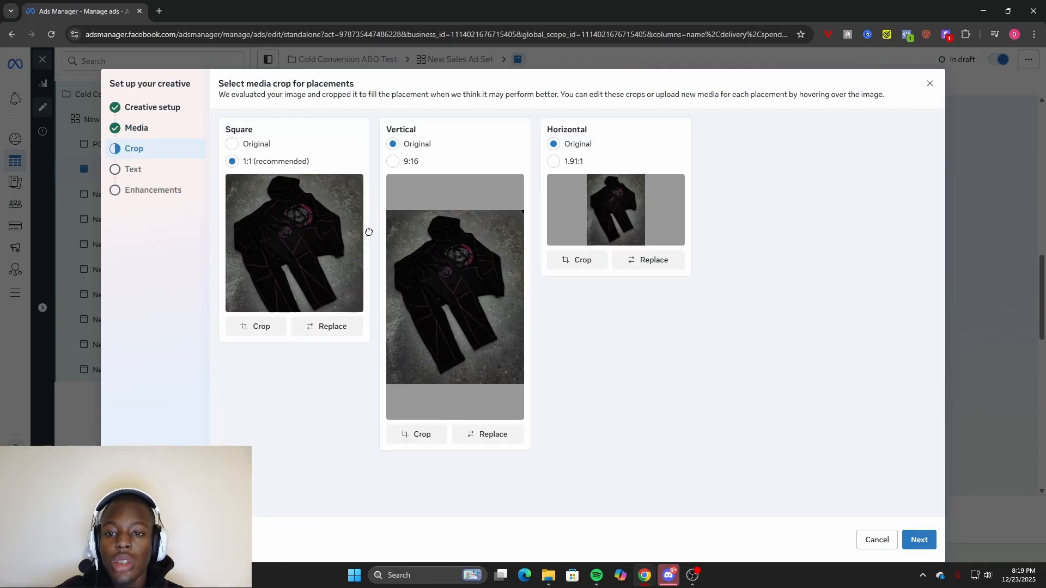
- Apply 1:1 square, 9:16 vertical and 1.91:1 horizontal crops to the tracksuit image
{"action": "left_click", "coordinate": [291, 144]}
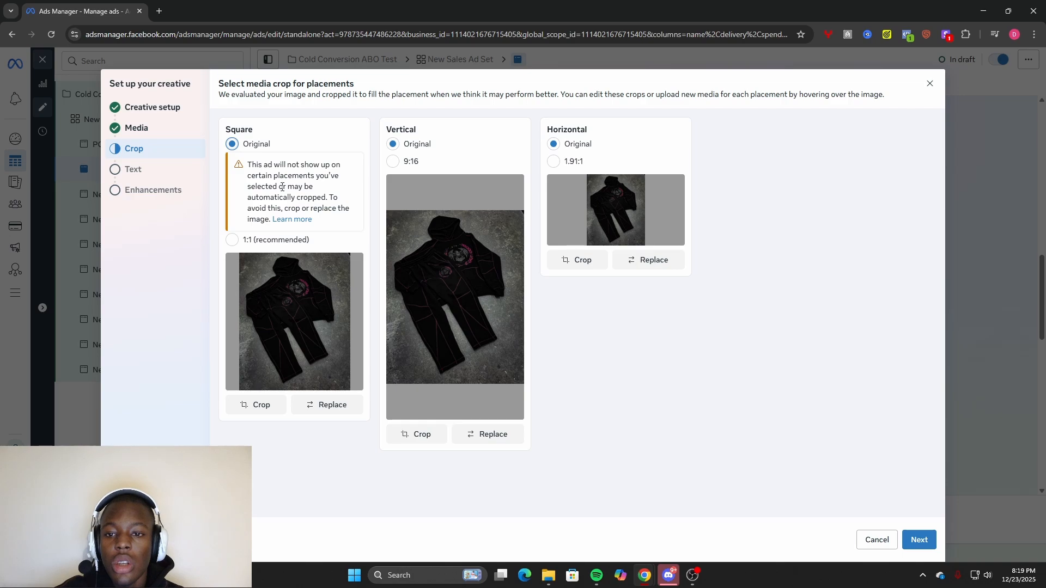
{"action": "left_click", "coordinate": [291, 240]}
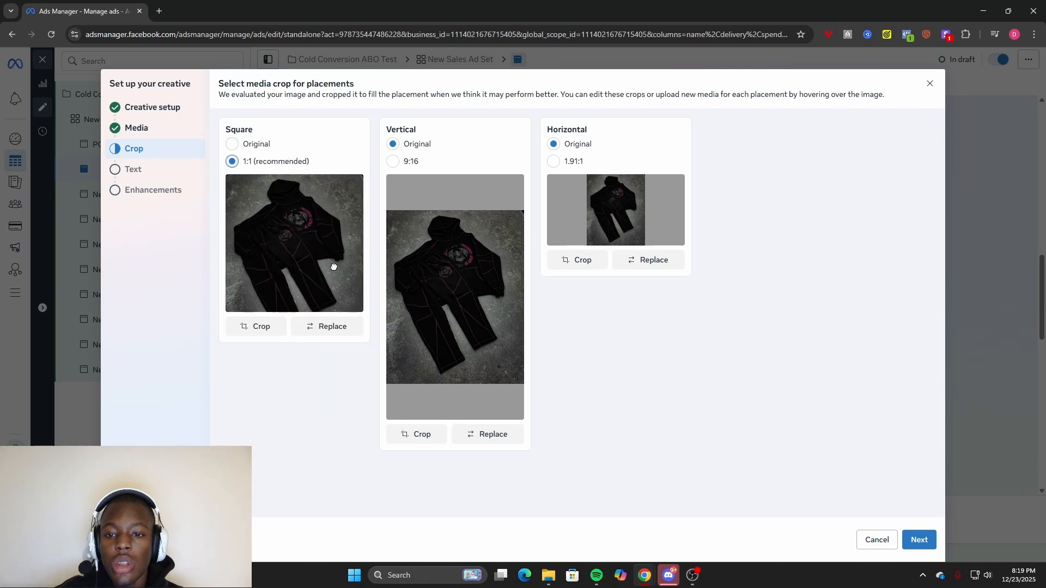
{"action": "left_click", "coordinate": [450, 162]}
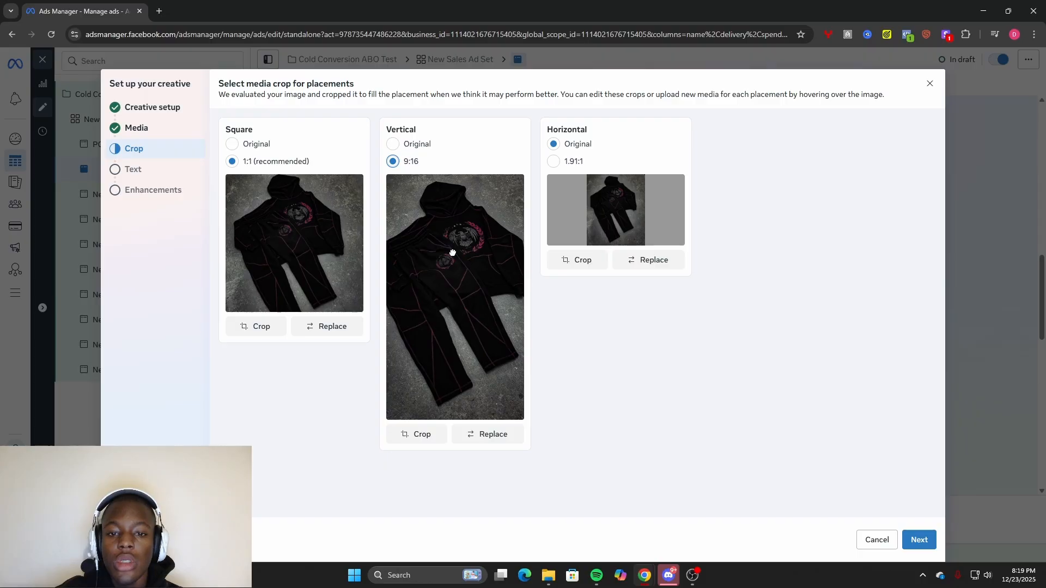
{"action": "left_click", "coordinate": [593, 169]}
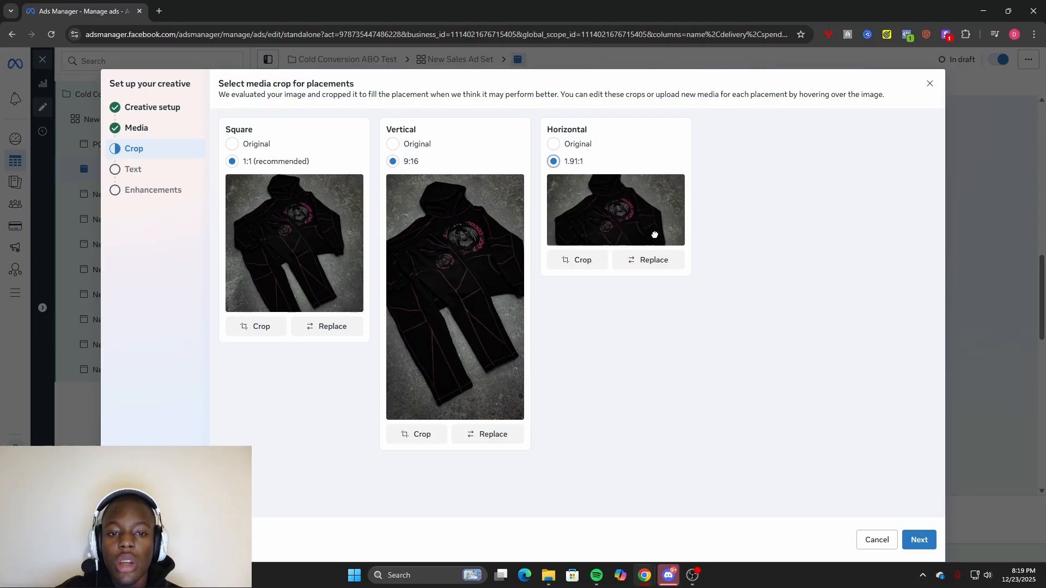
{"action": "left_click", "coordinate": [919, 540]}
- Leave the primary text empty and set the call to action to Shop now
{"action": "left_click", "coordinate": [314, 139]}
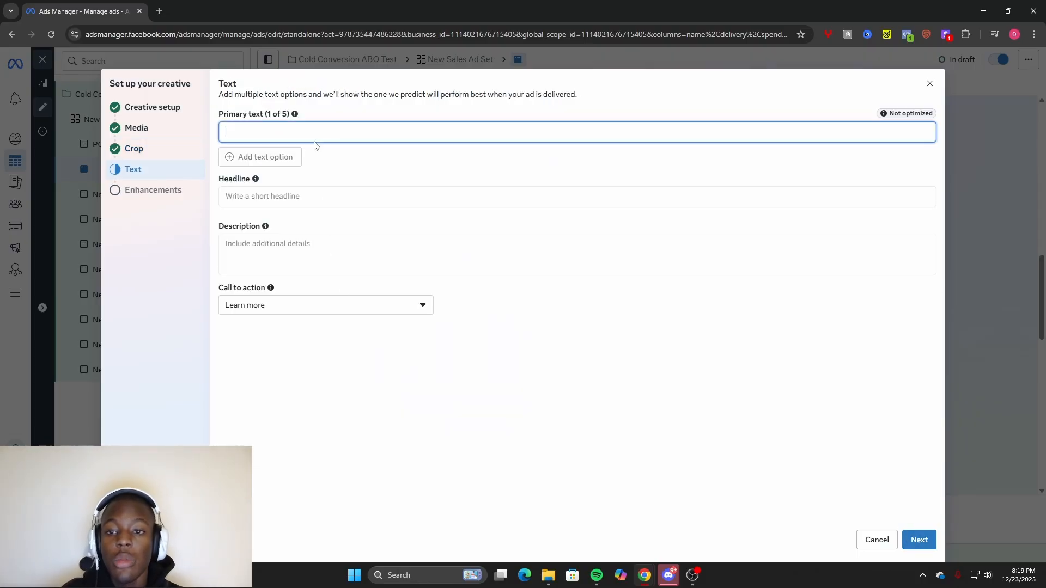
{"action": "type", "text": "12/23/2025"}
{"action": "key", "text": "ctrl+z"}
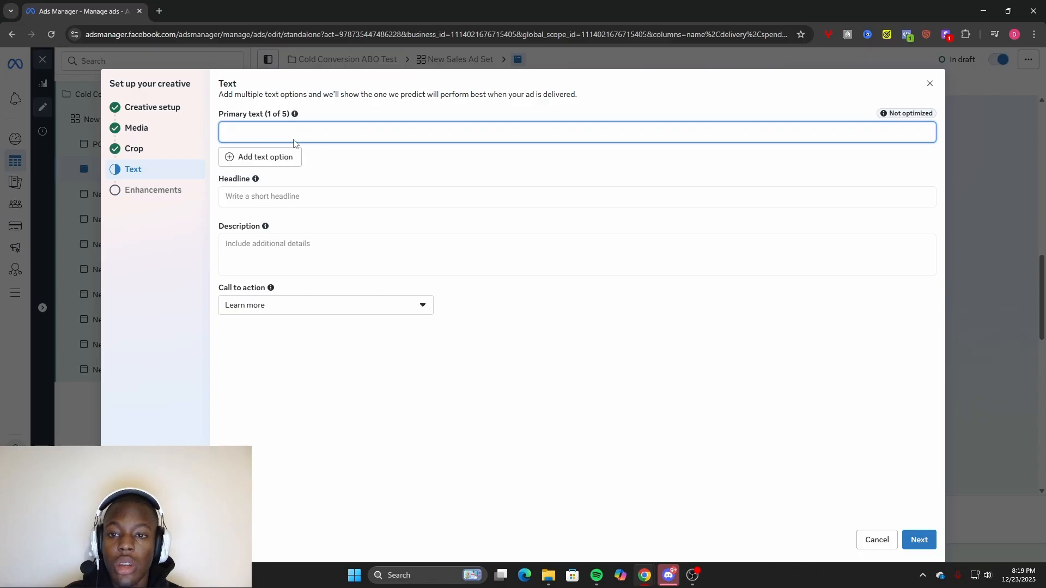
{"action": "left_click", "coordinate": [286, 309]}
{"action": "scroll", "coordinate": [292, 390], "scroll_direction": "down", "scroll_amount": 3}
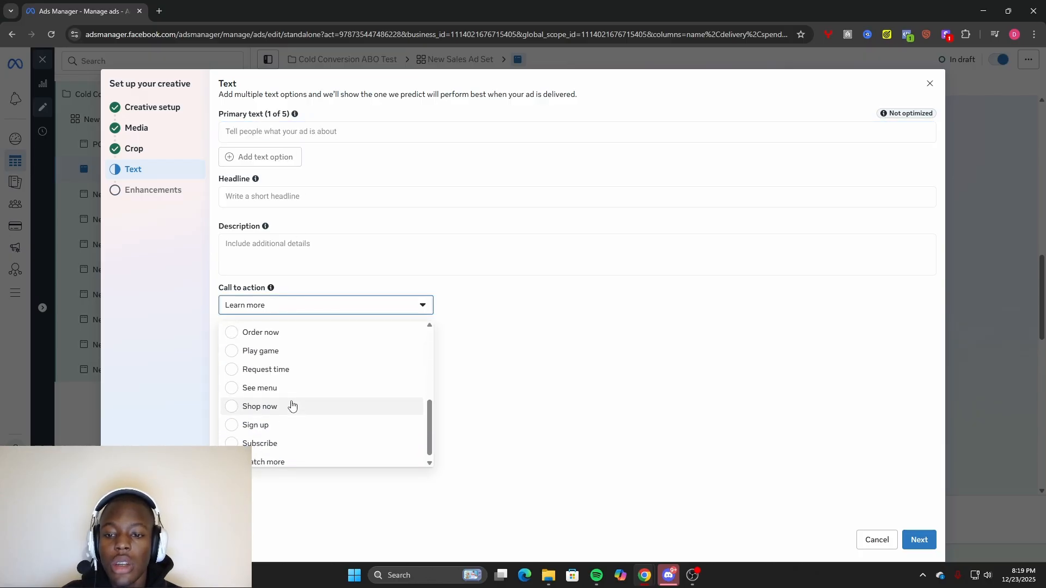
{"action": "left_click", "coordinate": [292, 404]}
{"action": "left_click", "coordinate": [919, 540]}
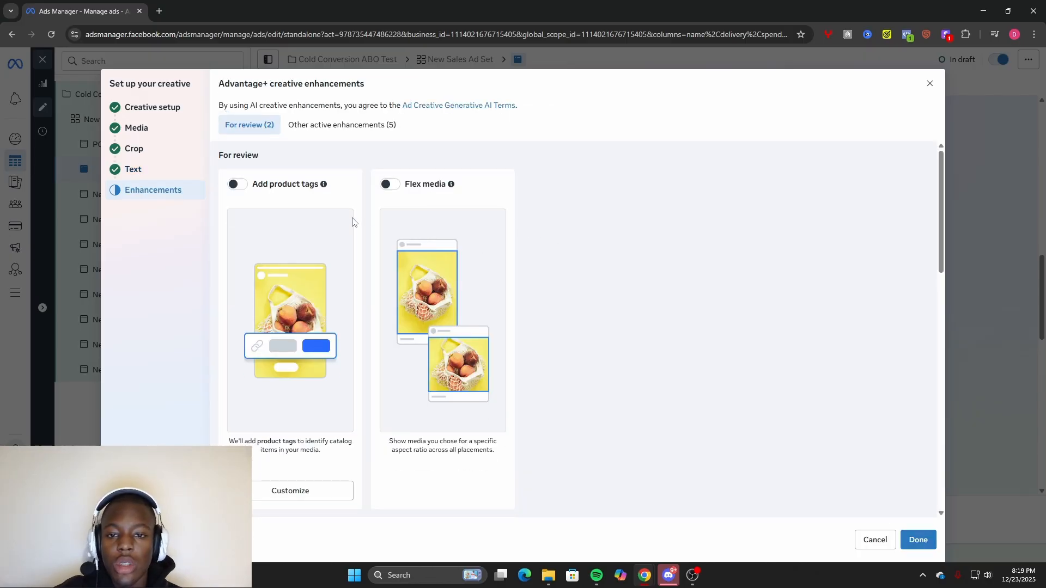
- Turn off Add music, Visual touch-ups and Add animation, then confirm with Done
{"action": "scroll", "coordinate": [413, 283], "scroll_direction": "down", "scroll_amount": 3}
{"action": "scroll", "coordinate": [690, 256], "scroll_direction": "down", "scroll_amount": 3}
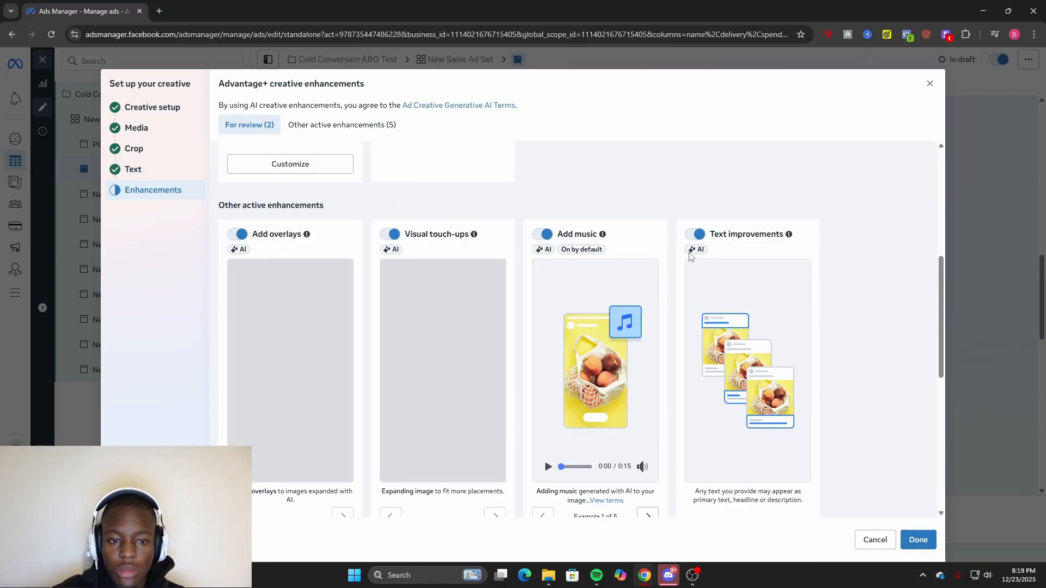
{"action": "left_click", "coordinate": [547, 238]}
{"action": "left_click", "coordinate": [390, 236]}
{"action": "scroll", "coordinate": [624, 343], "scroll_direction": "down", "scroll_amount": 3}
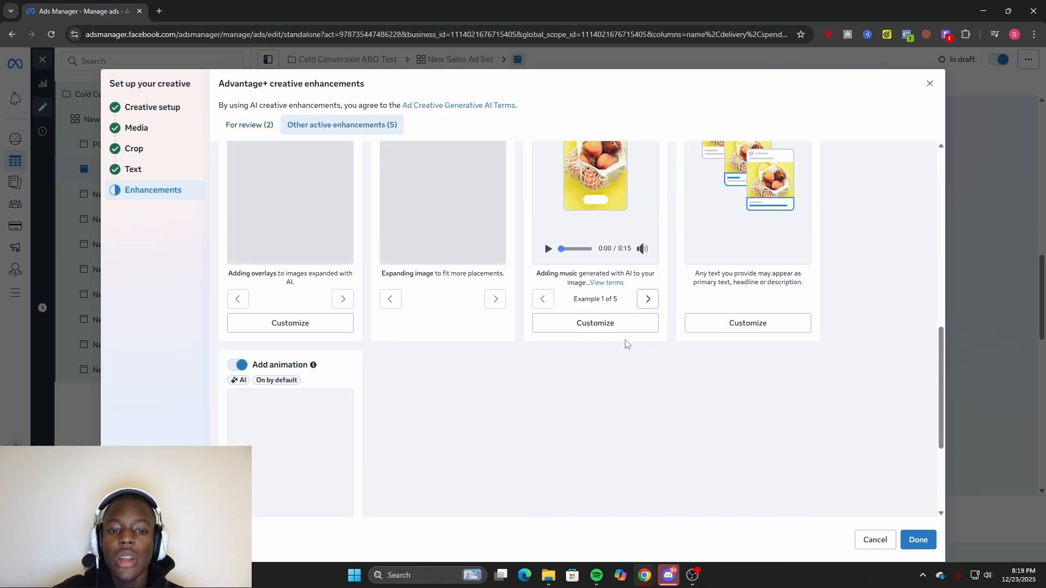
{"action": "left_click", "coordinate": [240, 365]}
{"action": "scroll", "coordinate": [671, 406], "scroll_direction": "down", "scroll_amount": 3}
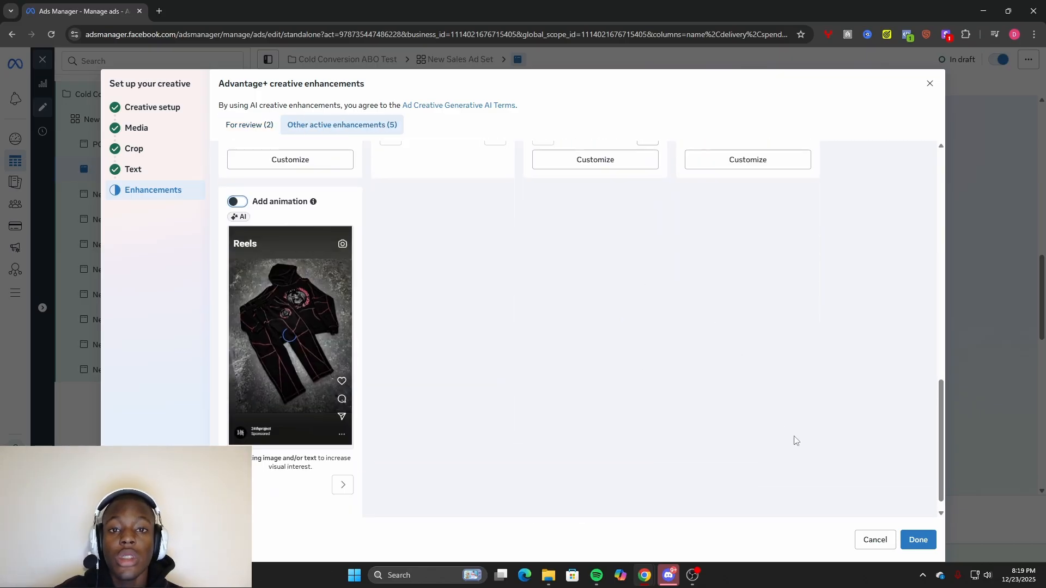
{"action": "left_click", "coordinate": [919, 549]}
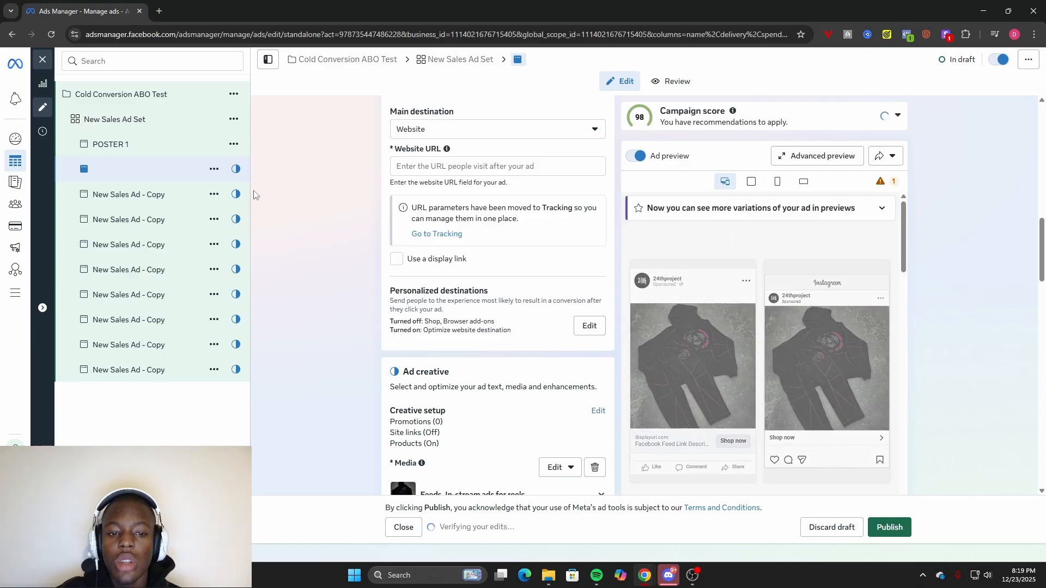
- Name the copied ad FLAT LAY SETS in capitals, then switch to the POSTER 1 ad
{"action": "scroll", "coordinate": [448, 142], "scroll_direction": "up", "scroll_amount": 10}
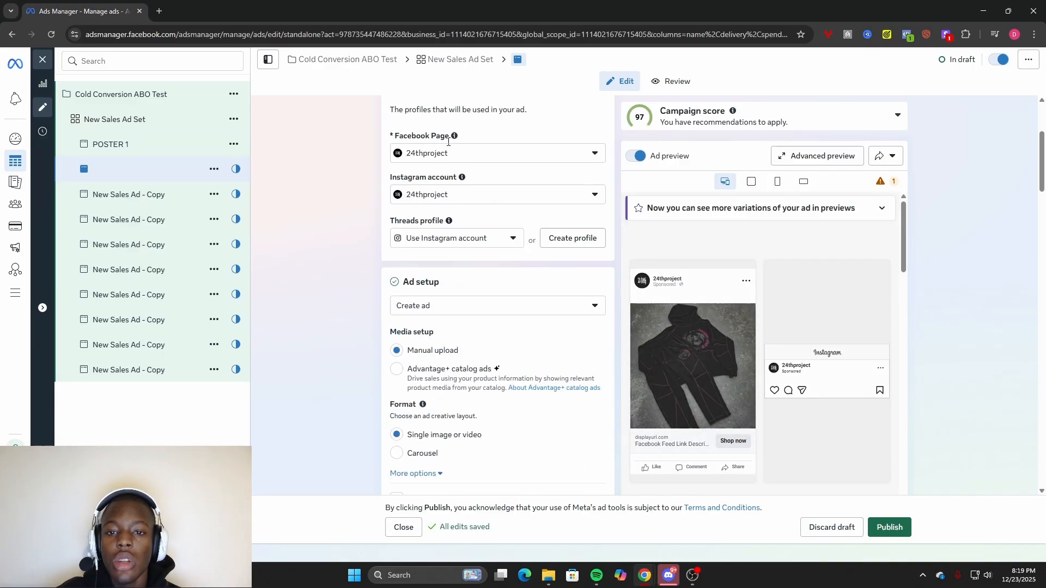
{"action": "scroll", "coordinate": [448, 142], "scroll_direction": "up", "scroll_amount": 3}
{"action": "left_click", "coordinate": [462, 135]}
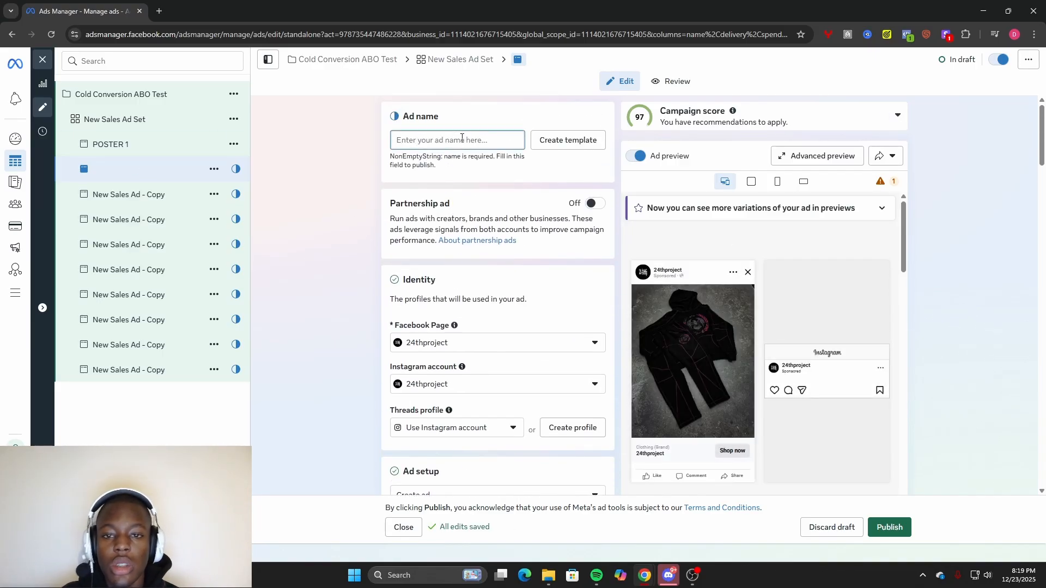
{"action": "type", "text": "flat"}
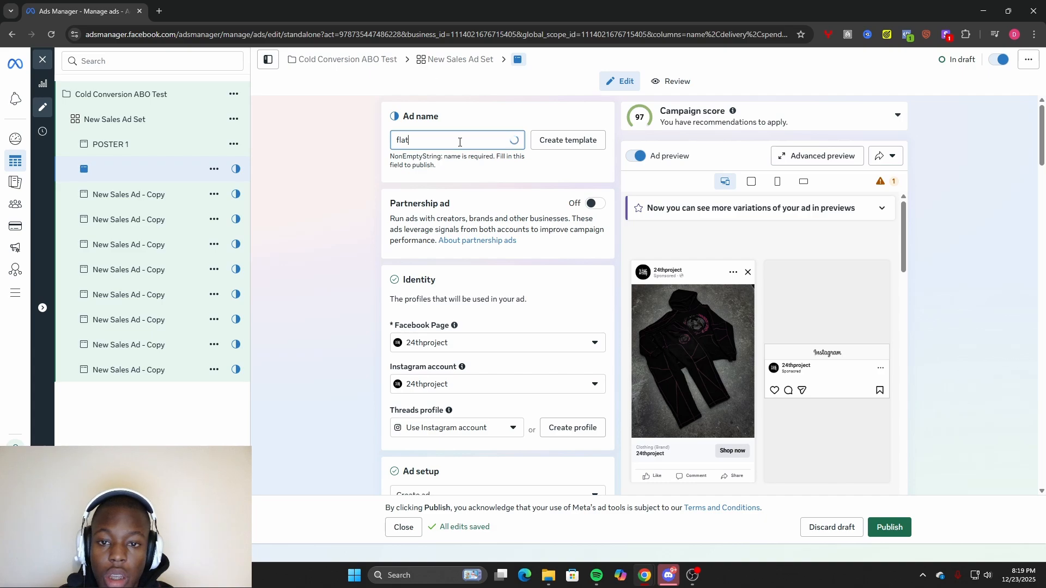
{"action": "key", "text": "BackSpace"}
{"action": "key", "text": "BackSpace"}
{"action": "key", "text": "BackSpace"}
{"action": "key", "text": "BackSpace"}
{"action": "type", "text": "FLAT LAY SETS"}
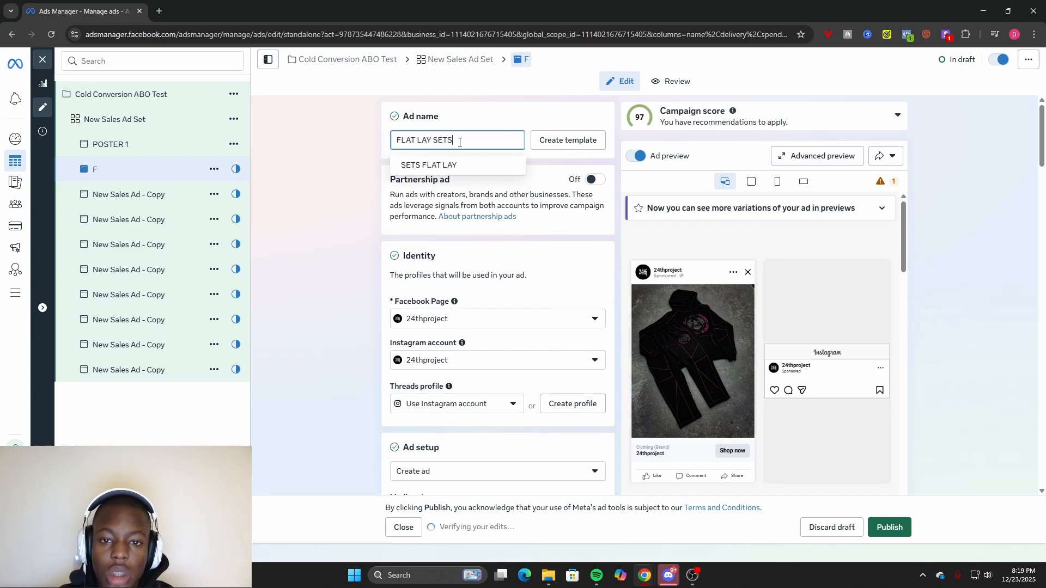
{"action": "left_click", "coordinate": [151, 166]}
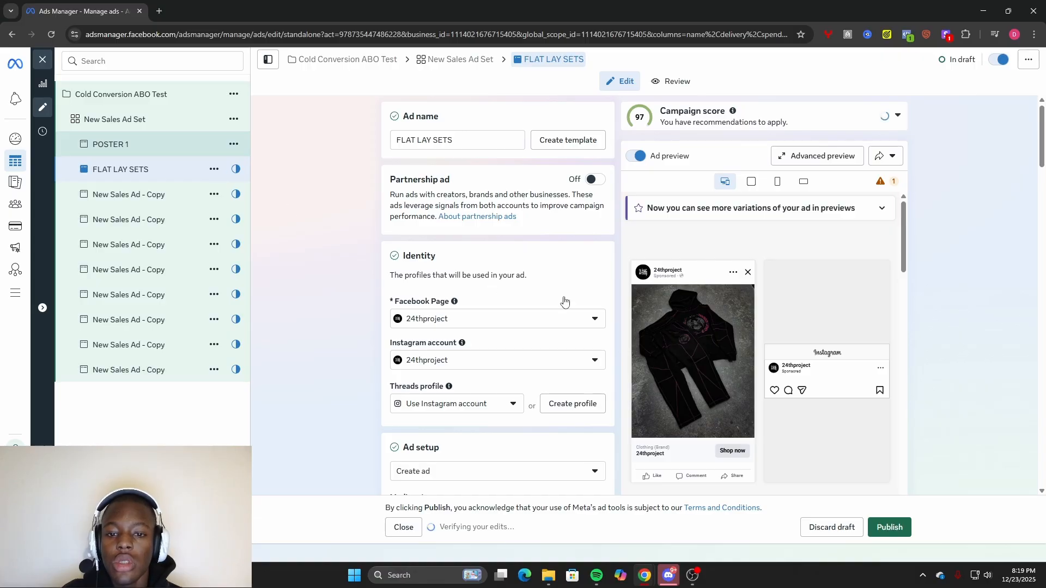
{"action": "scroll", "coordinate": [545, 334], "scroll_direction": "down", "scroll_amount": 17}
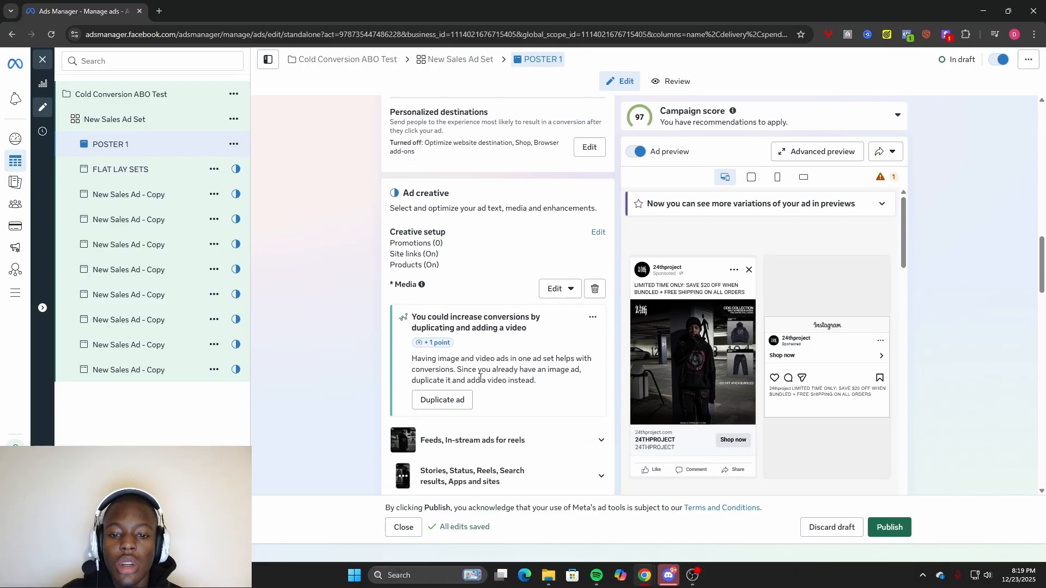
- Copy POSTER 1's primary text and paste it into the FLAT LAY SETS ad
{"action": "scroll", "coordinate": [480, 377], "scroll_direction": "down", "scroll_amount": 10}
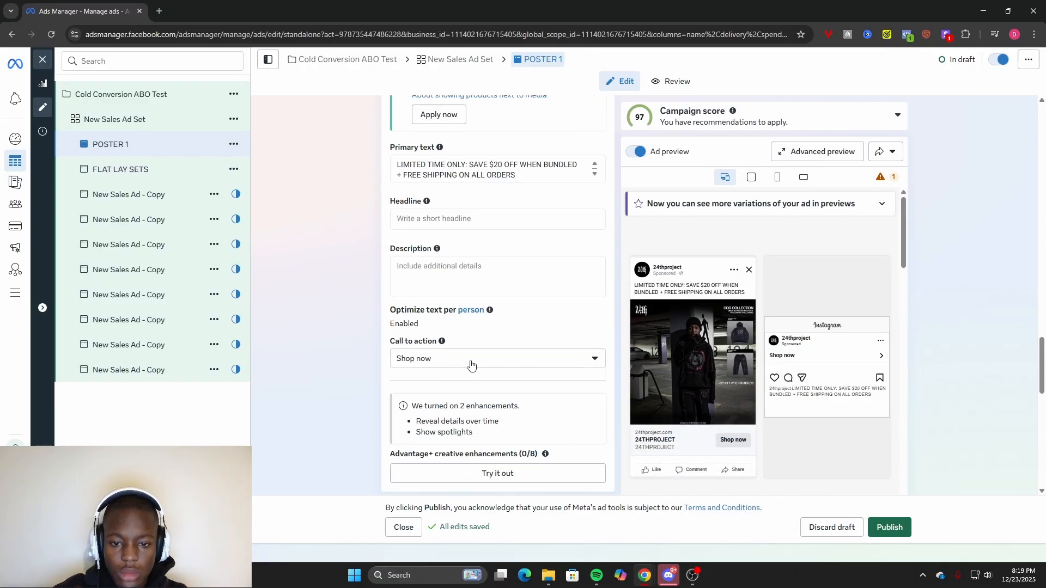
{"action": "scroll", "coordinate": [472, 327], "scroll_direction": "up", "scroll_amount": 2}
{"action": "double_click", "coordinate": [477, 281]}
{"action": "key", "text": "ctrl+a"}
{"action": "key", "text": "ctrl+c"}
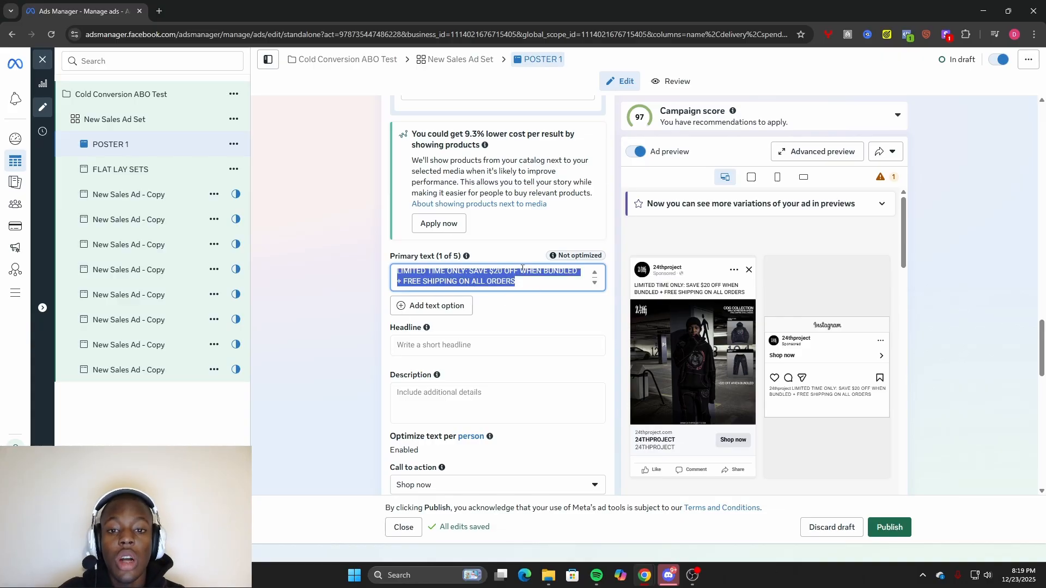
{"action": "left_click", "coordinate": [141, 169]}
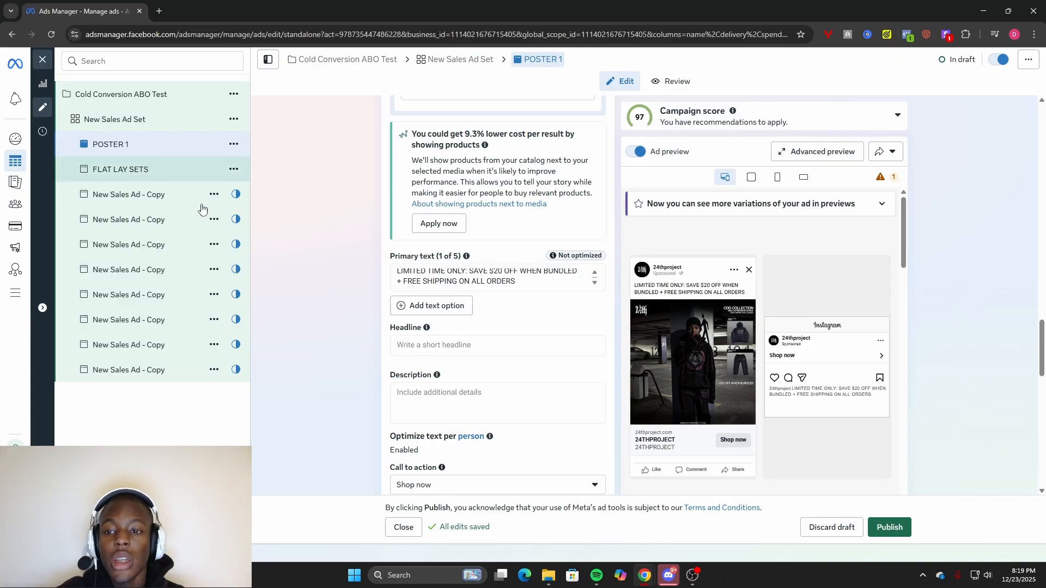
{"action": "left_click", "coordinate": [470, 140]}
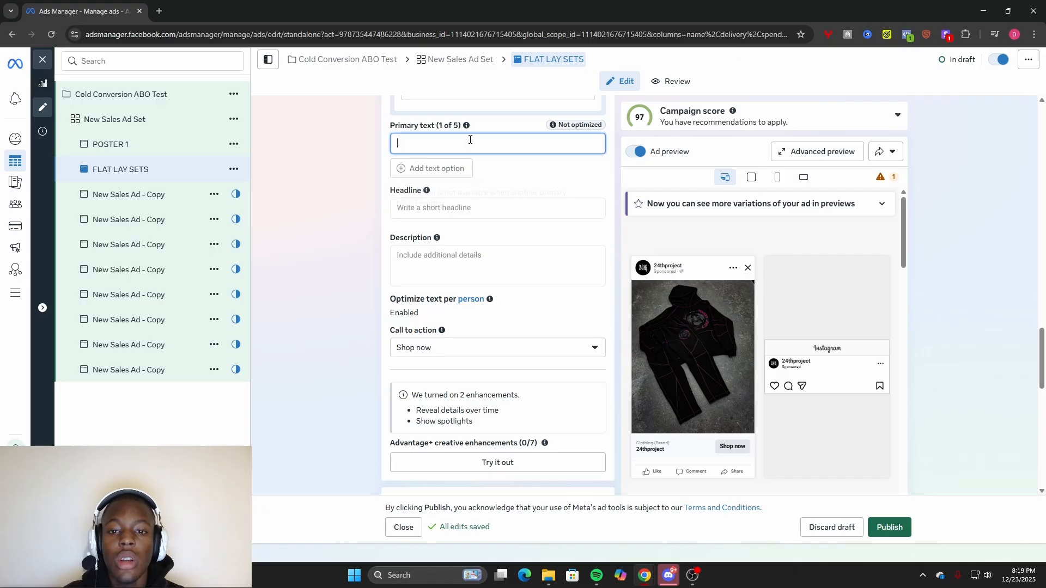
{"action": "key", "text": "ctrl+v"}
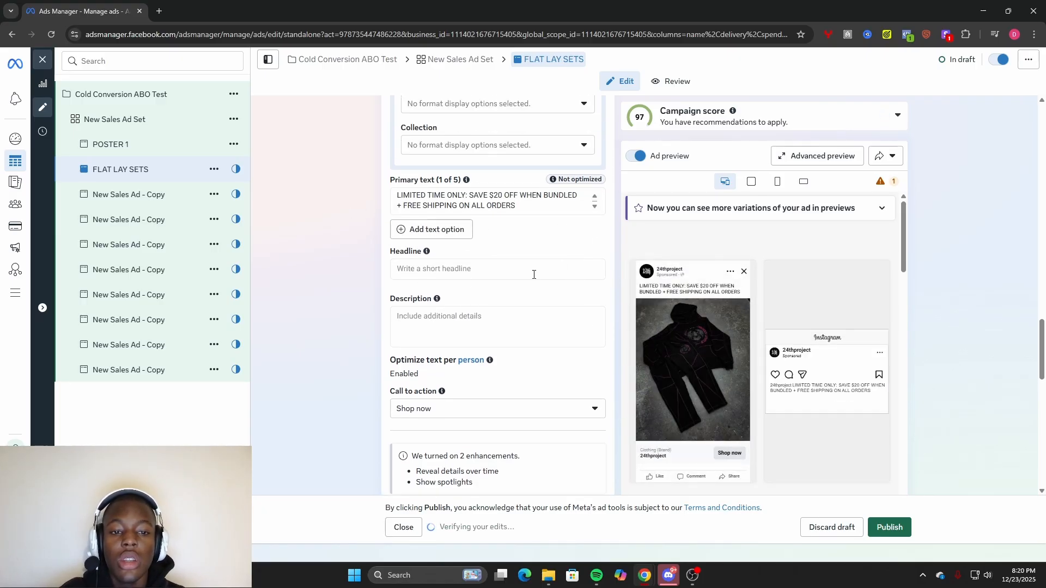
- Set the FLAT LAY SETS website URL to 24thproject.com
{"action": "left_click", "coordinate": [880, 181]}
{"action": "left_click", "coordinate": [725, 181]}
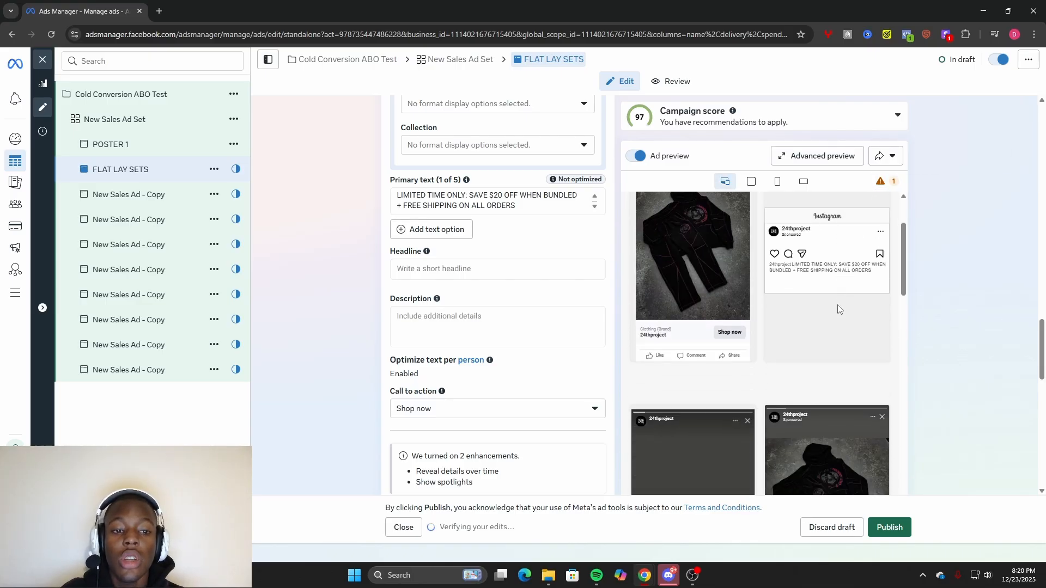
{"action": "scroll", "coordinate": [455, 293], "scroll_direction": "up", "scroll_amount": 10}
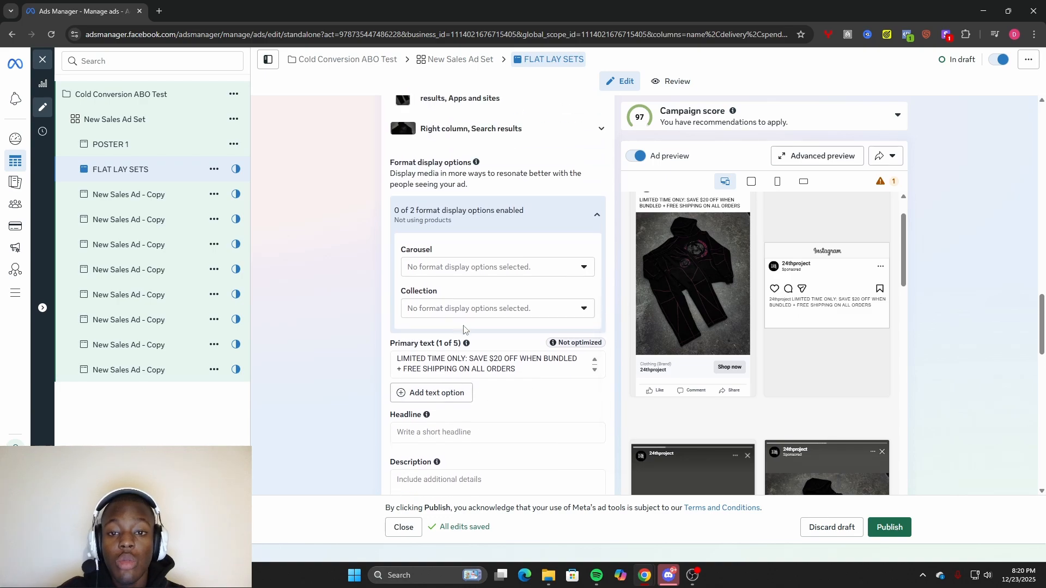
{"action": "left_click", "coordinate": [465, 258]}
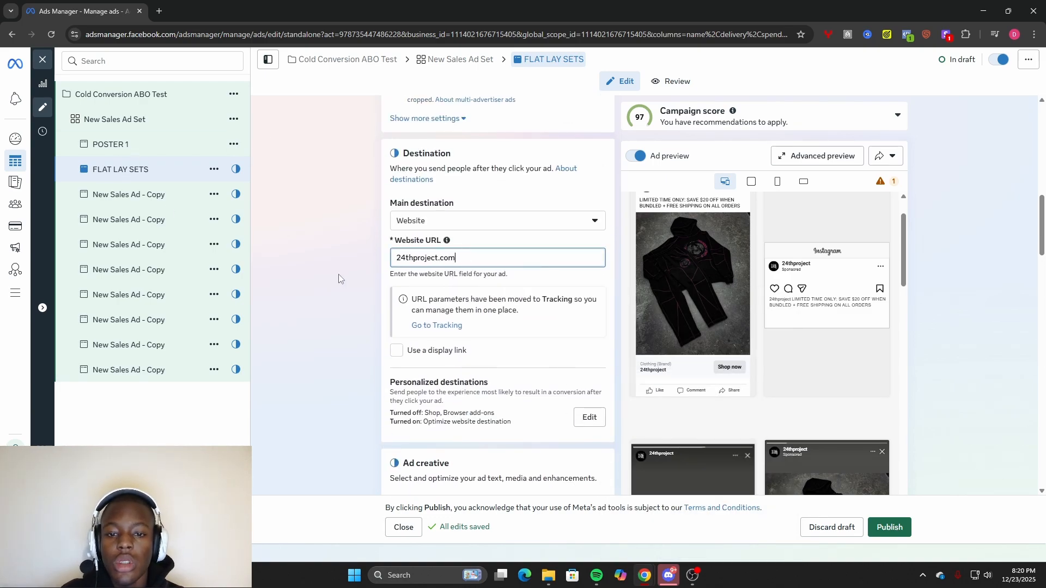
{"action": "left_click", "coordinate": [482, 280]}
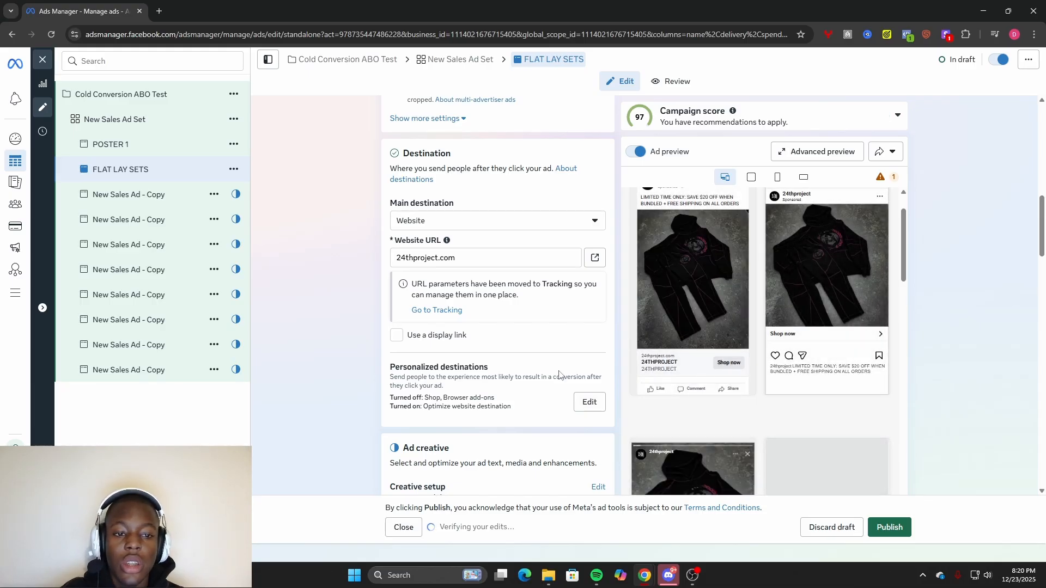
- Go to the next New Sales Ad - Copy and bring up its Set up creative options
{"action": "left_click", "coordinate": [144, 201]}
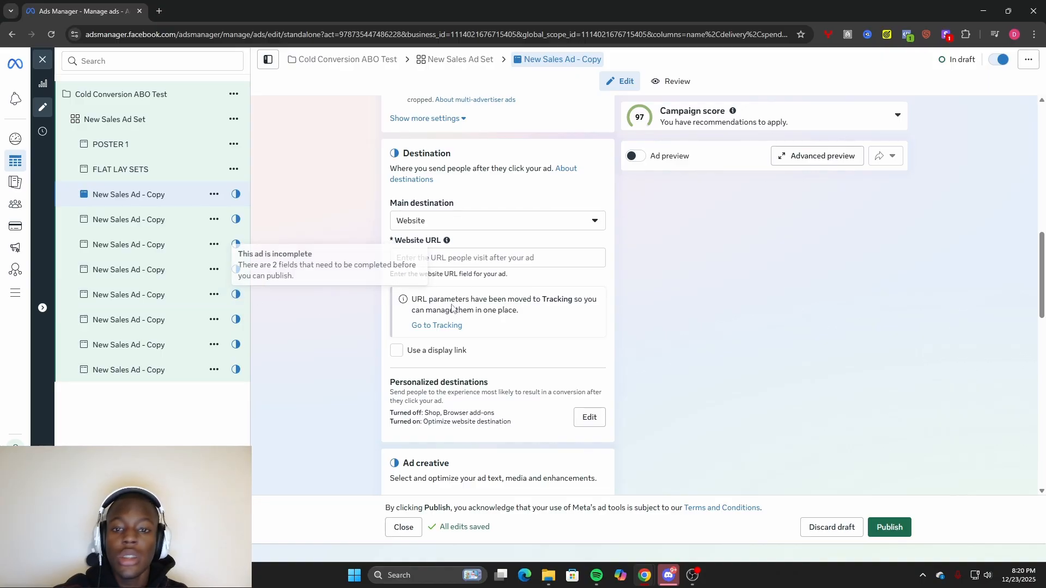
{"action": "scroll", "coordinate": [451, 308], "scroll_direction": "up", "scroll_amount": 10}
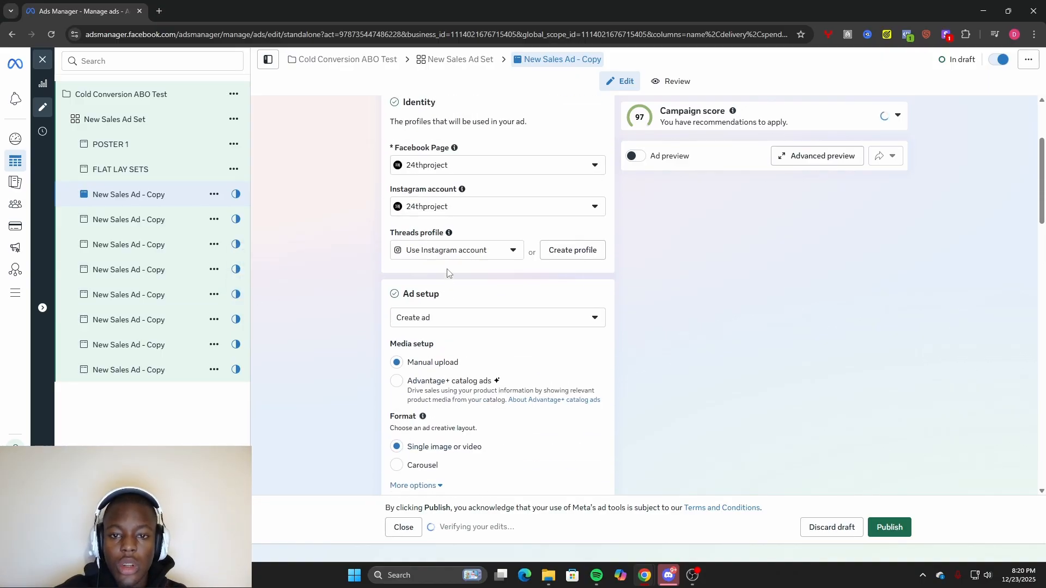
{"action": "scroll", "coordinate": [447, 272], "scroll_direction": "down", "scroll_amount": 10}
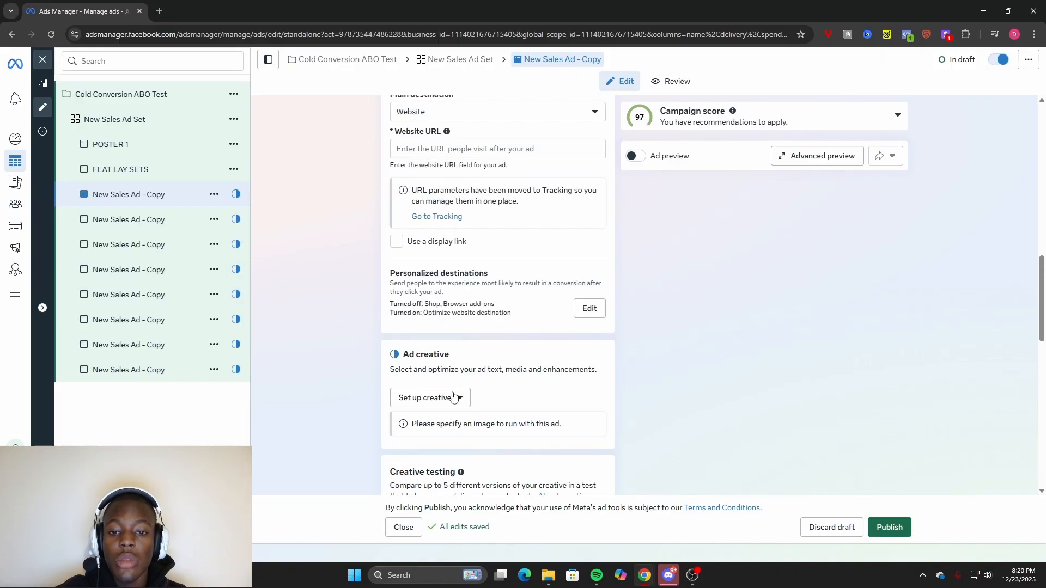
{"action": "left_click", "coordinate": [453, 397]}
- Choose manual upload, select the CREATIVE 1 unboxing video, and preview it on the Trim step
{"action": "left_click", "coordinate": [438, 446]}
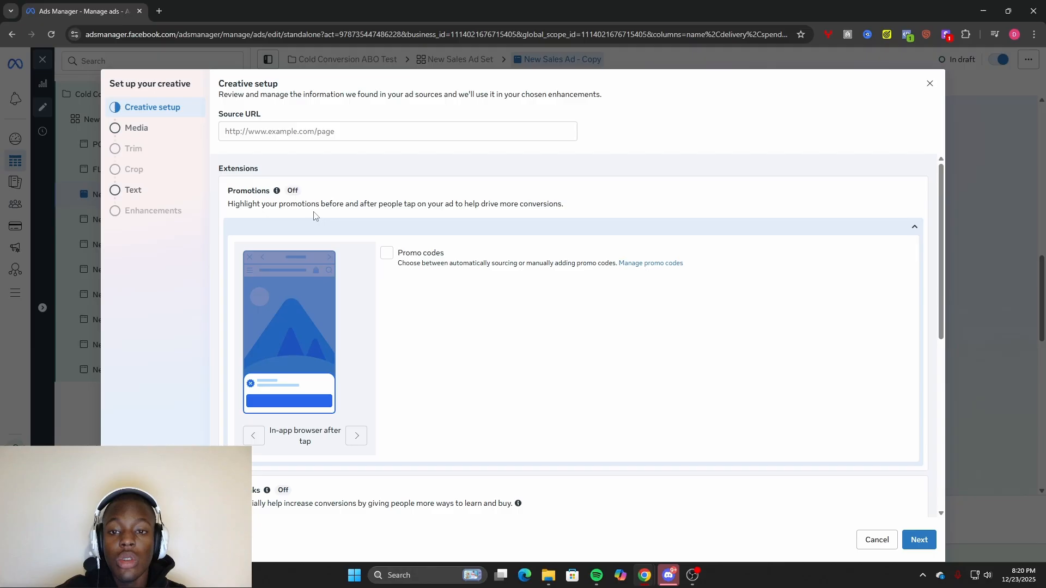
{"action": "left_click", "coordinate": [162, 133]}
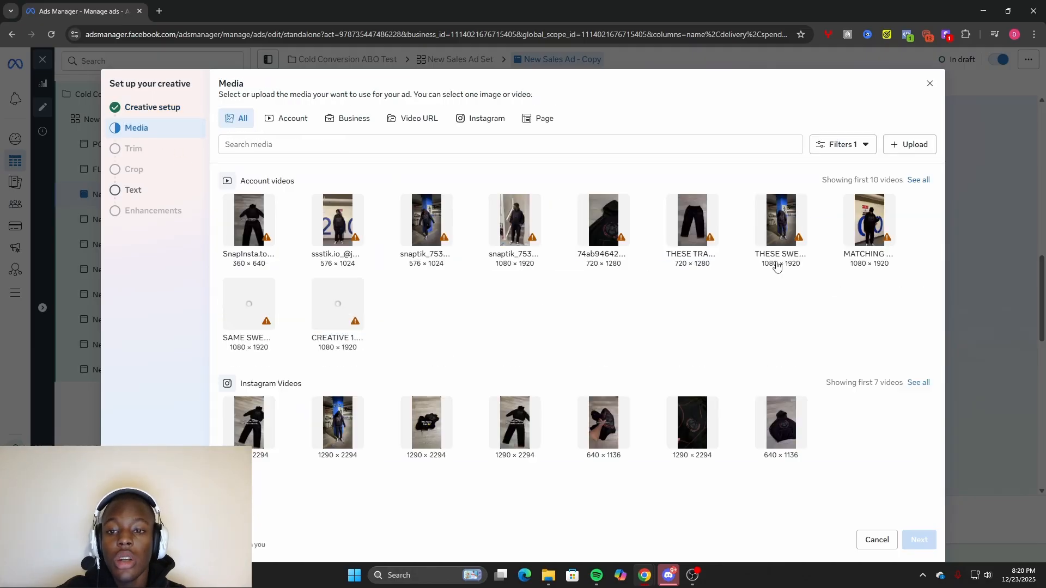
{"action": "left_click", "coordinate": [331, 303]}
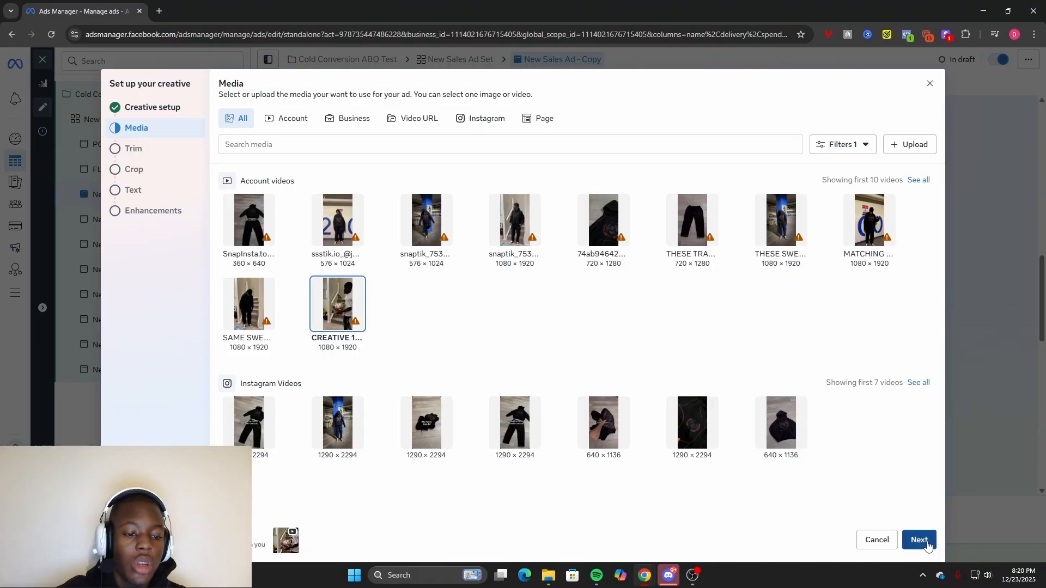
{"action": "left_click", "coordinate": [919, 540]}
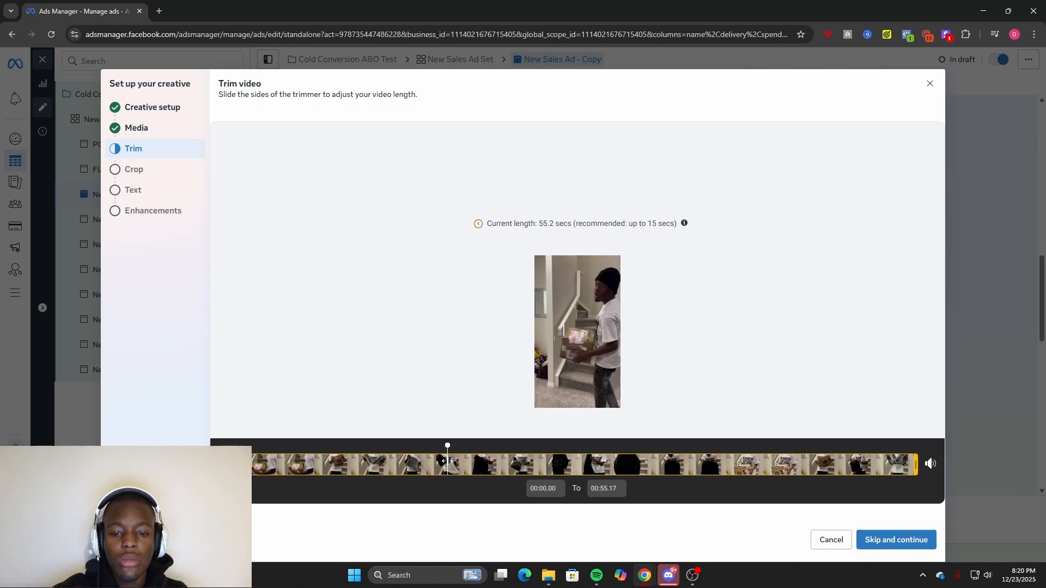
{"action": "left_click_drag", "start_coordinate": [432, 457], "coordinate": [427, 452]}
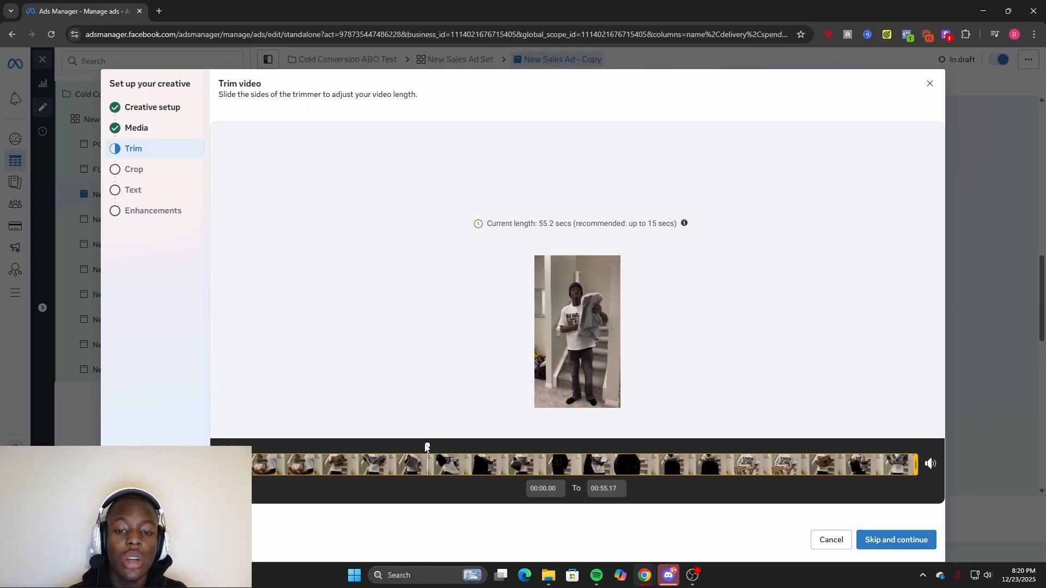
{"action": "left_click", "coordinate": [224, 463]}
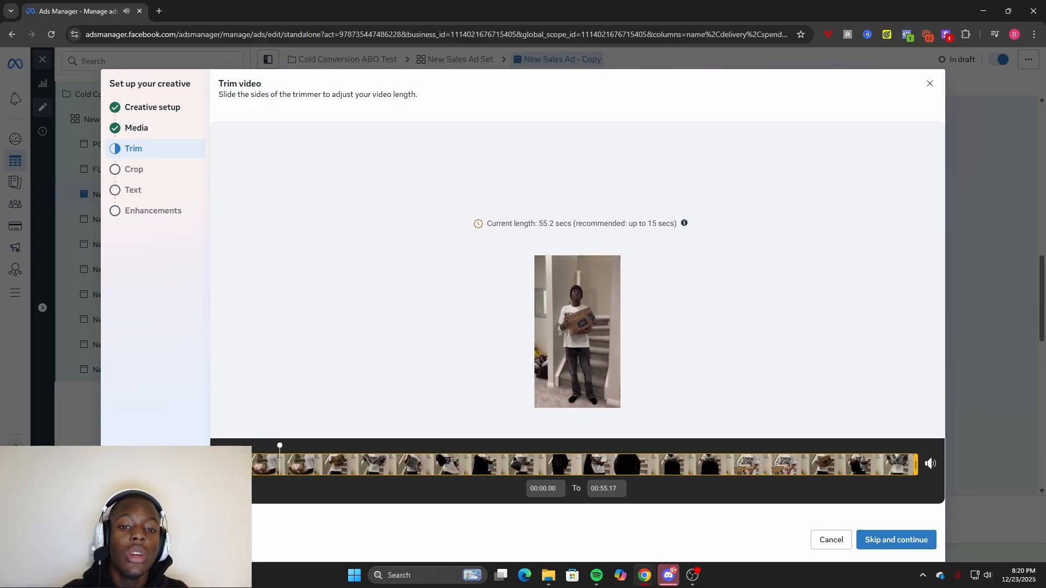
- Keep the video untrimmed and shift the 1:1 square crop higher on the frame
{"action": "left_click", "coordinate": [874, 536]}
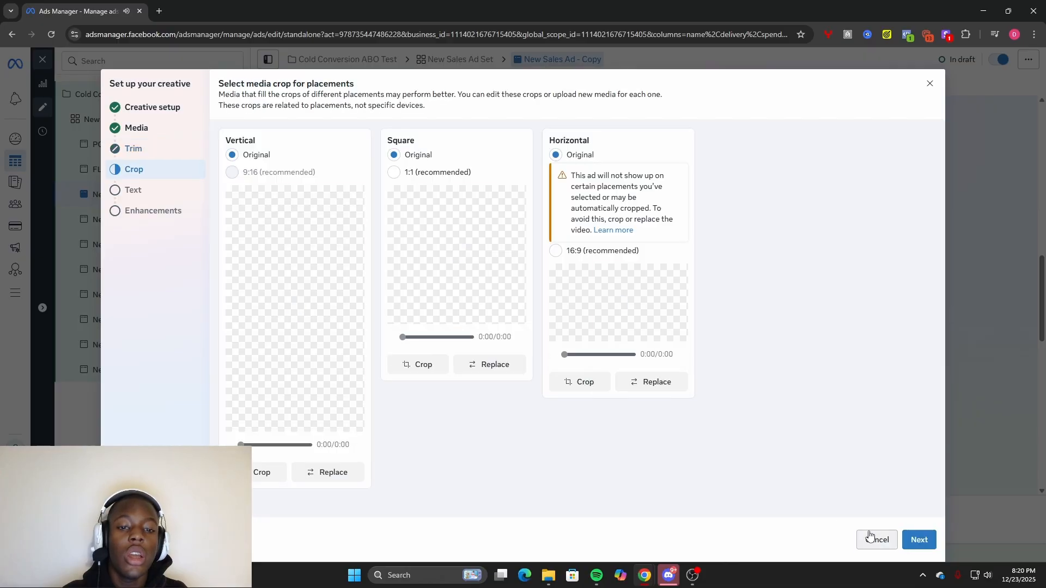
{"action": "left_click", "coordinate": [414, 174]}
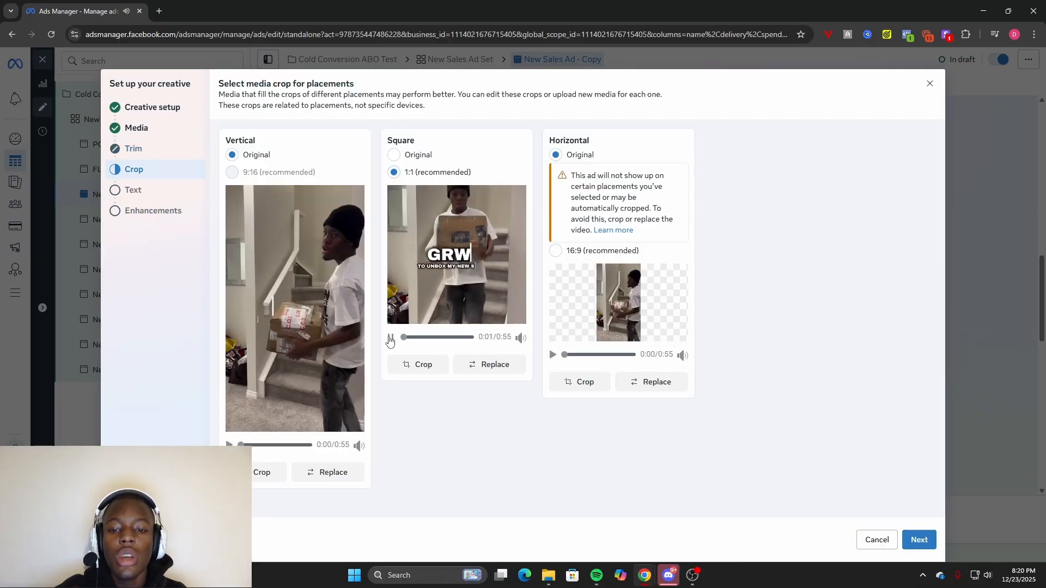
{"action": "left_click", "coordinate": [418, 365]}
{"action": "left_click_drag", "start_coordinate": [629, 294], "coordinate": [640, 270]}
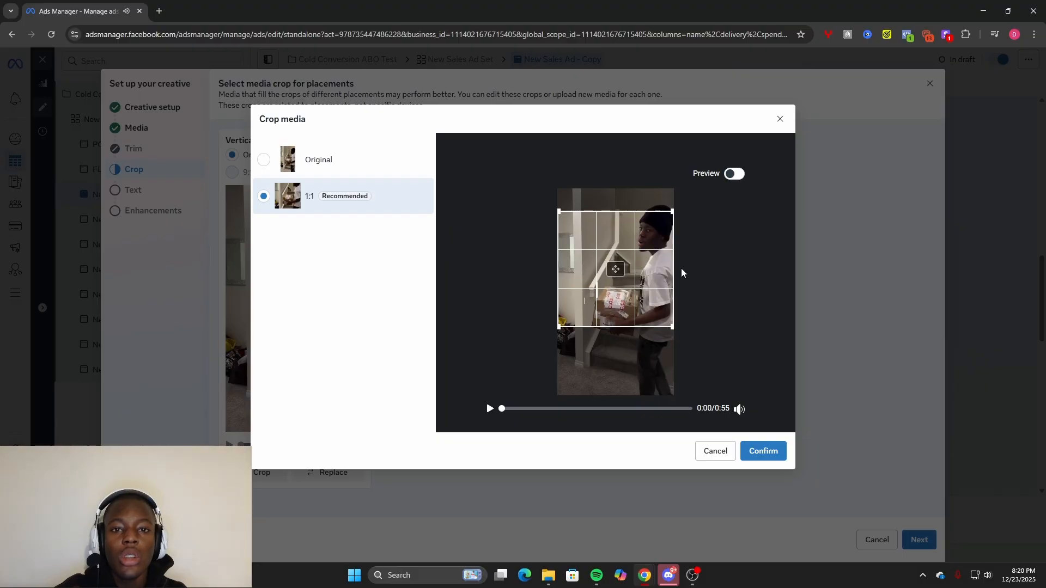
{"action": "left_click", "coordinate": [762, 452]}
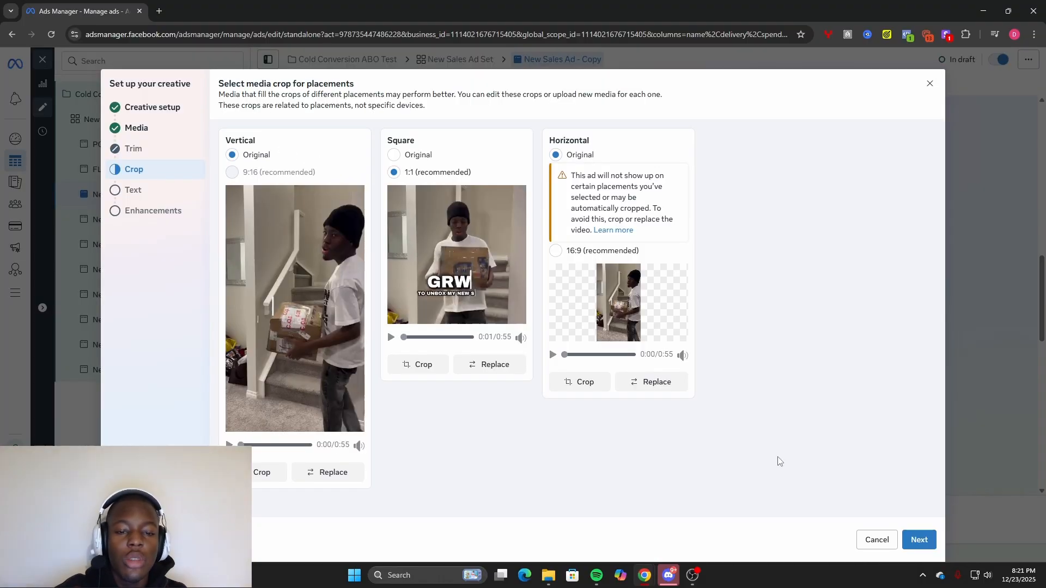
- Paste the $20-off promo sentence as primary text and set the call to action to Shop now
{"action": "left_click", "coordinate": [917, 541]}
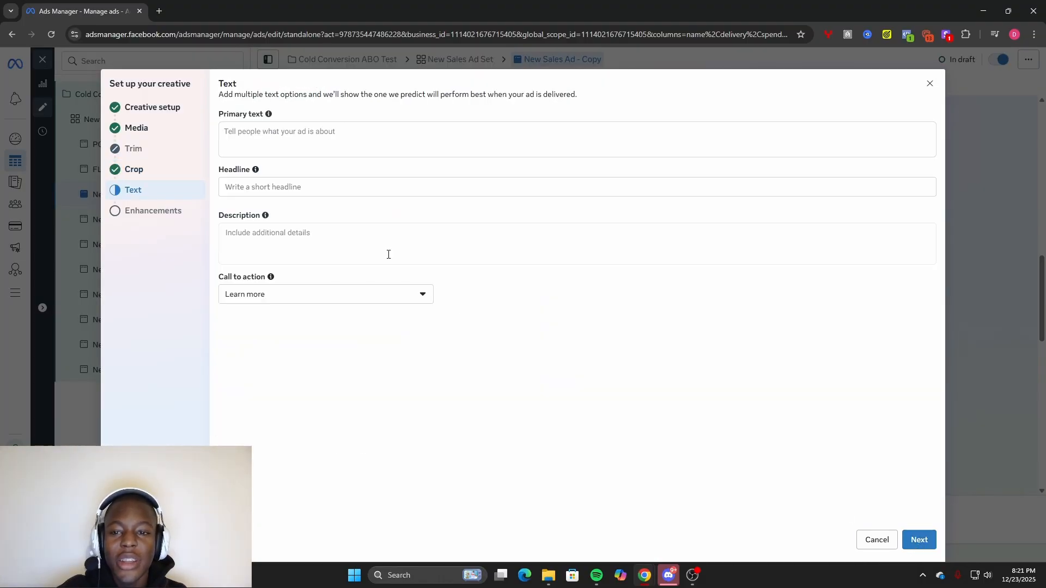
{"action": "left_click", "coordinate": [332, 152]}
{"action": "type", "text": "LIMITED TIME ONLY: SAVE $20 OFF WHEN BUNDLED + FREE SHIPPING ON ALL ORDERS"}
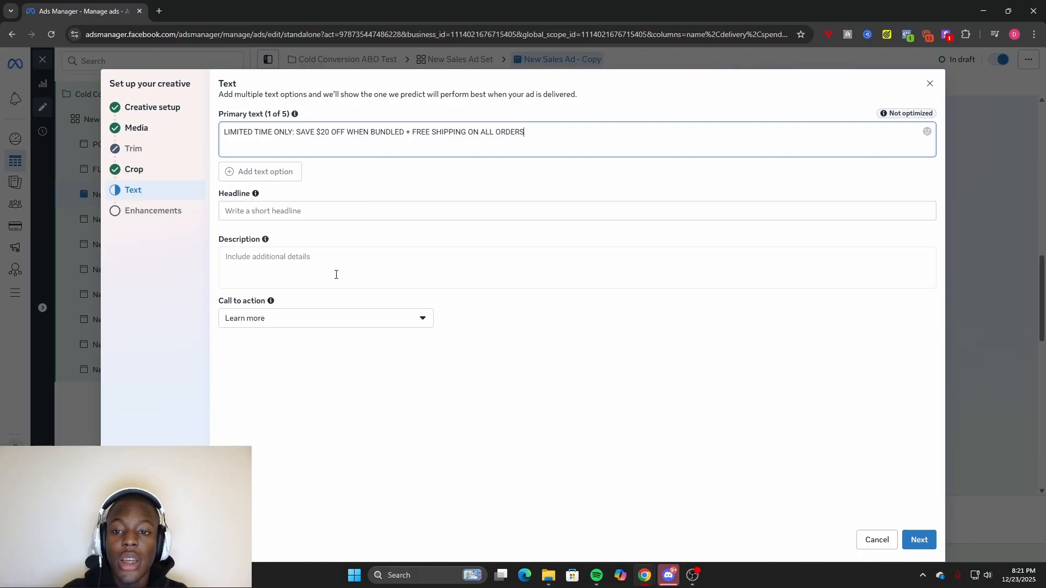
{"action": "left_click", "coordinate": [343, 318]}
{"action": "scroll", "coordinate": [330, 390], "scroll_direction": "down", "scroll_amount": 3}
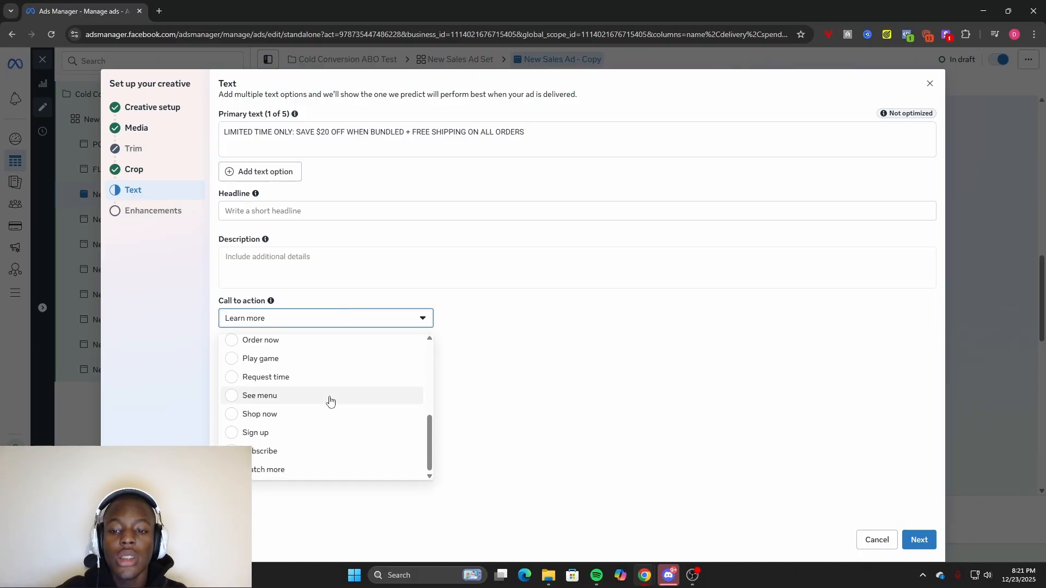
{"action": "left_click", "coordinate": [348, 416]}
- Turn off the Video touch-ups and Text improvements creative enhancements
{"action": "left_click", "coordinate": [918, 540]}
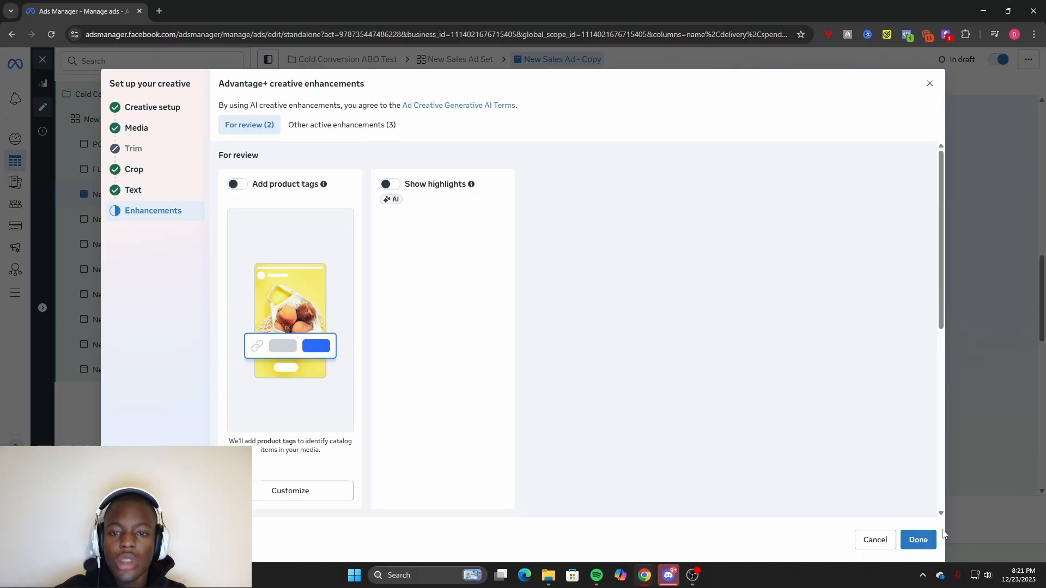
{"action": "scroll", "coordinate": [437, 406], "scroll_direction": "down", "scroll_amount": 3}
{"action": "left_click", "coordinate": [390, 398]}
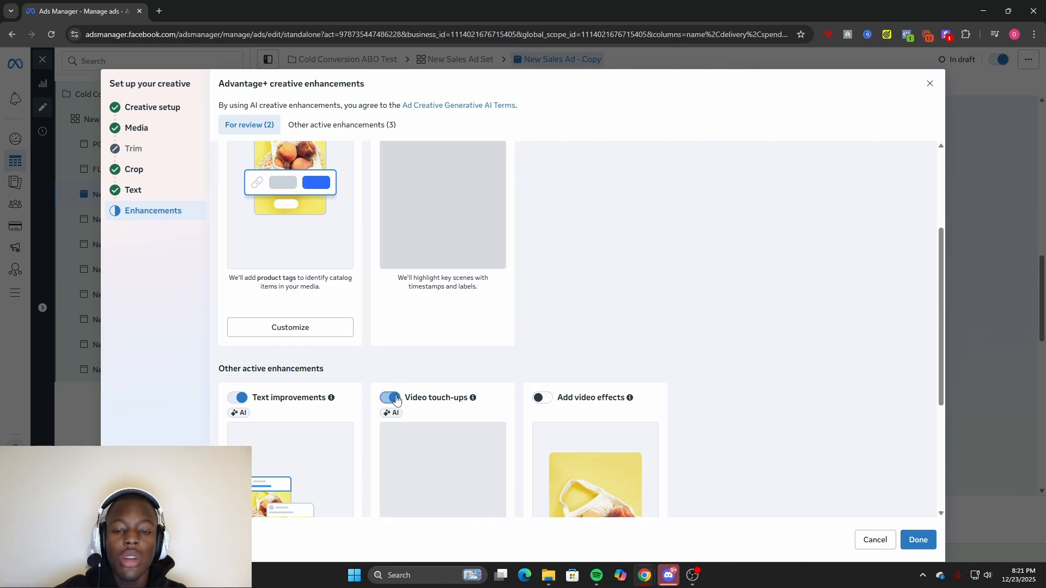
{"action": "left_click", "coordinate": [240, 398]}
{"action": "scroll", "coordinate": [857, 436], "scroll_direction": "down", "scroll_amount": 3}
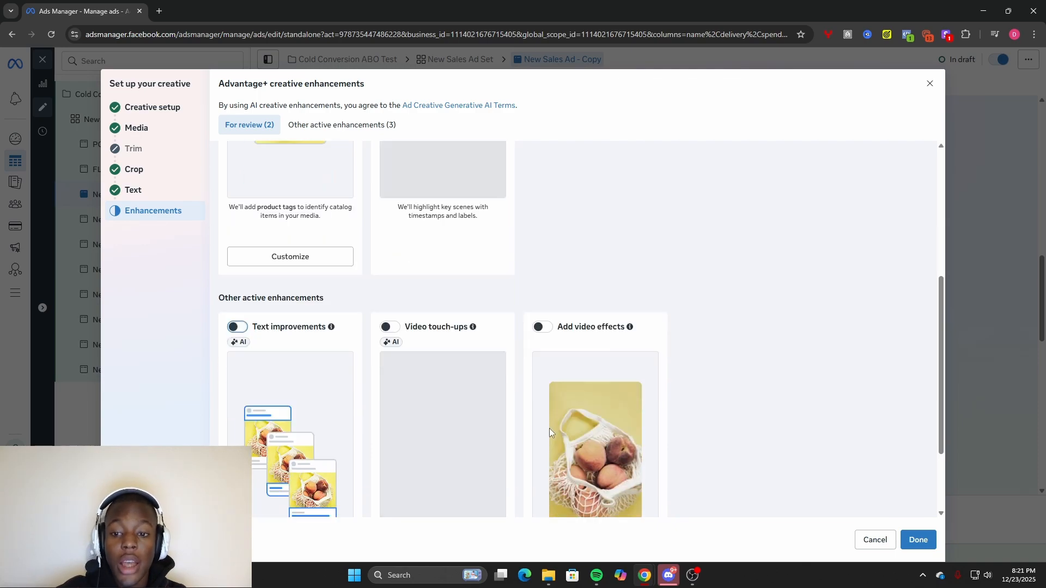
{"action": "left_click", "coordinate": [918, 540]}
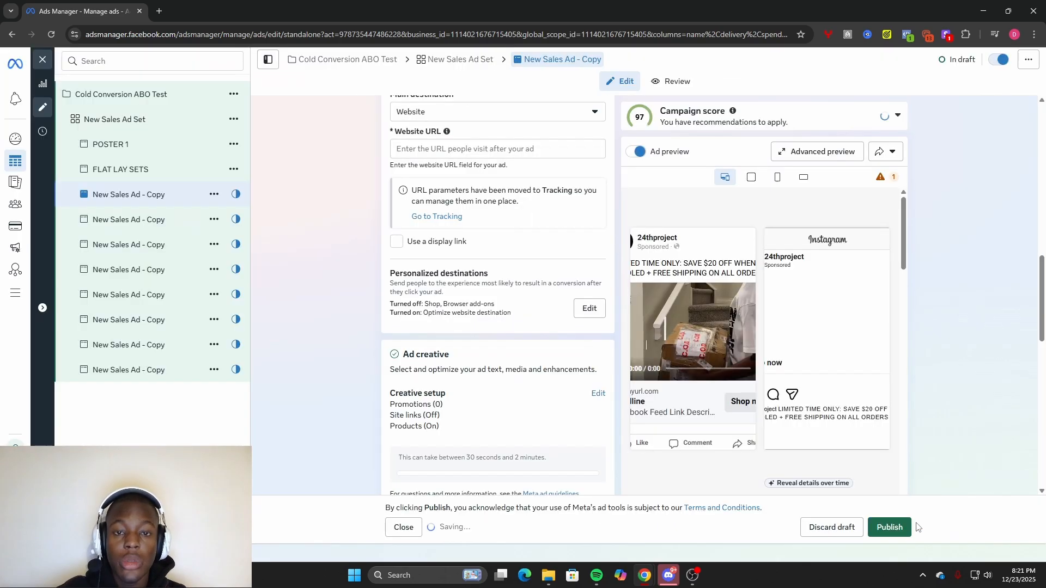
- Fill in the website URL as 24thproject.com
{"action": "left_click", "coordinate": [480, 149]}
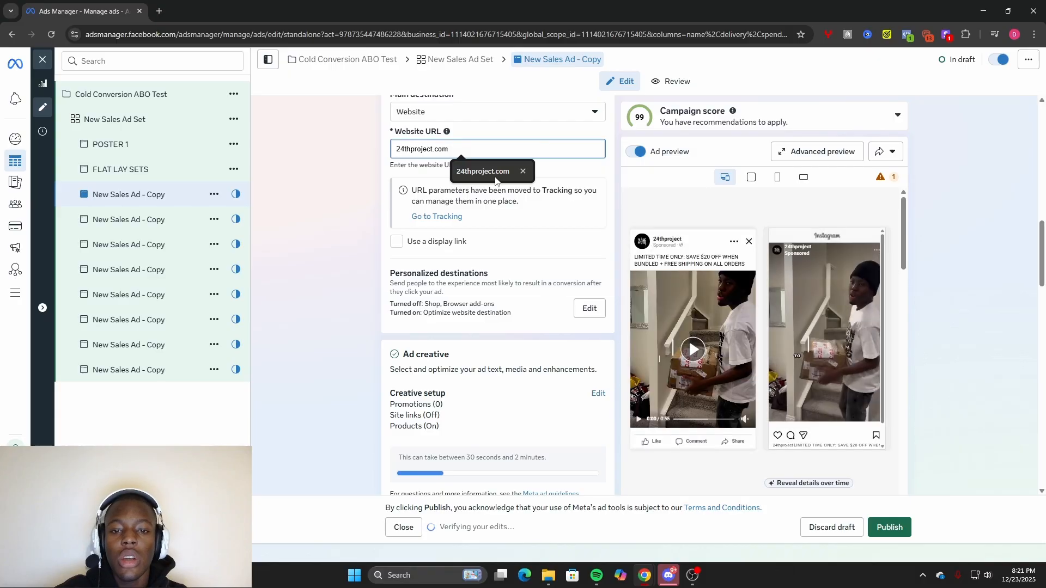
{"action": "left_click", "coordinate": [479, 173]}
{"action": "scroll", "coordinate": [329, 321], "scroll_direction": "up", "scroll_amount": 10}
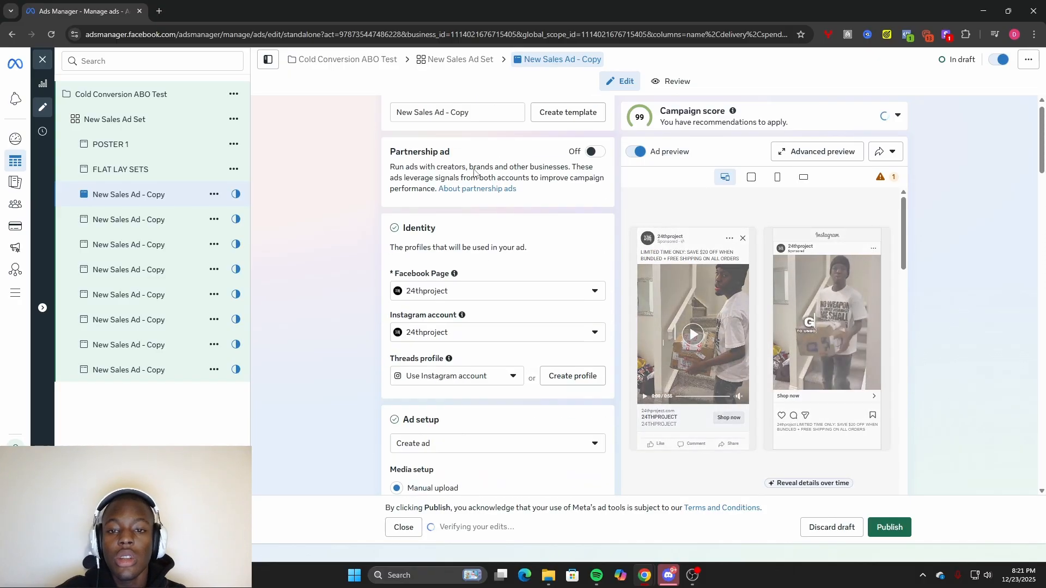
{"action": "left_click", "coordinate": [476, 147]}
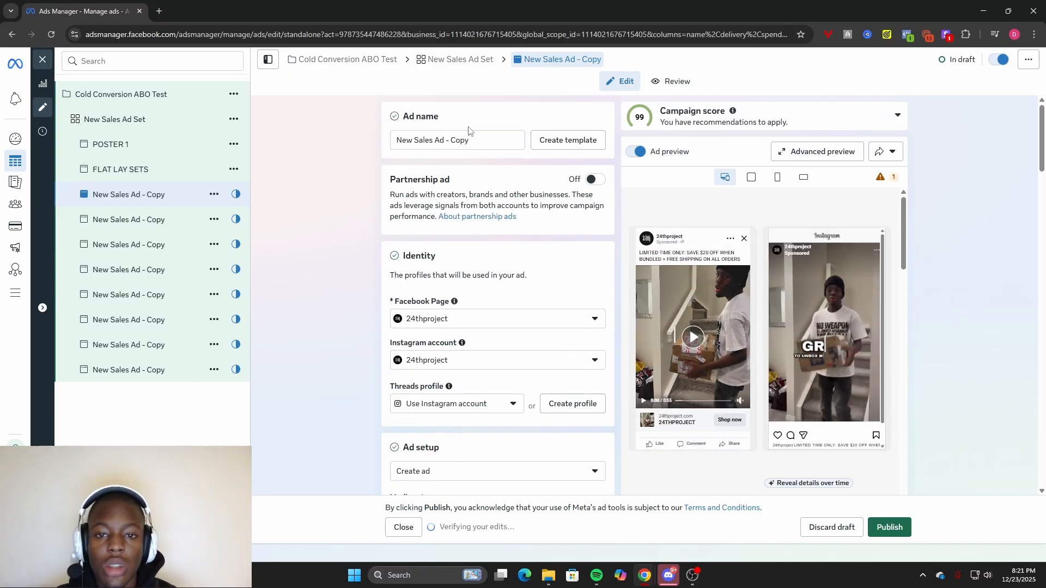
- Replace the current ad name with 'UNBOXING VIDEO' and commit it
{"action": "triple_click", "coordinate": [453, 136]}
{"action": "triple_click", "coordinate": [455, 139]}
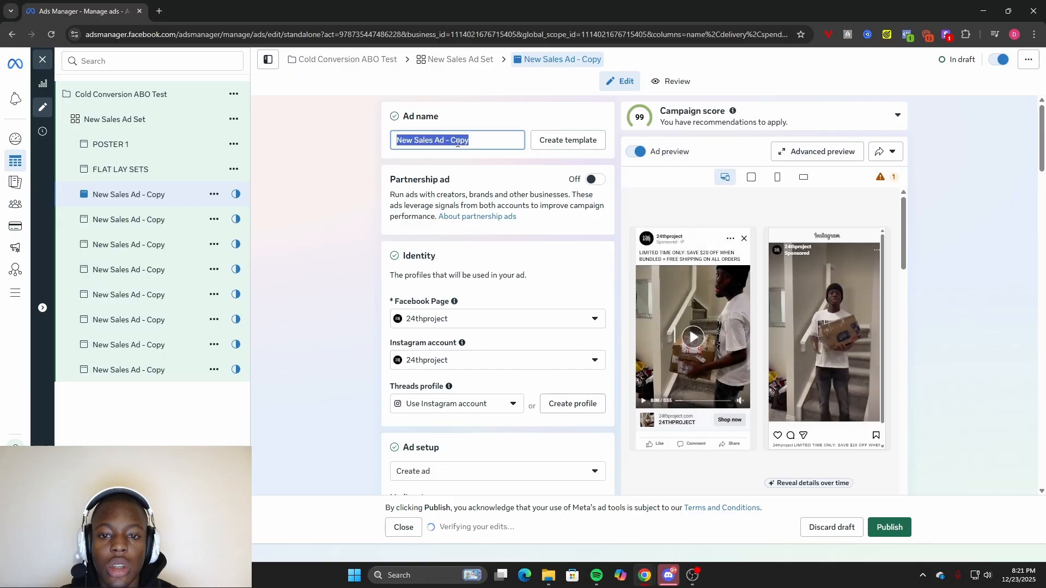
{"action": "type", "text": "unbo"}
{"action": "key", "text": "BackSpace"}
{"action": "key", "text": "BackSpace"}
{"action": "key", "text": "BackSpace"}
{"action": "key", "text": "BackSpace"}
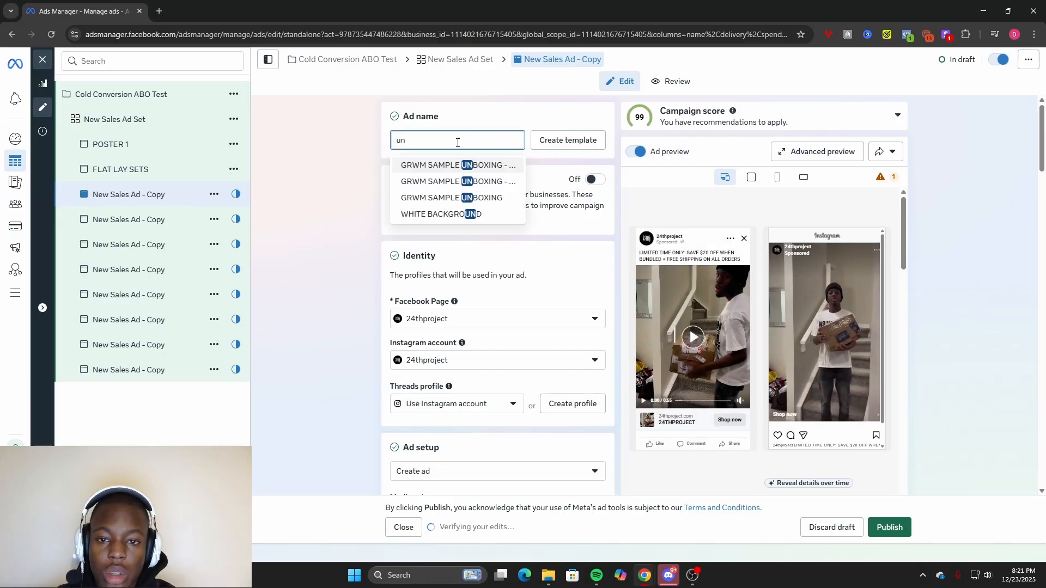
{"action": "type", "text": "UNBOXING VIDEO"}
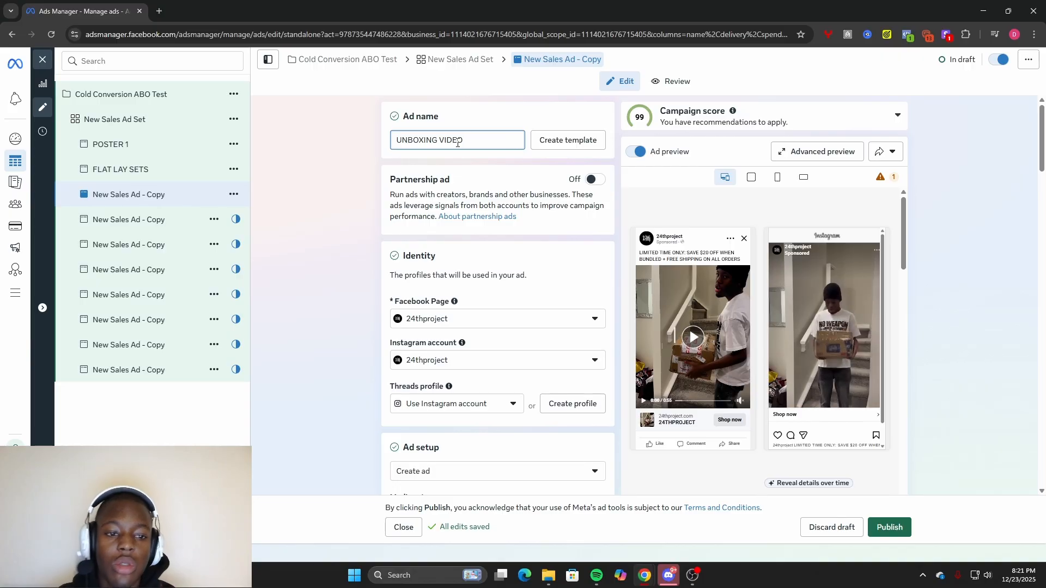
{"action": "left_click", "coordinate": [313, 249]}
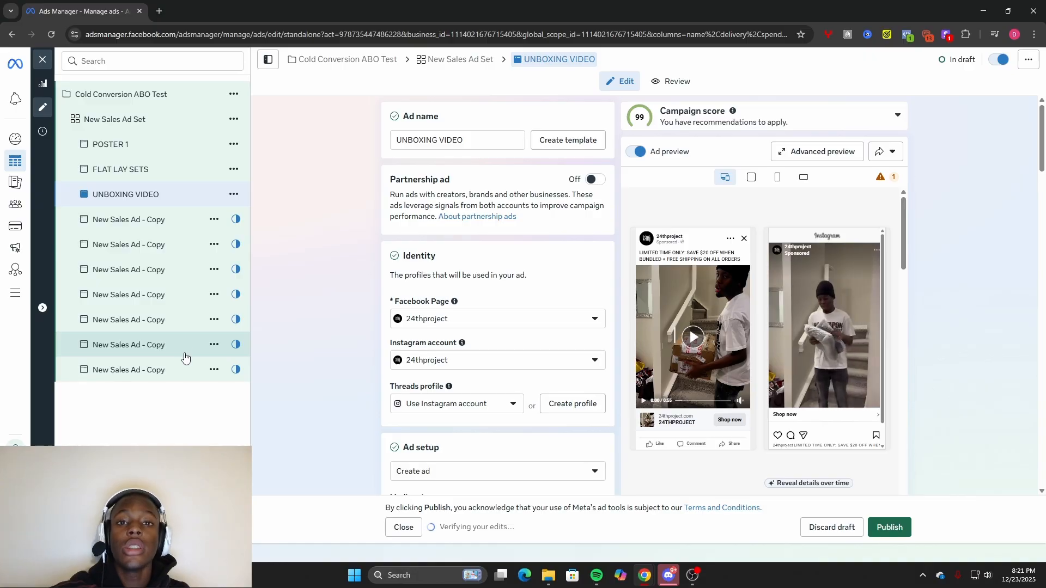
- Review the UNBOXING VIDEO ad form down to Tracking, then expand the Ads Manager navigation
{"action": "scroll", "coordinate": [311, 289], "scroll_direction": "down", "scroll_amount": 8}
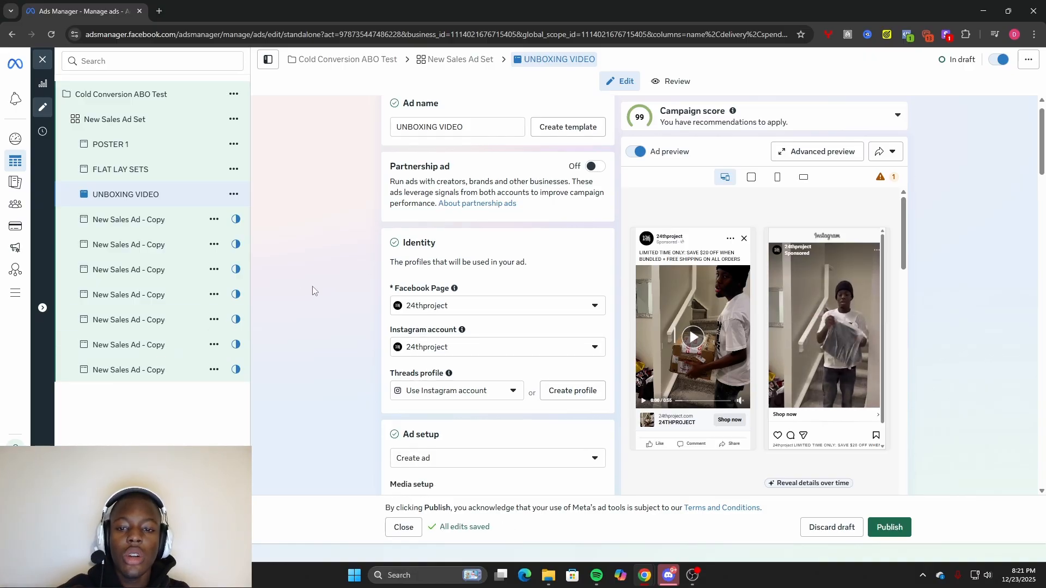
{"action": "scroll", "coordinate": [362, 297], "scroll_direction": "down", "scroll_amount": 8}
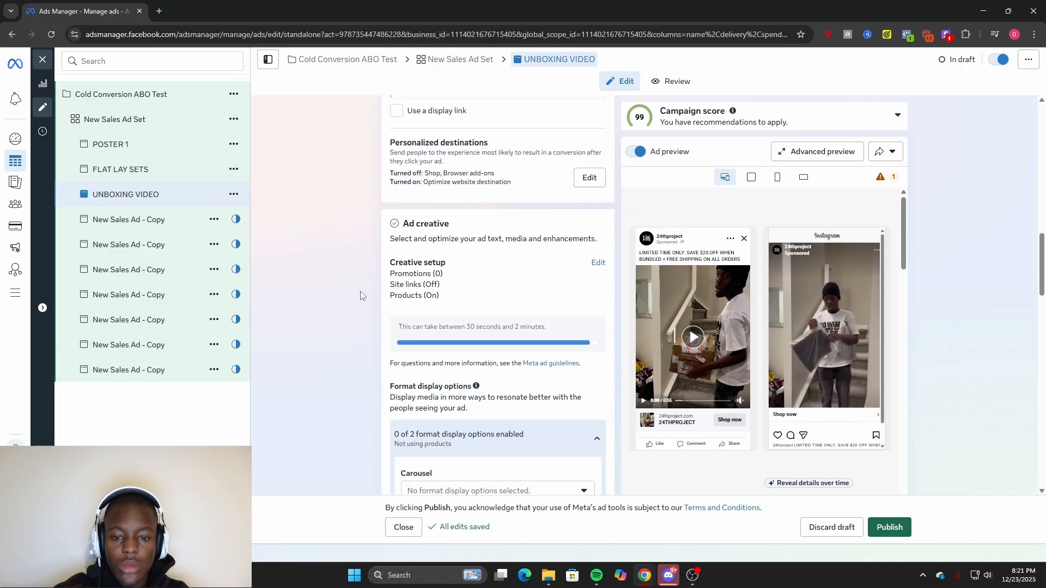
{"action": "scroll", "coordinate": [368, 316], "scroll_direction": "down", "scroll_amount": 10}
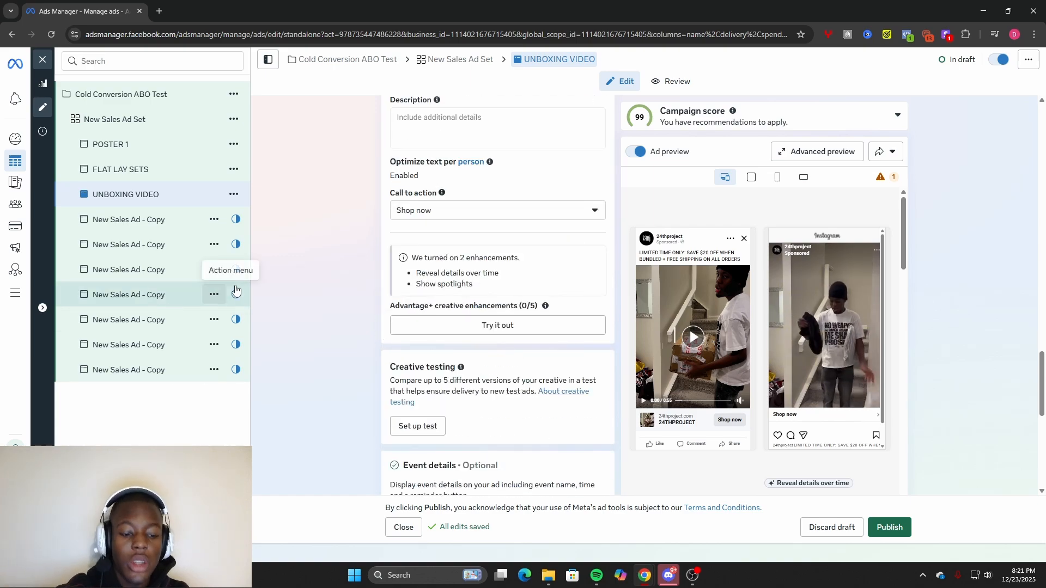
{"action": "scroll", "coordinate": [436, 327], "scroll_direction": "down", "scroll_amount": 7}
{"action": "scroll", "coordinate": [700, 369], "scroll_direction": "down", "scroll_amount": 2}
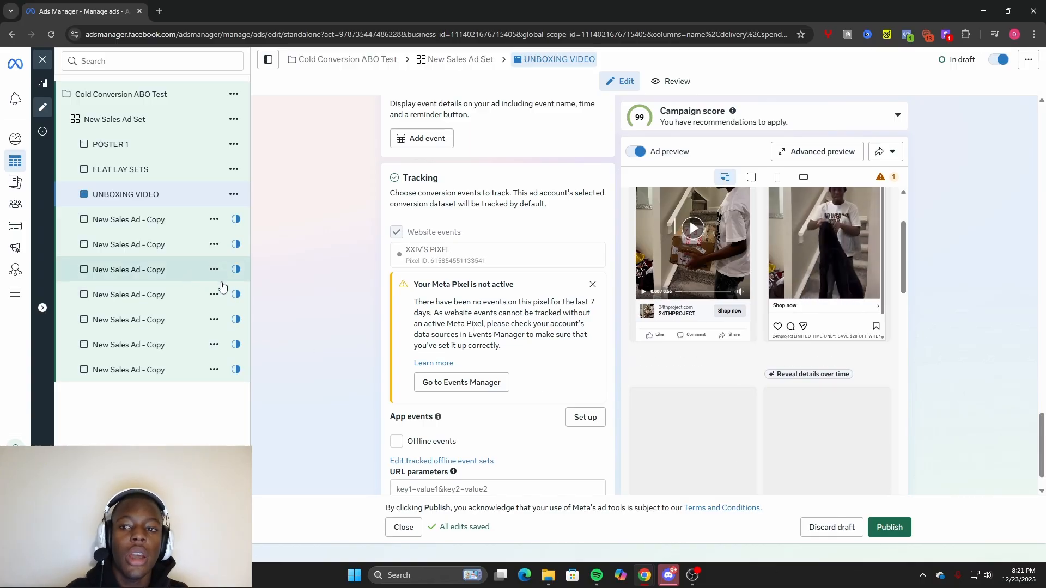
{"action": "scroll", "coordinate": [464, 346], "scroll_direction": "down", "scroll_amount": 1}
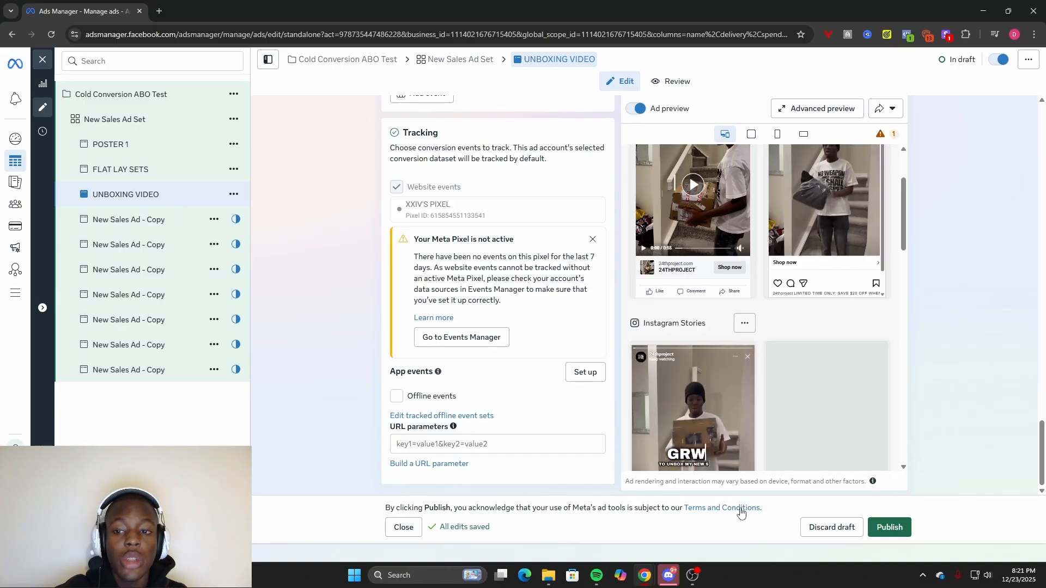
{"action": "left_click", "coordinate": [43, 60]}
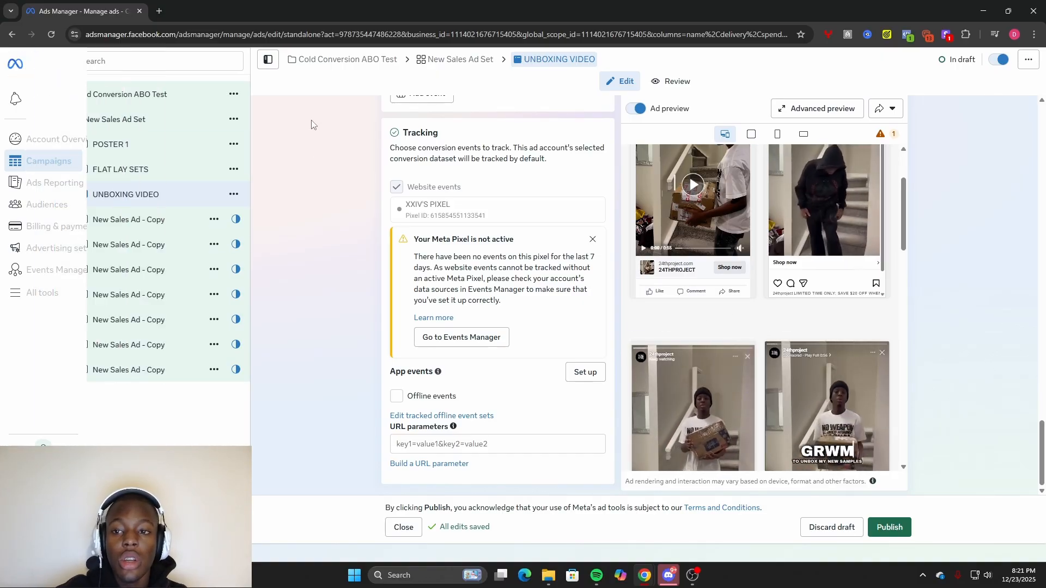
- Leave the ad editor, keeping changes as drafts, and show the campaigns list
{"action": "left_click", "coordinate": [179, 115]}
{"action": "left_click", "coordinate": [583, 276]}
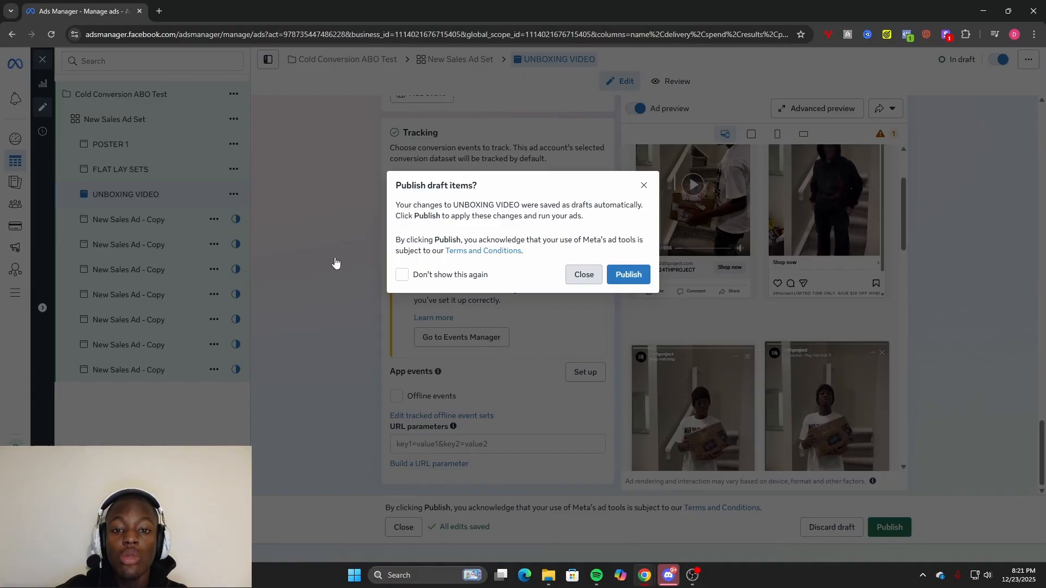
{"action": "left_click", "coordinate": [67, 150]}
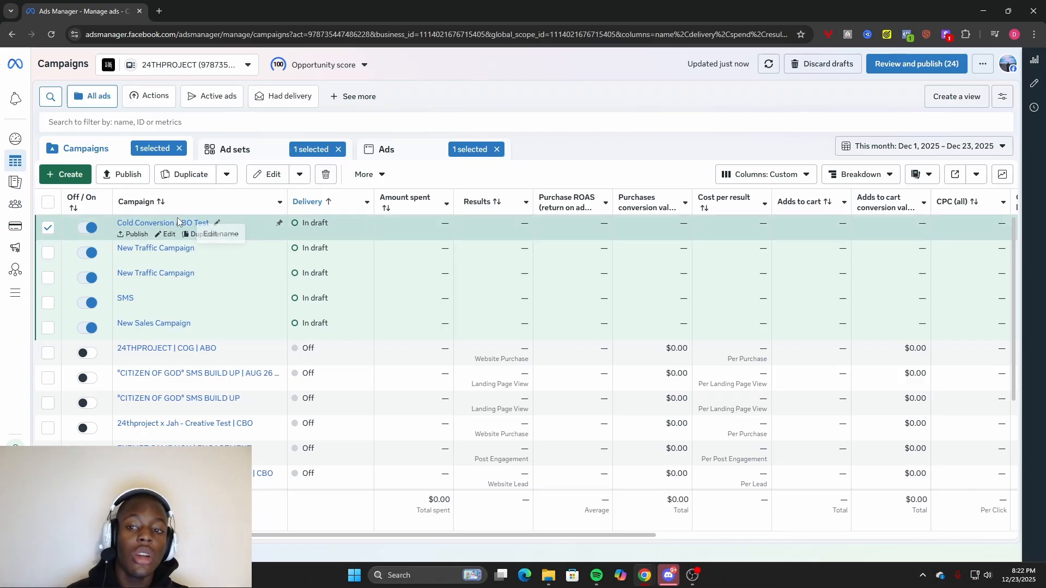
- Check the ads in Cold Conversion ABO Test's New Sales Ad Set, then return to Campaigns
{"action": "left_click", "coordinate": [177, 222]}
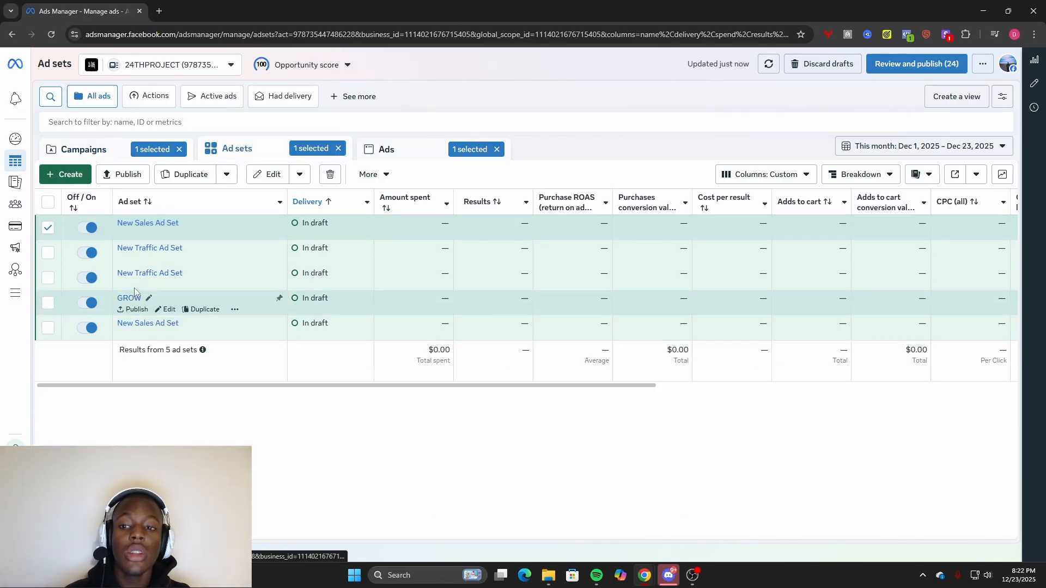
{"action": "left_click", "coordinate": [140, 224]}
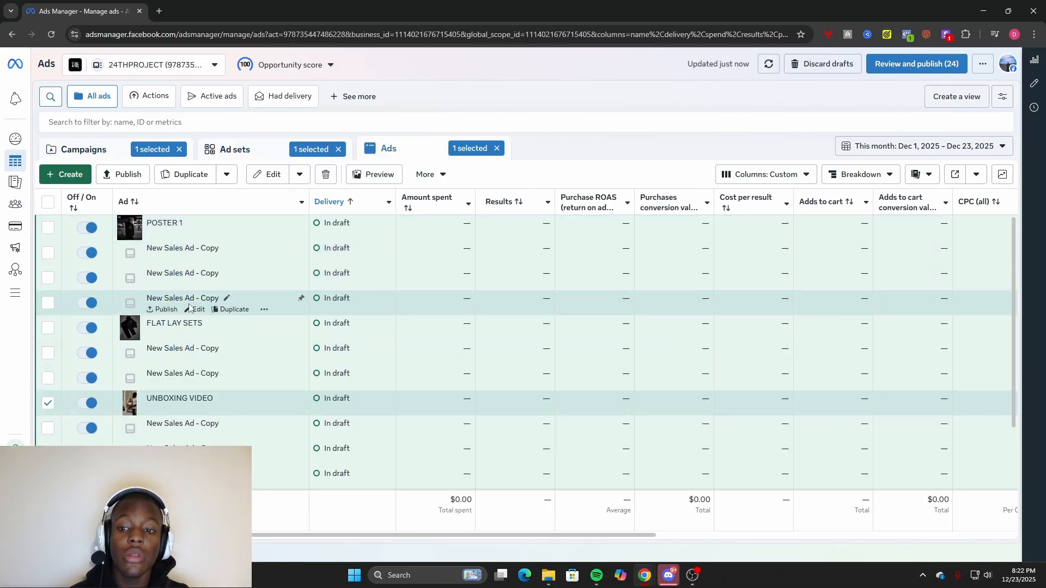
{"action": "left_click", "coordinate": [83, 149]}
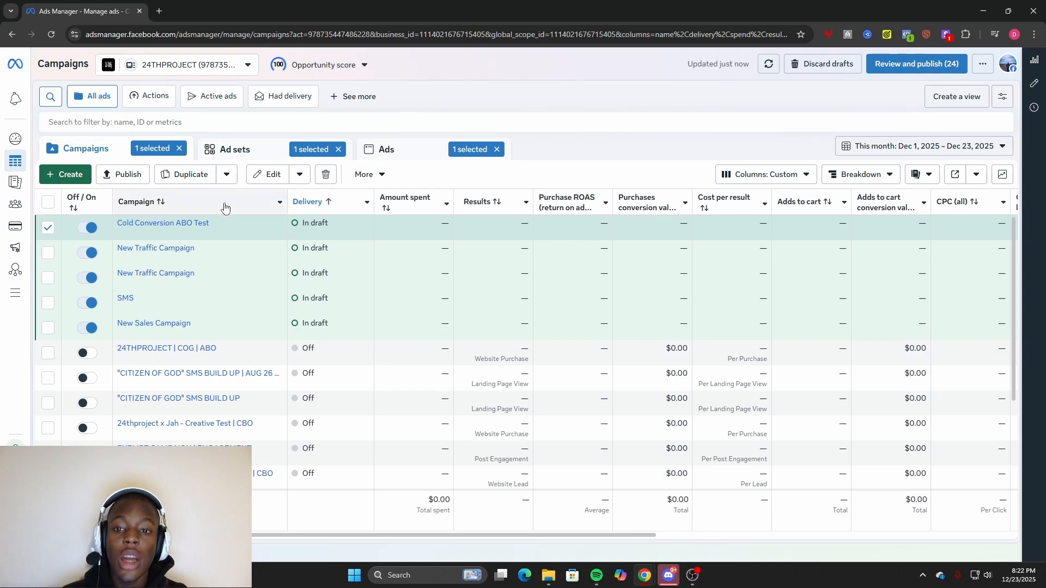
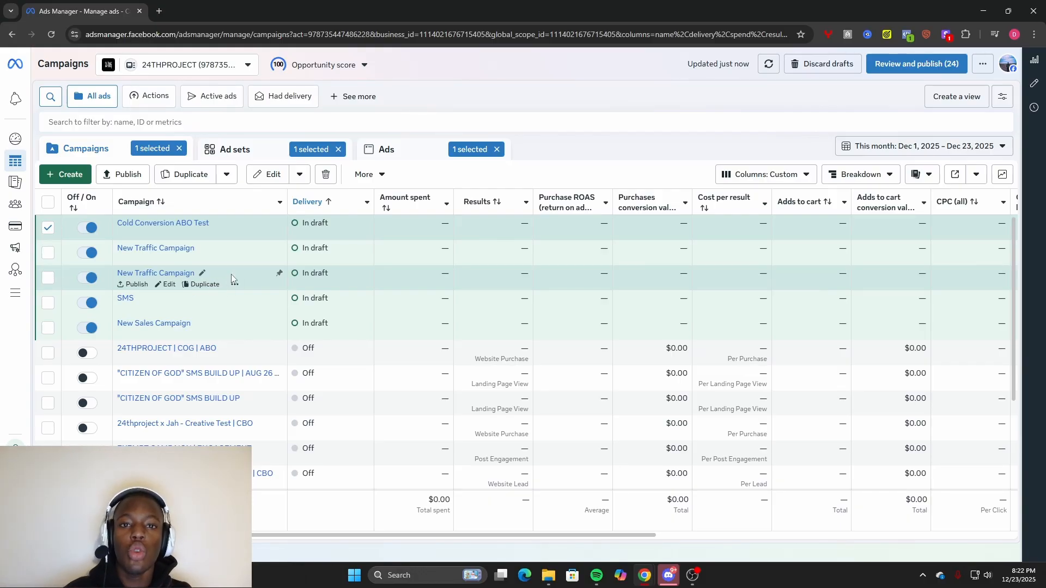
- Open the chosen campaign's eight ad sets and report them over the Maximum date preset
{"action": "scroll", "coordinate": [218, 305], "scroll_direction": "down", "scroll_amount": 1}
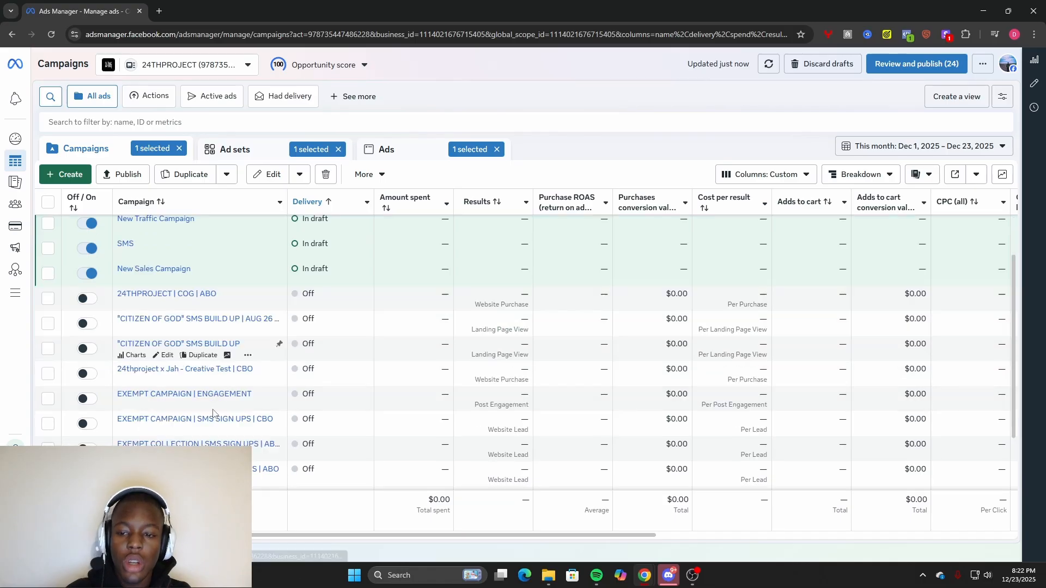
{"action": "left_click", "coordinate": [205, 375]}
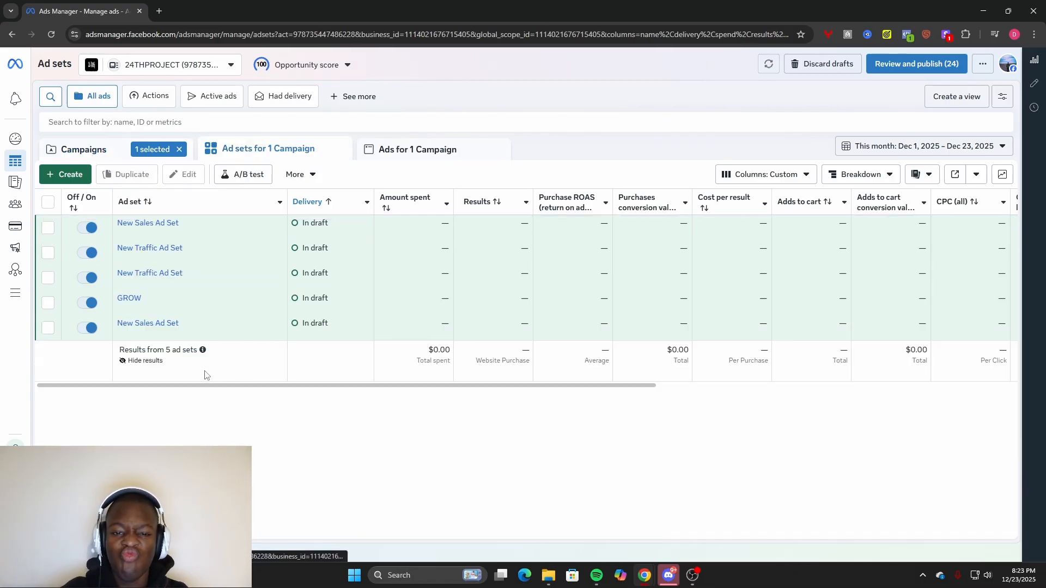
{"action": "left_click", "coordinate": [902, 147]}
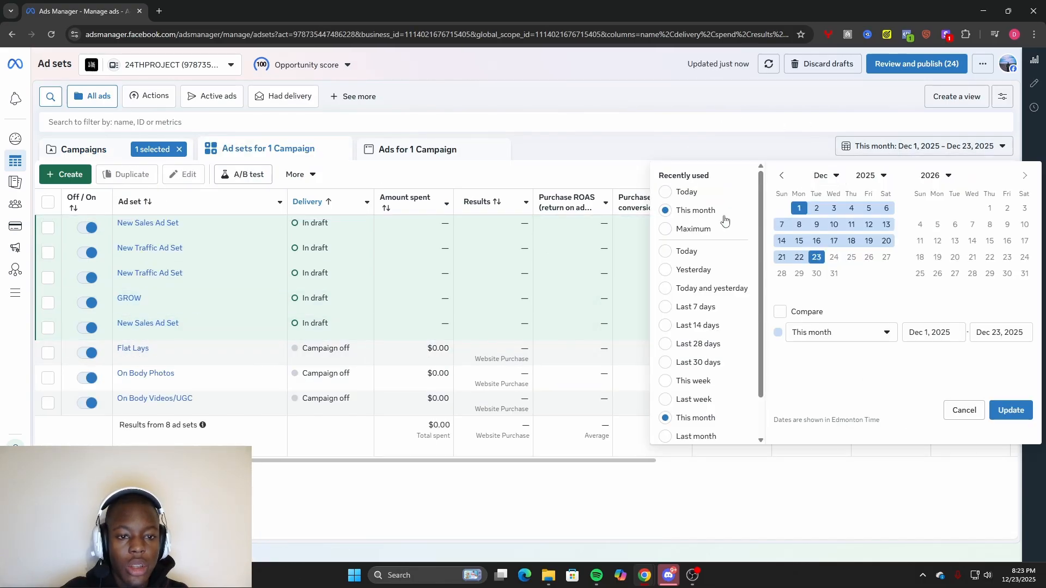
{"action": "left_click", "coordinate": [692, 228]}
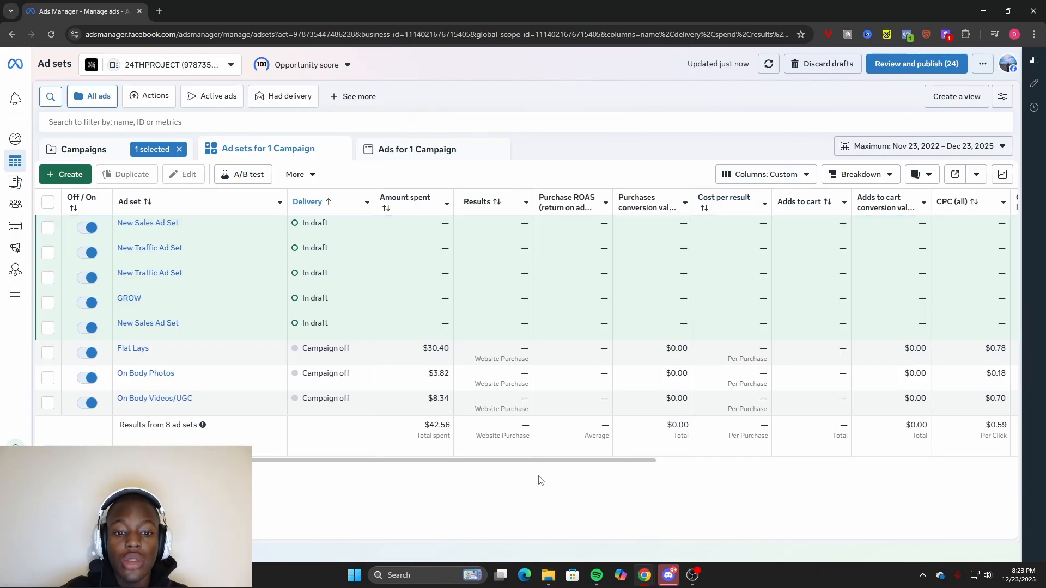
{"action": "left_click_drag", "start_coordinate": [552, 463], "coordinate": [568, 508]}
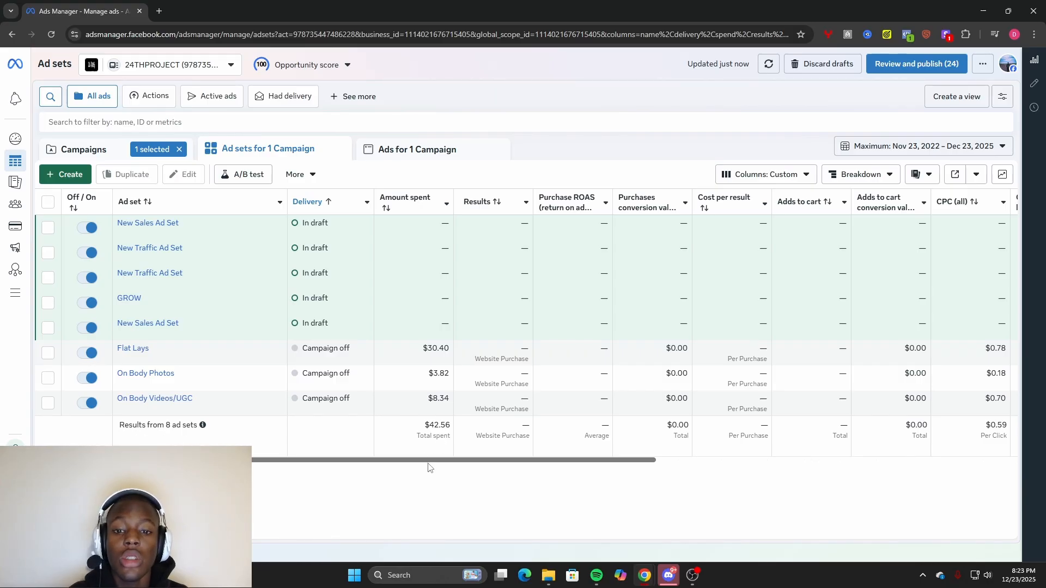
{"action": "left_click_drag", "start_coordinate": [429, 464], "coordinate": [519, 486]}
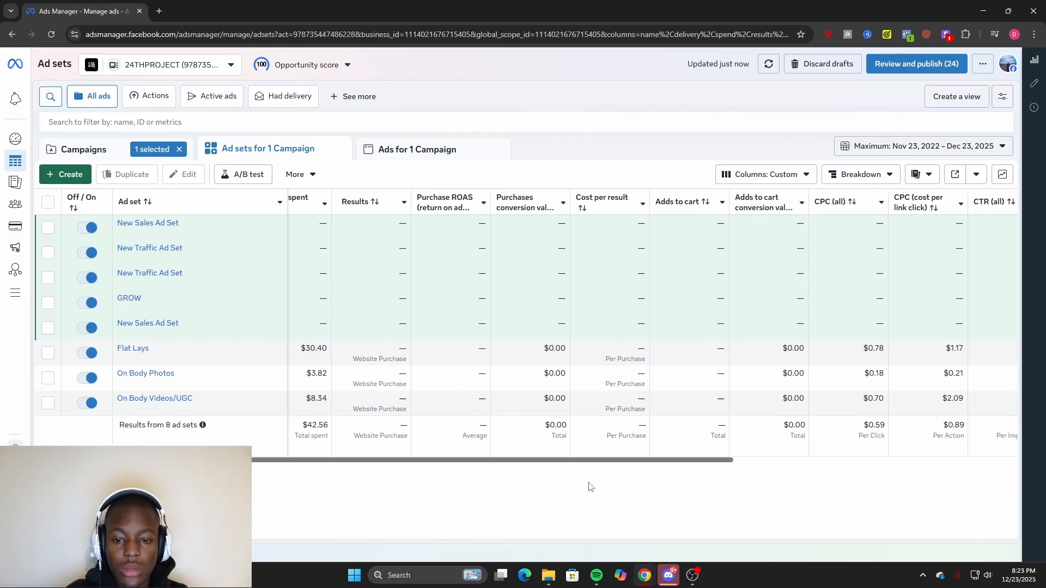
{"action": "left_click_drag", "start_coordinate": [590, 487], "coordinate": [730, 471]}
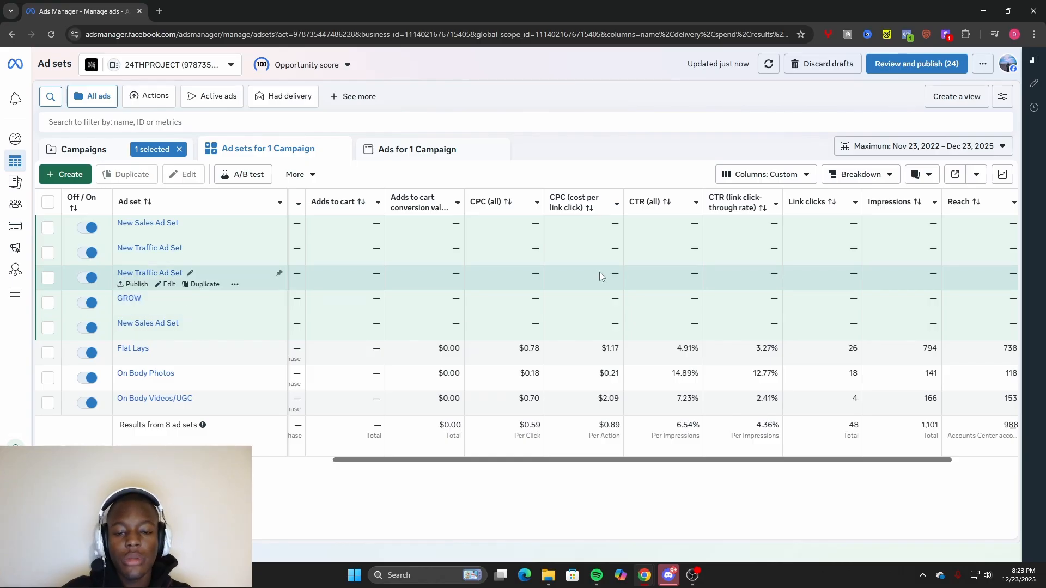
{"action": "mouse_move", "coordinate": [584, 209]}
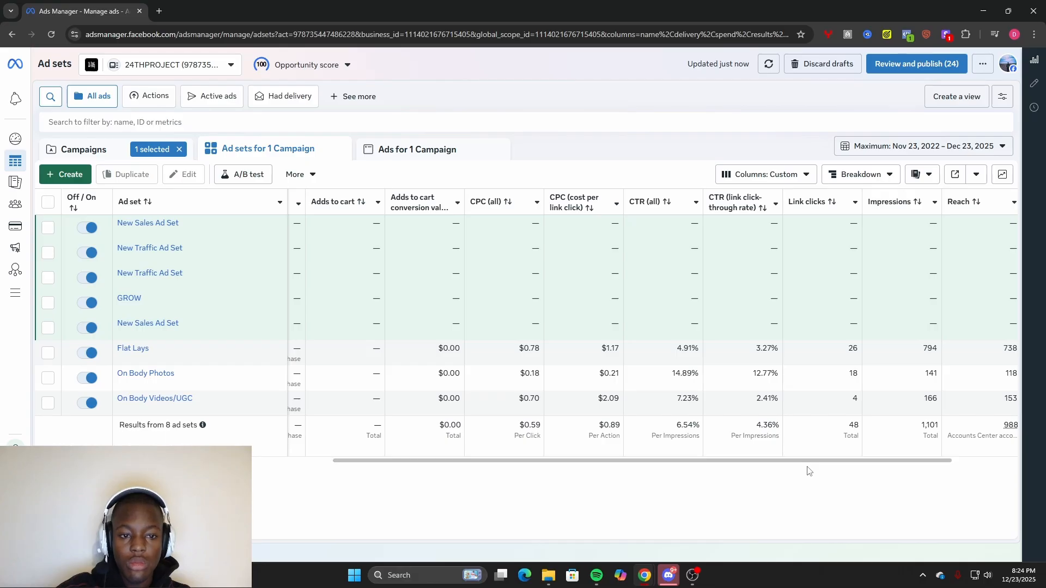
- Compare the ad sets' Impressions, Reach and Frequency, then open the Flat Lays ads
{"action": "left_click_drag", "start_coordinate": [801, 467], "coordinate": [866, 467]}
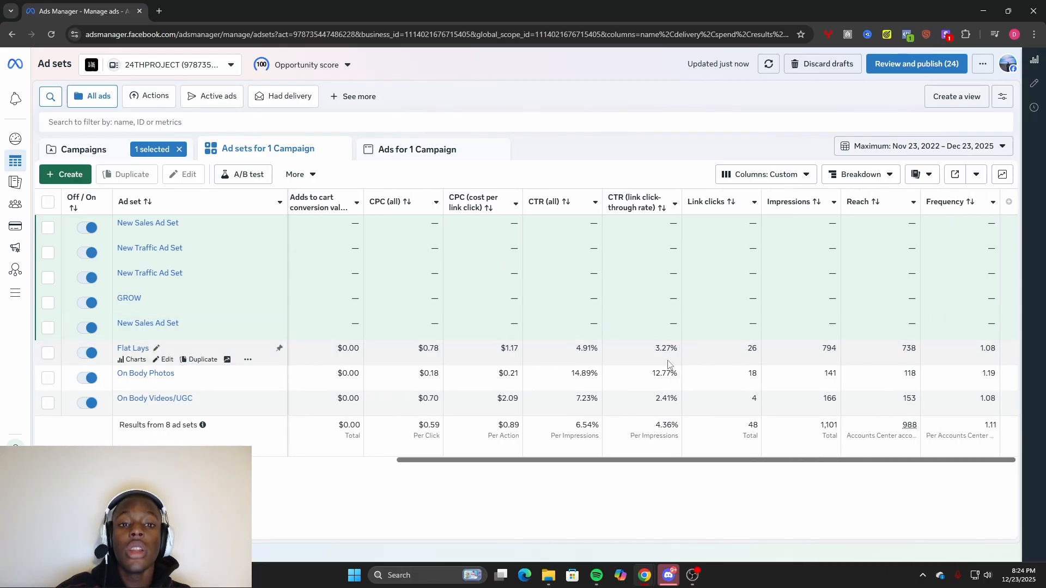
{"action": "mouse_move", "coordinate": [644, 212]}
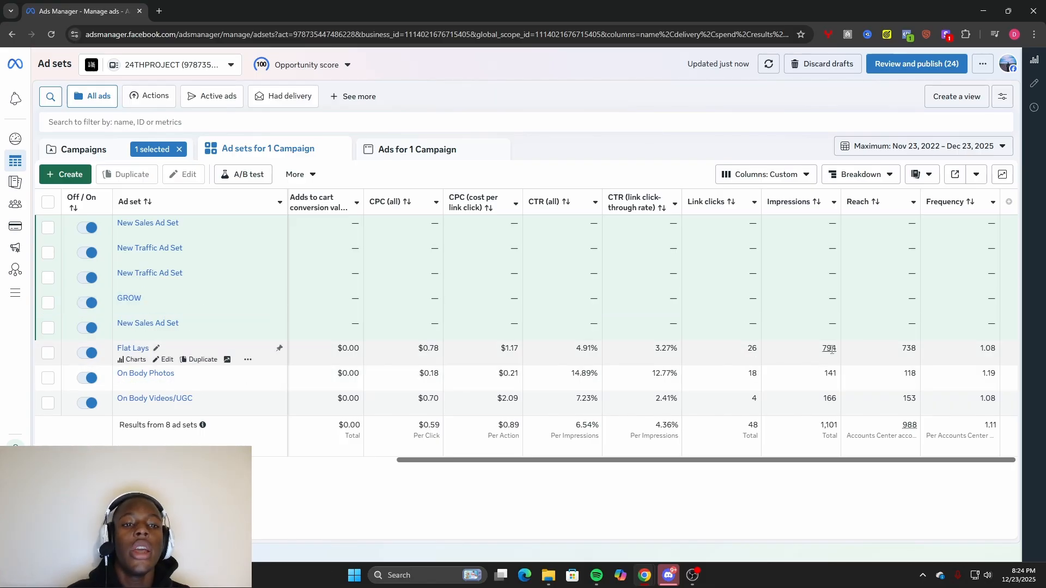
{"action": "mouse_move", "coordinate": [805, 210]}
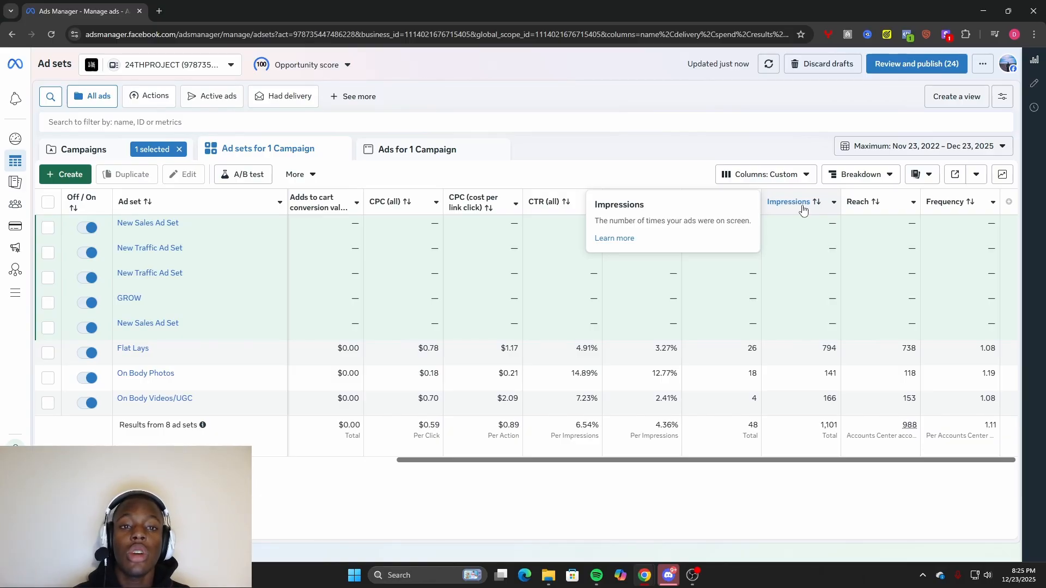
{"action": "mouse_move", "coordinate": [880, 210]}
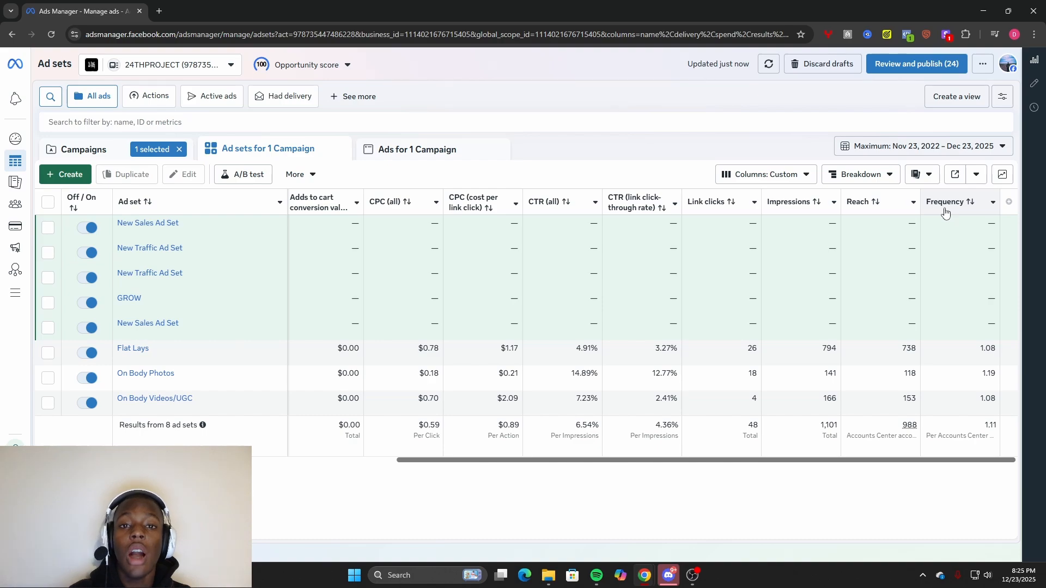
{"action": "mouse_move", "coordinate": [945, 214]}
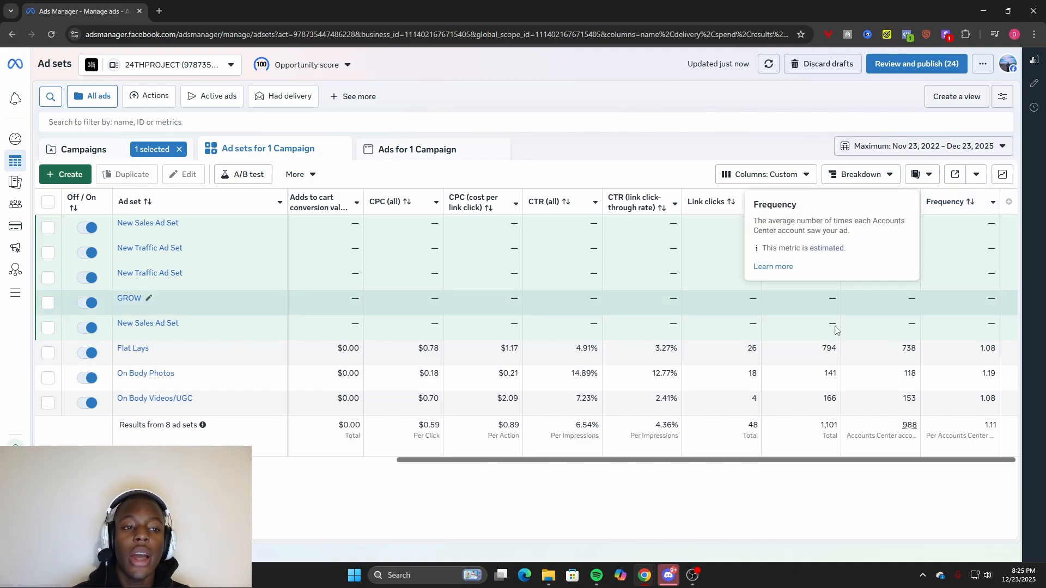
{"action": "left_click", "coordinate": [144, 350]}
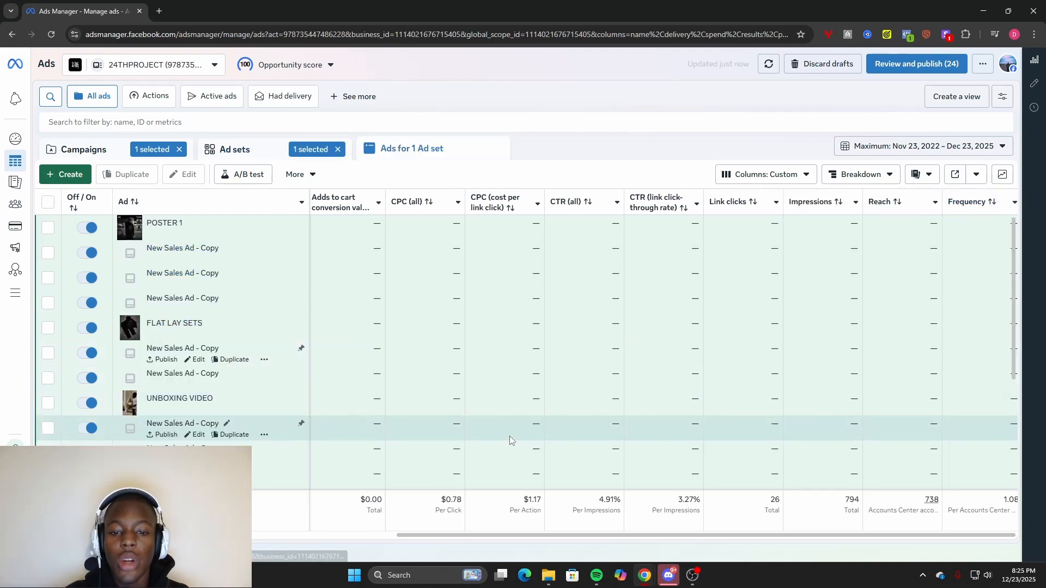
- Scan across the Flat Lays ads' metric columns, then return to the campaign's ad set list
{"action": "scroll", "coordinate": [509, 437], "scroll_direction": "down", "scroll_amount": 5}
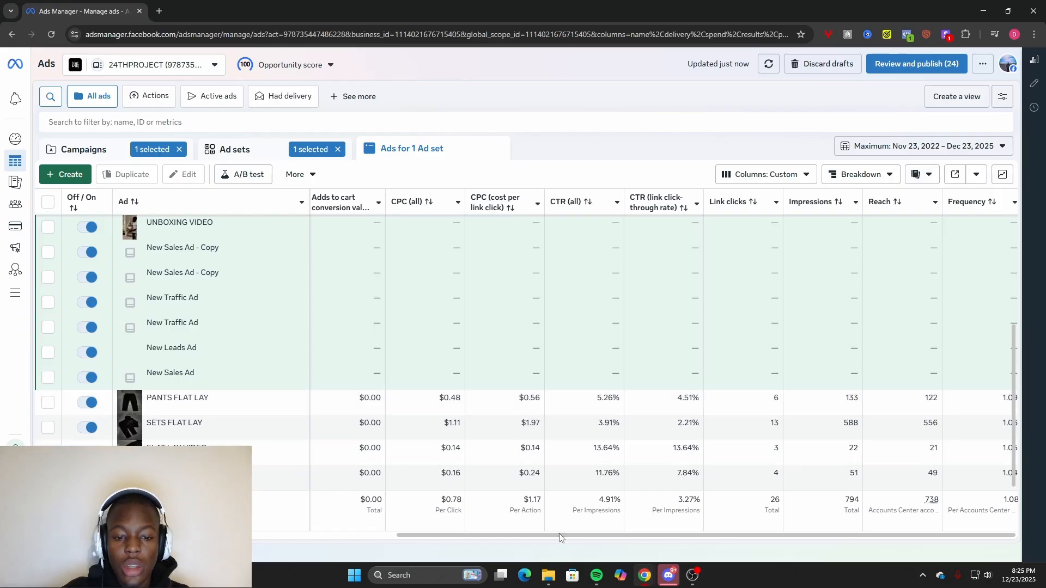
{"action": "mouse_move", "coordinate": [560, 535]}
{"action": "left_mouse_down"}
{"action": "mouse_move", "coordinate": [422, 554]}
{"action": "mouse_move", "coordinate": [251, 554]}
{"action": "mouse_move", "coordinate": [518, 552]}
{"action": "mouse_move", "coordinate": [548, 539]}
{"action": "left_mouse_up"}
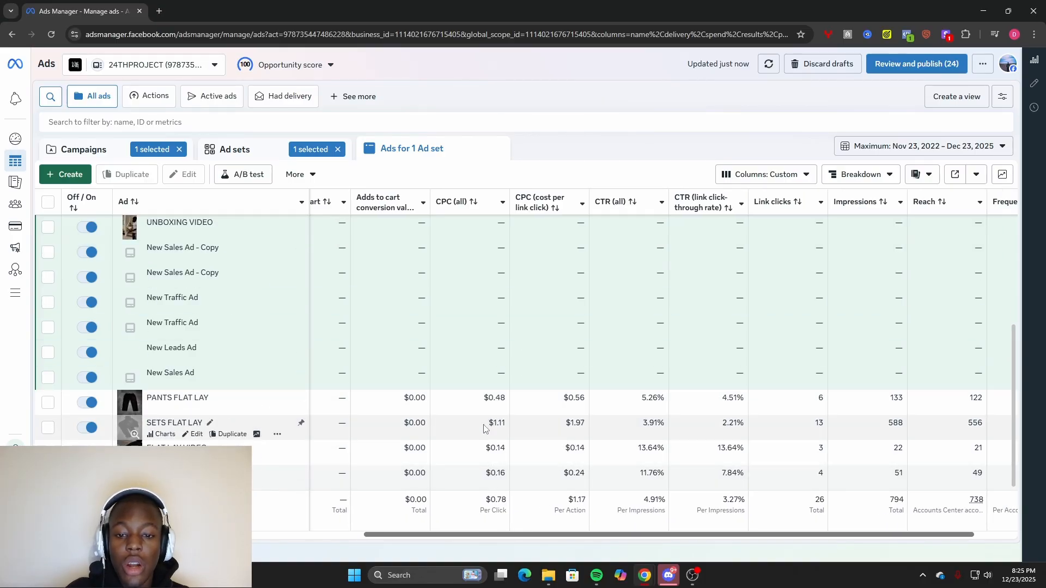
{"action": "left_click_drag", "start_coordinate": [529, 543], "coordinate": [229, 547]}
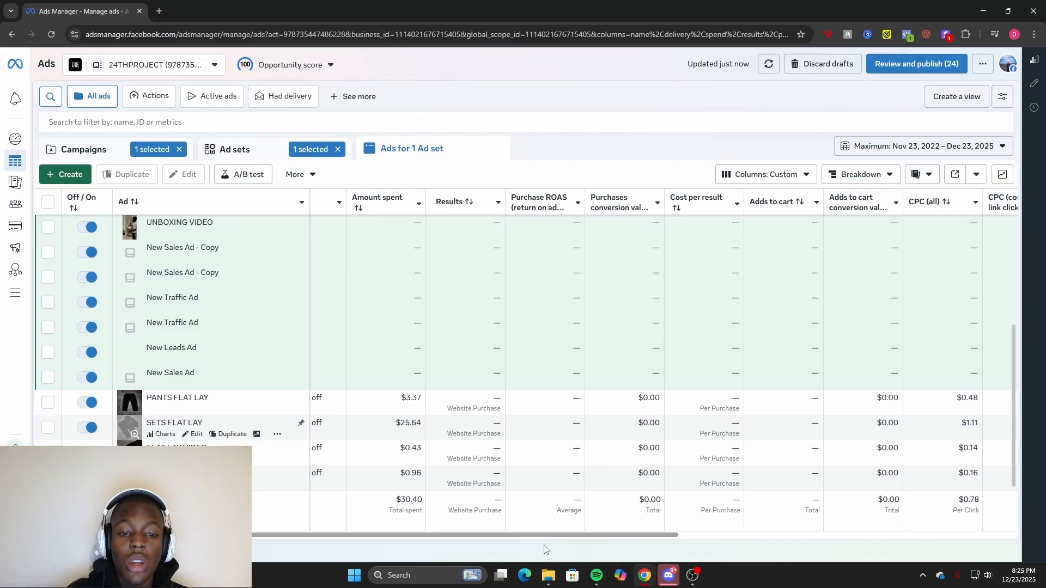
{"action": "left_click_drag", "start_coordinate": [583, 542], "coordinate": [754, 551]}
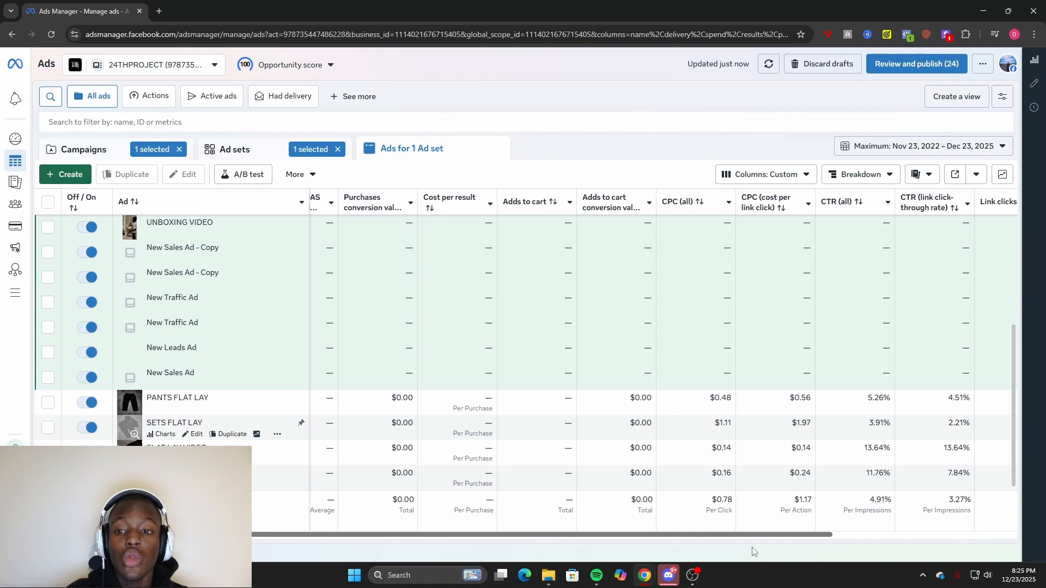
{"action": "left_click_drag", "start_coordinate": [753, 552], "coordinate": [866, 545]}
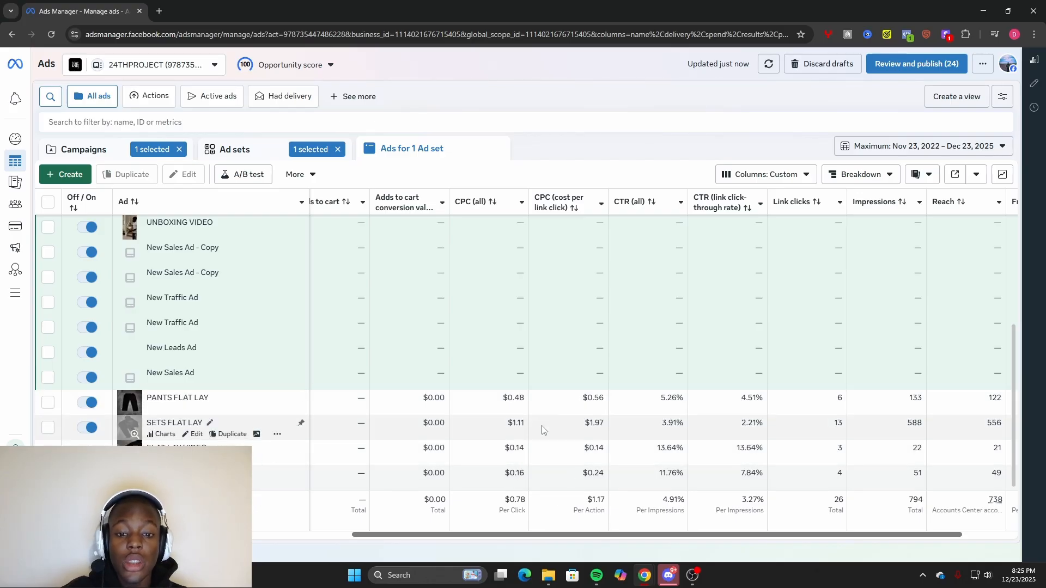
{"action": "left_click_drag", "start_coordinate": [549, 536], "coordinate": [305, 512]}
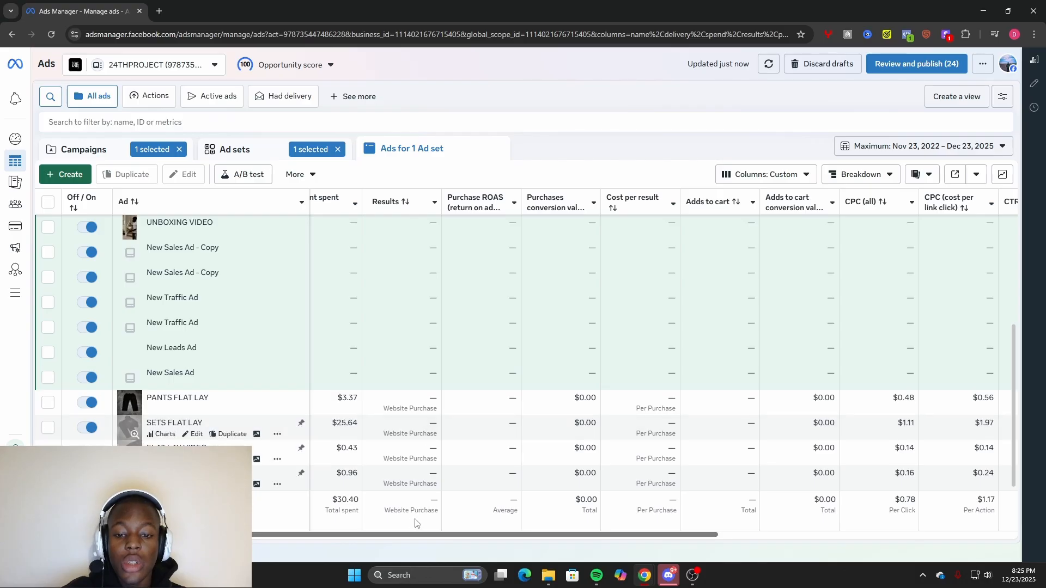
{"action": "left_click_drag", "start_coordinate": [426, 537], "coordinate": [642, 537]}
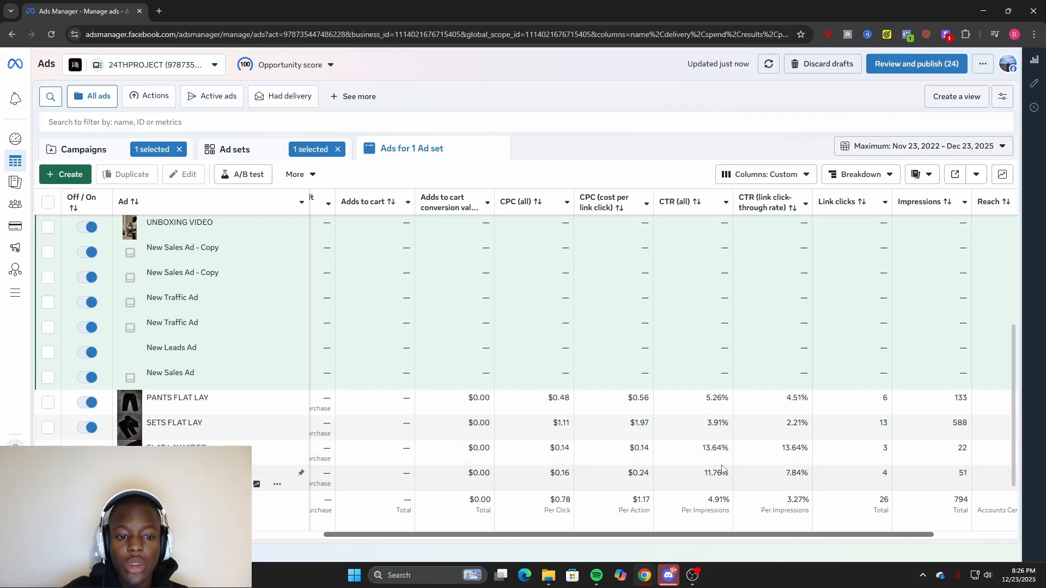
{"action": "left_click_drag", "start_coordinate": [752, 538], "coordinate": [837, 538]}
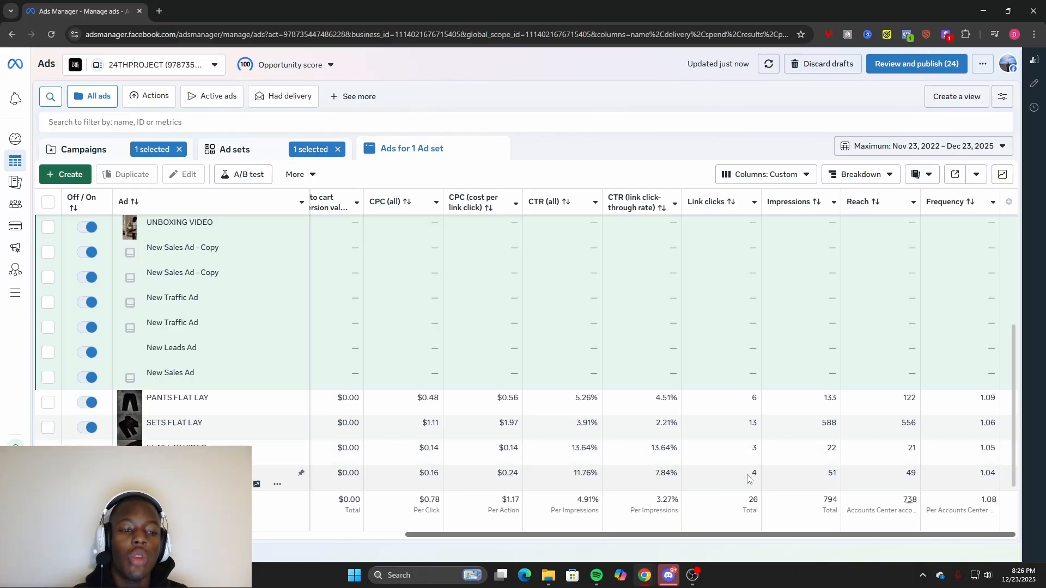
{"action": "left_click", "coordinate": [252, 154]}
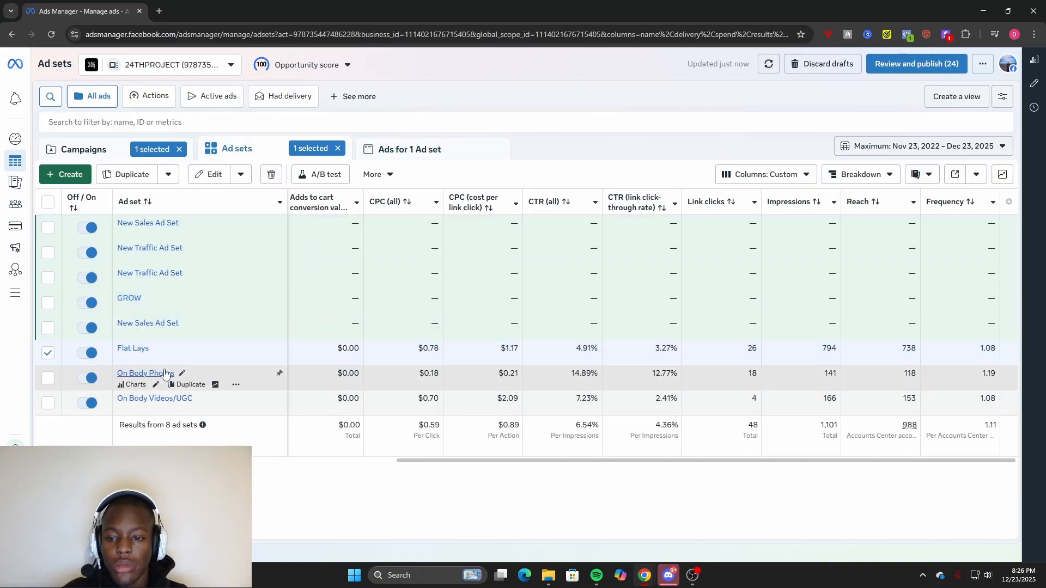
- Open the On Body Photos ad set's ads and review their metrics
{"action": "left_click", "coordinate": [164, 373]}
{"action": "scroll", "coordinate": [583, 409], "scroll_direction": "down", "scroll_amount": 3}
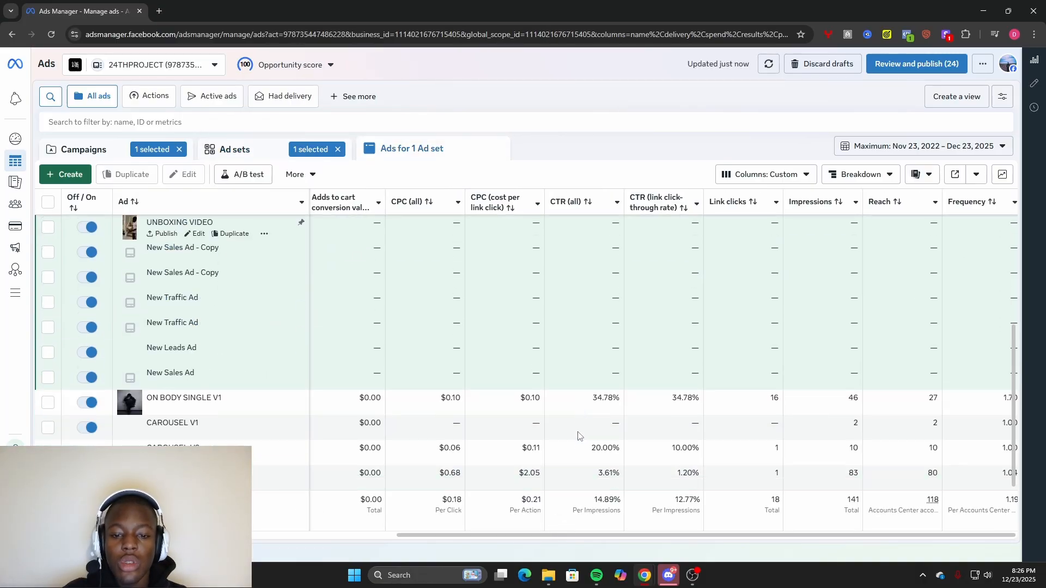
{"action": "left_click_drag", "start_coordinate": [570, 536], "coordinate": [522, 538]}
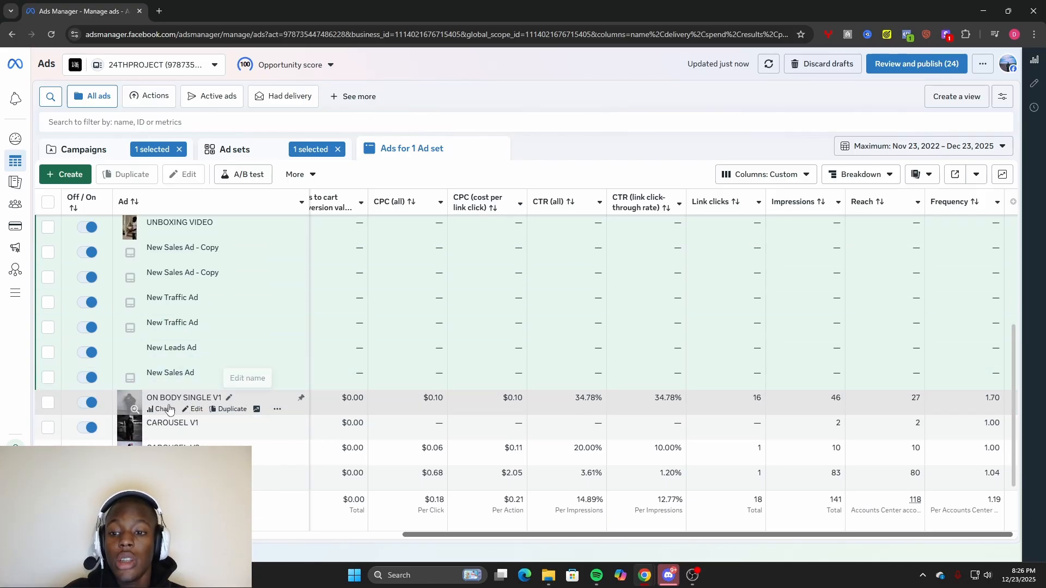
{"action": "mouse_move", "coordinate": [133, 408]}
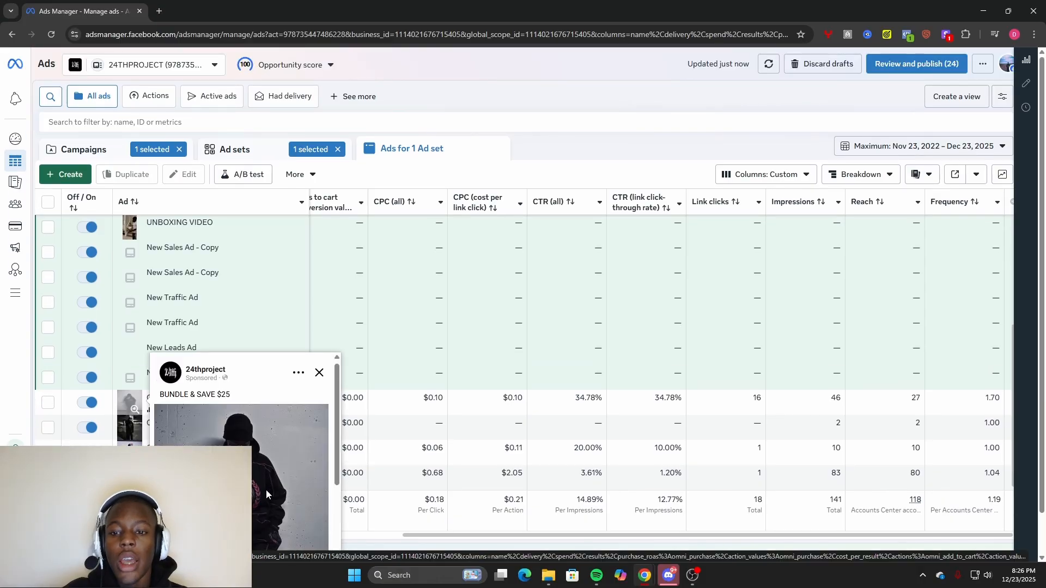
{"action": "scroll", "coordinate": [266, 489], "scroll_direction": "down", "scroll_amount": 3}
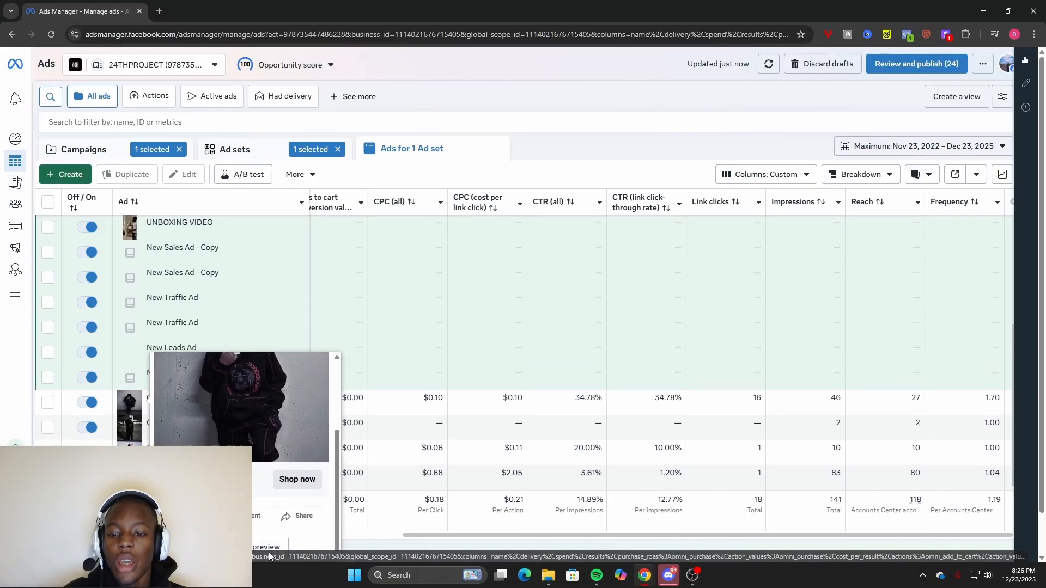
{"action": "scroll", "coordinate": [252, 502], "scroll_direction": "down", "scroll_amount": 3}
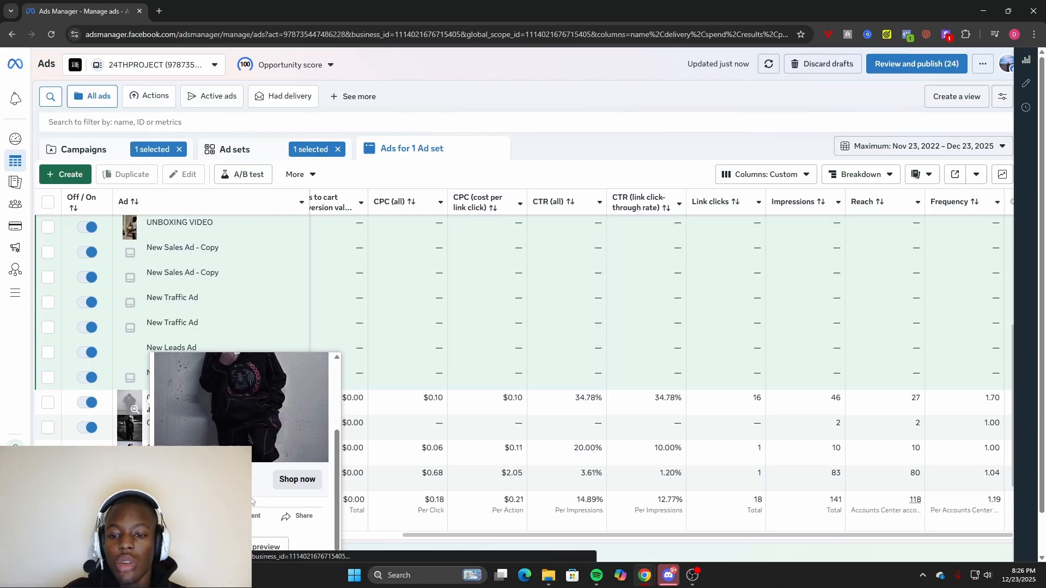
- Preview the ON BODY SINGLE V1 ad, page through its carousel images, then return to the ad sets
{"action": "left_click", "coordinate": [267, 546]}
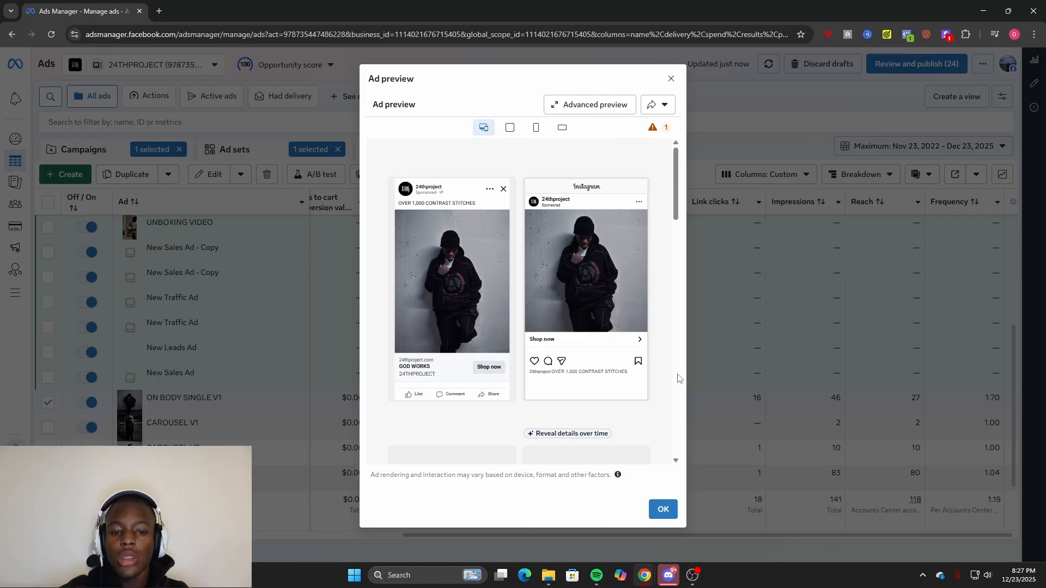
{"action": "left_click", "coordinate": [672, 78]}
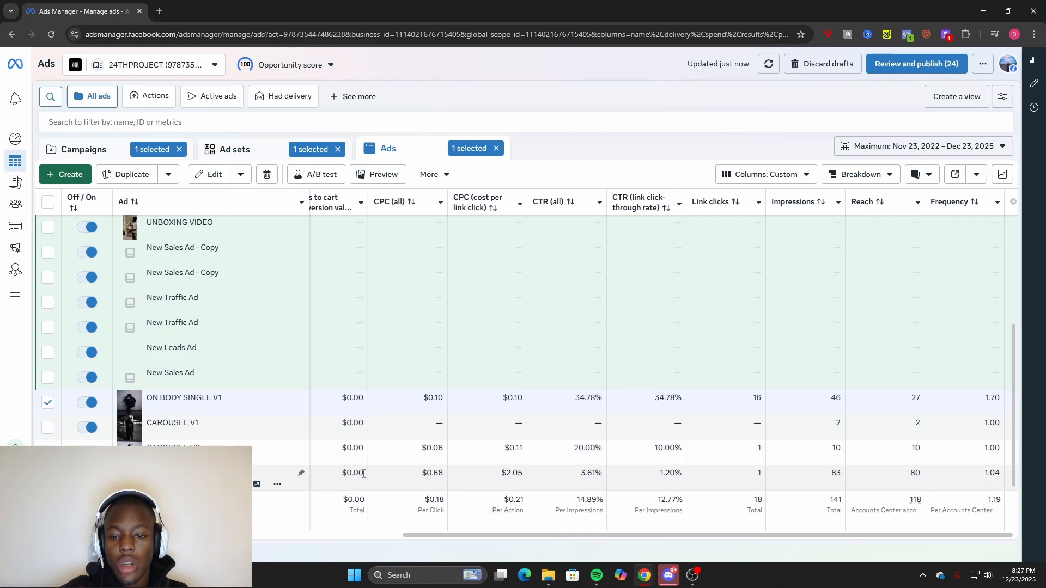
{"action": "mouse_move", "coordinate": [130, 453]}
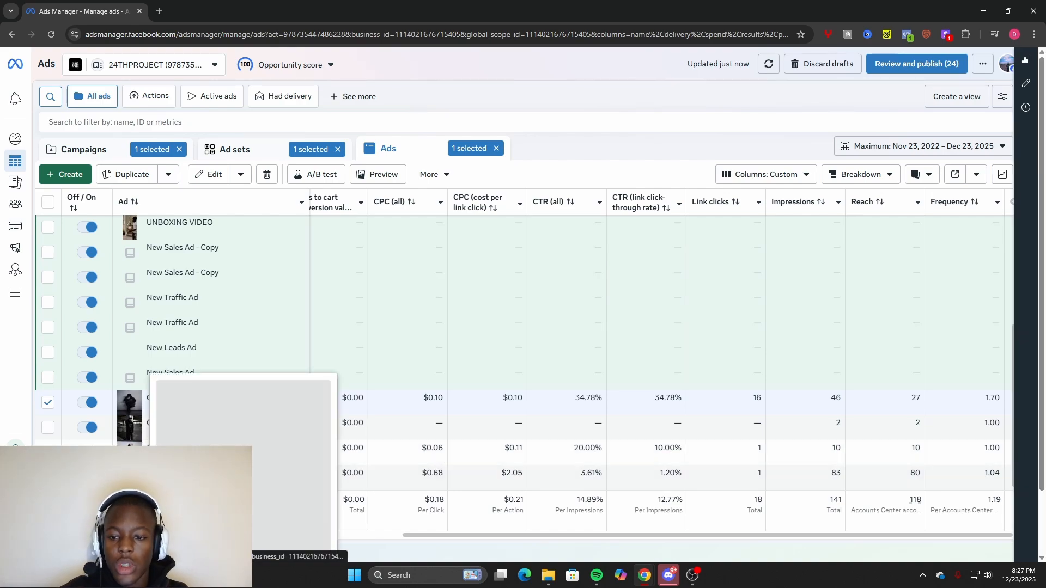
{"action": "scroll", "coordinate": [288, 447], "scroll_direction": "down", "scroll_amount": 1}
{"action": "left_click", "coordinate": [306, 438]}
{"action": "scroll", "coordinate": [305, 439], "scroll_direction": "up", "scroll_amount": 1}
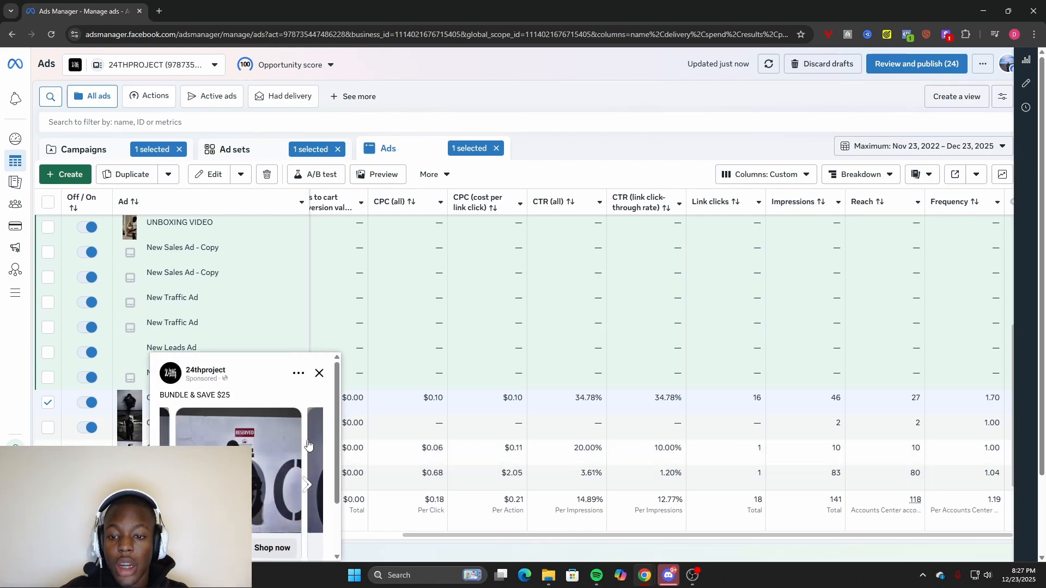
{"action": "left_click", "coordinate": [308, 484]}
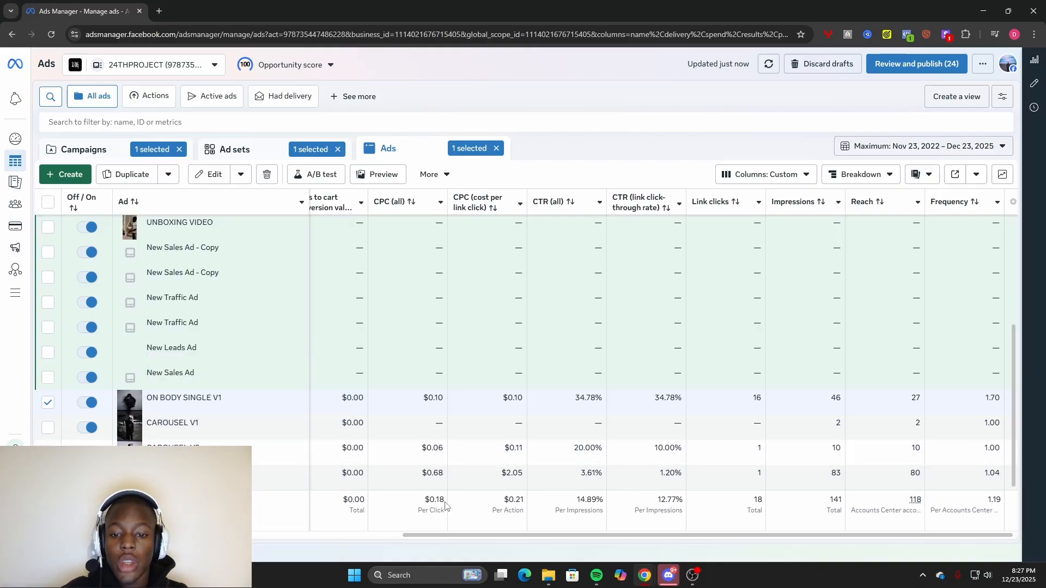
{"action": "left_click", "coordinate": [257, 155]}
- Open the On Body Videos/UGC ads, scan their metrics, and return to the ad set list
{"action": "left_click", "coordinate": [157, 398]}
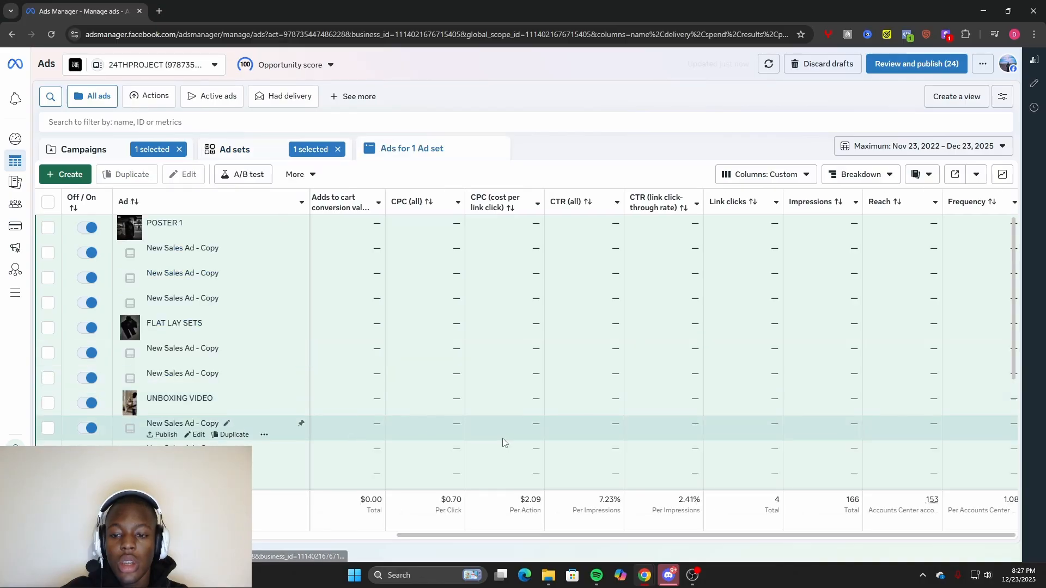
{"action": "scroll", "coordinate": [506, 430], "scroll_direction": "down", "scroll_amount": 3}
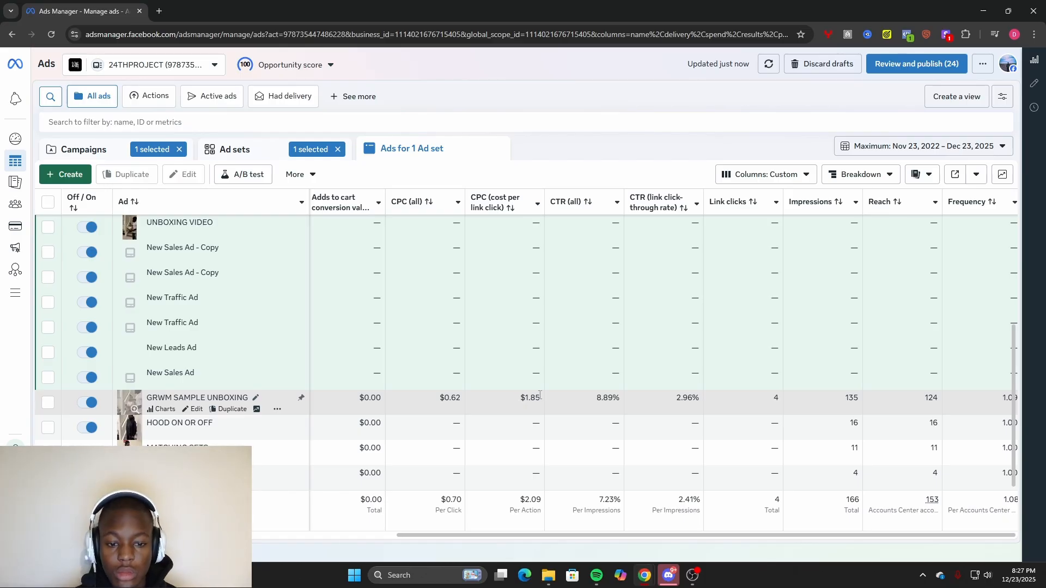
{"action": "left_click_drag", "start_coordinate": [632, 535], "coordinate": [241, 551]}
{"action": "scroll", "coordinate": [679, 517], "scroll_direction": "right", "scroll_amount": 10}
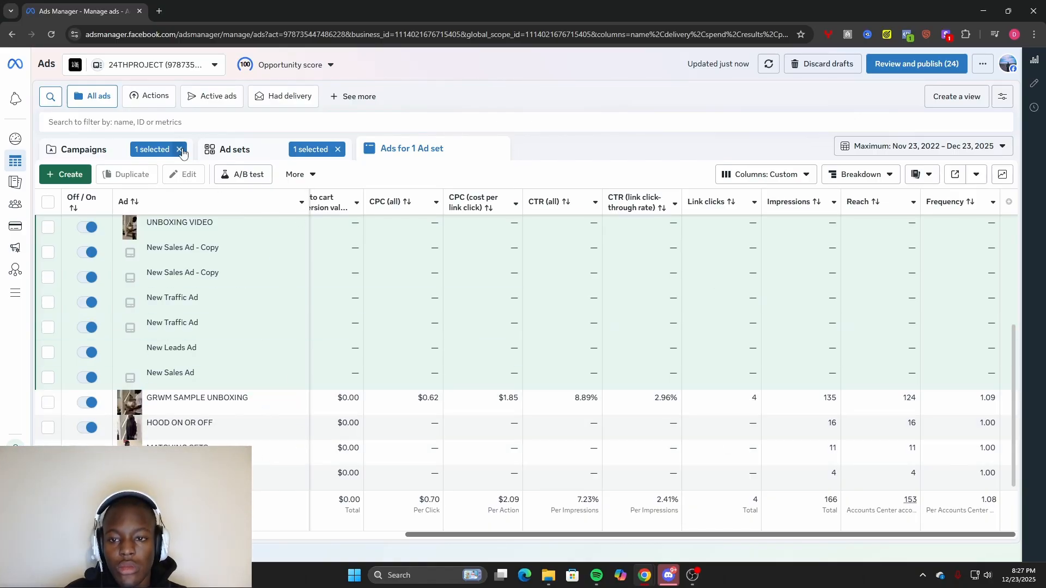
{"action": "left_click", "coordinate": [235, 149]}
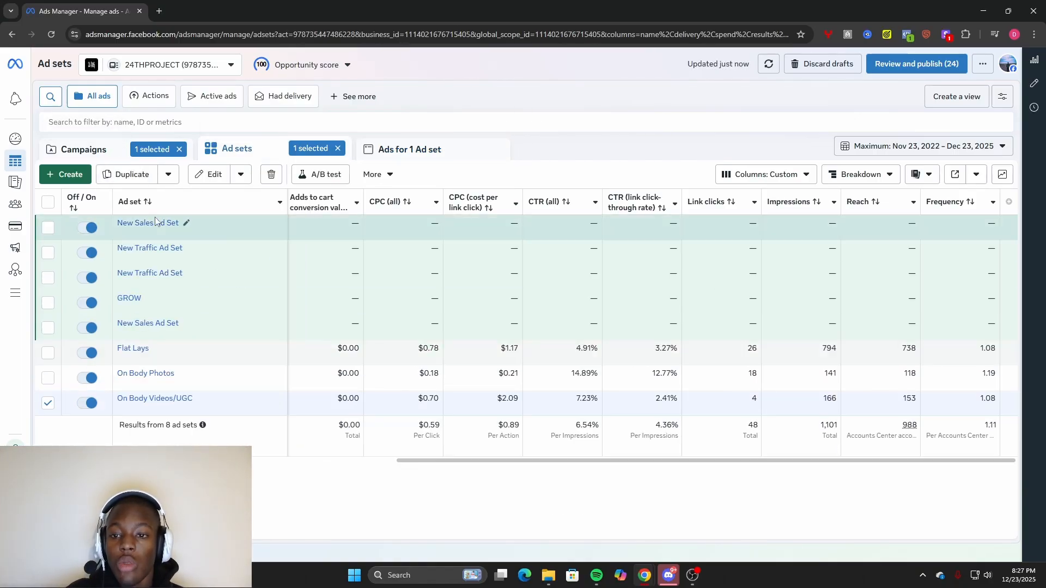
- Select the Flat Lays, On Body Photos and On Body Videos/UGC ad sets and list their ads
{"action": "left_click", "coordinate": [48, 403]}
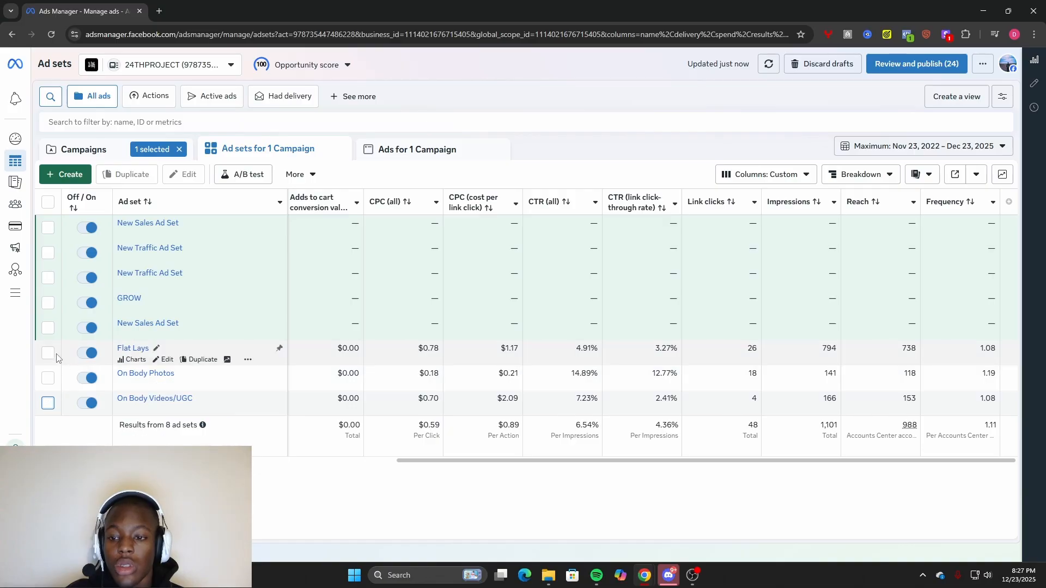
{"action": "left_click", "coordinate": [48, 353]}
{"action": "left_click", "coordinate": [48, 378]}
{"action": "left_click", "coordinate": [48, 403]}
{"action": "left_click", "coordinate": [410, 149]}
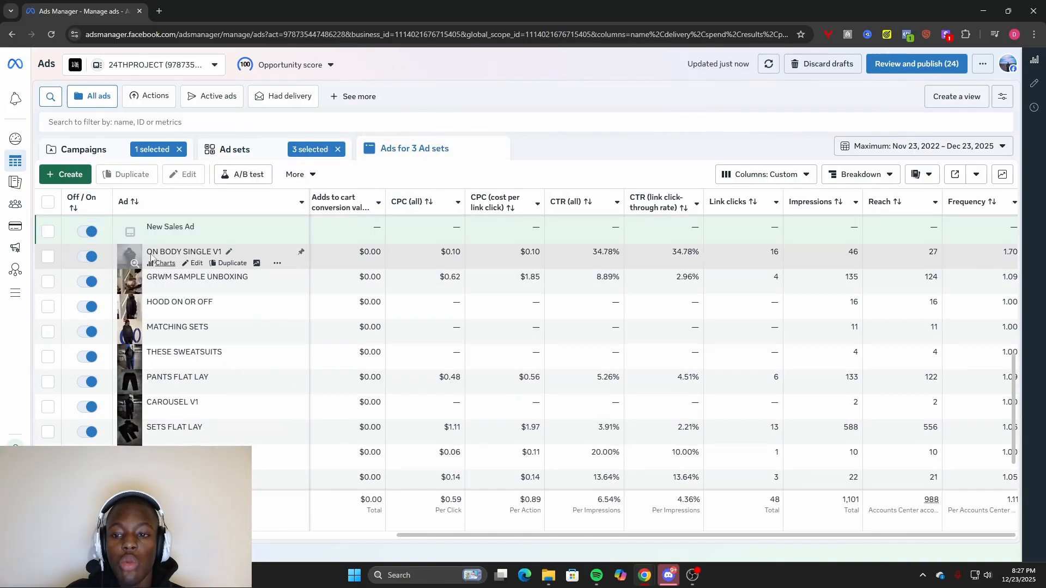
- Tick ON BODY SINGLE V1, GRWM SAMPLE UNBOXING, PANTS FLAT LAY, SETS FLAT LAY, CAROUSEL V2, FLAT LAY VIDEO, CAROUSEL V3 and one more ad
{"action": "left_click", "coordinate": [48, 257]}
{"action": "left_click", "coordinate": [50, 284]}
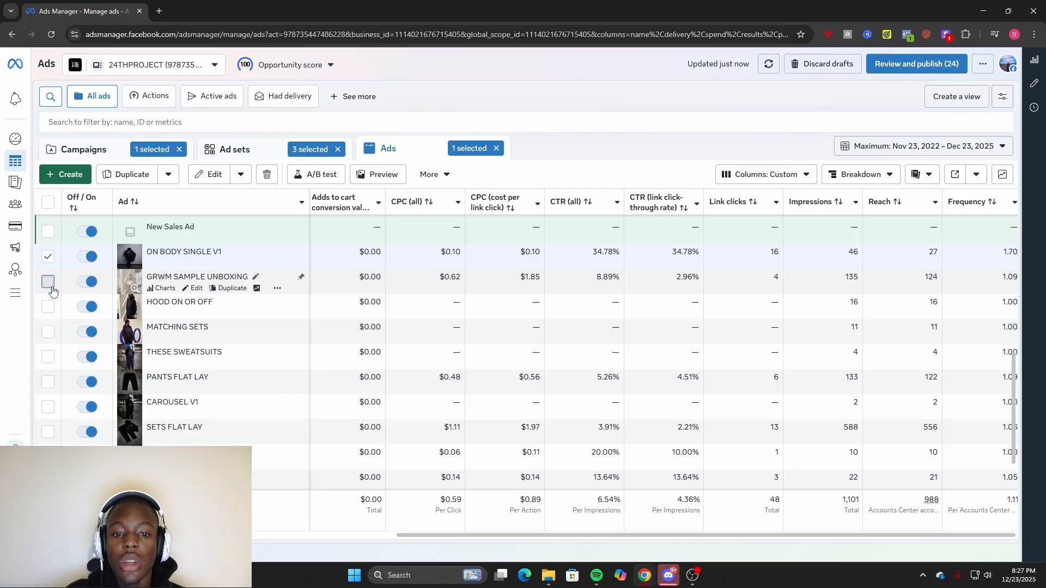
{"action": "scroll", "coordinate": [281, 368], "scroll_direction": "down", "scroll_amount": 2}
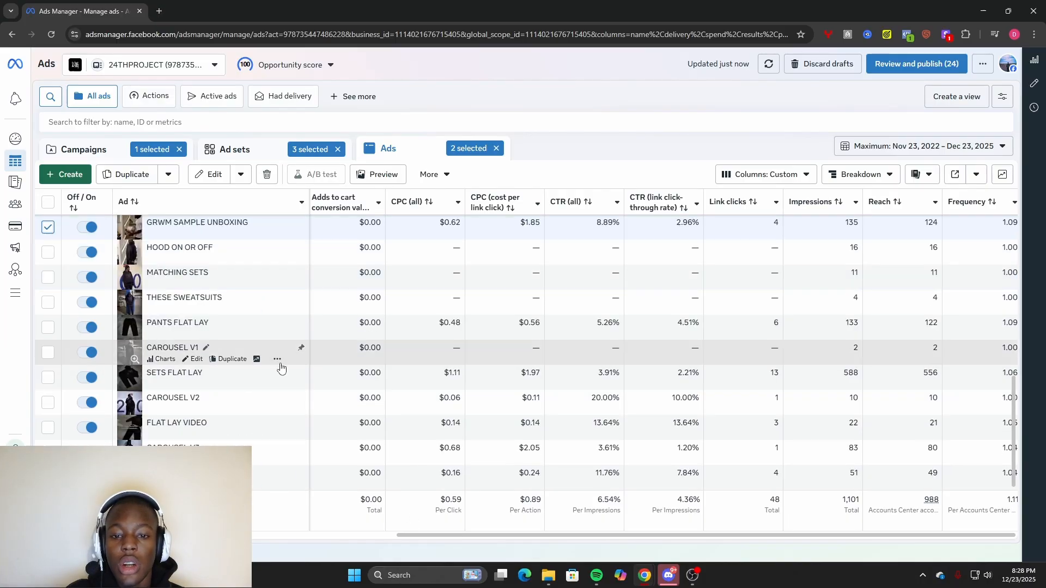
{"action": "left_click", "coordinate": [48, 328]}
{"action": "left_click", "coordinate": [49, 378]}
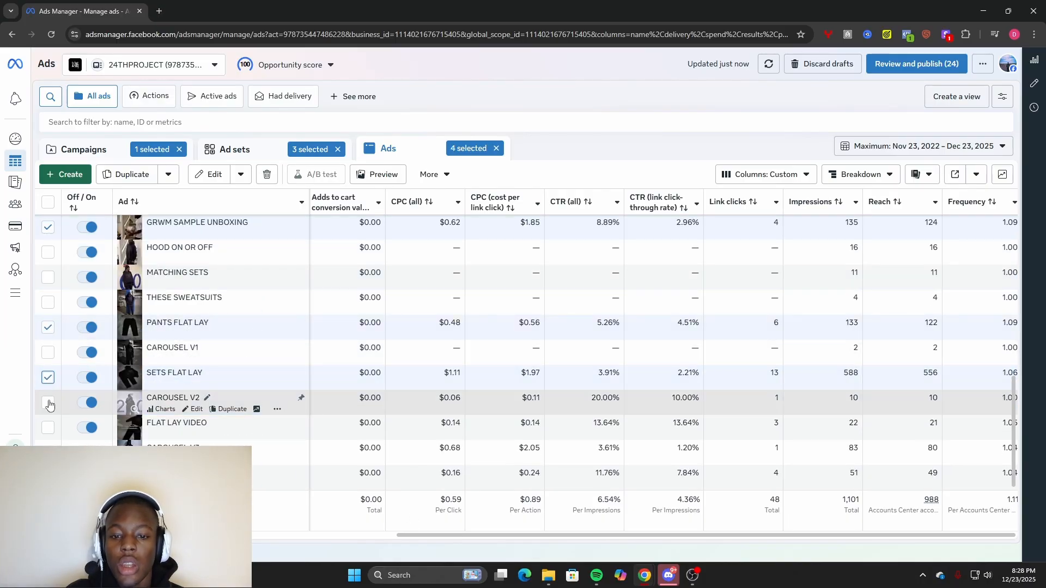
{"action": "left_click", "coordinate": [48, 402]}
{"action": "left_click", "coordinate": [48, 427]}
{"action": "left_click", "coordinate": [48, 453]}
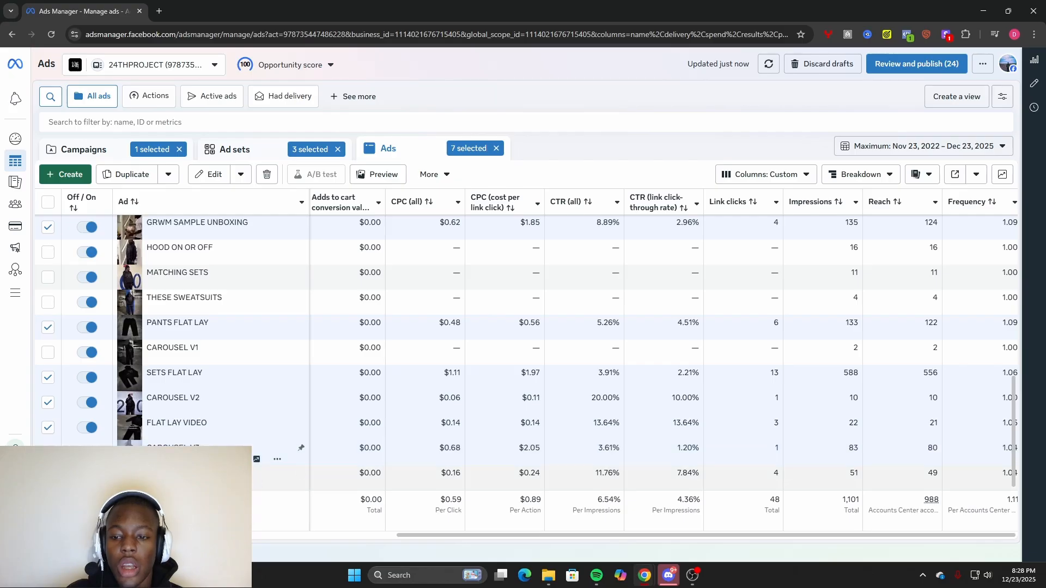
{"action": "left_click", "coordinate": [48, 477]}
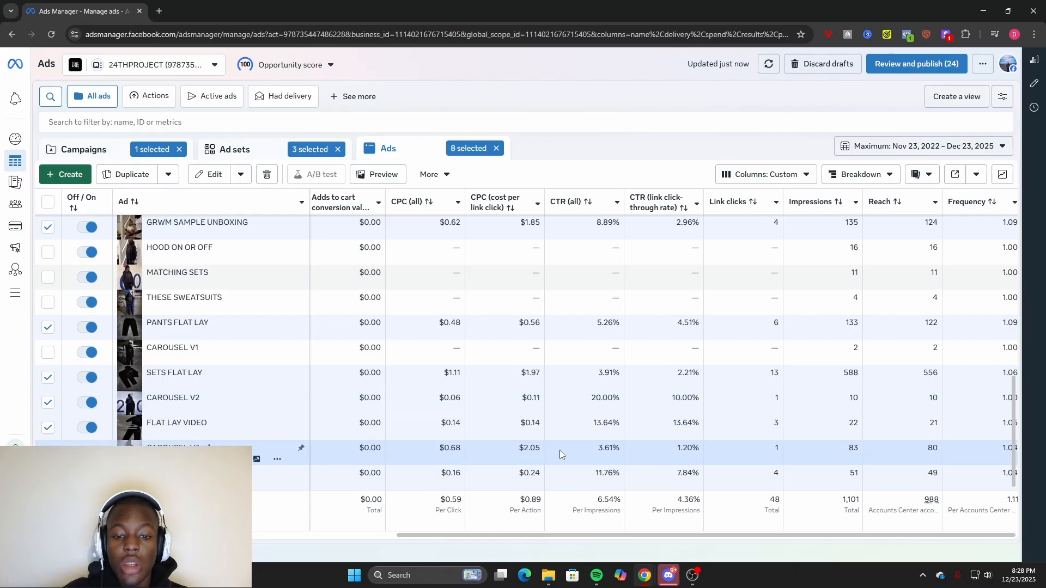
{"action": "left_click_drag", "start_coordinate": [543, 550], "coordinate": [243, 563]}
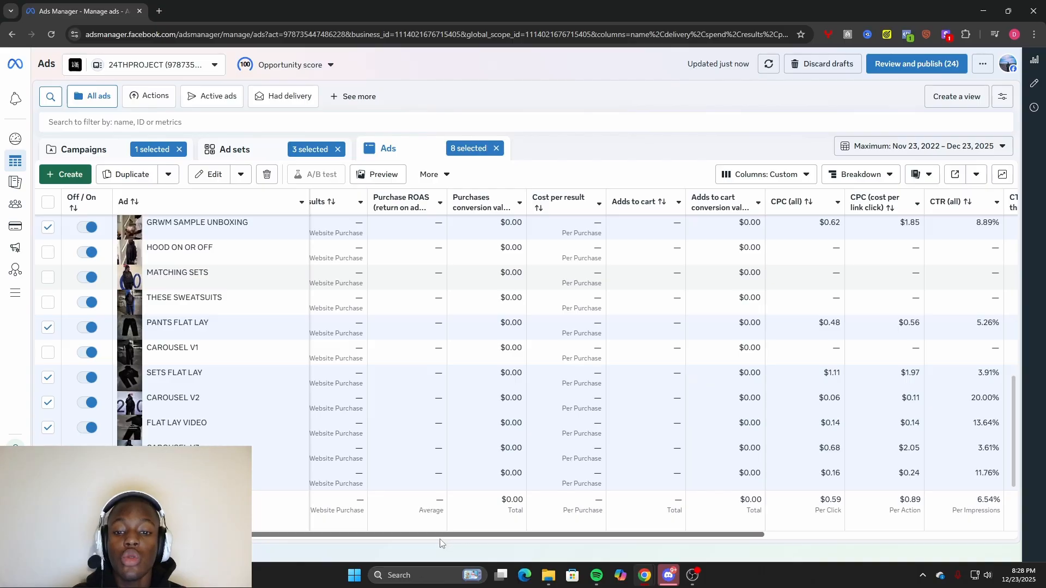
{"action": "left_click_drag", "start_coordinate": [440, 543], "coordinate": [328, 530]}
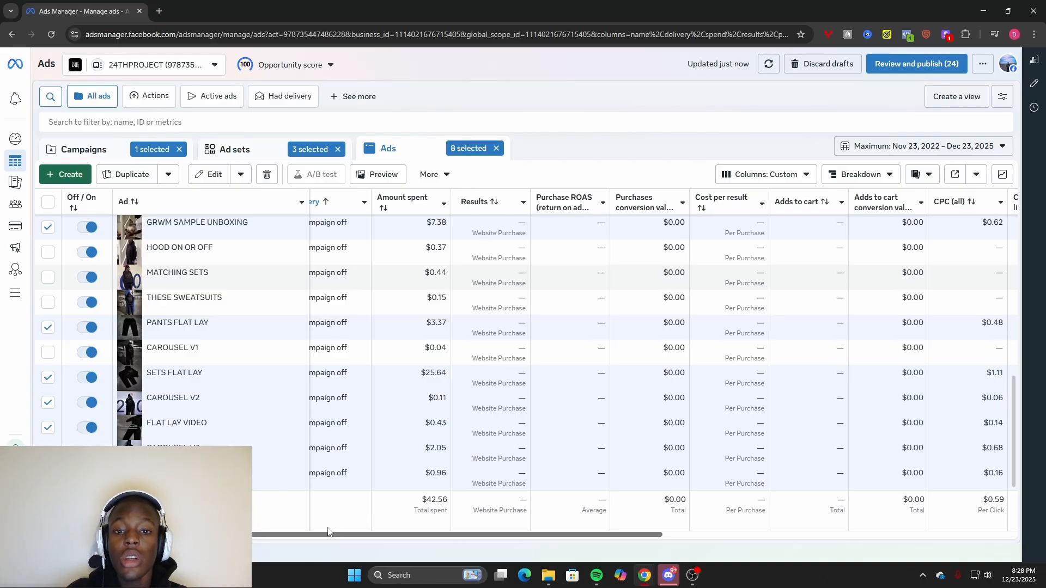
{"action": "left_click_drag", "start_coordinate": [327, 531], "coordinate": [363, 515]}
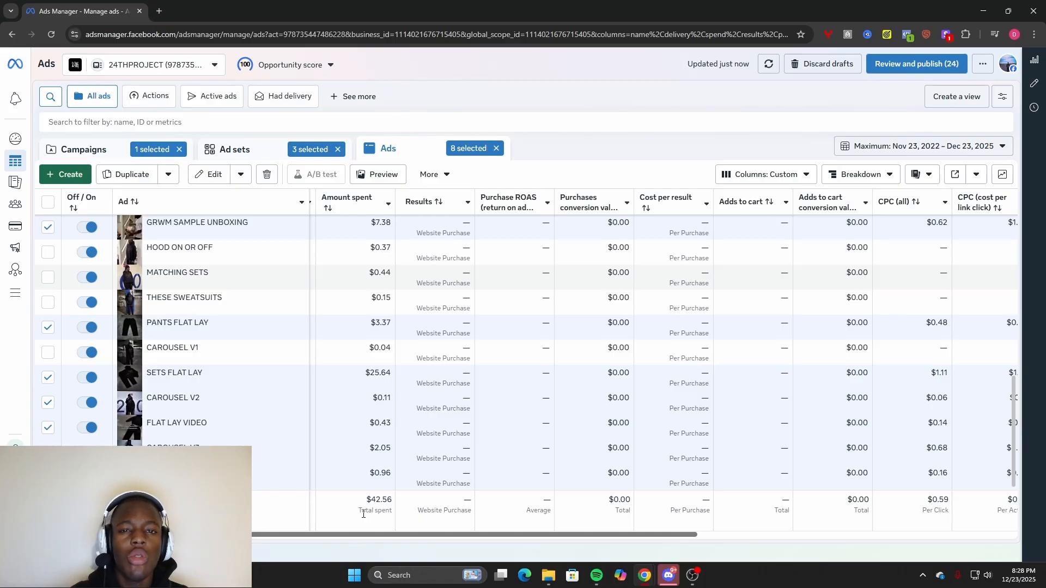
{"action": "left_click_drag", "start_coordinate": [363, 515], "coordinate": [280, 459]}
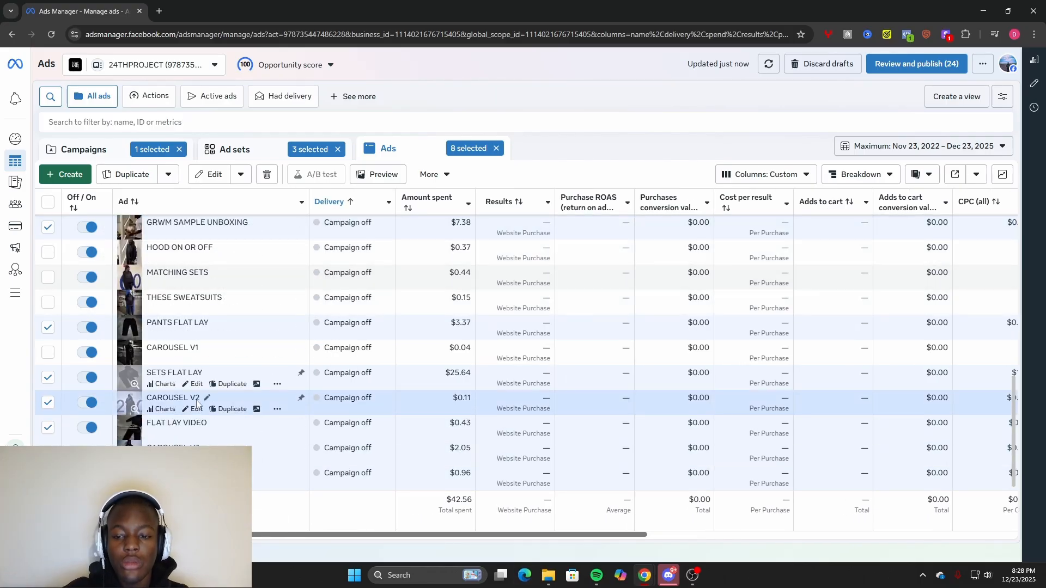
- Begin creating a new ad set named 'Winn' via Create, then abandon that dialog
{"action": "left_click", "coordinate": [86, 183]}
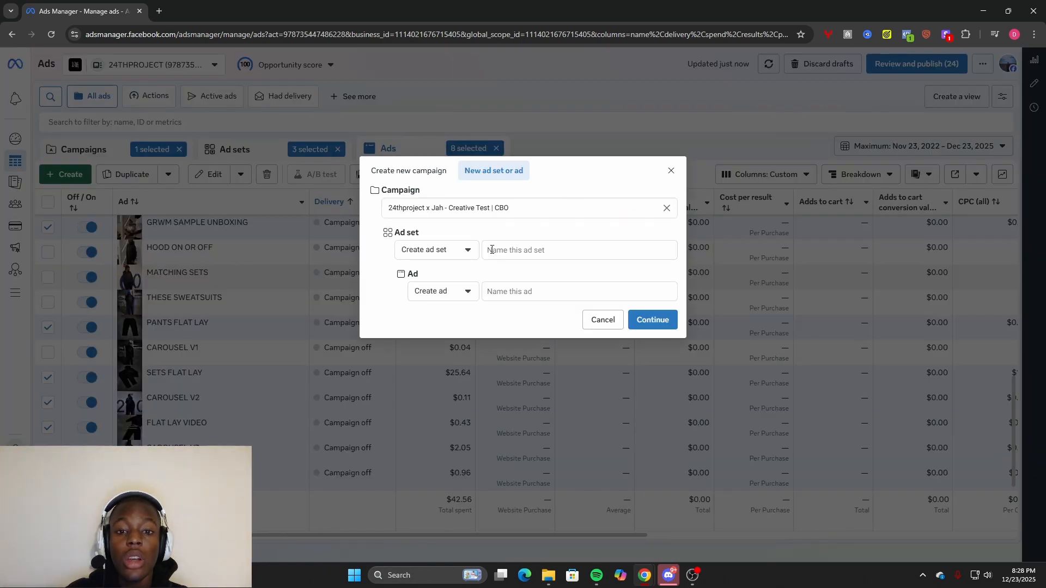
{"action": "left_click", "coordinate": [507, 252]}
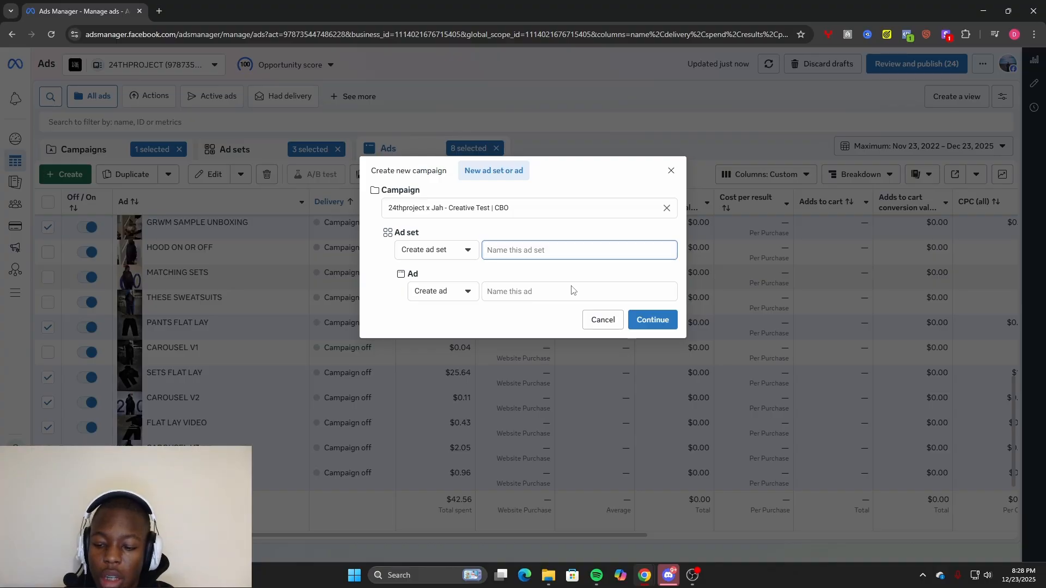
{"action": "type", "text": "wint"}
{"action": "key", "text": "BackSpace"}
{"action": "key", "text": "BackSpace"}
{"action": "key", "text": "BackSpace"}
{"action": "key", "text": "BackSpace"}
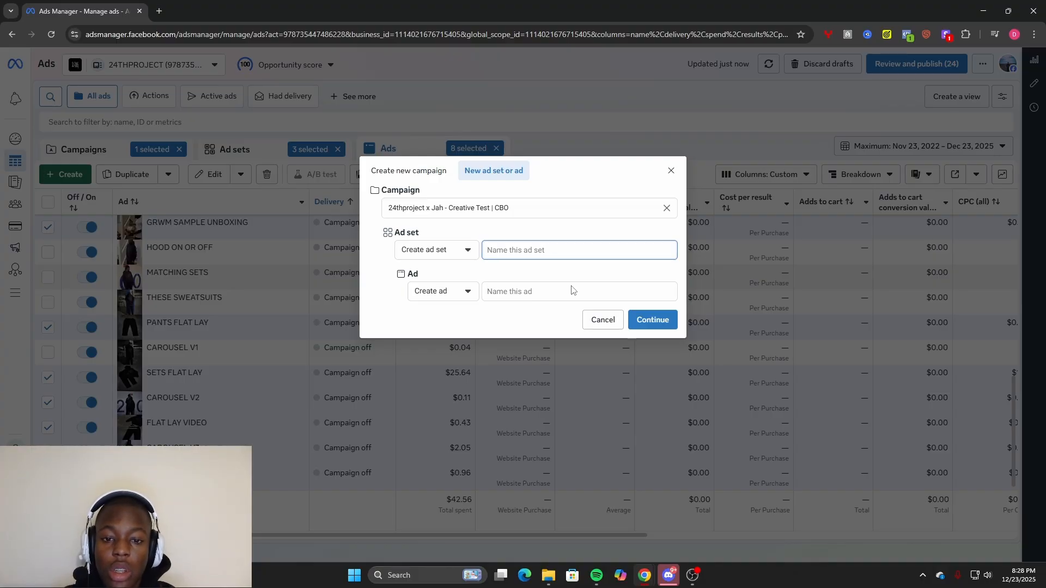
{"action": "type", "text": "Winners"}
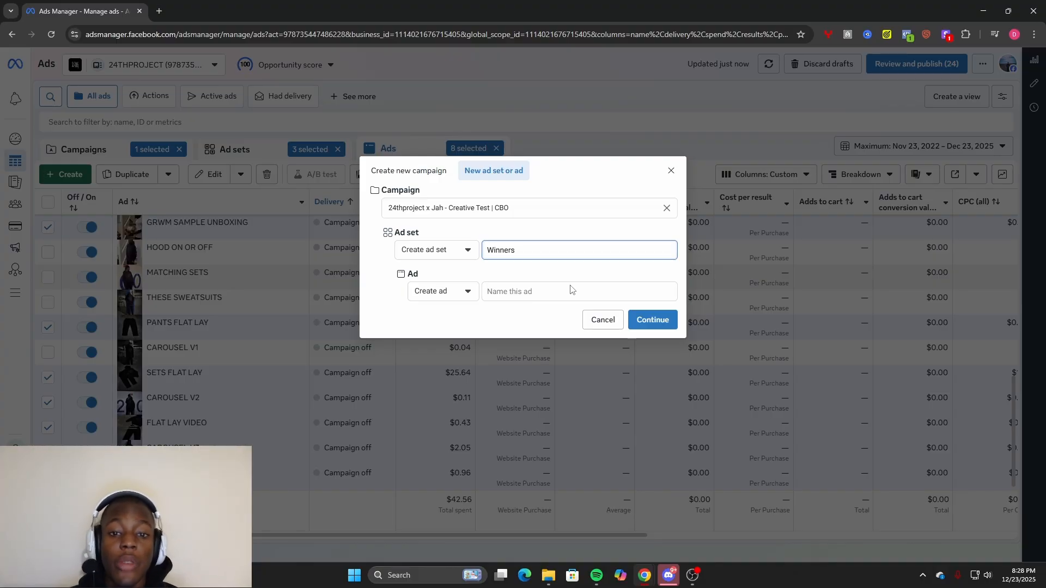
{"action": "left_click", "coordinate": [565, 287]}
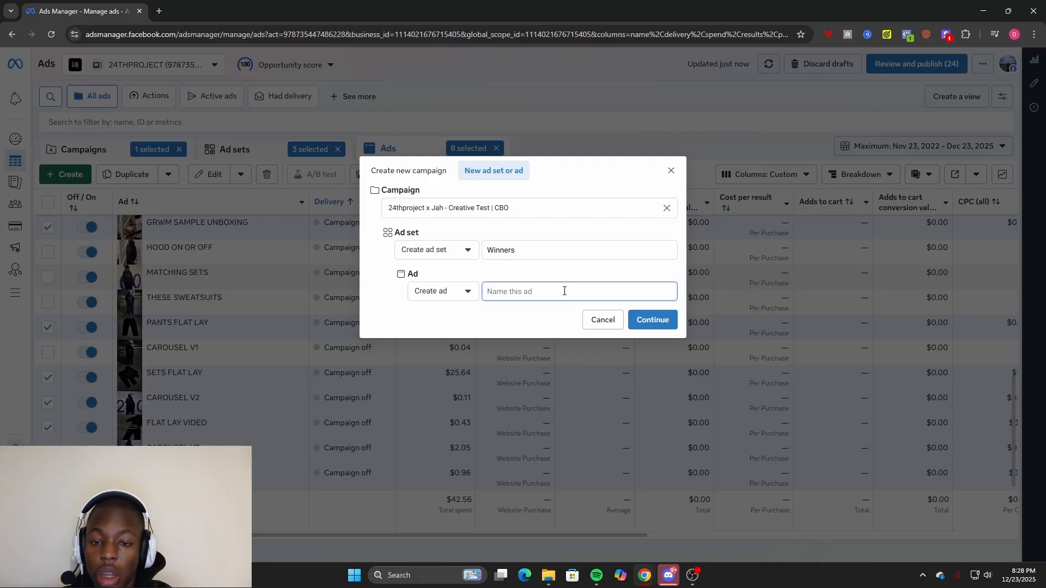
{"action": "left_click", "coordinate": [414, 171]}
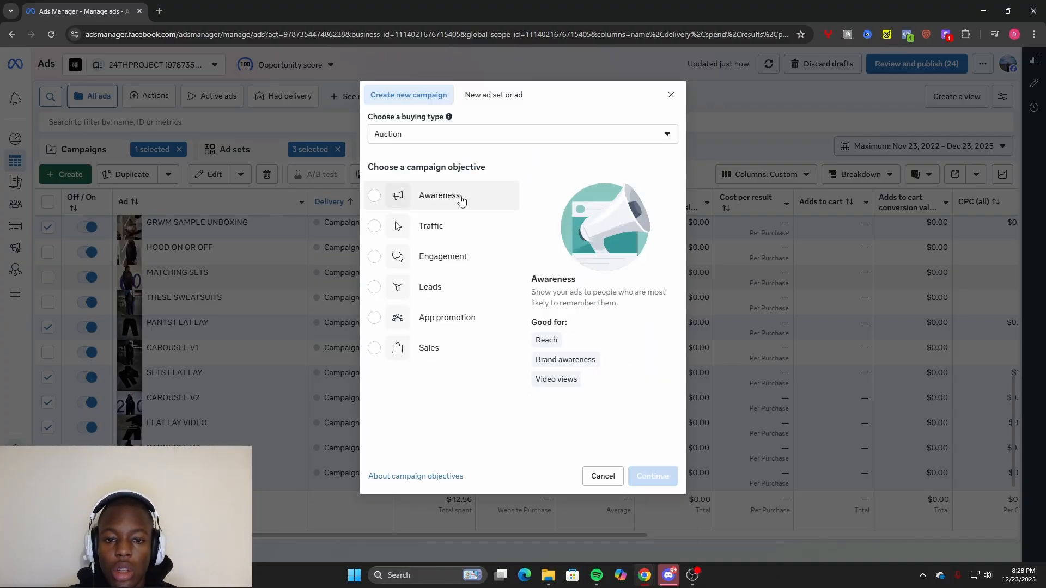
{"action": "left_click", "coordinate": [671, 93]}
- Duplicate the eight ads into a new campaign COG SWEATSUITS | ABO SCALE with ad set WINNERS
{"action": "left_click", "coordinate": [129, 175]}
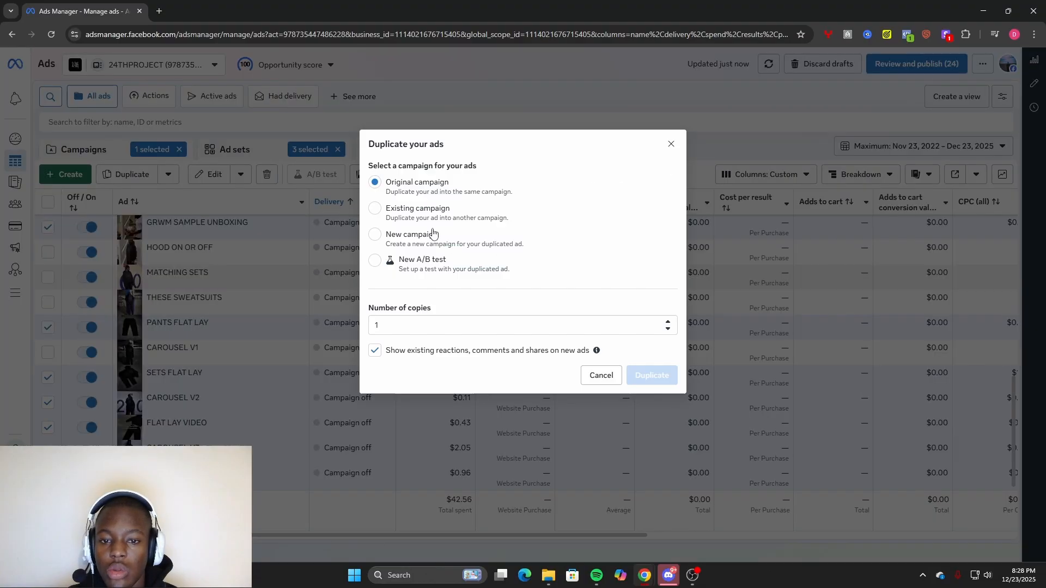
{"action": "left_click", "coordinate": [440, 230]}
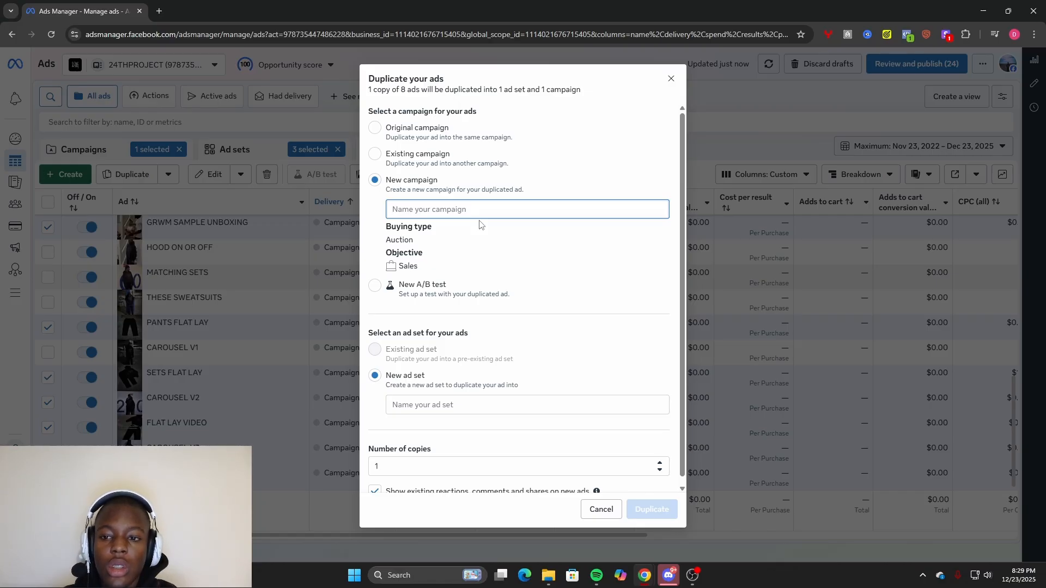
{"action": "type", "text": "COG SWEATSUITS | ABO SCALE"}
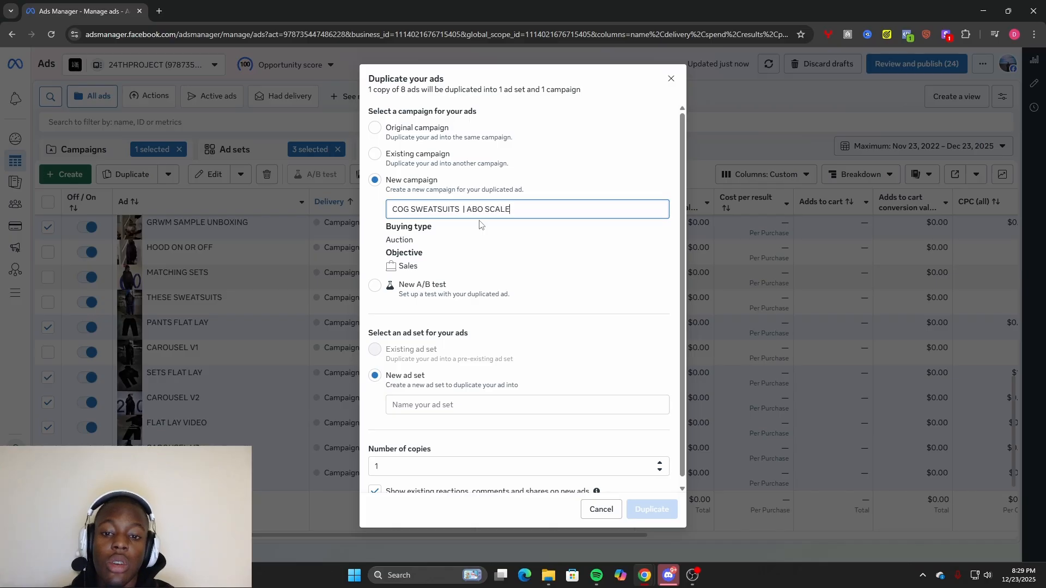
{"action": "scroll", "coordinate": [479, 327], "scroll_direction": "down", "scroll_amount": 1}
{"action": "left_click", "coordinate": [449, 398]}
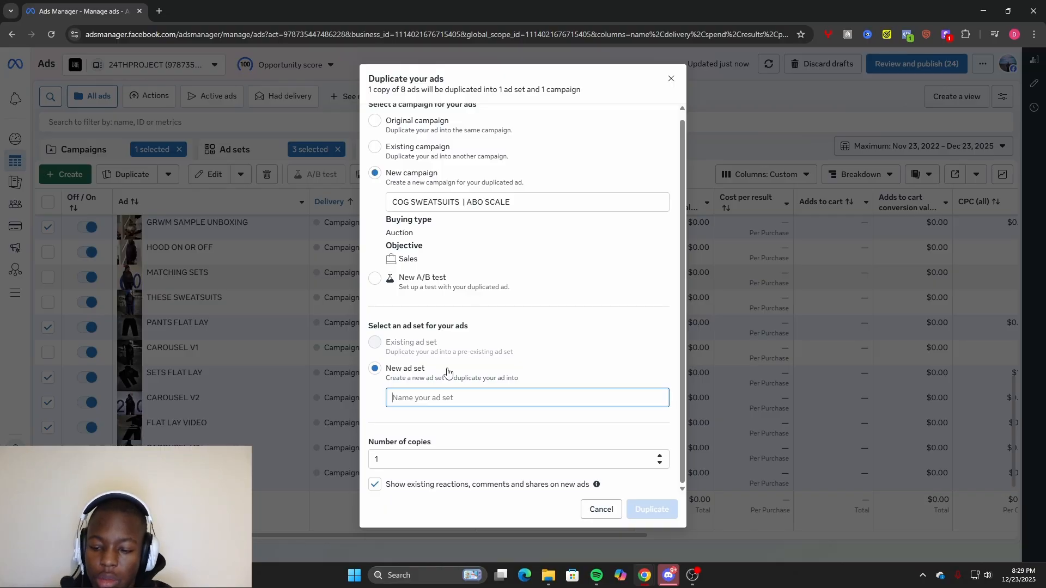
{"action": "type", "text": "WINNERS"}
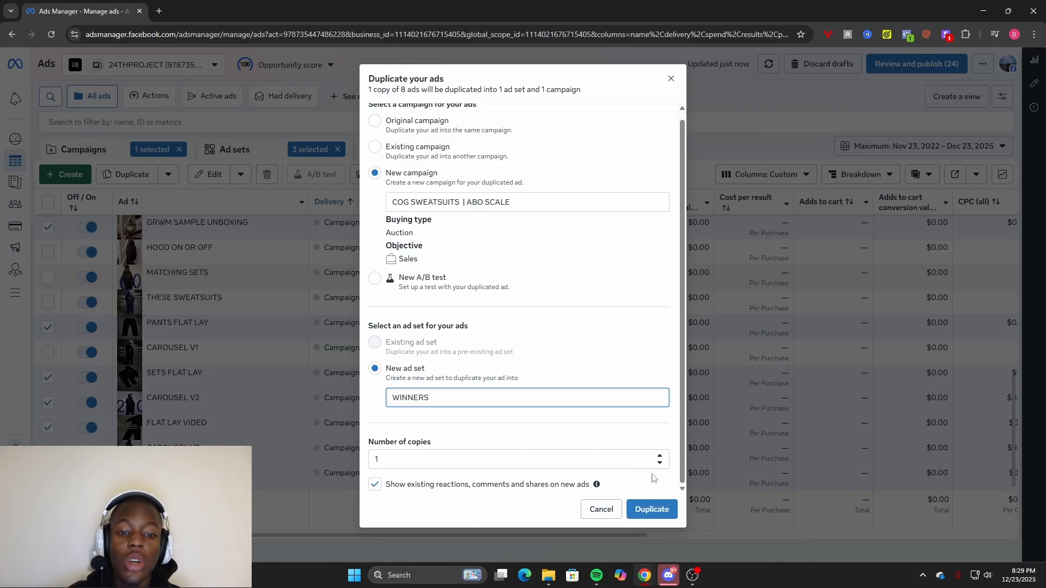
{"action": "left_click", "coordinate": [657, 506]}
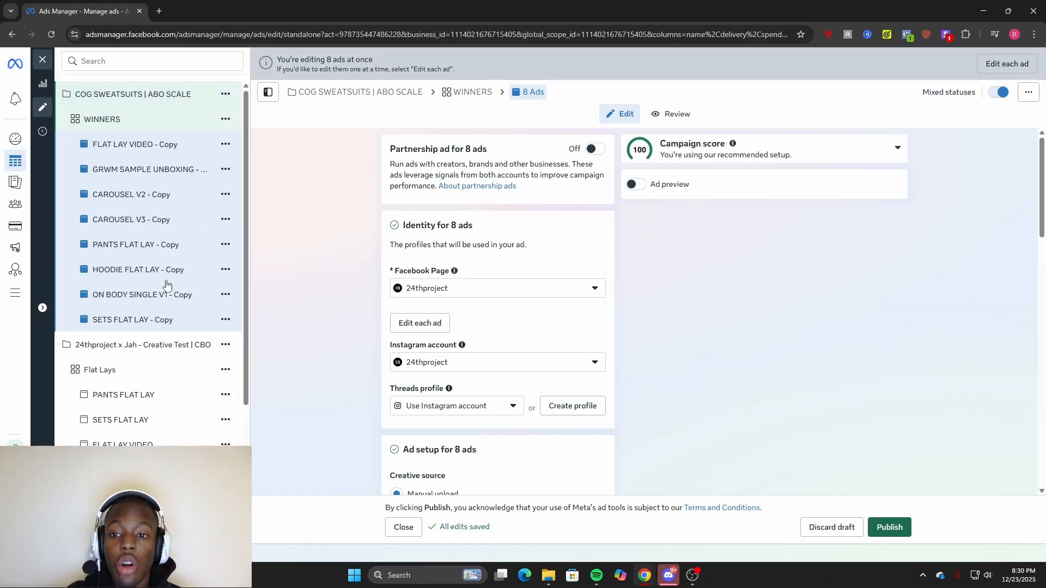
- Switch the COG SWEATSUITS | ABO SCALE campaign to ad set budgets
{"action": "left_click", "coordinate": [155, 245]}
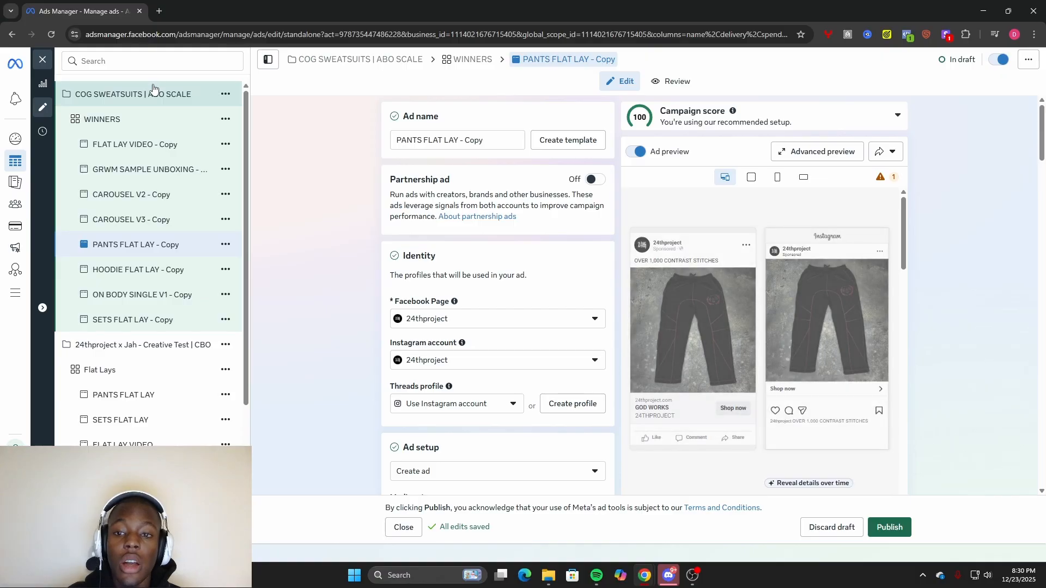
{"action": "left_click", "coordinate": [154, 93]}
{"action": "scroll", "coordinate": [541, 278], "scroll_direction": "down", "scroll_amount": 1}
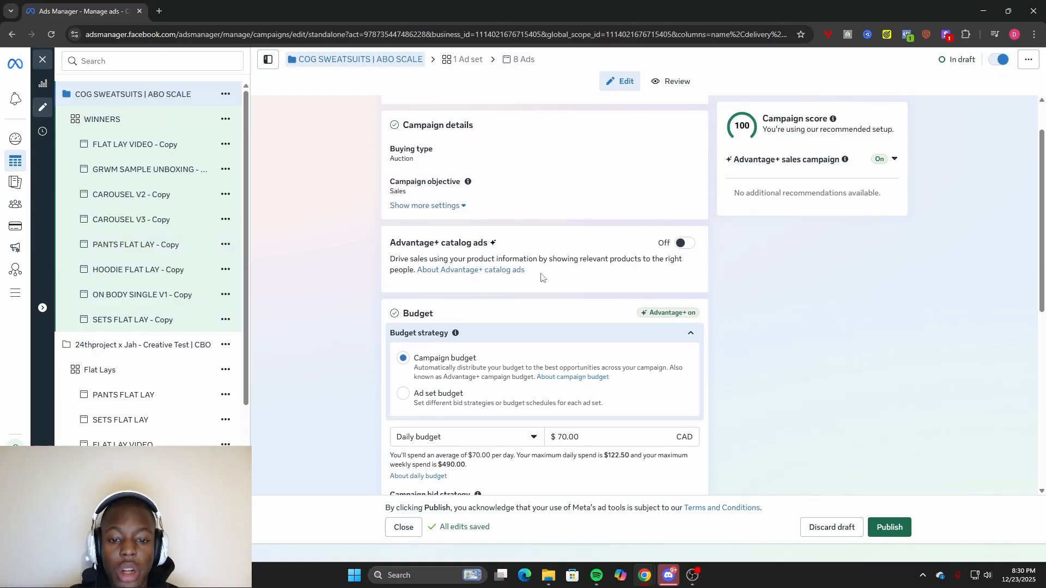
{"action": "scroll", "coordinate": [541, 278], "scroll_direction": "down", "scroll_amount": 2}
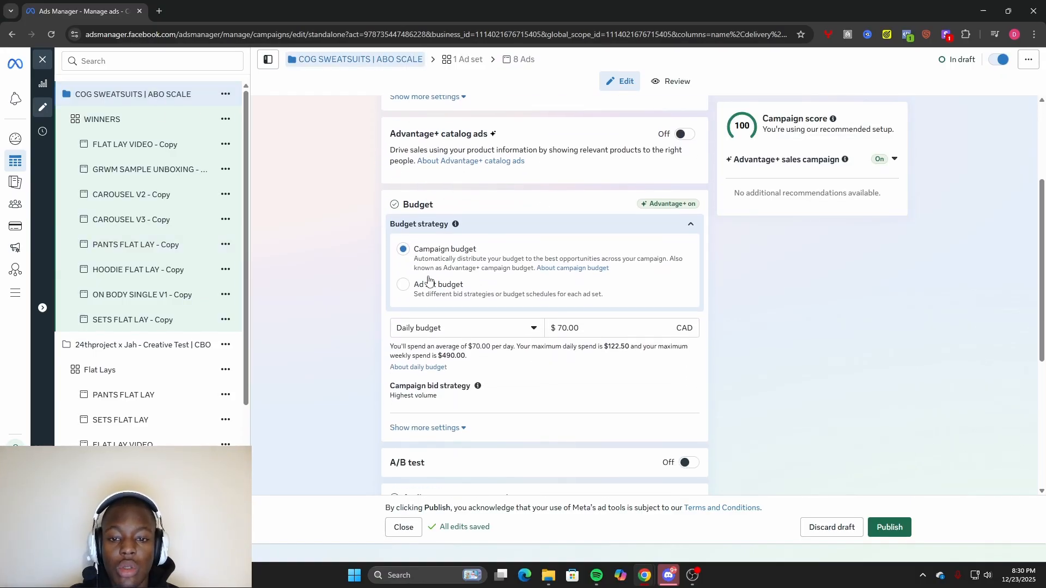
{"action": "left_click", "coordinate": [511, 304]}
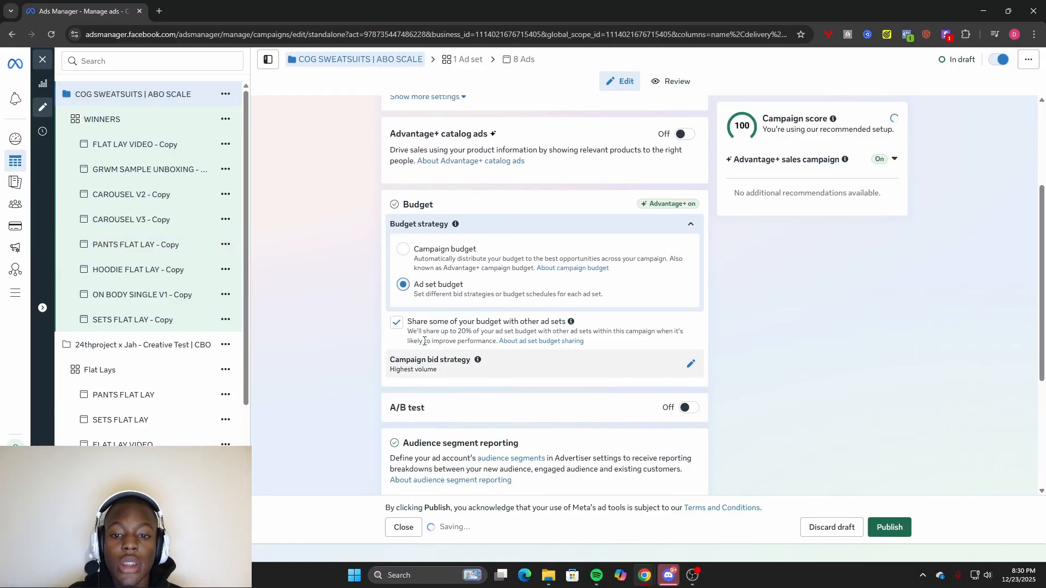
- Give WINNERS a $100.00 CAD daily budget and reset its start to Dec 23, 2025, 08:30 PM
{"action": "left_click", "coordinate": [179, 120]}
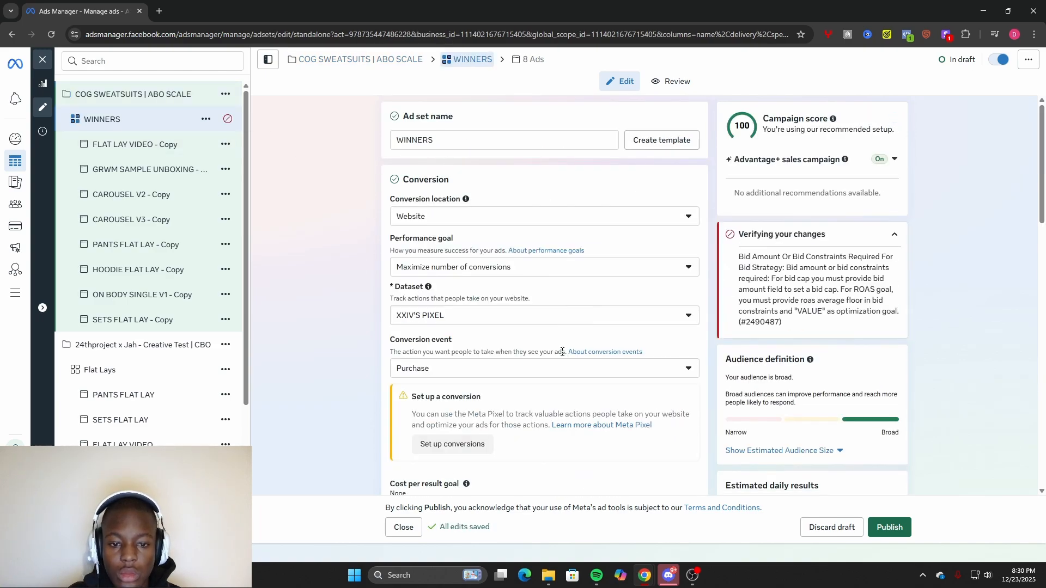
{"action": "scroll", "coordinate": [562, 351], "scroll_direction": "down", "scroll_amount": 5}
{"action": "double_click", "coordinate": [562, 358]}
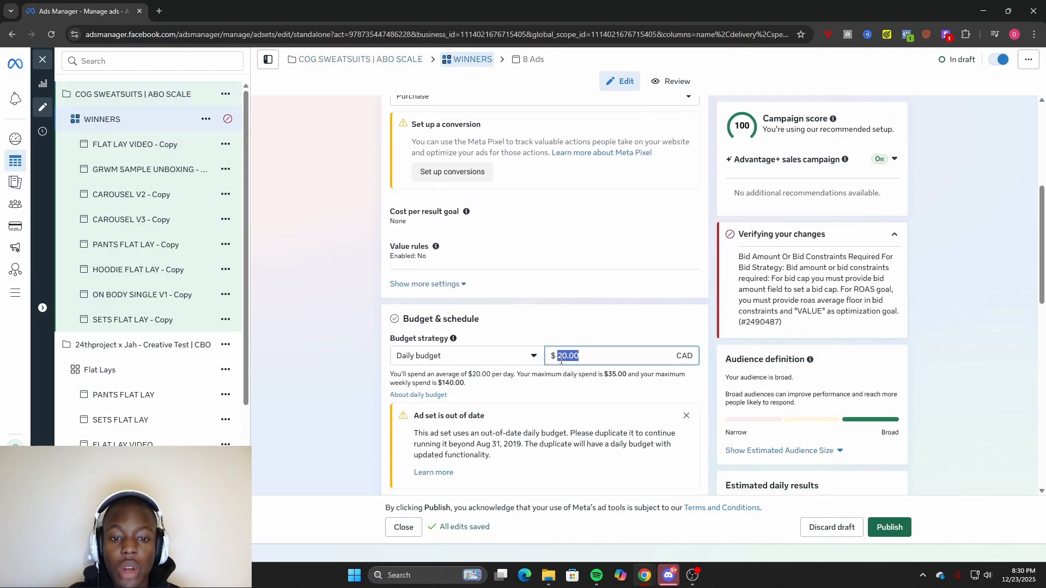
{"action": "type", "text": "1"}
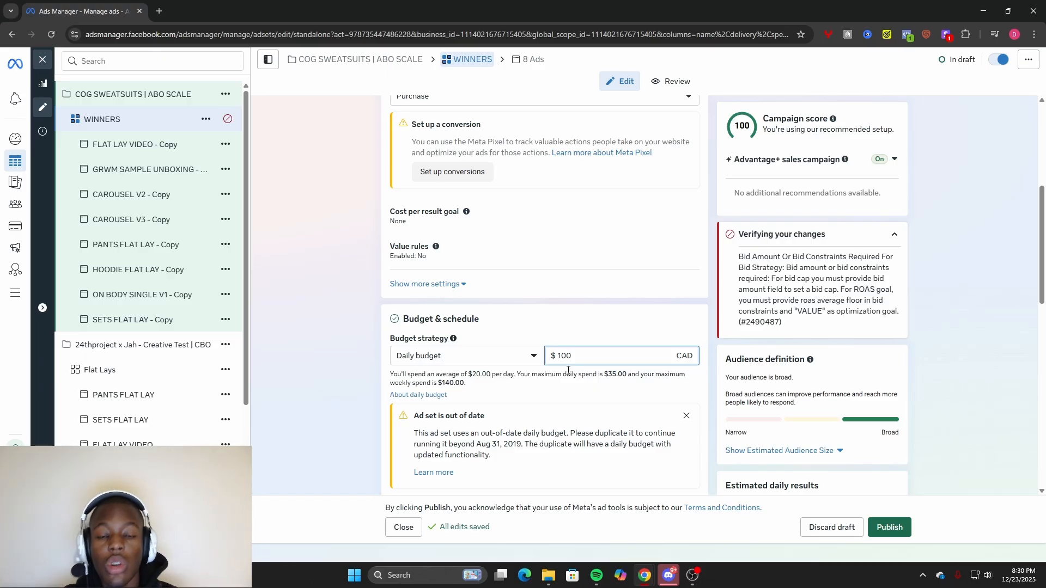
{"action": "left_click", "coordinate": [353, 244]}
{"action": "scroll", "coordinate": [624, 346], "scroll_direction": "down", "scroll_amount": 1}
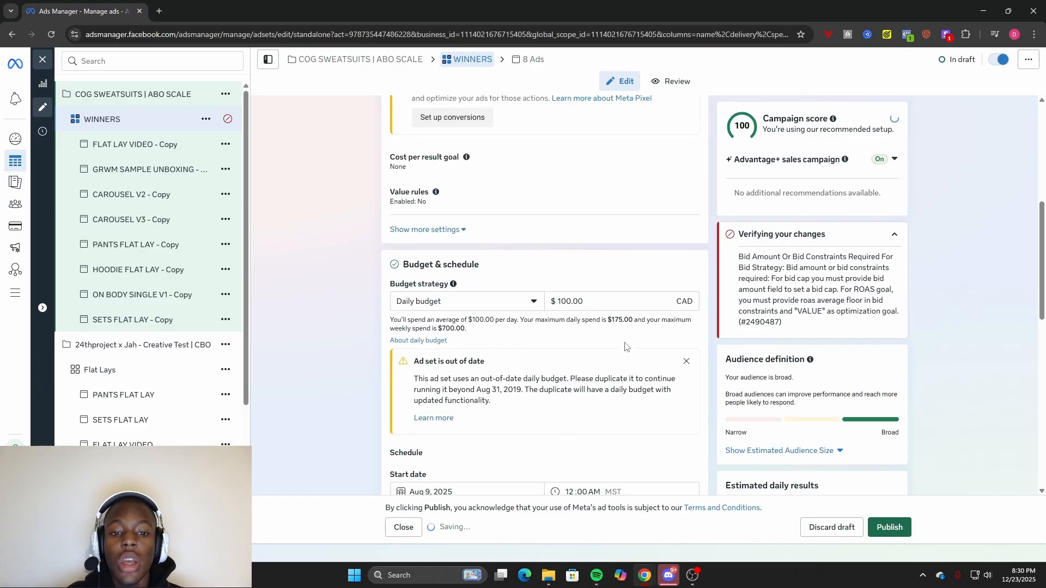
{"action": "scroll", "coordinate": [621, 354], "scroll_direction": "down", "scroll_amount": 4}
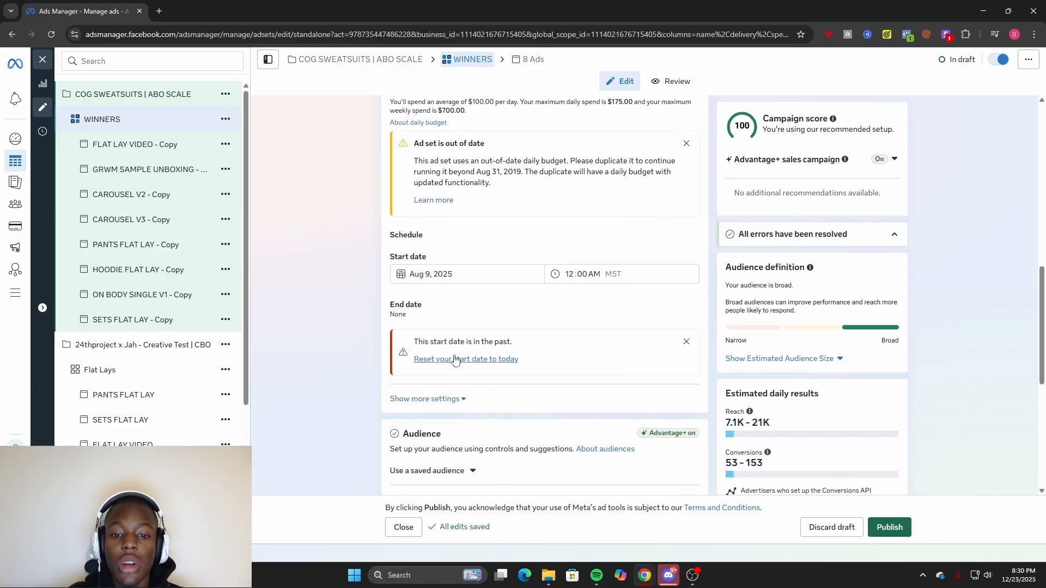
{"action": "left_click", "coordinate": [455, 359]}
{"action": "scroll", "coordinate": [472, 396], "scroll_direction": "down", "scroll_amount": 2}
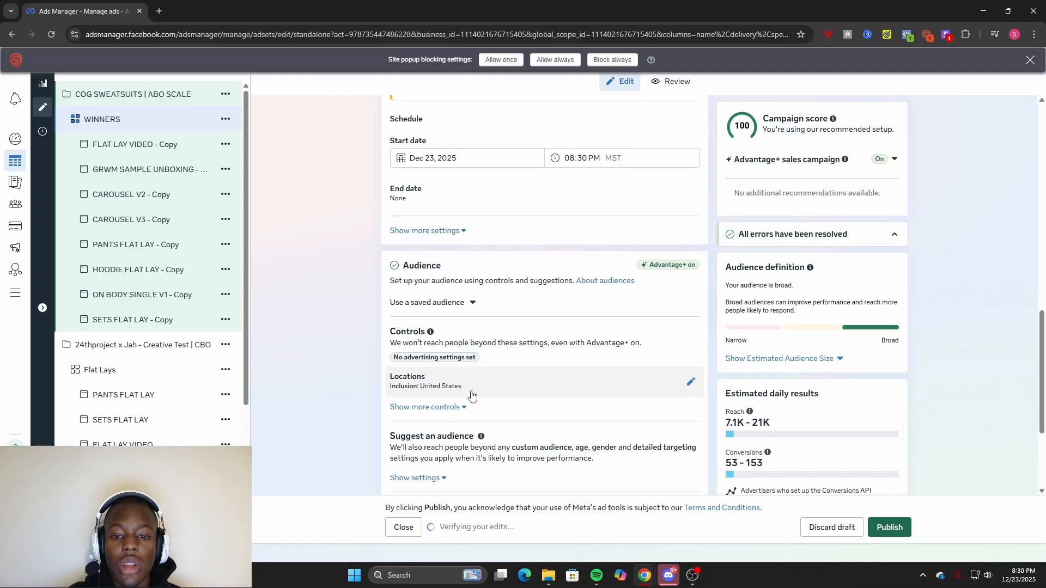
{"action": "scroll", "coordinate": [472, 396], "scroll_direction": "down", "scroll_amount": 3}
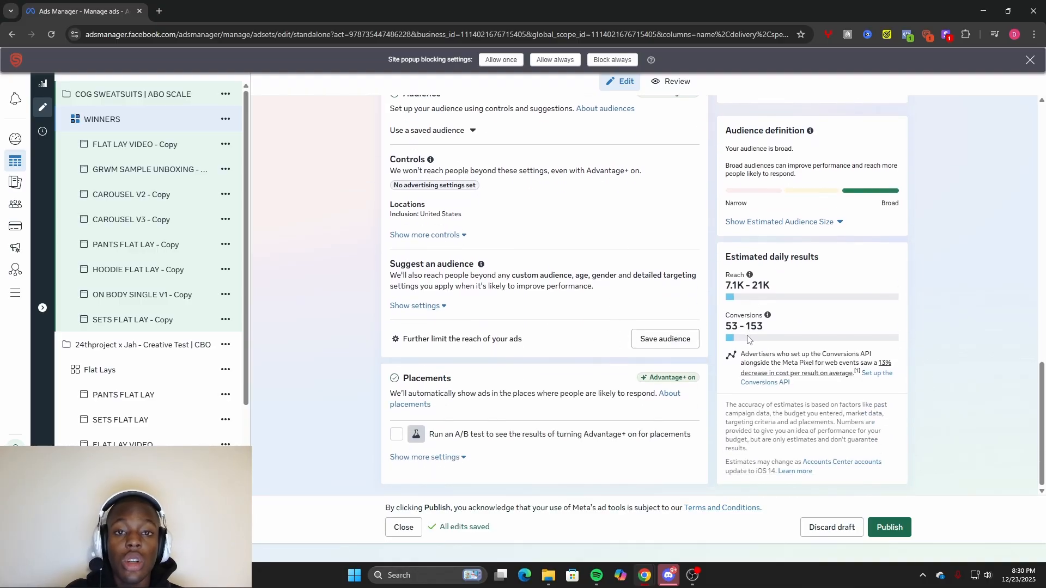
- Dismiss the popup-blocking notice and blank popup window, returning to the top of the WINNERS editor
{"action": "mouse_move", "coordinate": [758, 277]}
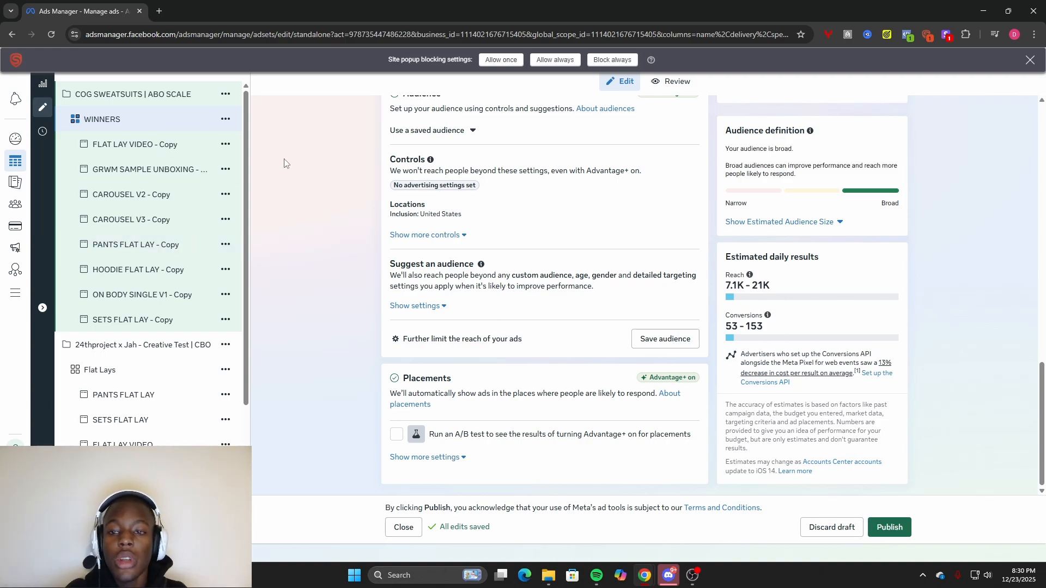
{"action": "scroll", "coordinate": [401, 222], "scroll_direction": "up", "scroll_amount": 6}
{"action": "scroll", "coordinate": [401, 222], "scroll_direction": "up", "scroll_amount": 6}
{"action": "scroll", "coordinate": [696, 350], "scroll_direction": "down", "scroll_amount": 6}
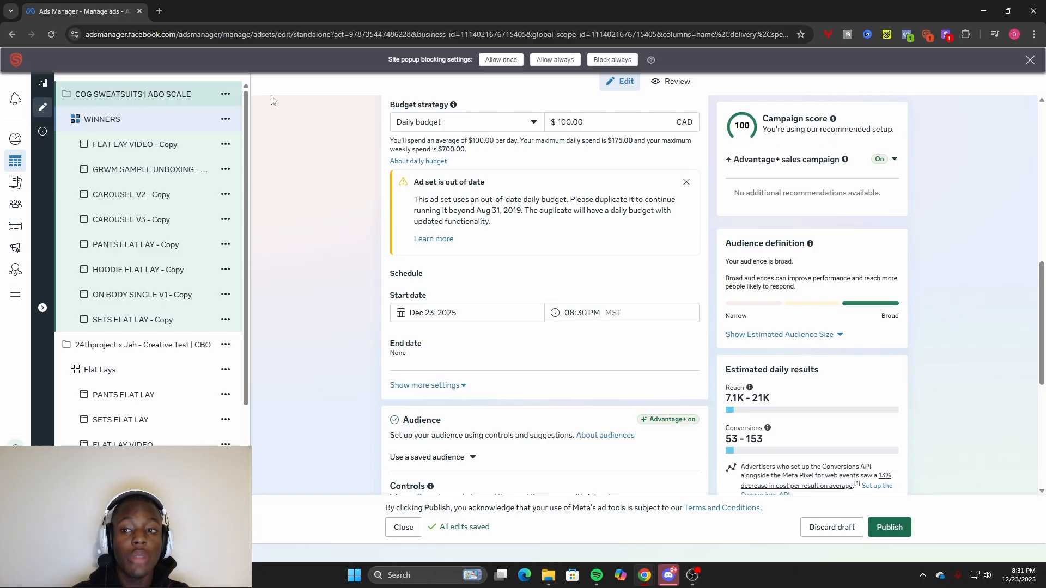
{"action": "left_click", "coordinate": [508, 61]}
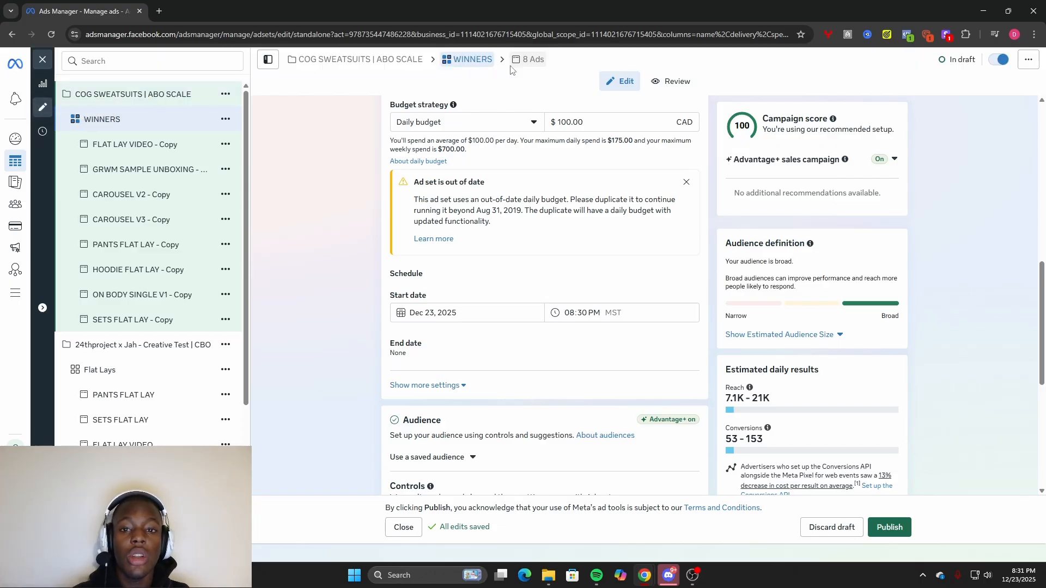
{"action": "left_click", "coordinate": [866, 8]}
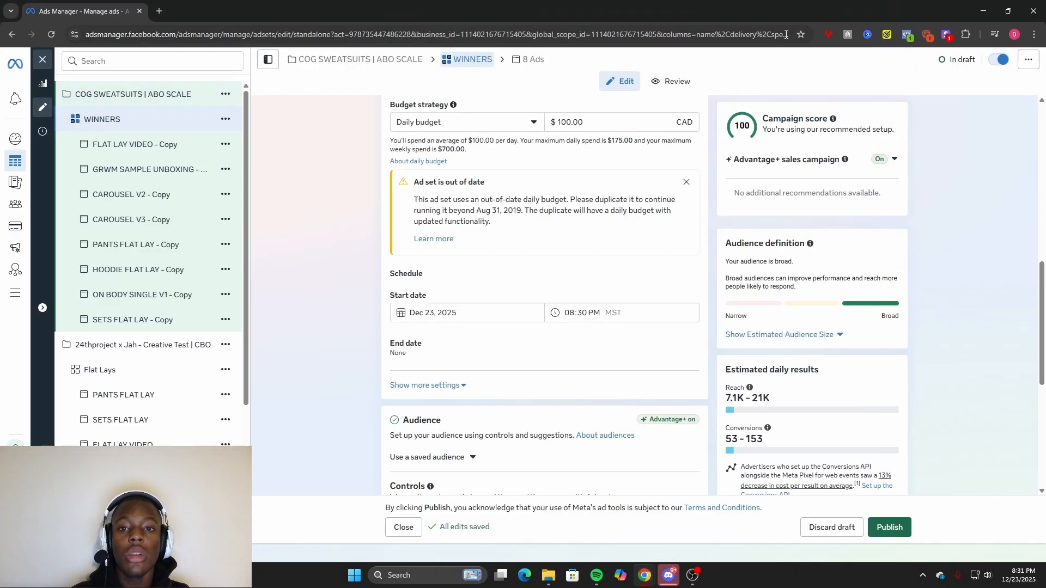
{"action": "scroll", "coordinate": [339, 249], "scroll_direction": "up", "scroll_amount": 5}
{"action": "scroll", "coordinate": [343, 257], "scroll_direction": "up", "scroll_amount": 5}
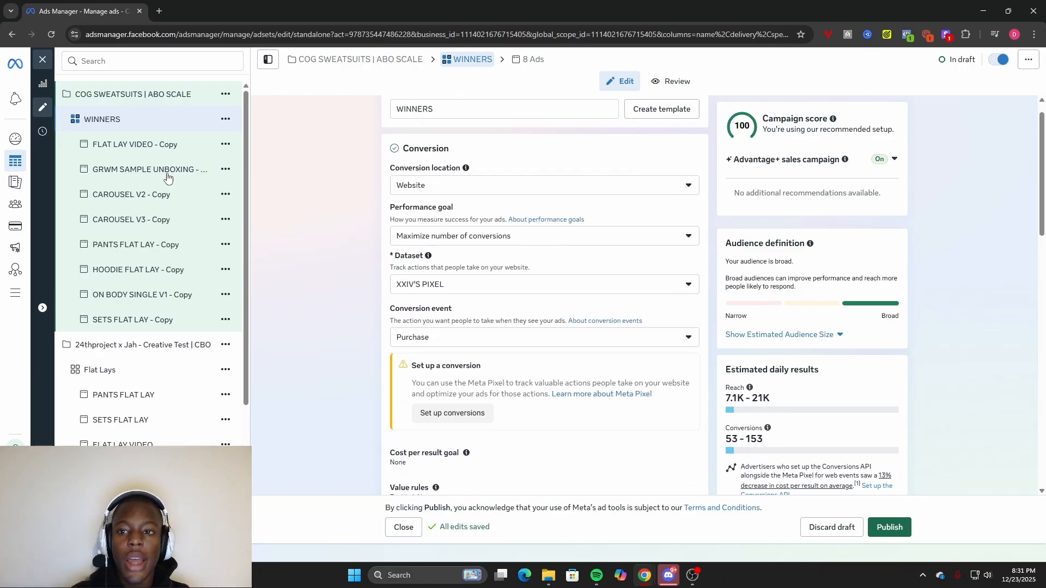
- Close the ad set editor without publishing and return to the campaigns list
{"action": "left_click", "coordinate": [42, 60]}
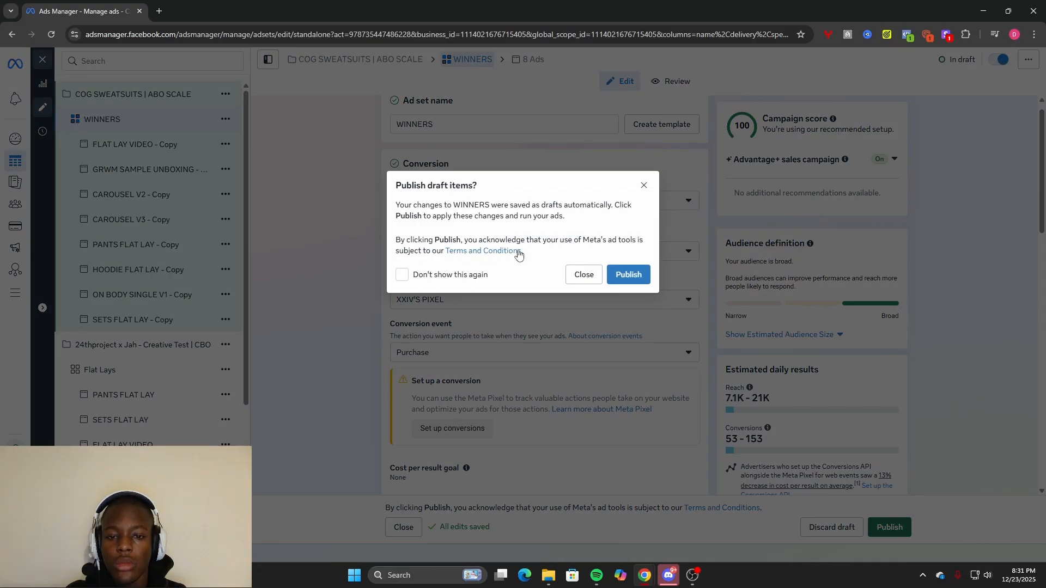
{"action": "left_click", "coordinate": [580, 273]}
{"action": "left_click", "coordinate": [108, 158]}
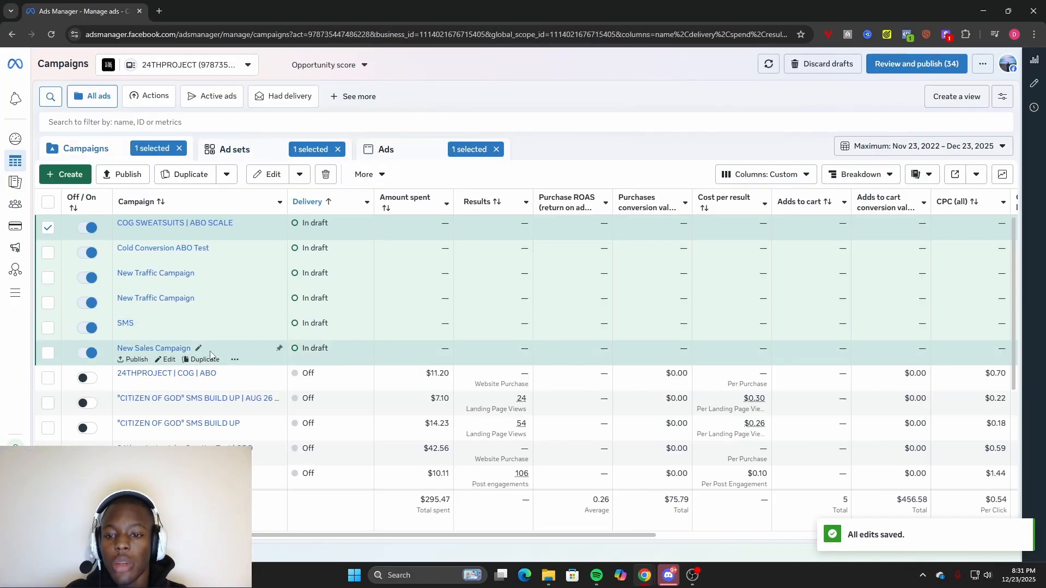
{"action": "scroll", "coordinate": [273, 400], "scroll_direction": "down", "scroll_amount": 3}
{"action": "scroll", "coordinate": [274, 400], "scroll_direction": "up", "scroll_amount": 1}
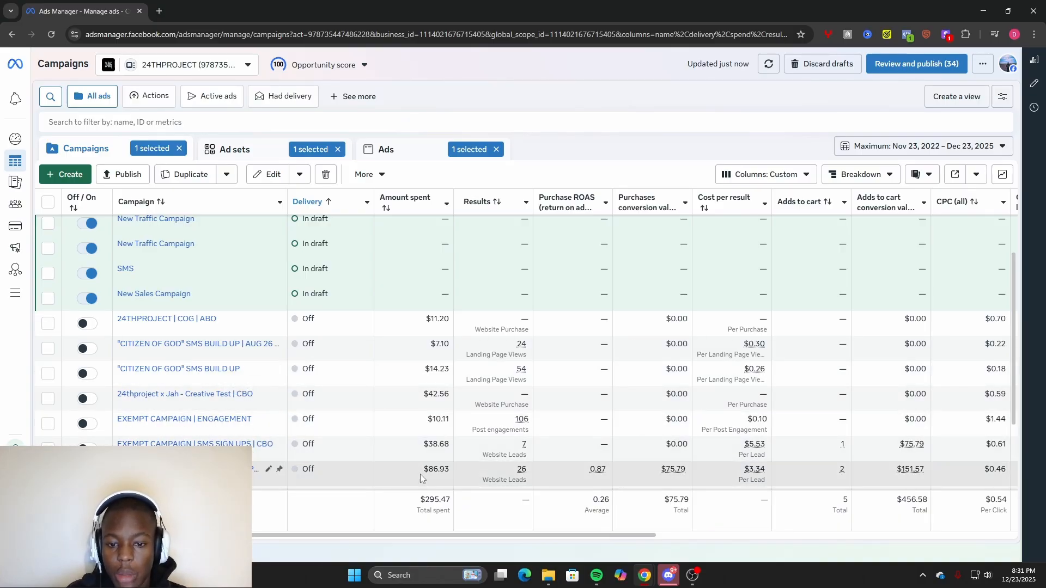
- Review the Creative Test campaign's ad sets and the 24thproject x Jah - Creative Test | CBO settings
{"action": "left_click", "coordinate": [213, 395]}
{"action": "left_click", "coordinate": [85, 149]}
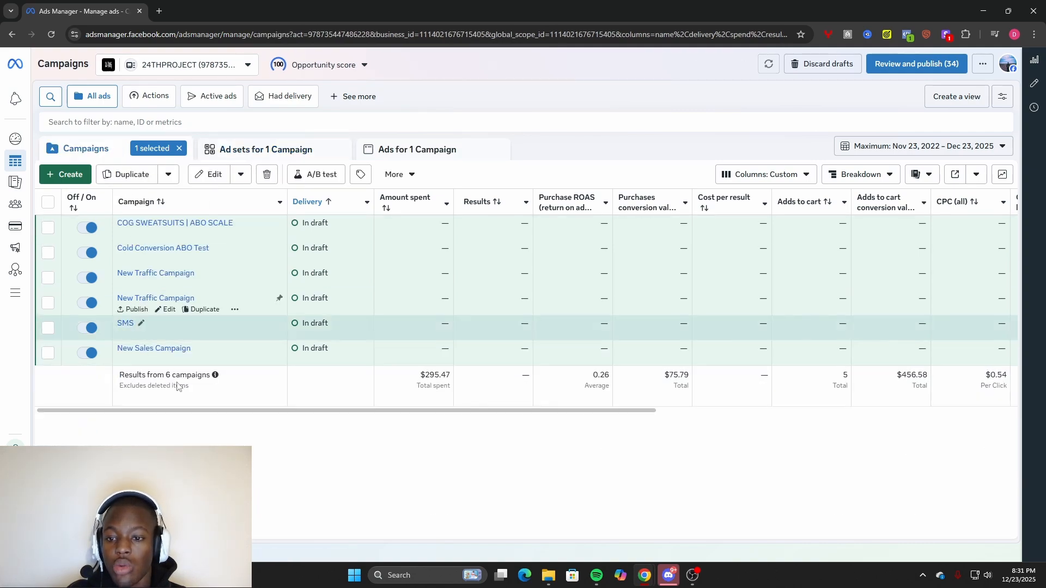
{"action": "left_click", "coordinate": [260, 448]}
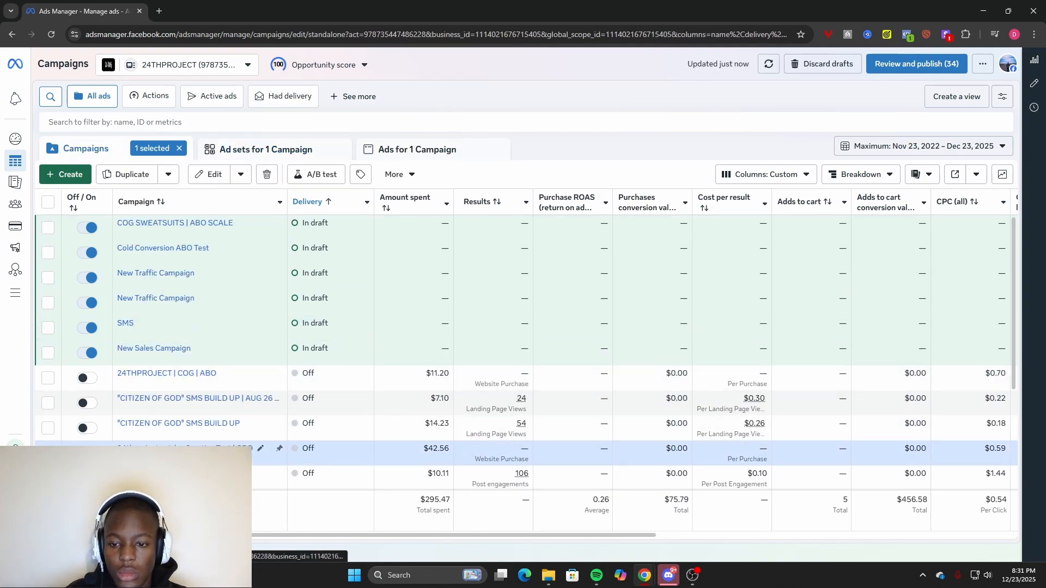
{"action": "scroll", "coordinate": [498, 303], "scroll_direction": "down", "scroll_amount": 3}
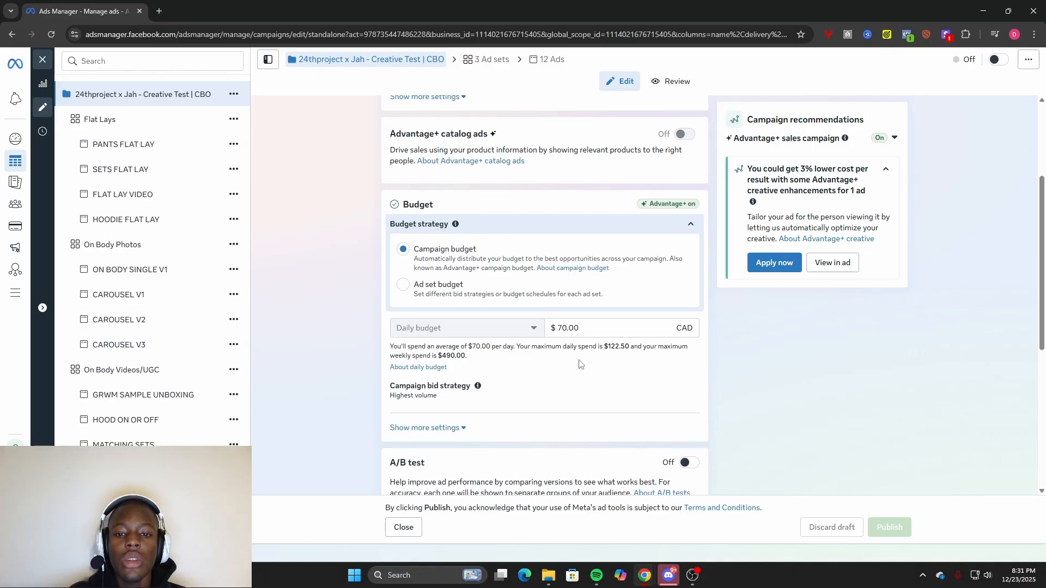
{"action": "scroll", "coordinate": [581, 364], "scroll_direction": "up", "scroll_amount": 1}
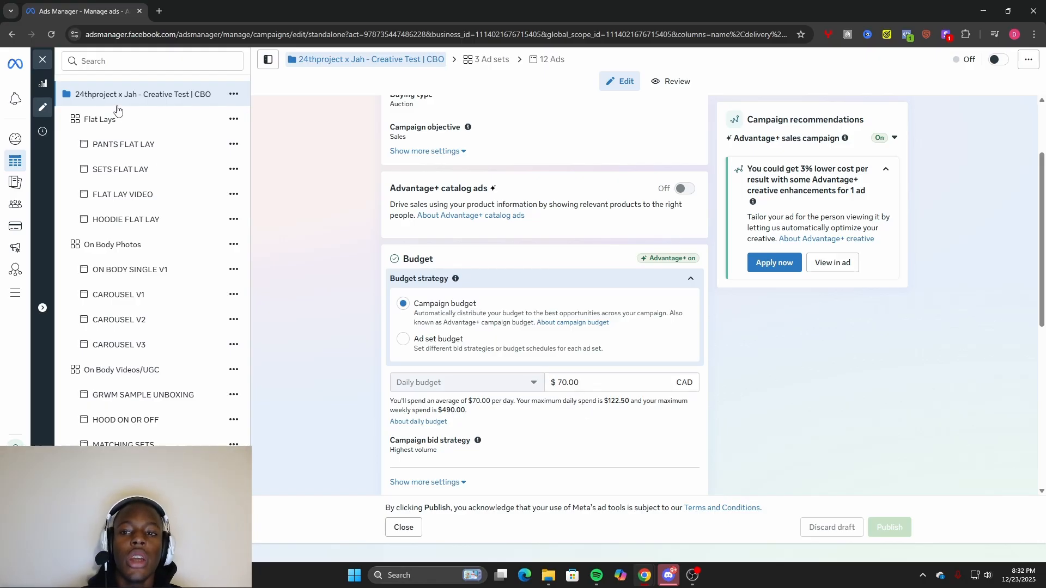
{"action": "left_click", "coordinate": [43, 60]}
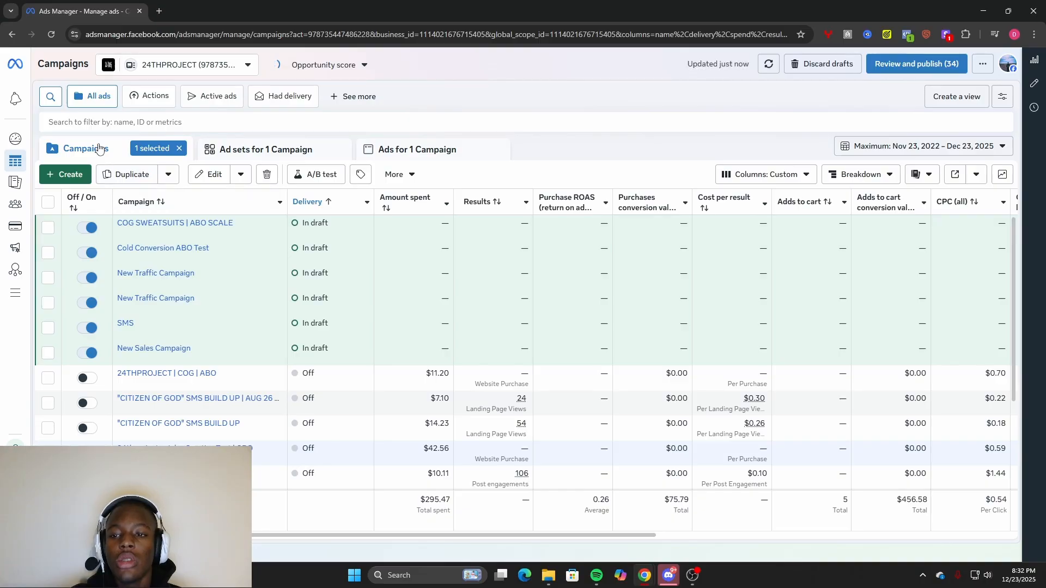
- Check the 24THPROJECT | COG | ABO settings, then reopen COG SWEATSUITS | ABO SCALE for editing
{"action": "left_click", "coordinate": [425, 372]}
{"action": "left_click", "coordinate": [48, 61]}
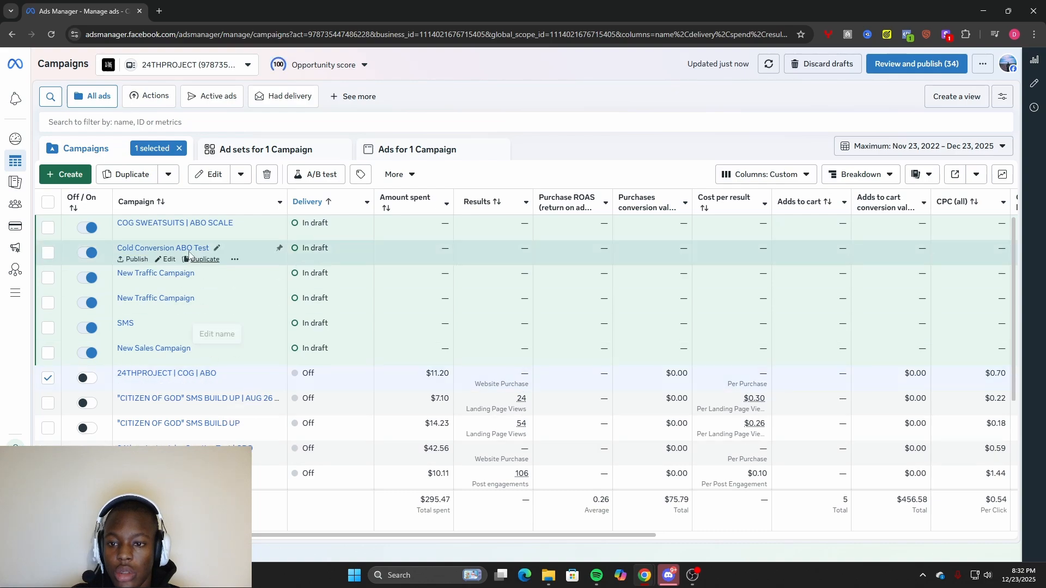
{"action": "left_click", "coordinate": [169, 235]}
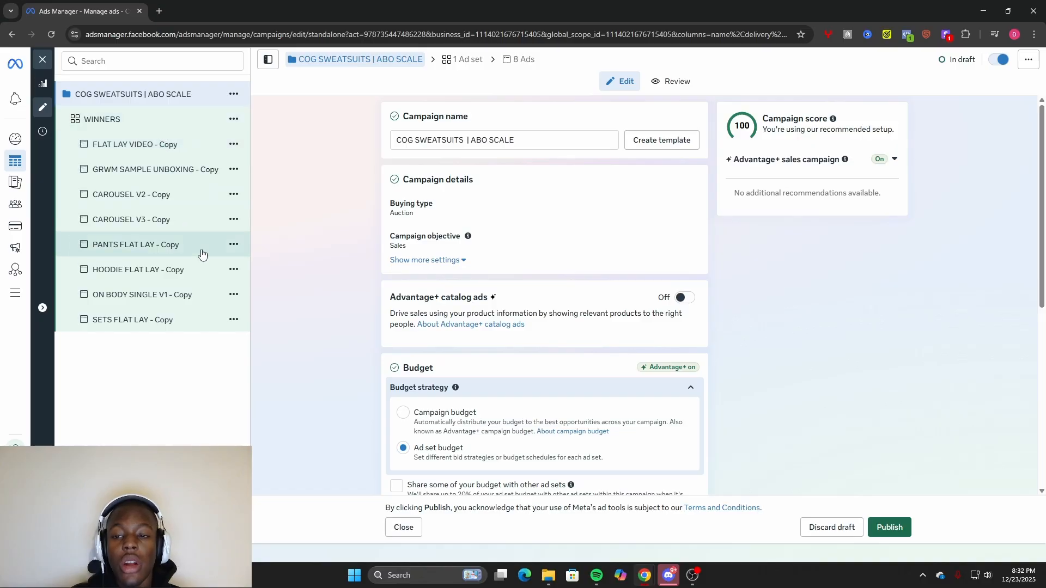
- Look over the draft campaign and the WINNERS ad set's settings
{"action": "scroll", "coordinate": [362, 335], "scroll_direction": "down", "scroll_amount": 5}
{"action": "scroll", "coordinate": [361, 335], "scroll_direction": "down", "scroll_amount": 2}
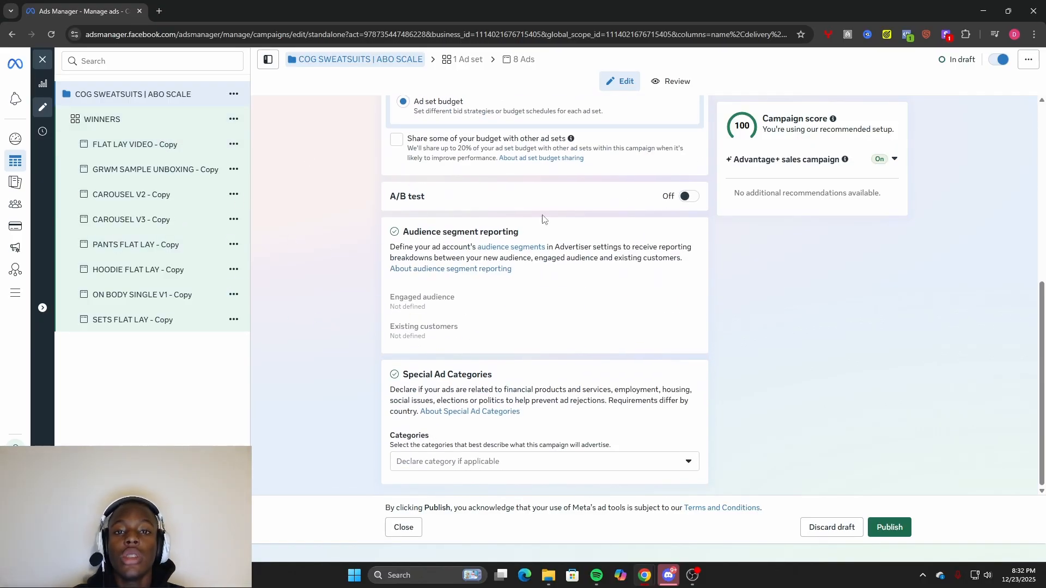
{"action": "scroll", "coordinate": [542, 219], "scroll_direction": "up", "scroll_amount": 6}
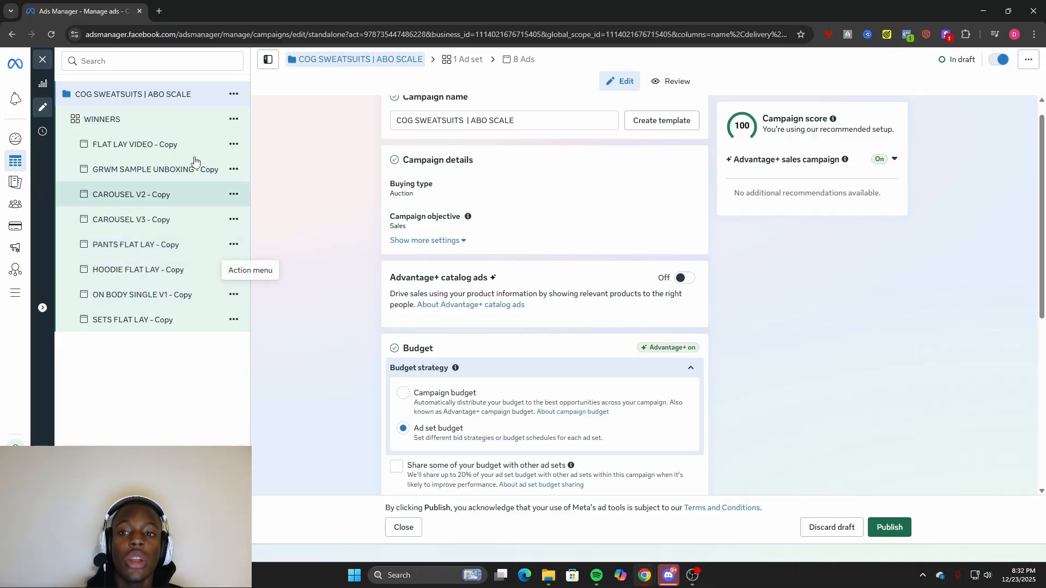
{"action": "left_click", "coordinate": [170, 119]}
{"action": "scroll", "coordinate": [528, 330], "scroll_direction": "down", "scroll_amount": 6}
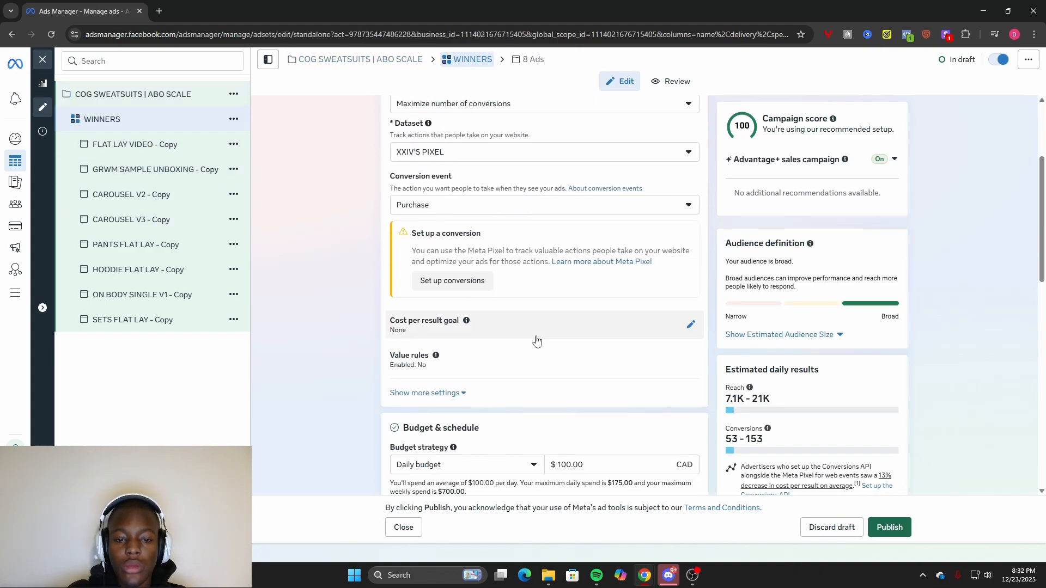
{"action": "scroll", "coordinate": [572, 305], "scroll_direction": "down", "scroll_amount": 1}
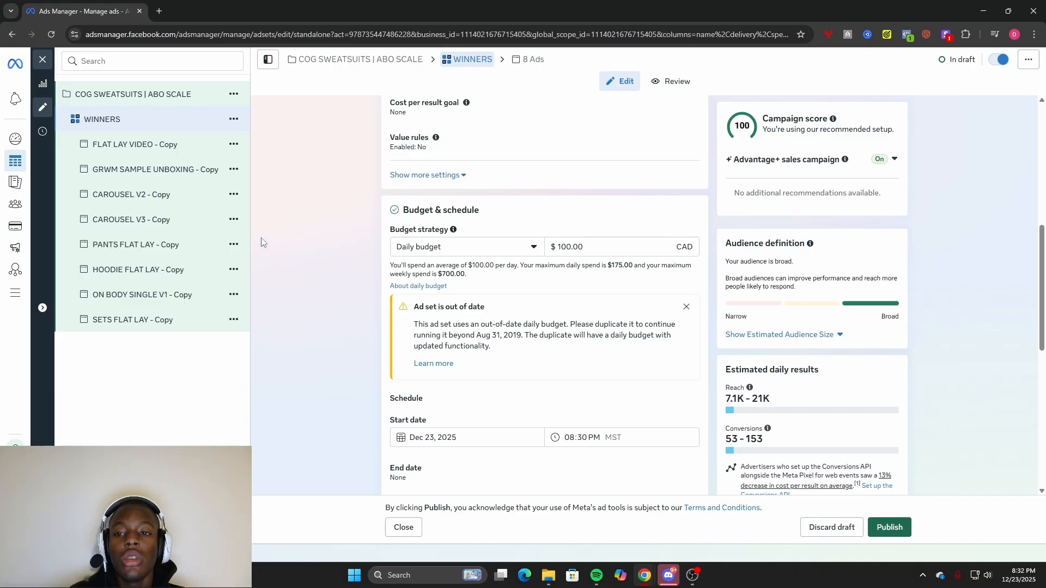
{"action": "scroll", "coordinate": [381, 242], "scroll_direction": "down", "scroll_amount": 5}
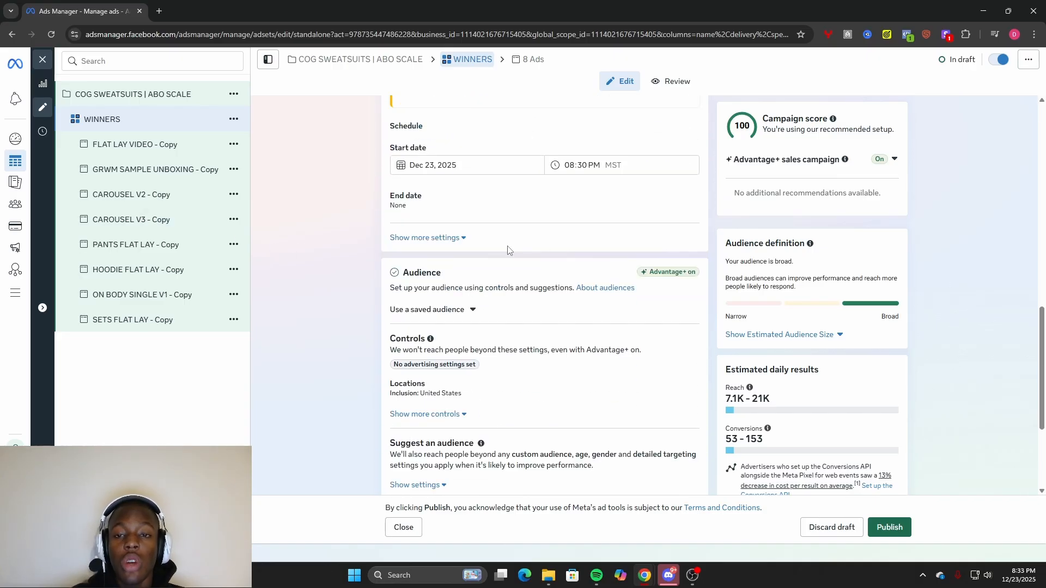
{"action": "scroll", "coordinate": [507, 250], "scroll_direction": "up", "scroll_amount": 10}
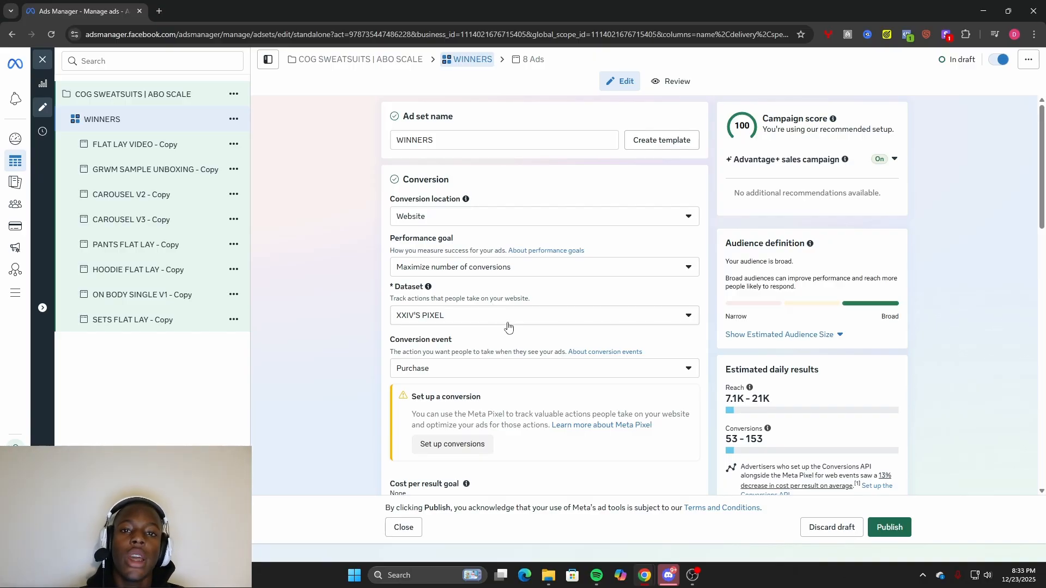
- Exit the editor unpublished, return to the campaigns list, and switch to OBS Studio
{"action": "left_click", "coordinate": [45, 62]}
{"action": "left_click", "coordinate": [583, 275]}
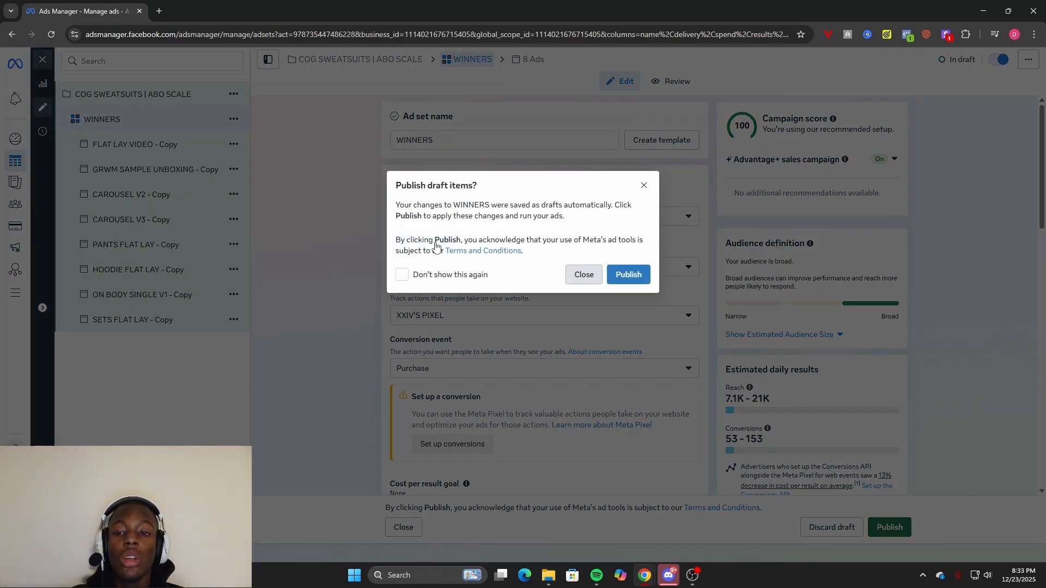
{"action": "left_click", "coordinate": [113, 156]}
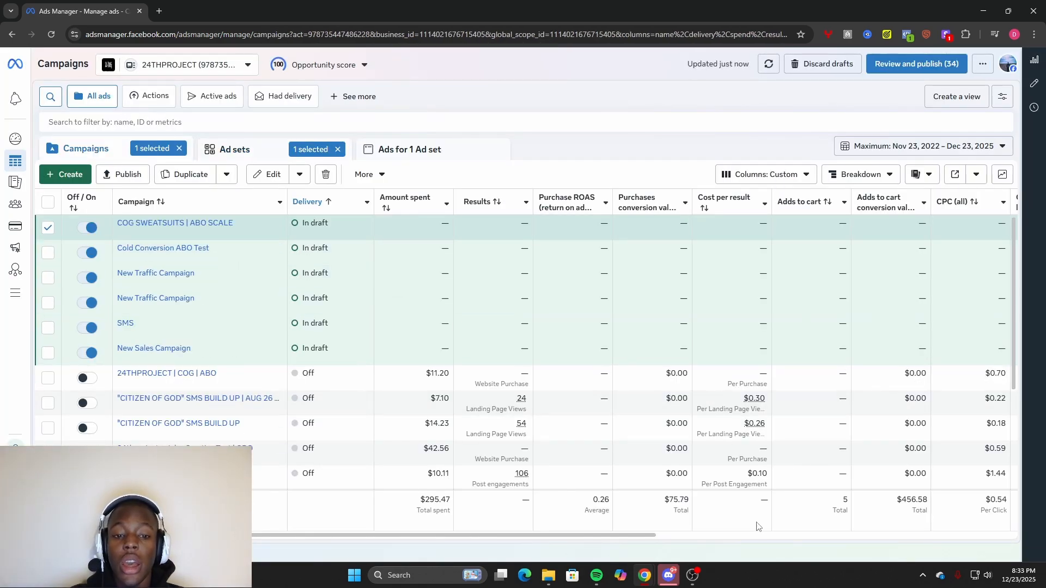
{"action": "left_click", "coordinate": [693, 576]}
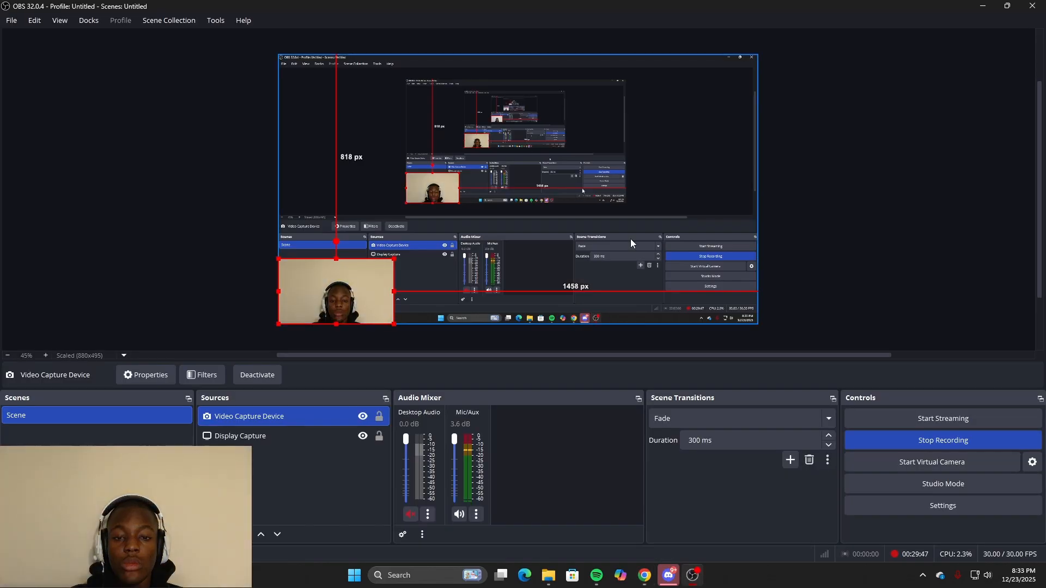